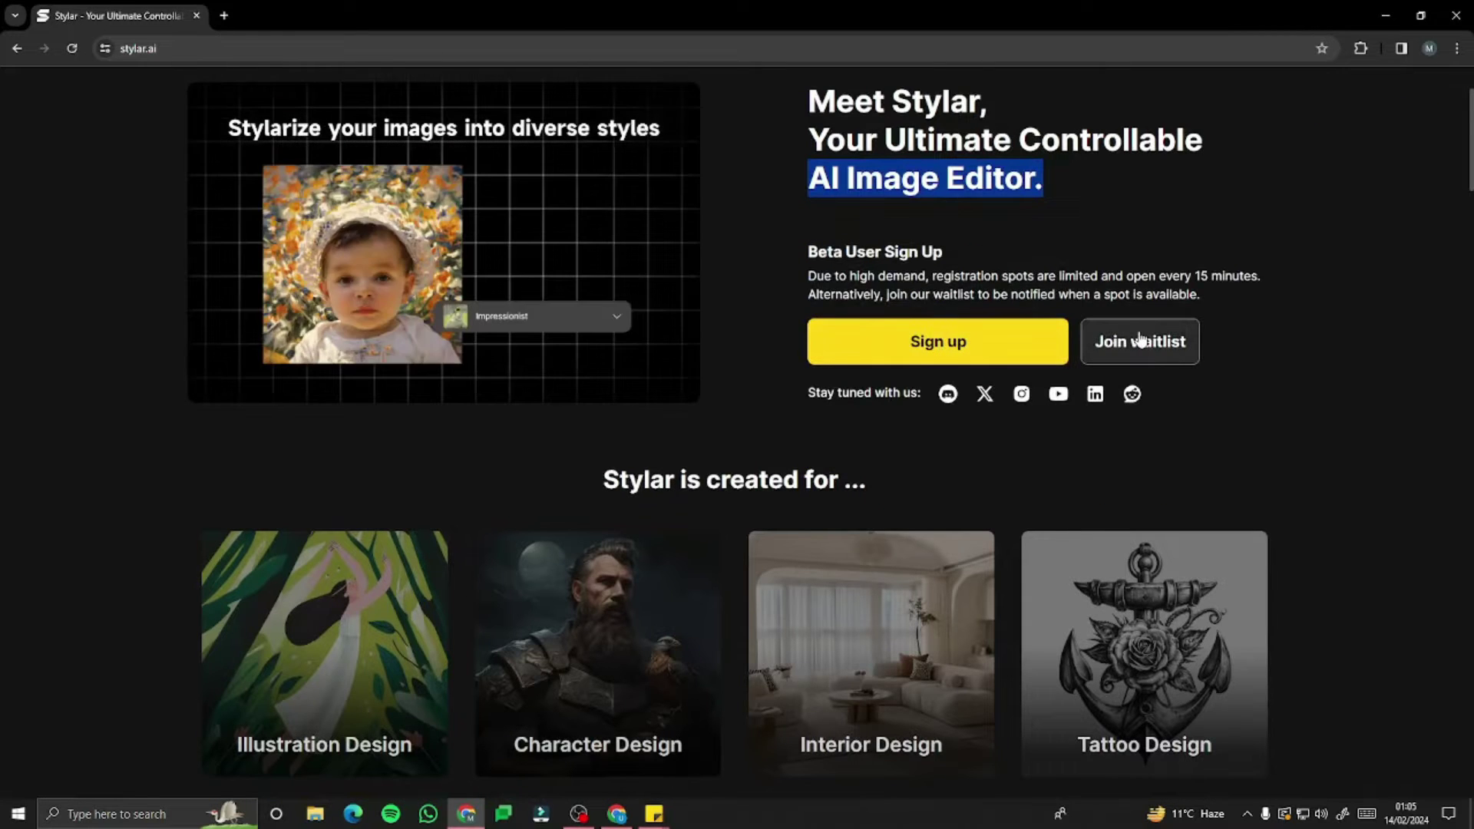
Step: Review the landing page's feature demos and the design categories under "Stylar is created for ..."
scroll(753, 379, "up", 2)
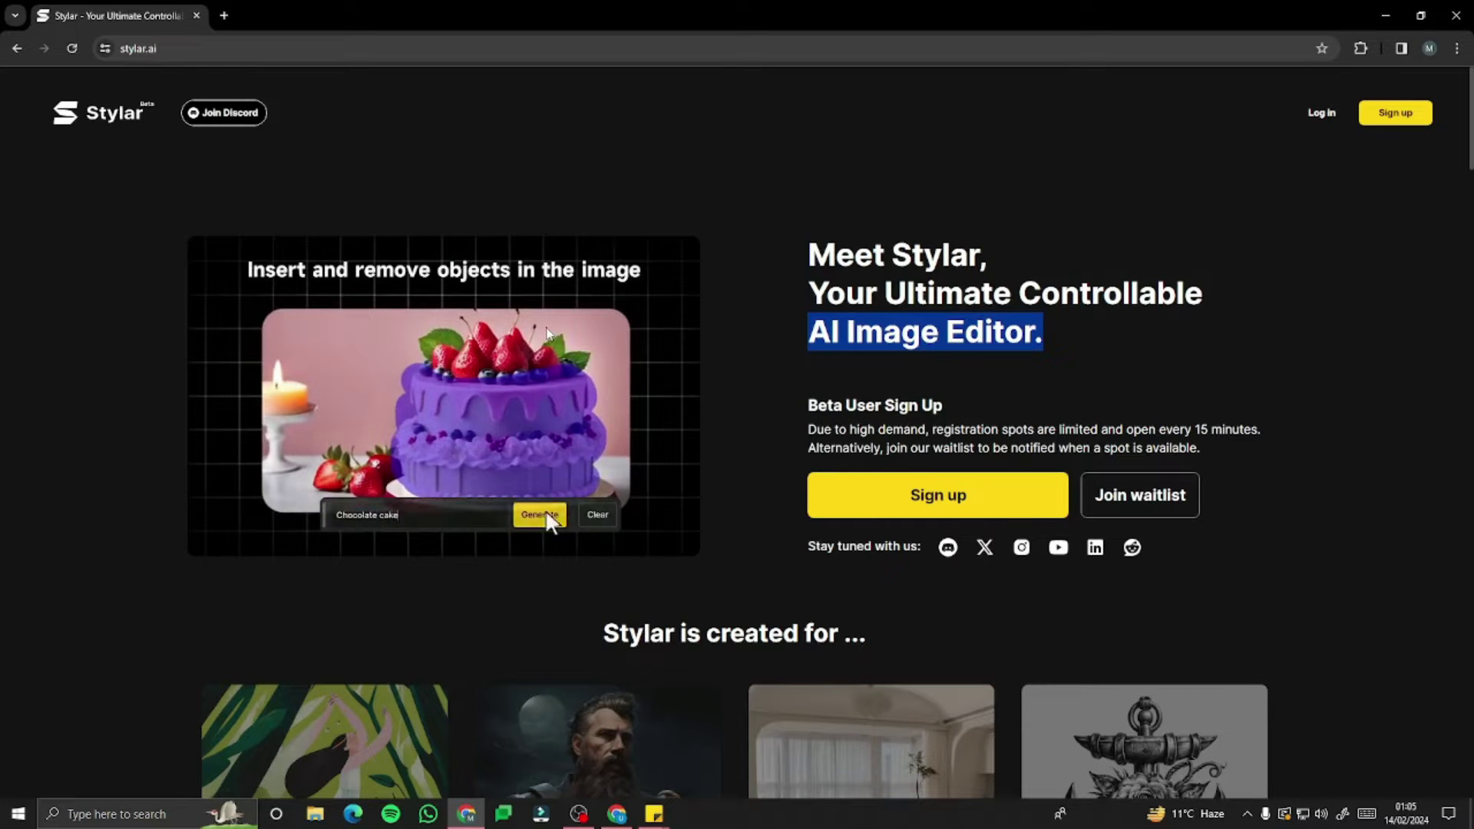
scroll(548, 331, "down", 4)
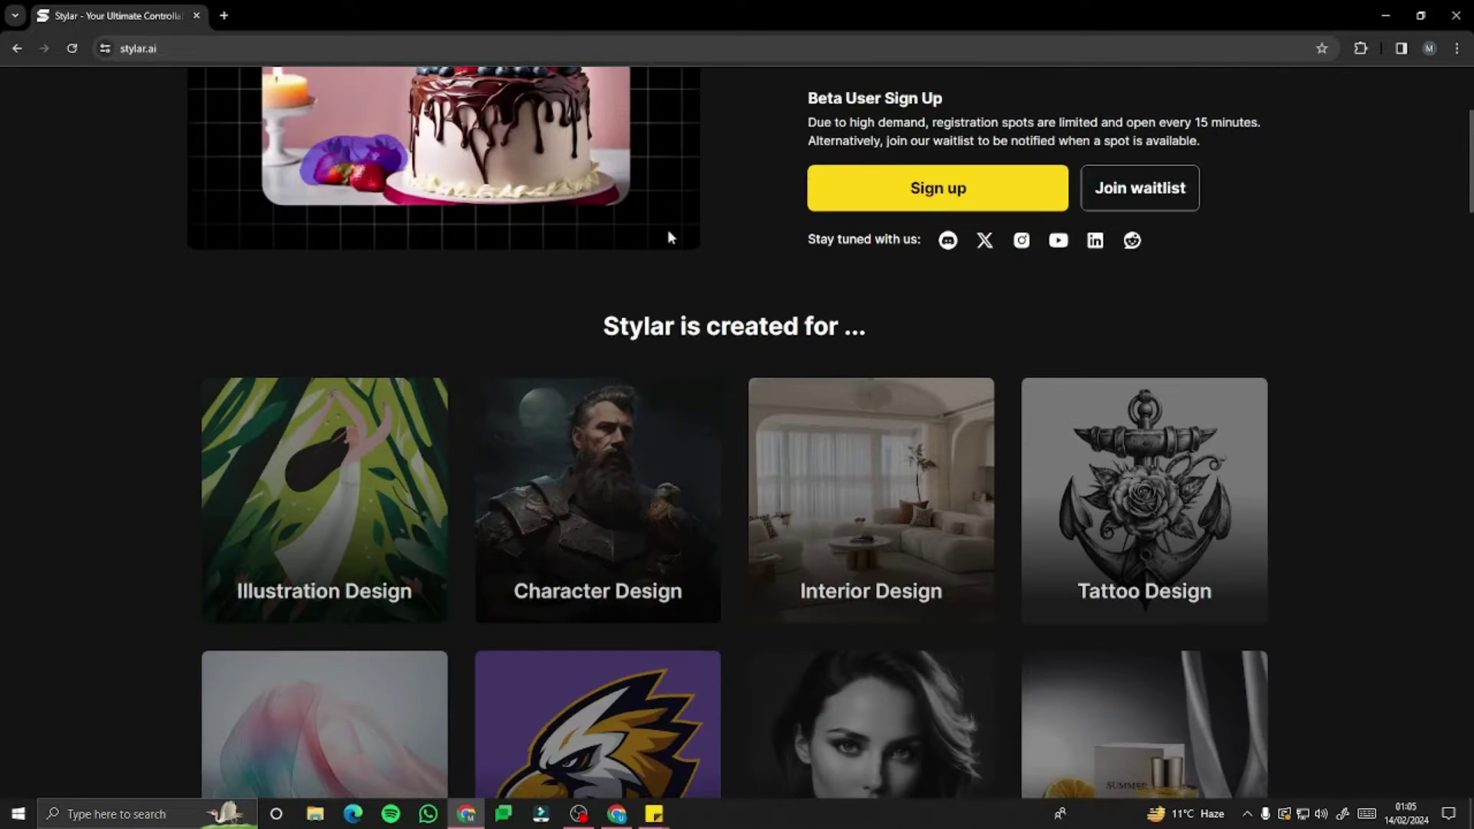
left_click_drag(604, 330, 869, 328)
scroll(345, 384, "down", 2)
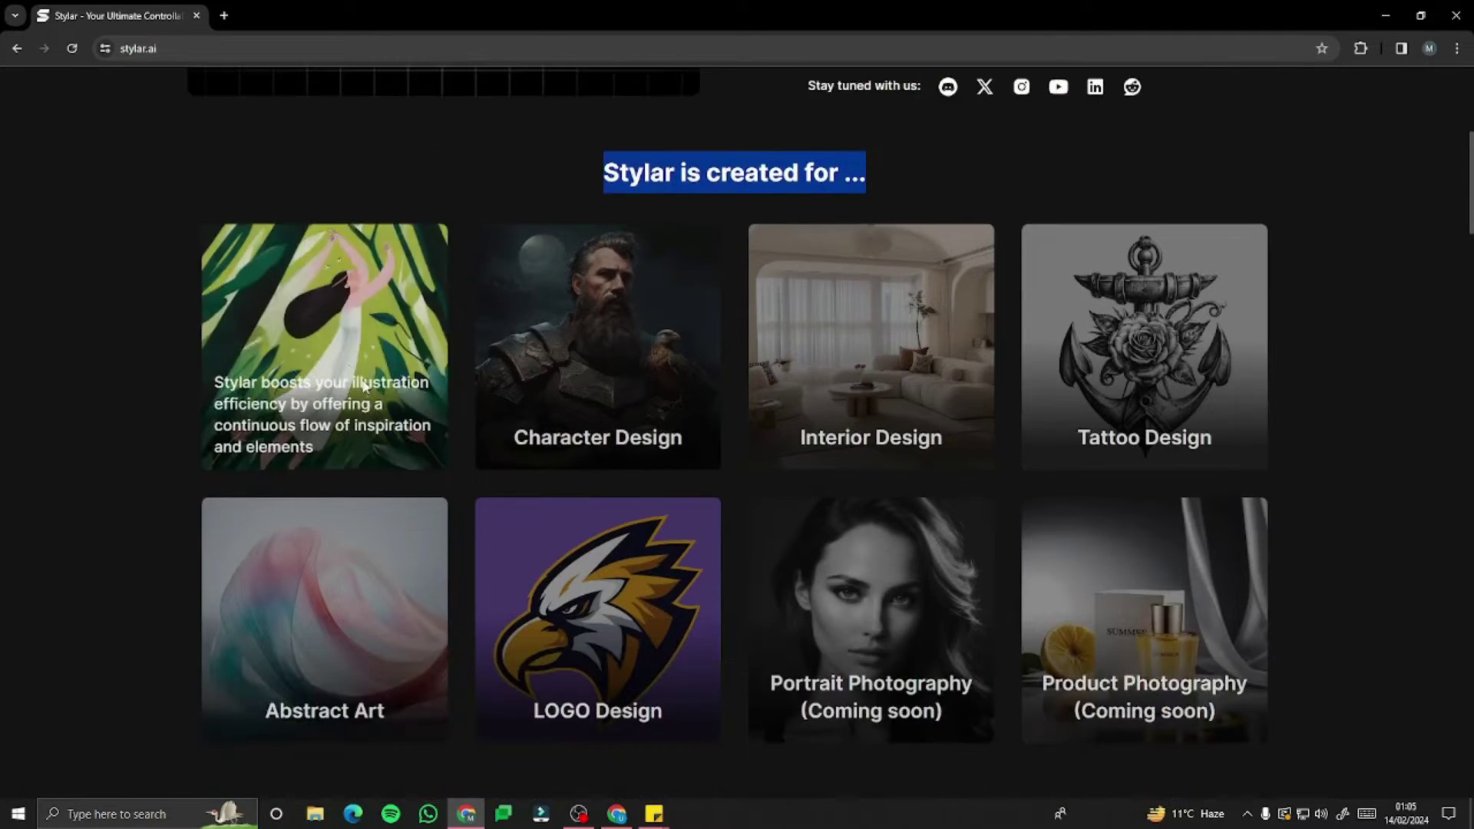
mouse_move(869, 426)
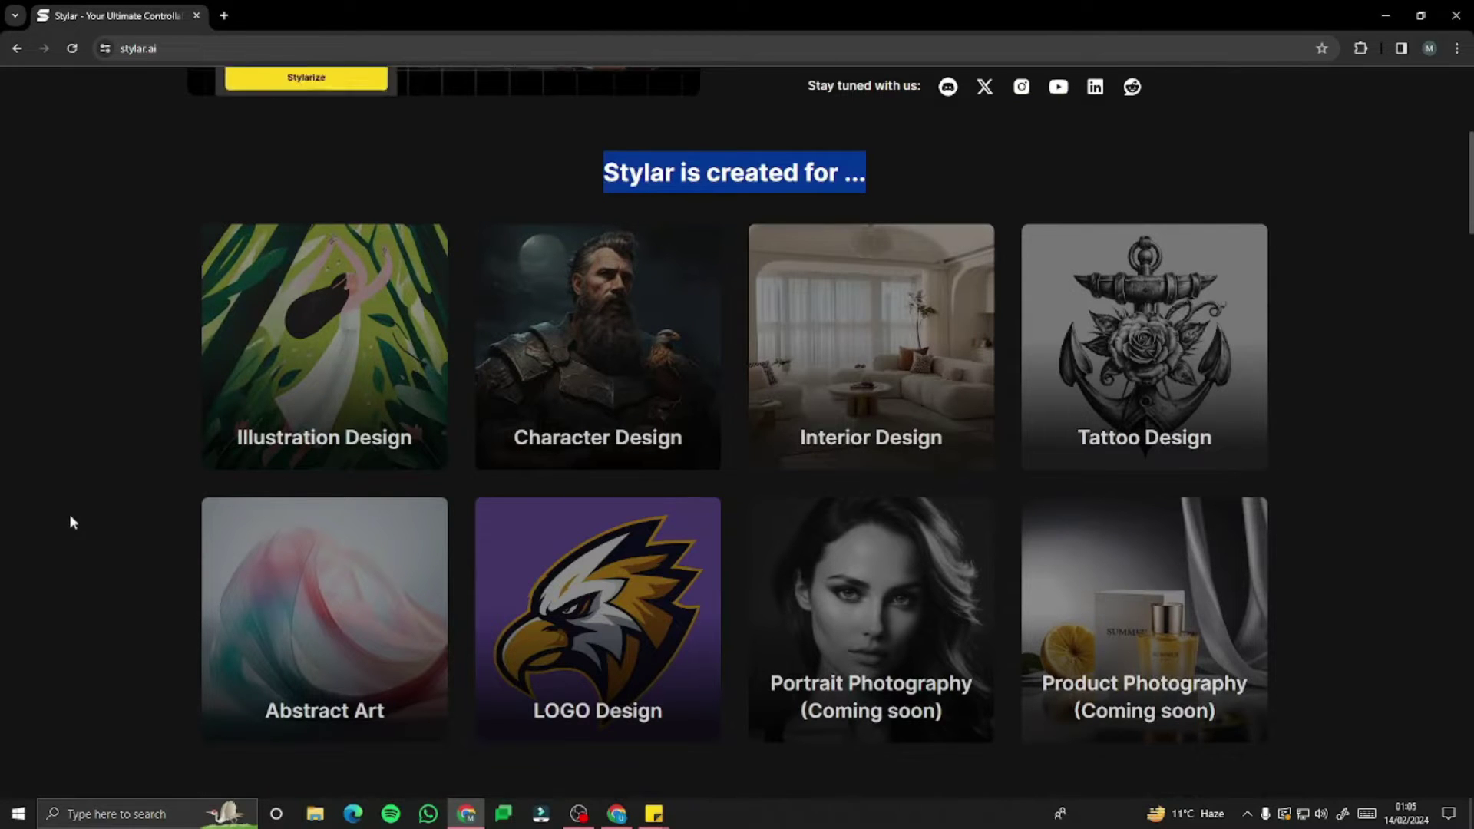
scroll(2, 527, "down", 2)
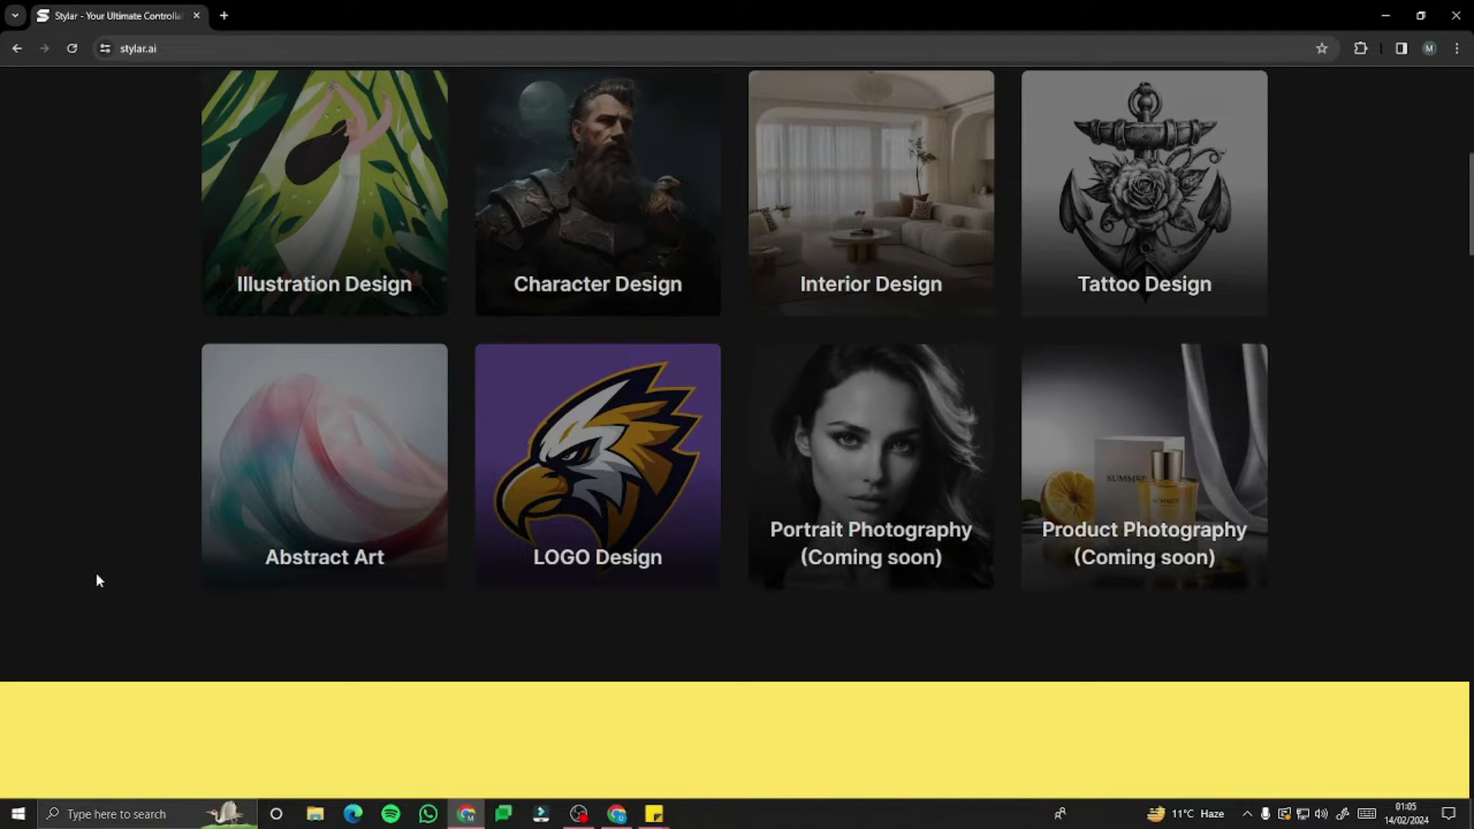
scroll(110, 564, "up", 8)
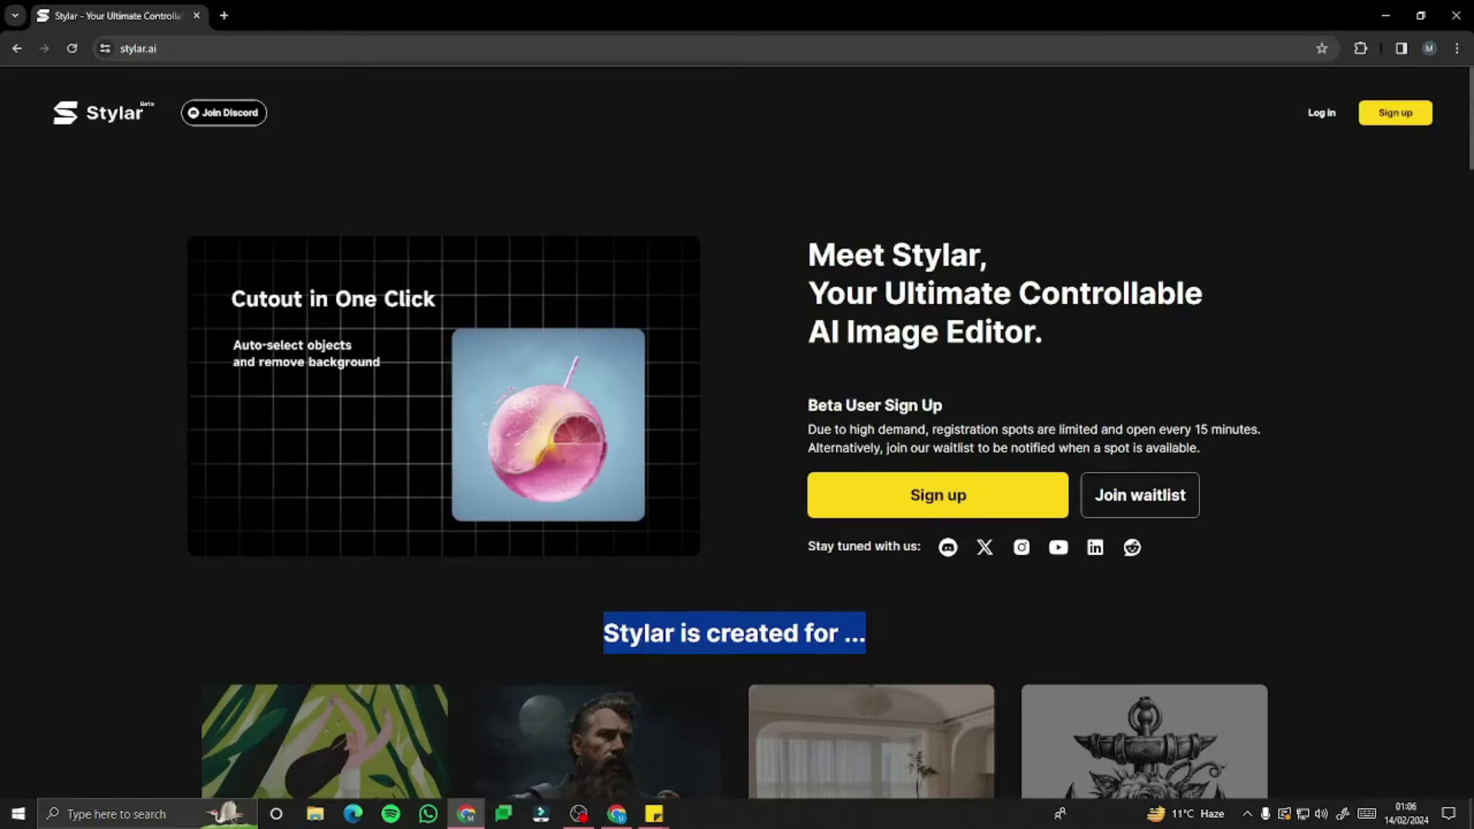
Step: Sign up with a Google account and get past the welcome questionnaire to the project dashboard
left_click(1392, 115)
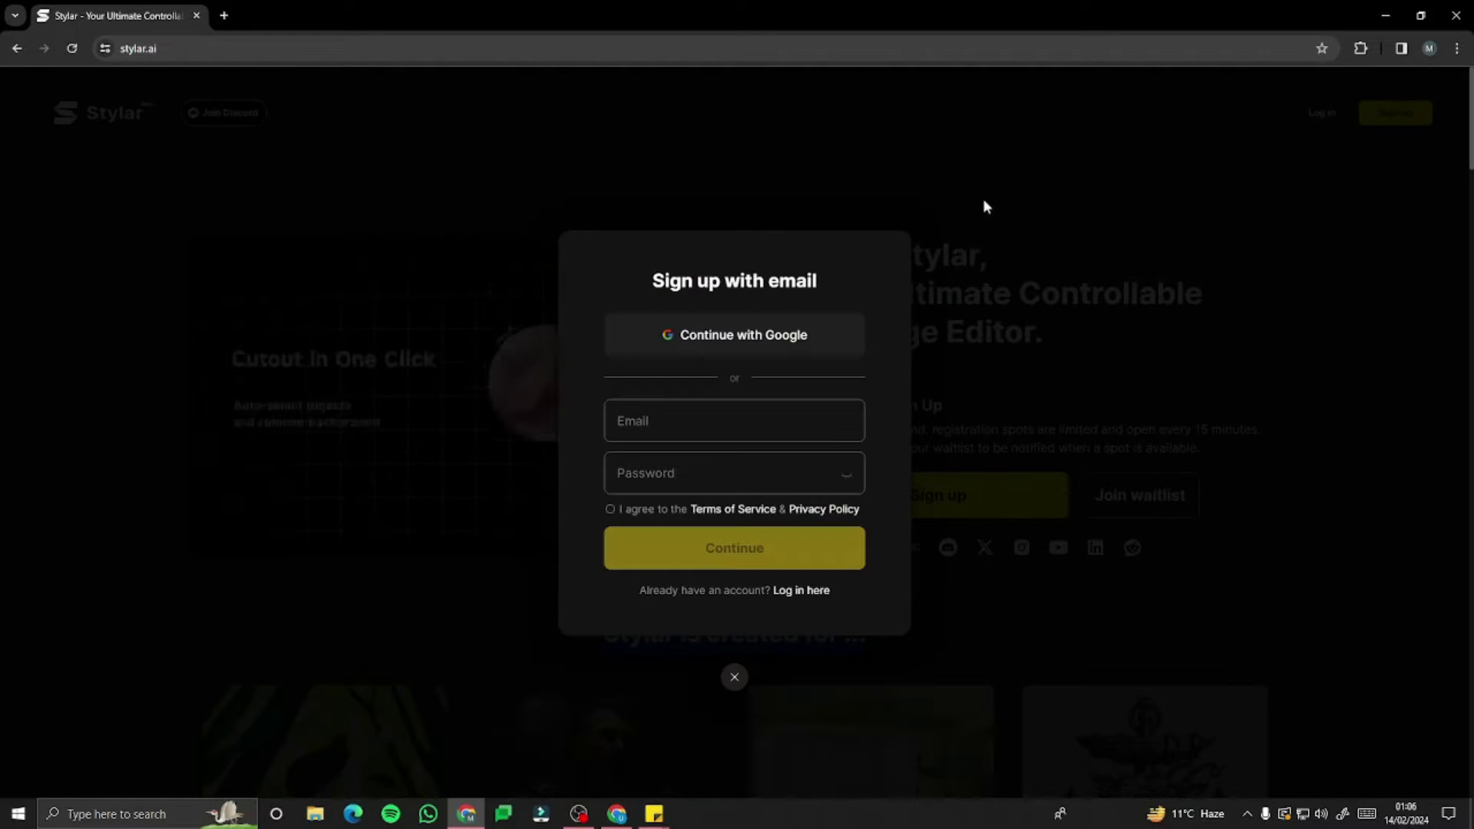
left_click(735, 351)
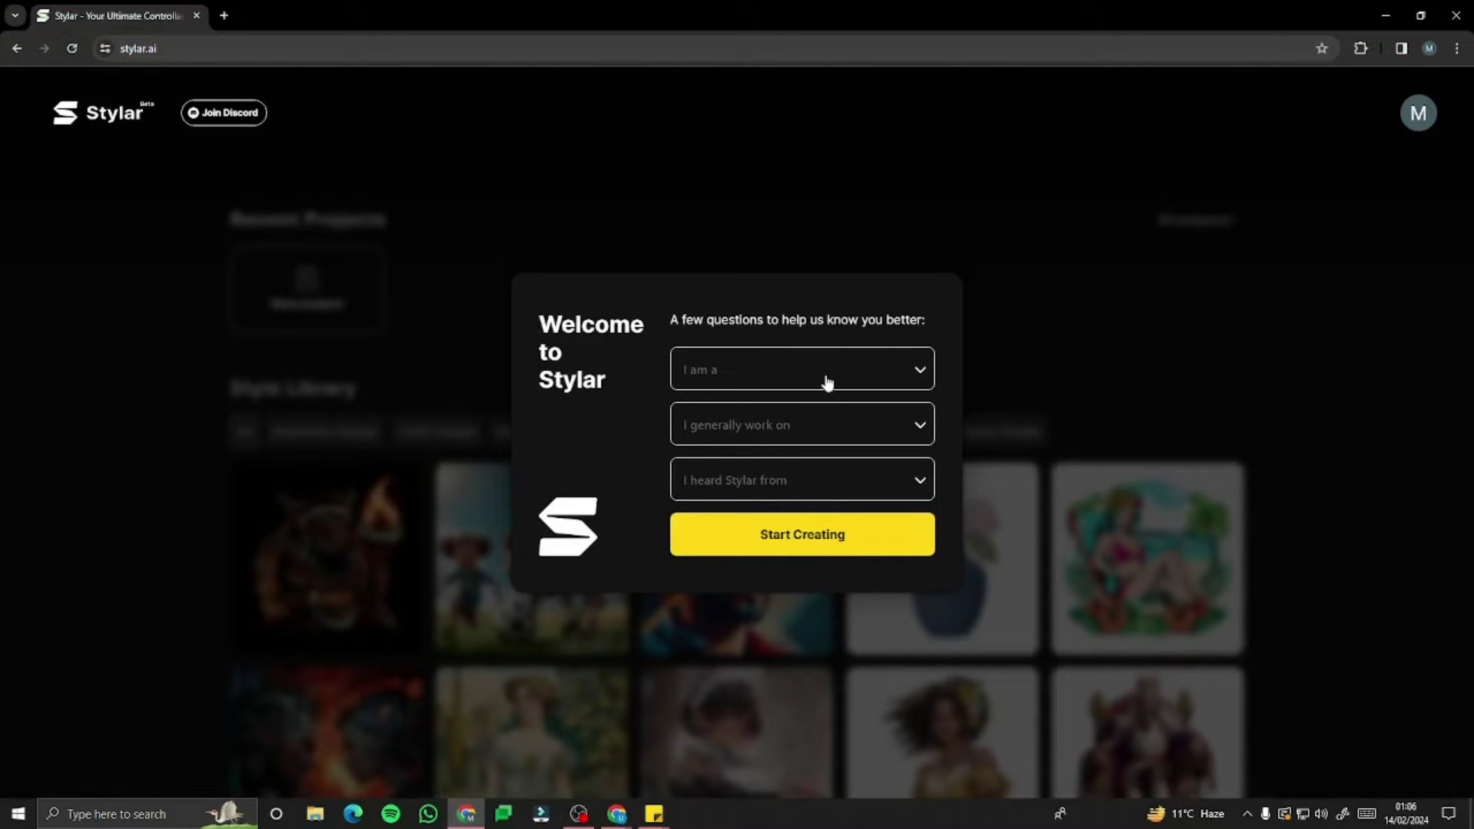
left_click(917, 372)
left_click(52, 376)
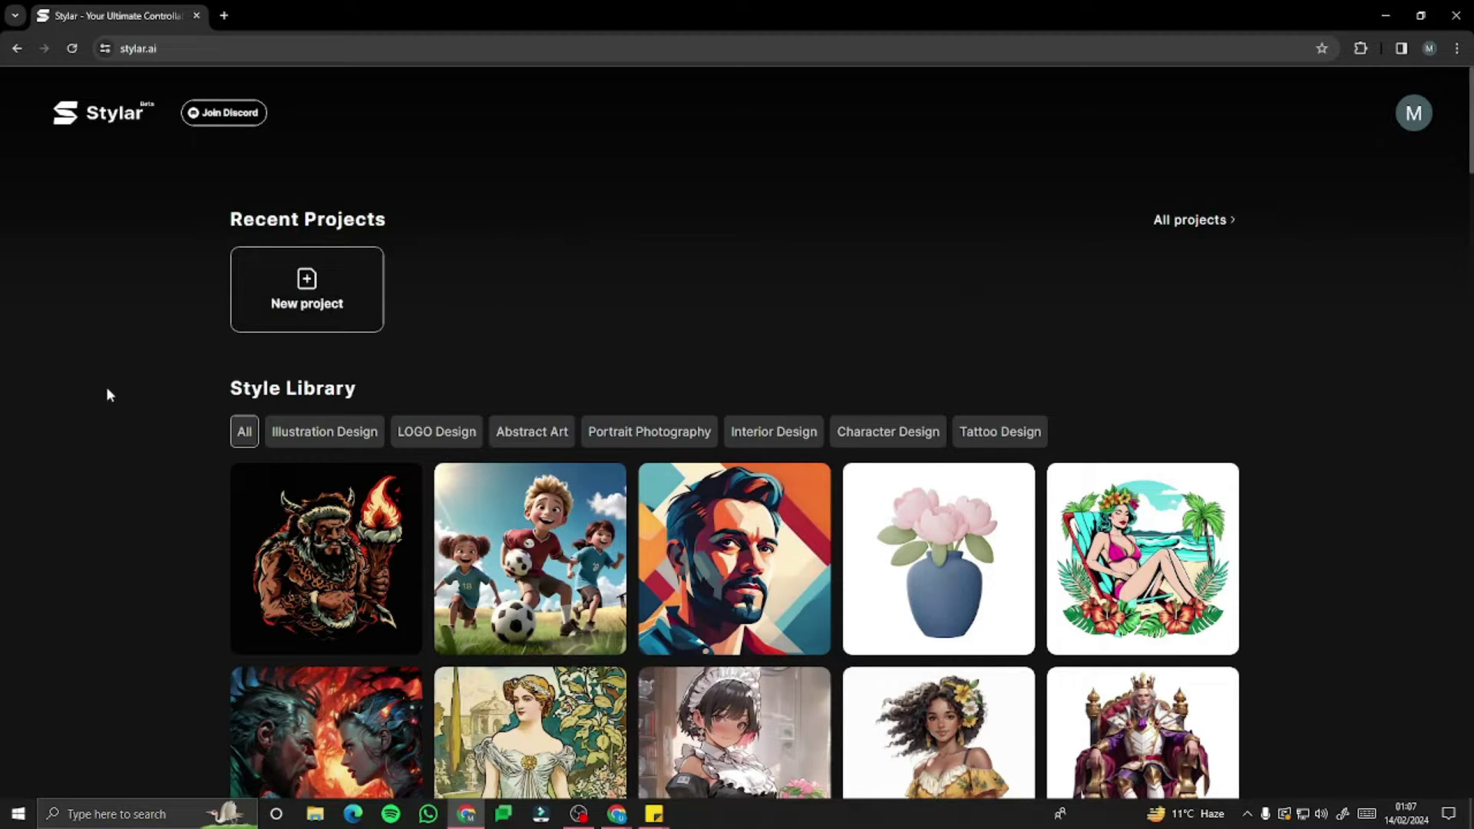
Step: Browse the Style Library's full set of styles and examine the details of the Apocalyptic Photography style
scroll(151, 364, "down", 1)
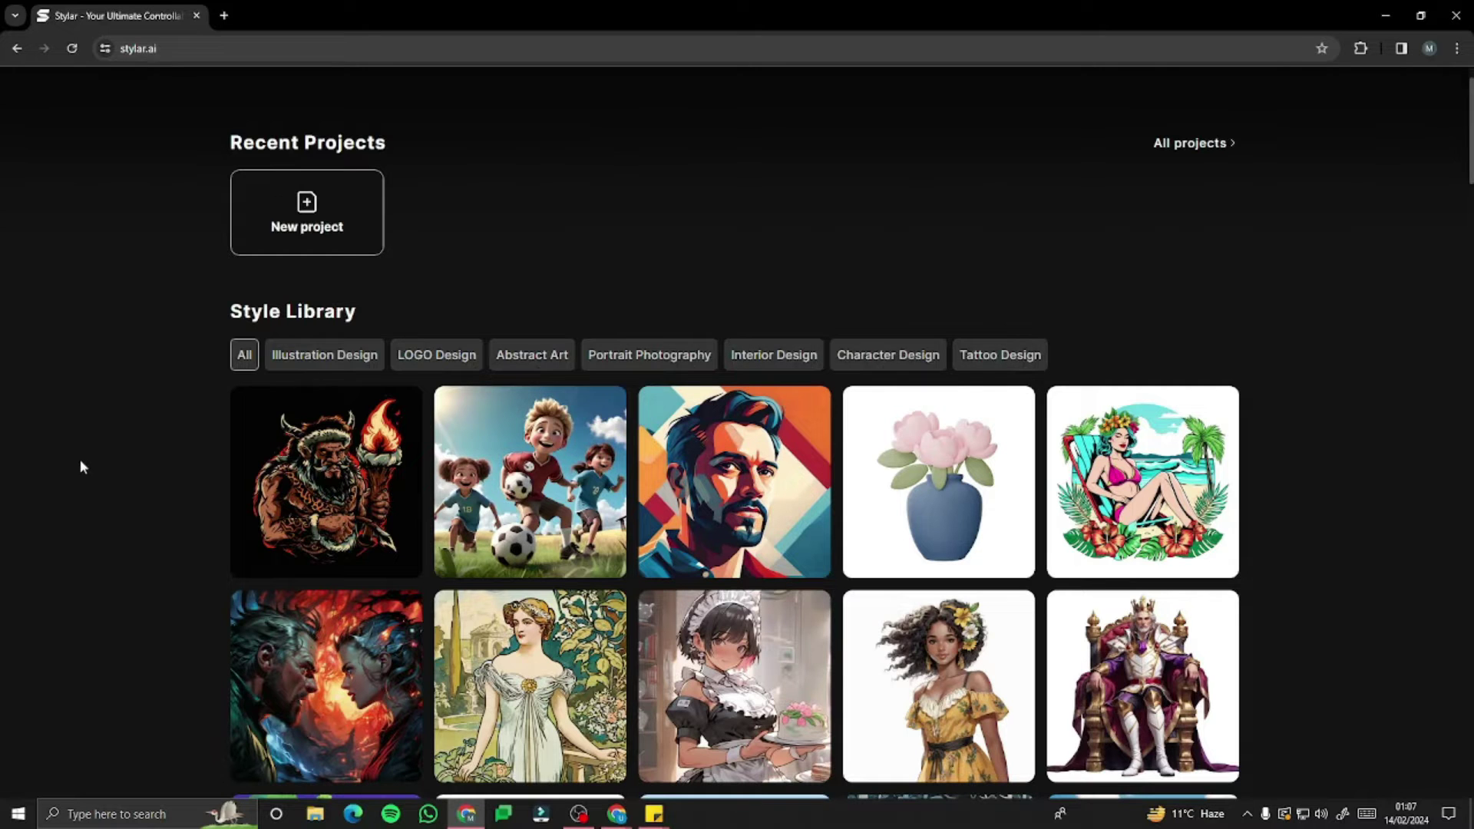
scroll(82, 461, "down", 4)
left_click(310, 366)
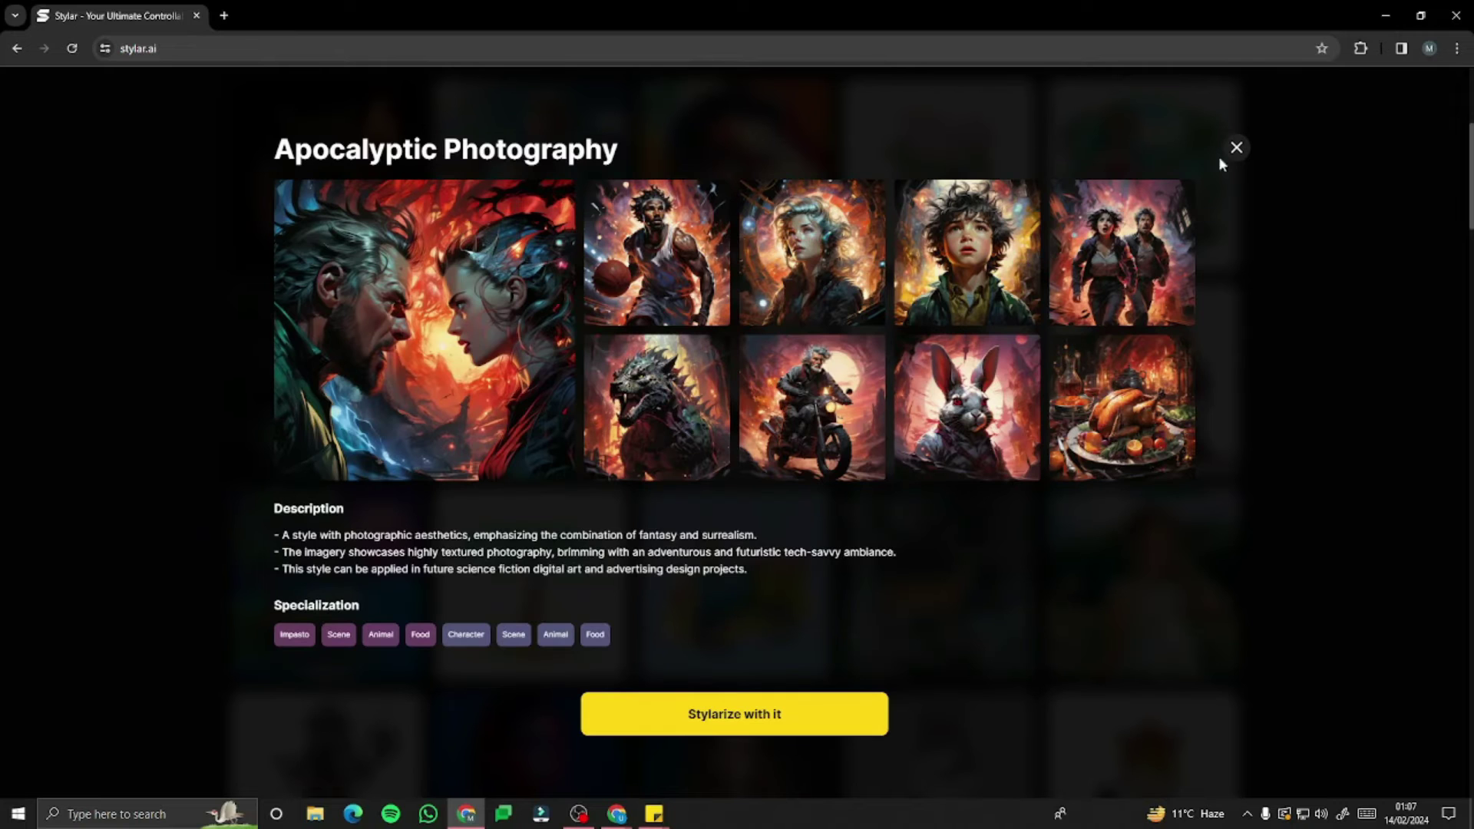
left_click(1237, 149)
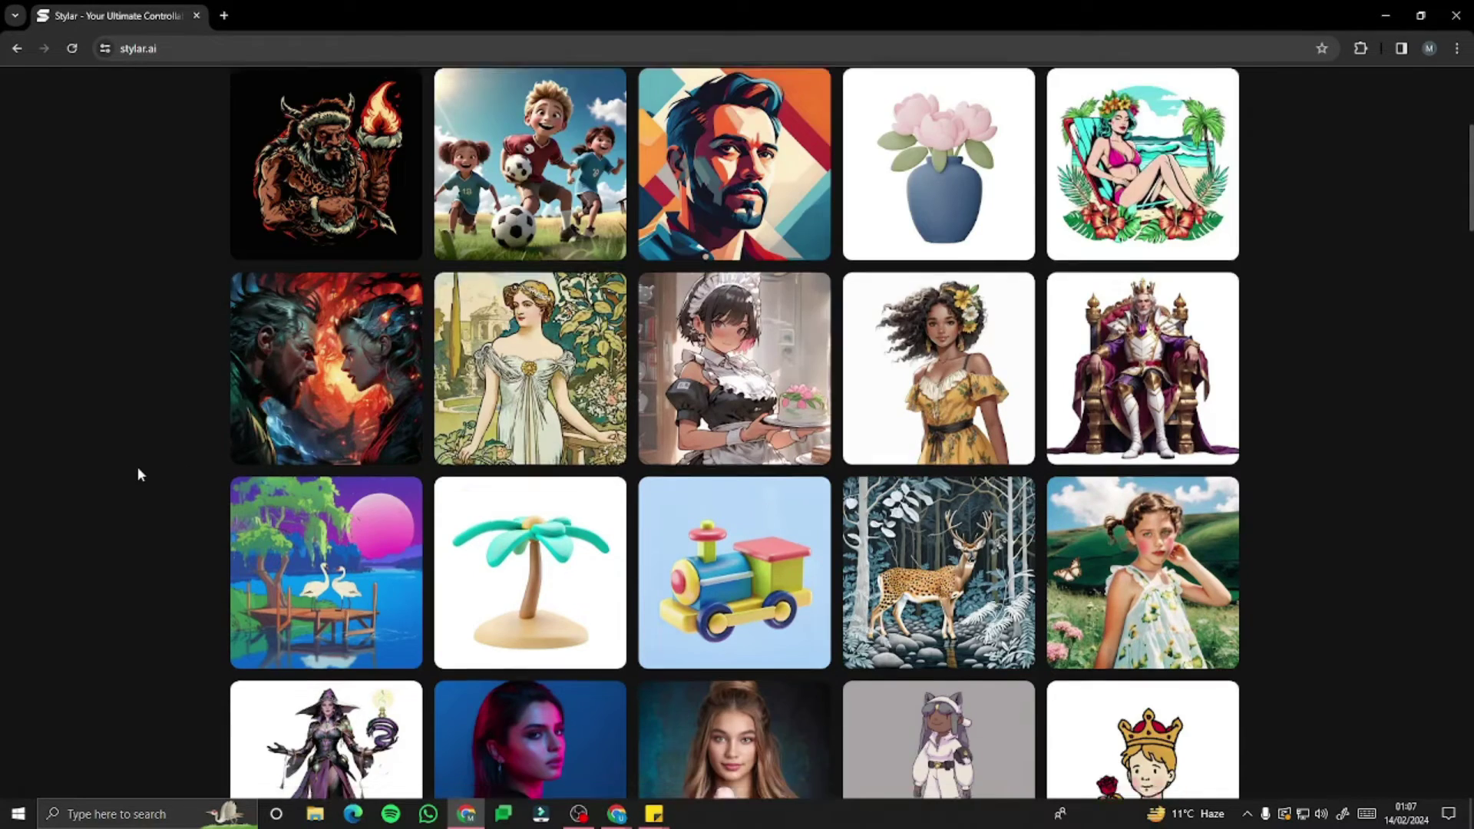
scroll(137, 466, "down", 4)
scroll(178, 460, "down", 10)
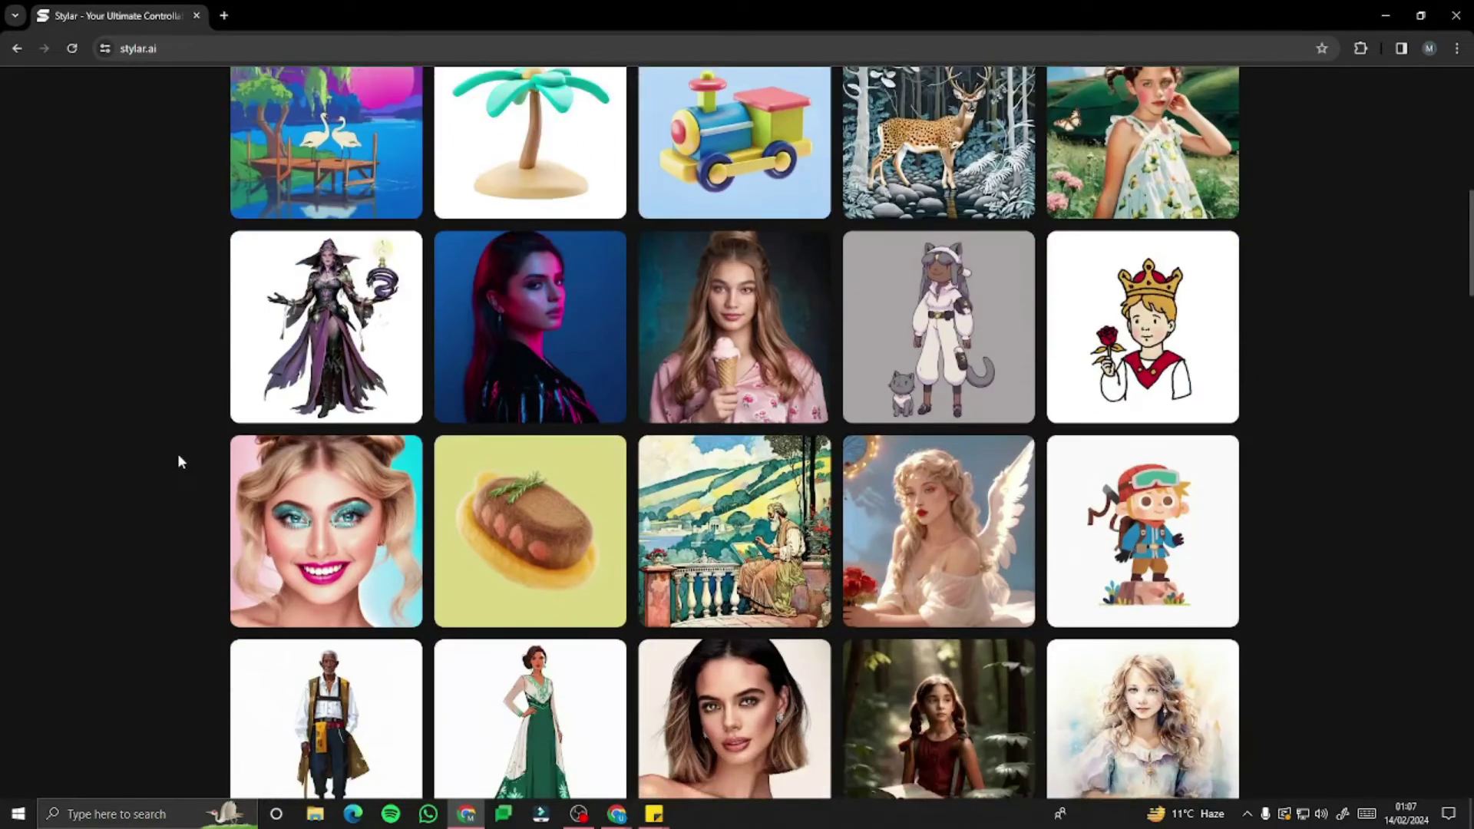
scroll(178, 461, "down", 4)
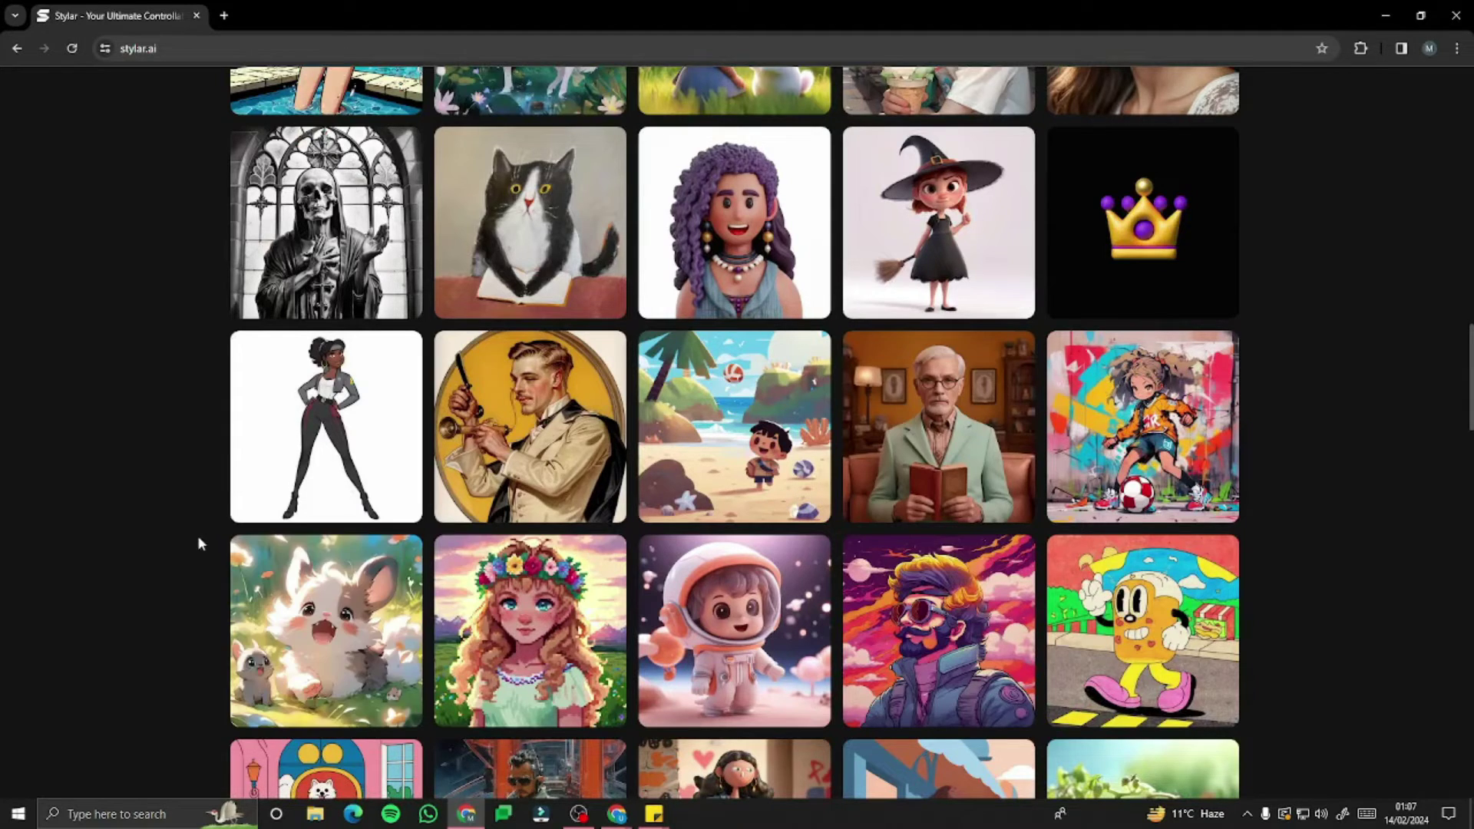
scroll(229, 463, "down", 1)
scroll(204, 469, "down", 6)
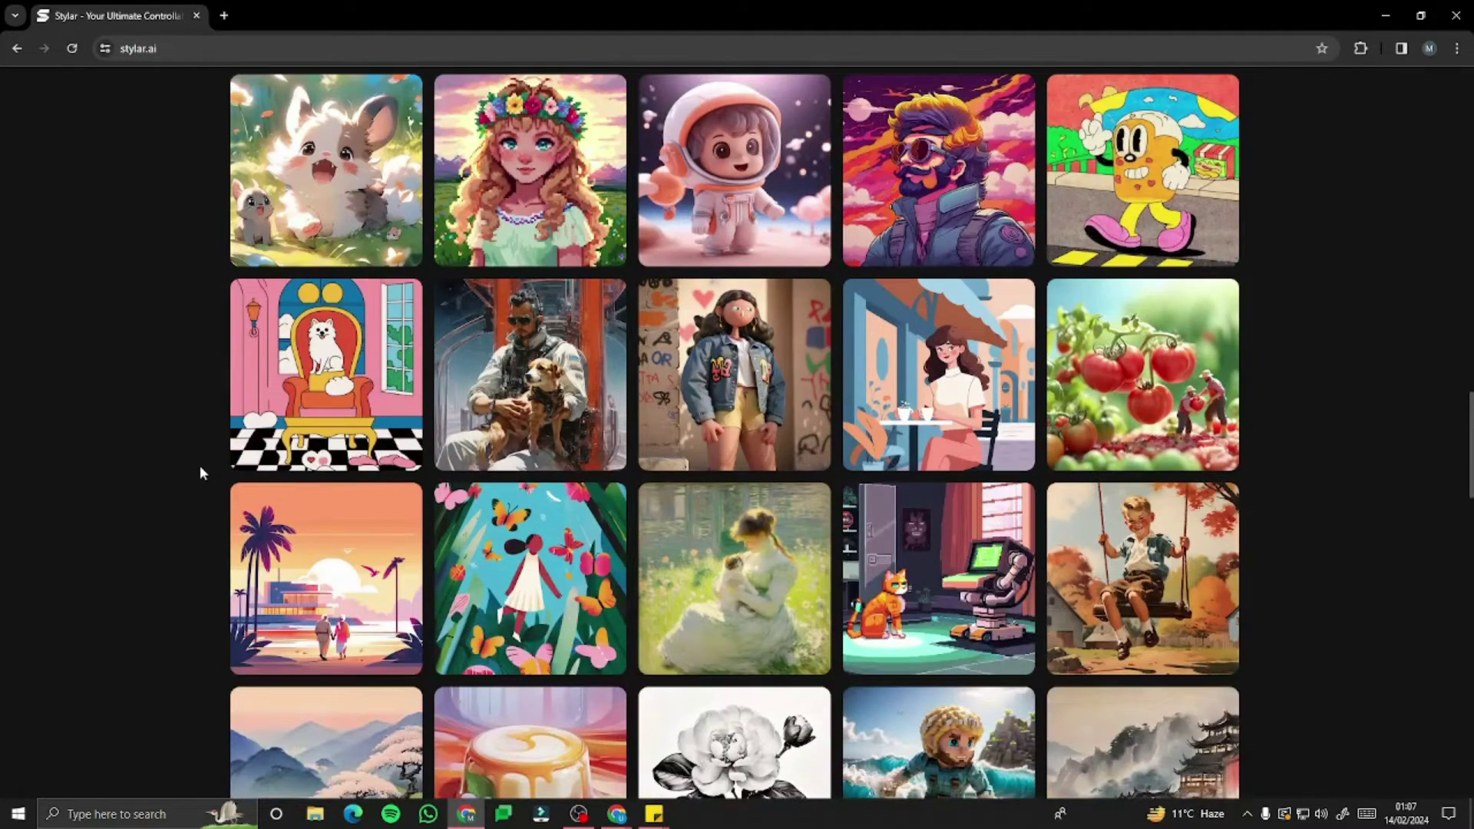
scroll(200, 465, "up", 15)
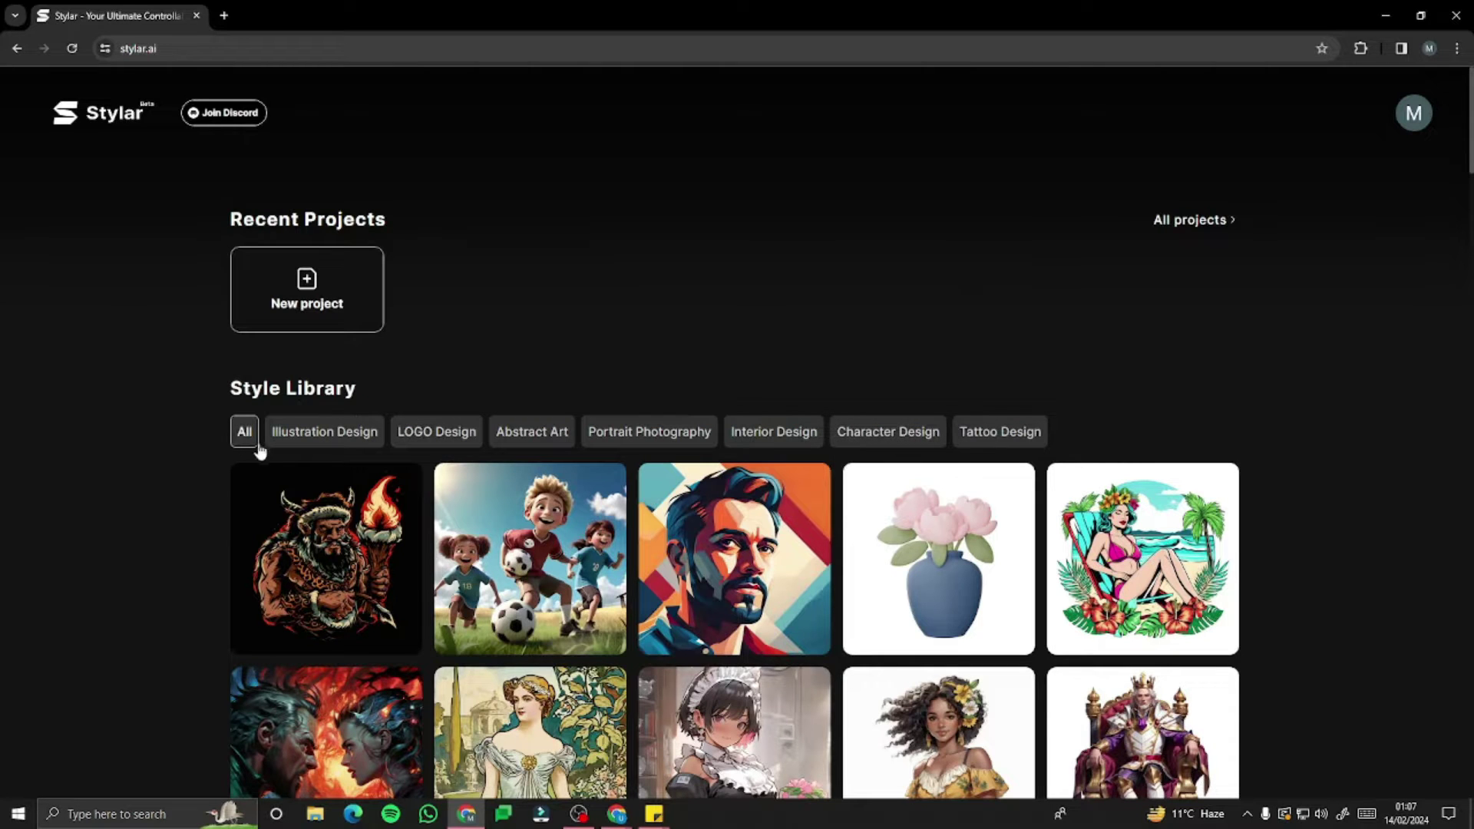
Step: Create a new project named with the owner's first name, using a 1:1 canvas of 1536 × 1536
left_click(310, 290)
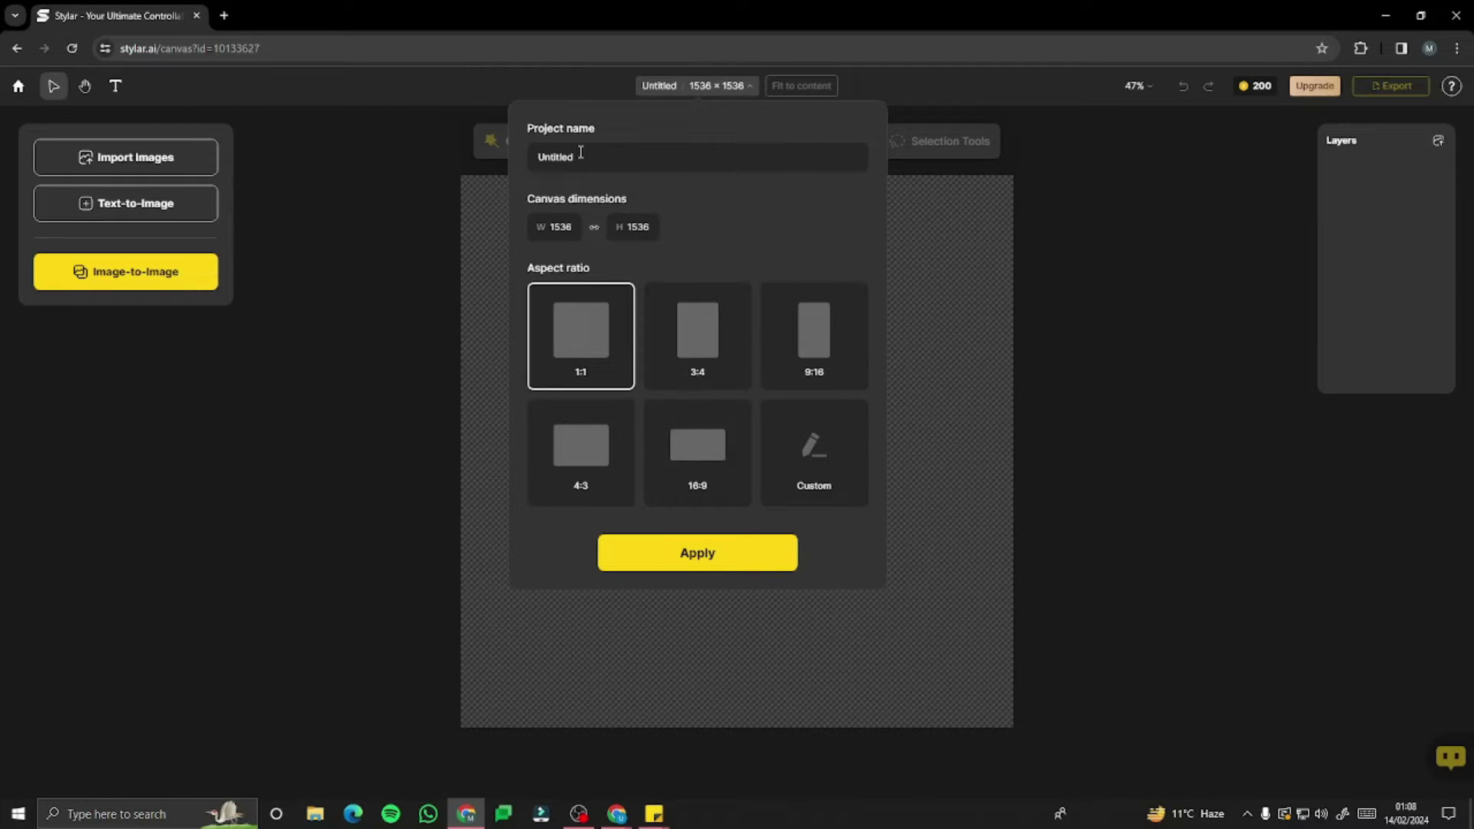
type("us")
left_click(696, 554)
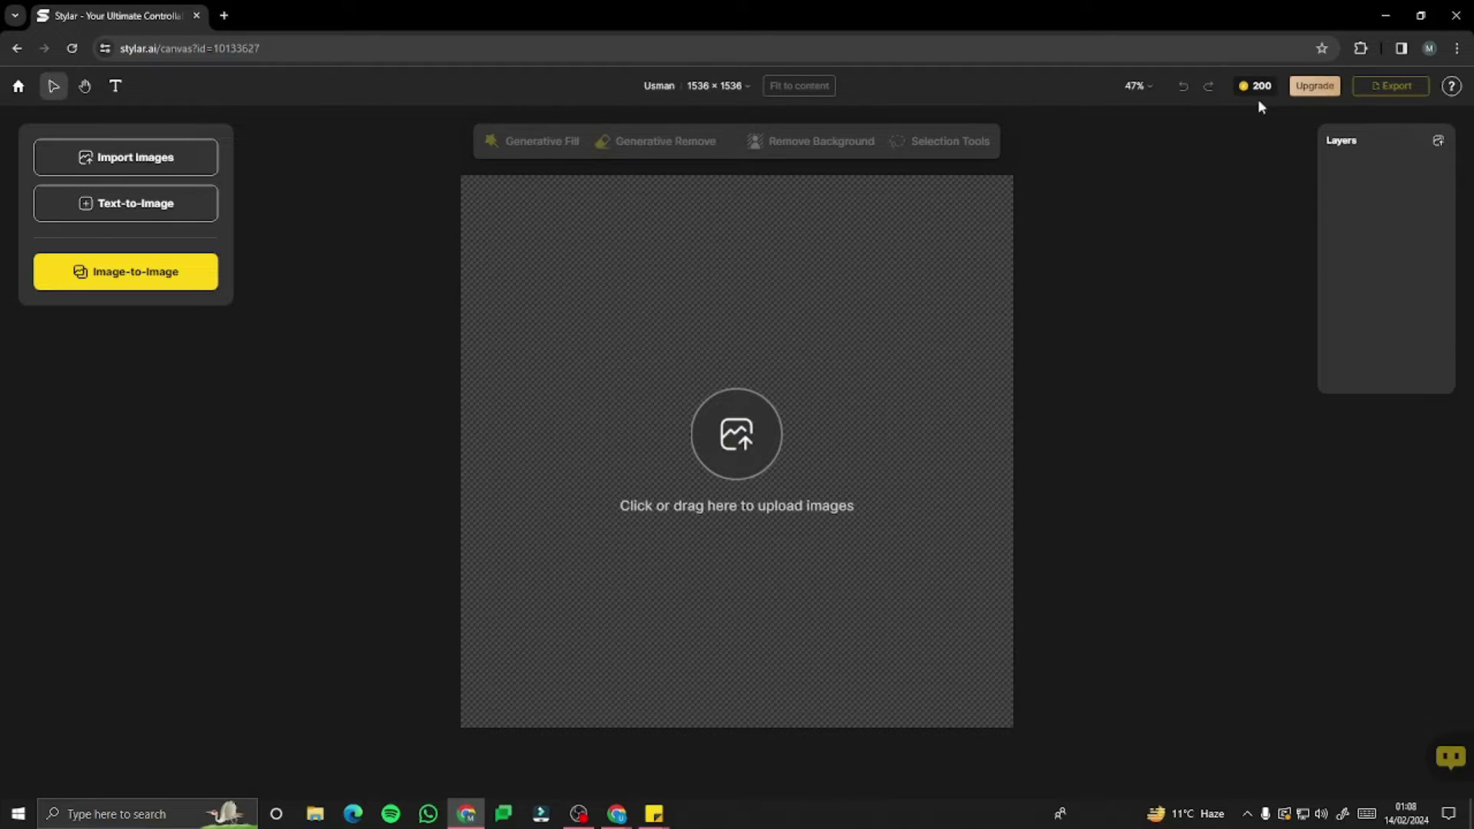
Step: Check the account's credit details and examine the upgrade pricing plans before returning to the canvas
mouse_move(1260, 94)
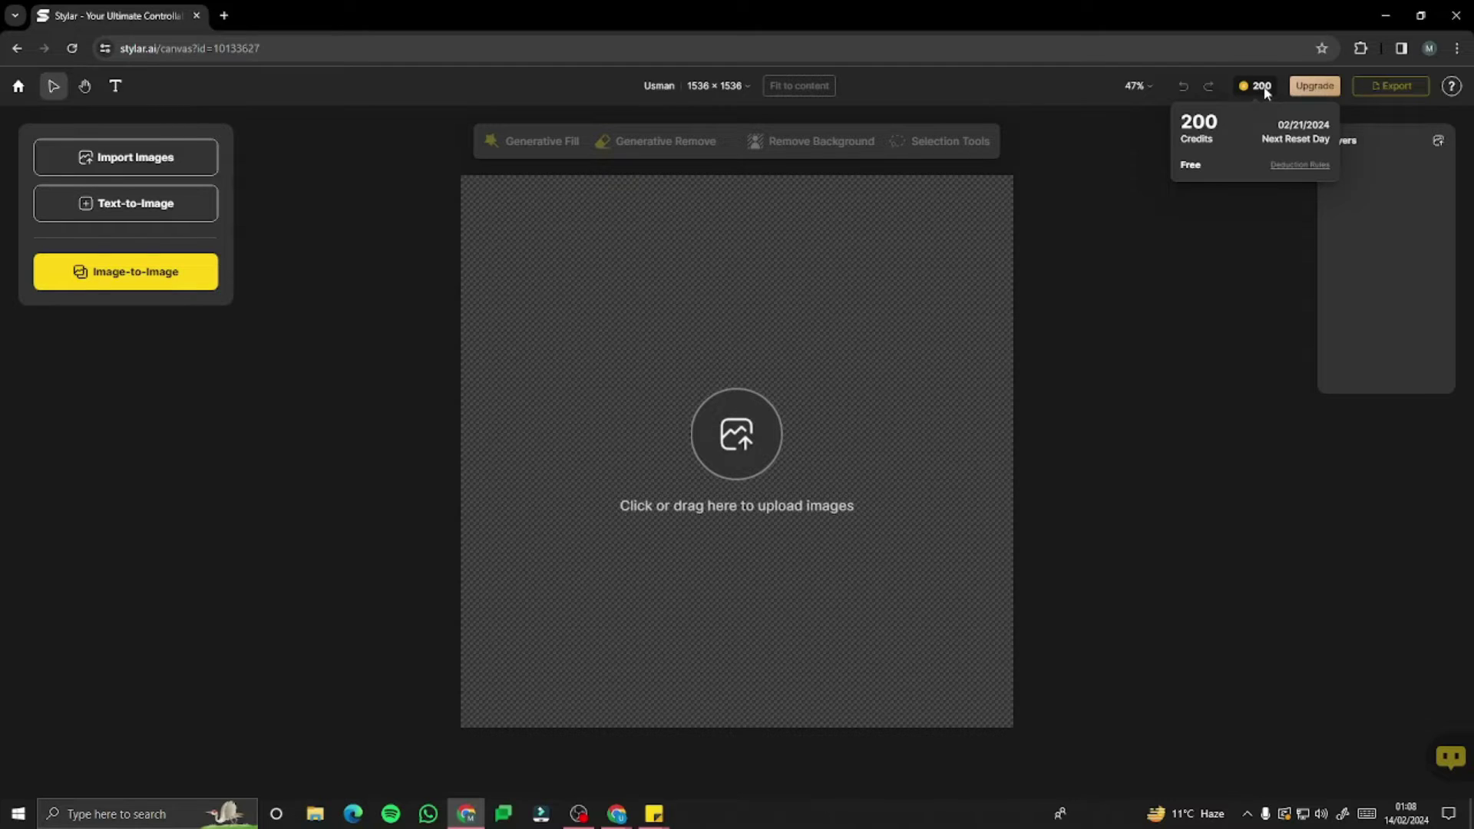
left_click(1315, 86)
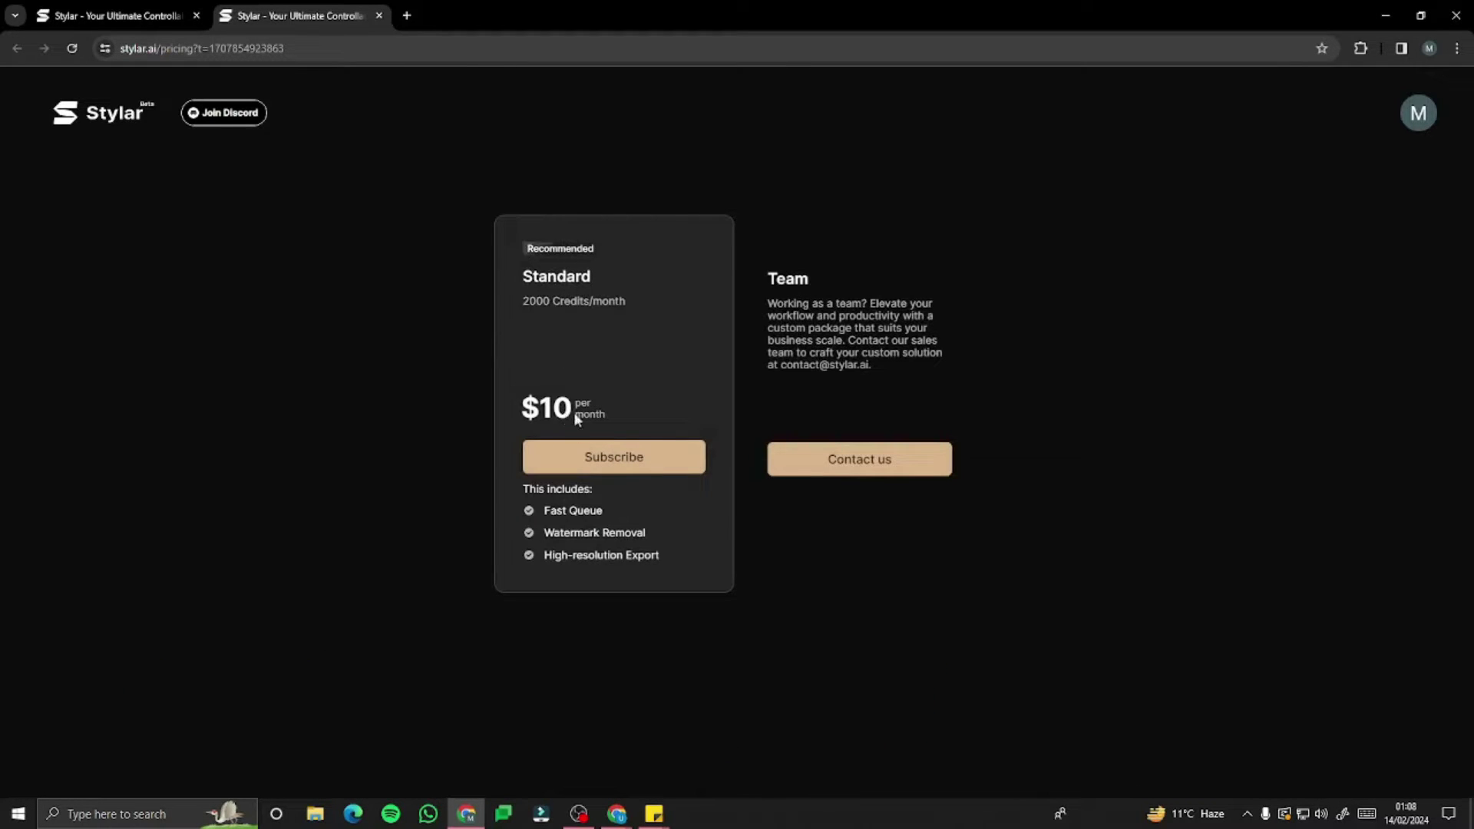
left_click(849, 476)
key("ctrl+w")
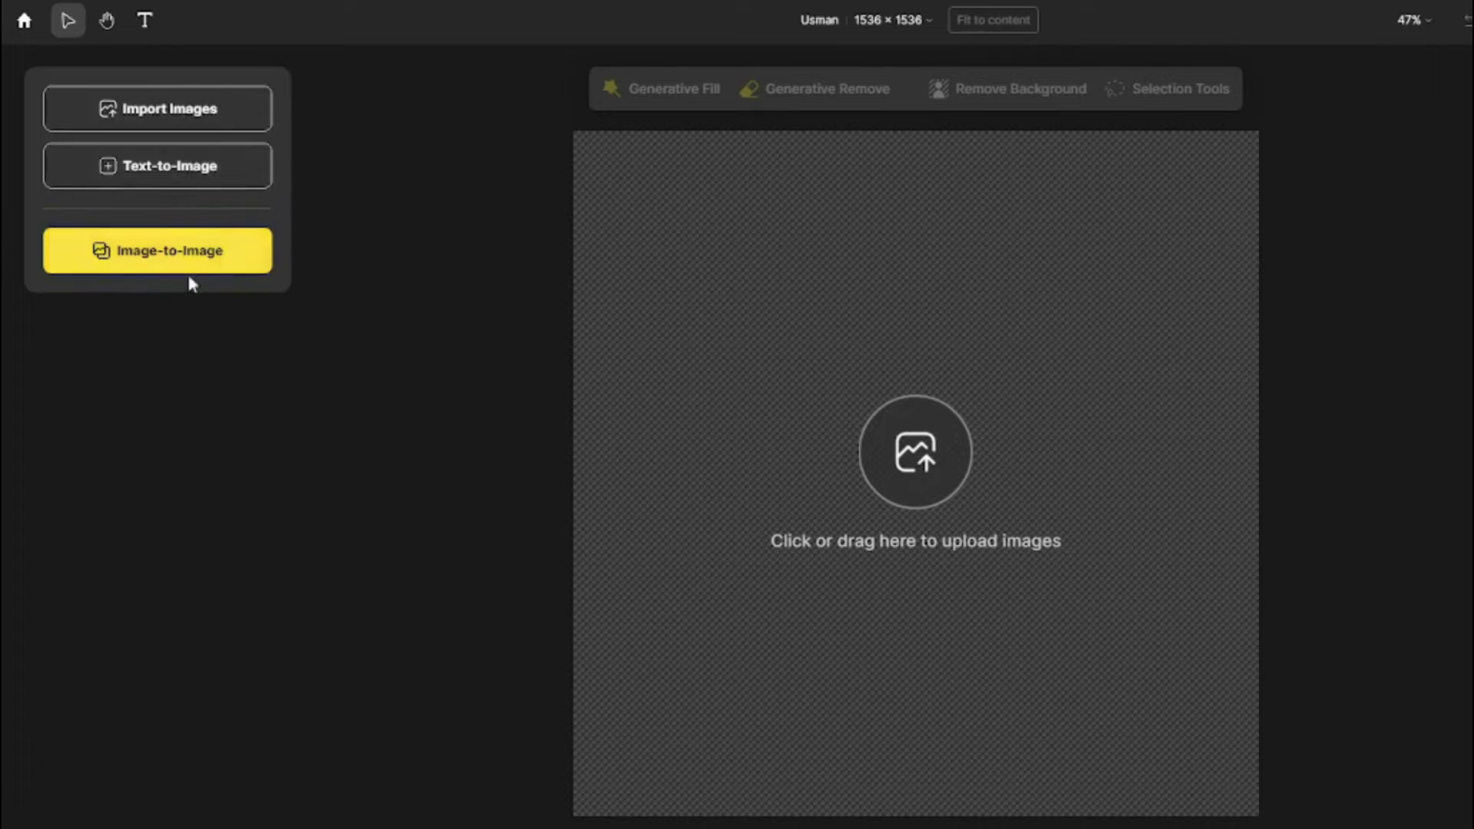
Step: Open Text-to-Image and look through the entire list of available styles
left_click(184, 178)
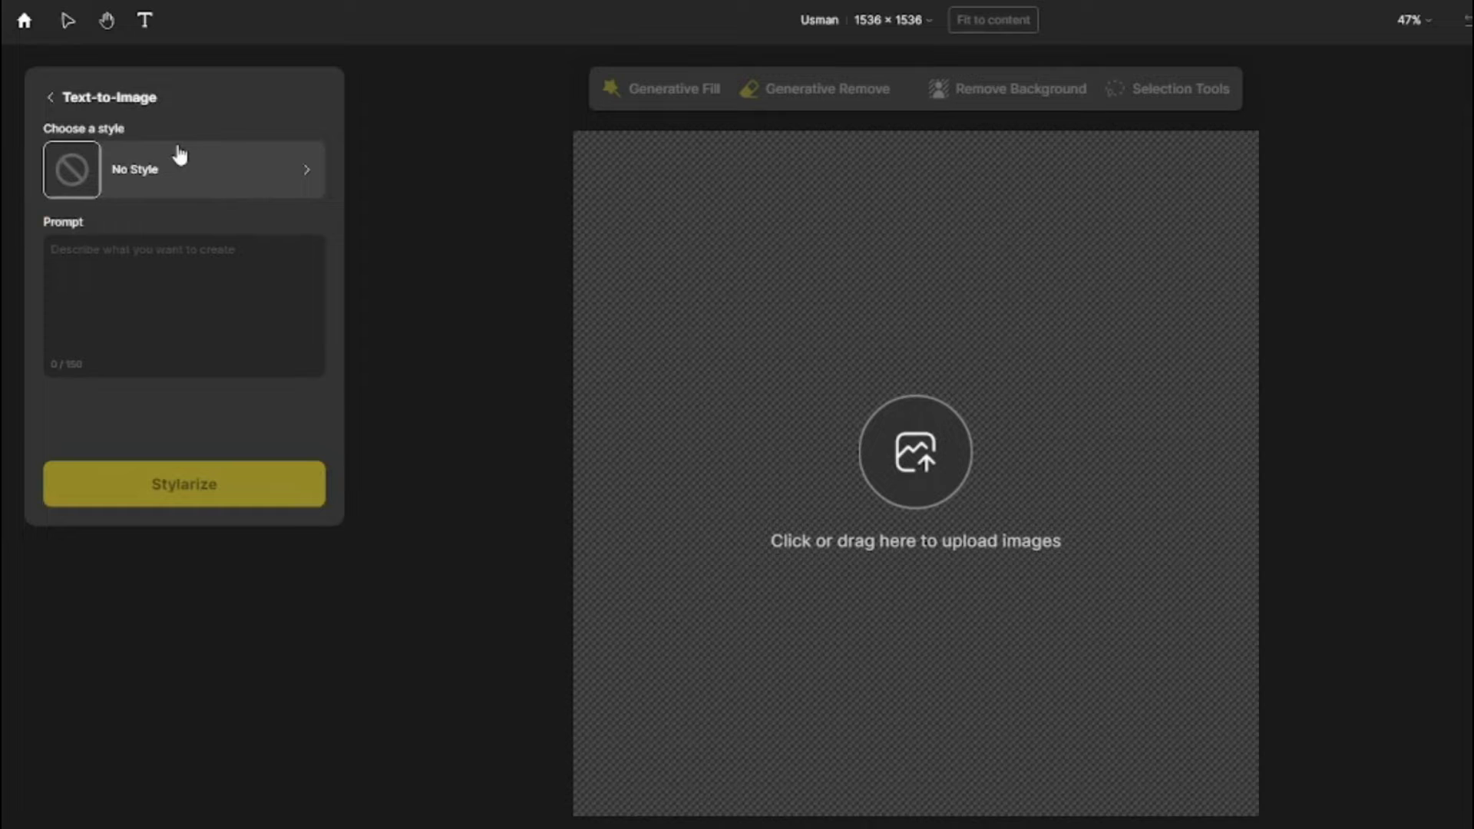
left_click(184, 185)
scroll(221, 396, "down", 5)
scroll(221, 395, "down", 15)
scroll(222, 395, "down", 15)
scroll(221, 396, "down", 15)
scroll(221, 396, "down", 15)
scroll(221, 395, "up", 10)
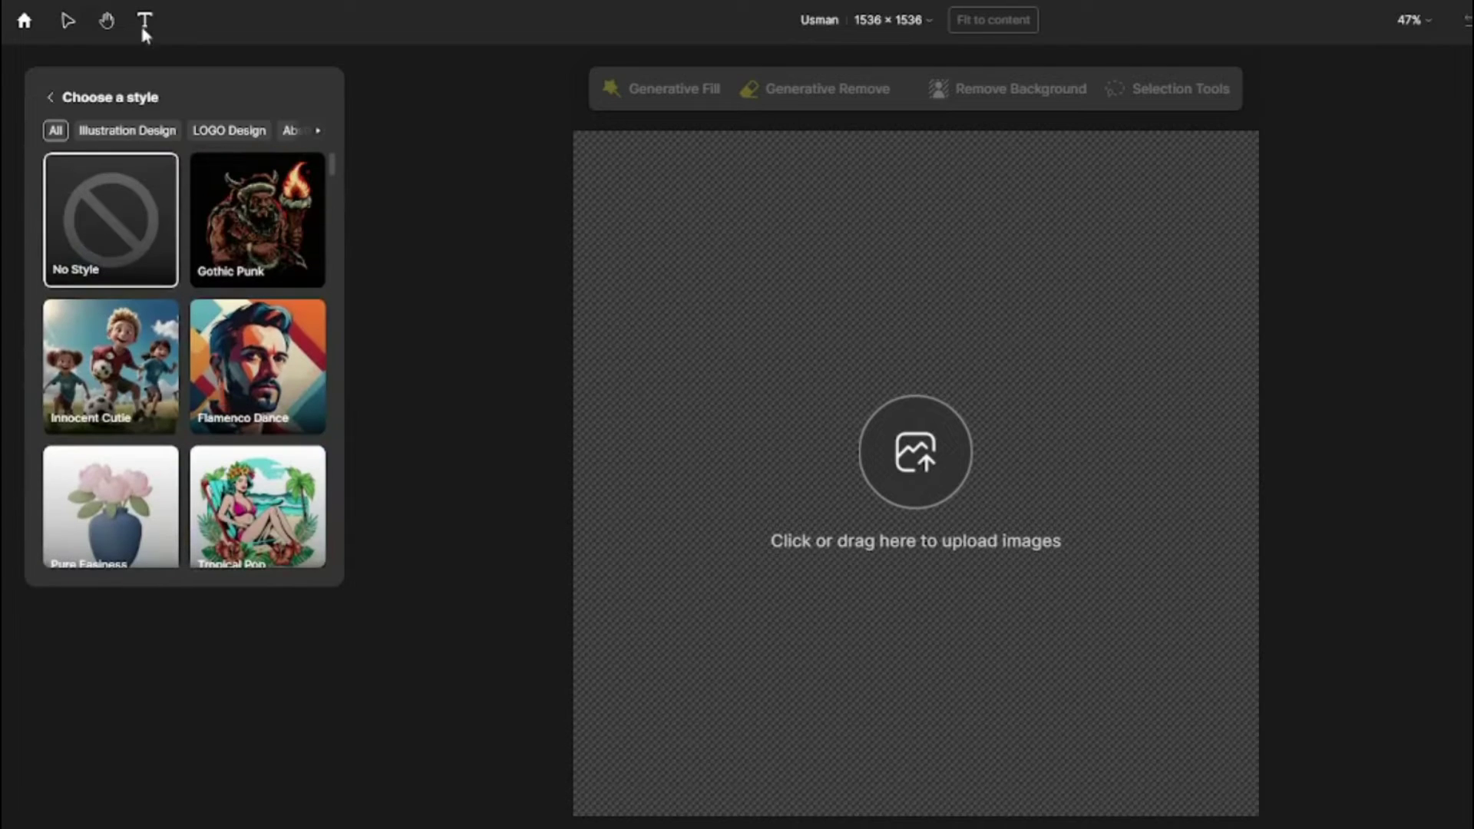
Step: Examine the Illustration Design, LOGO Design and Abstract Art style categories, and leave Text-to-Image without choosing a style
left_click(125, 132)
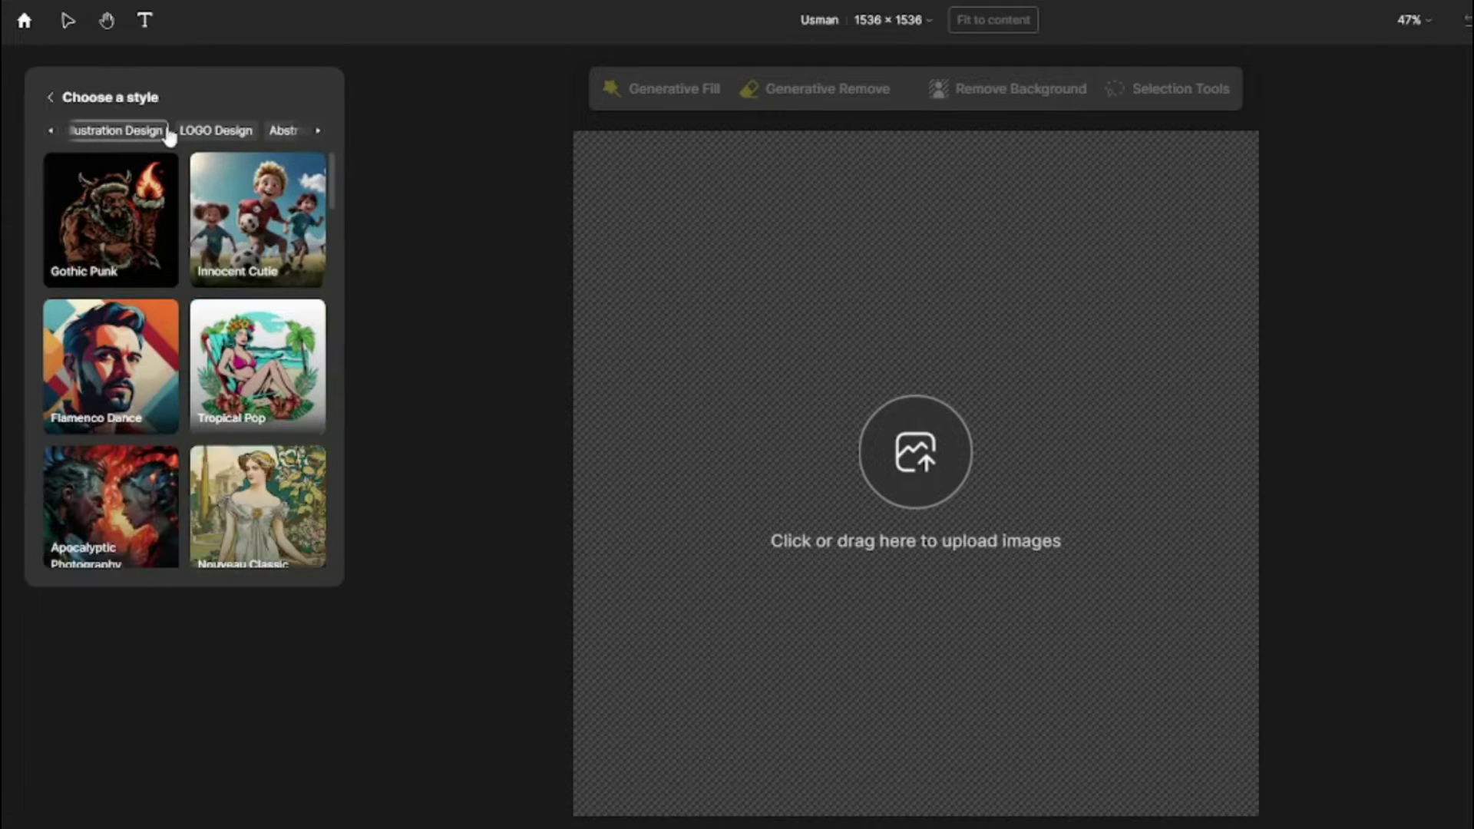
left_click(220, 138)
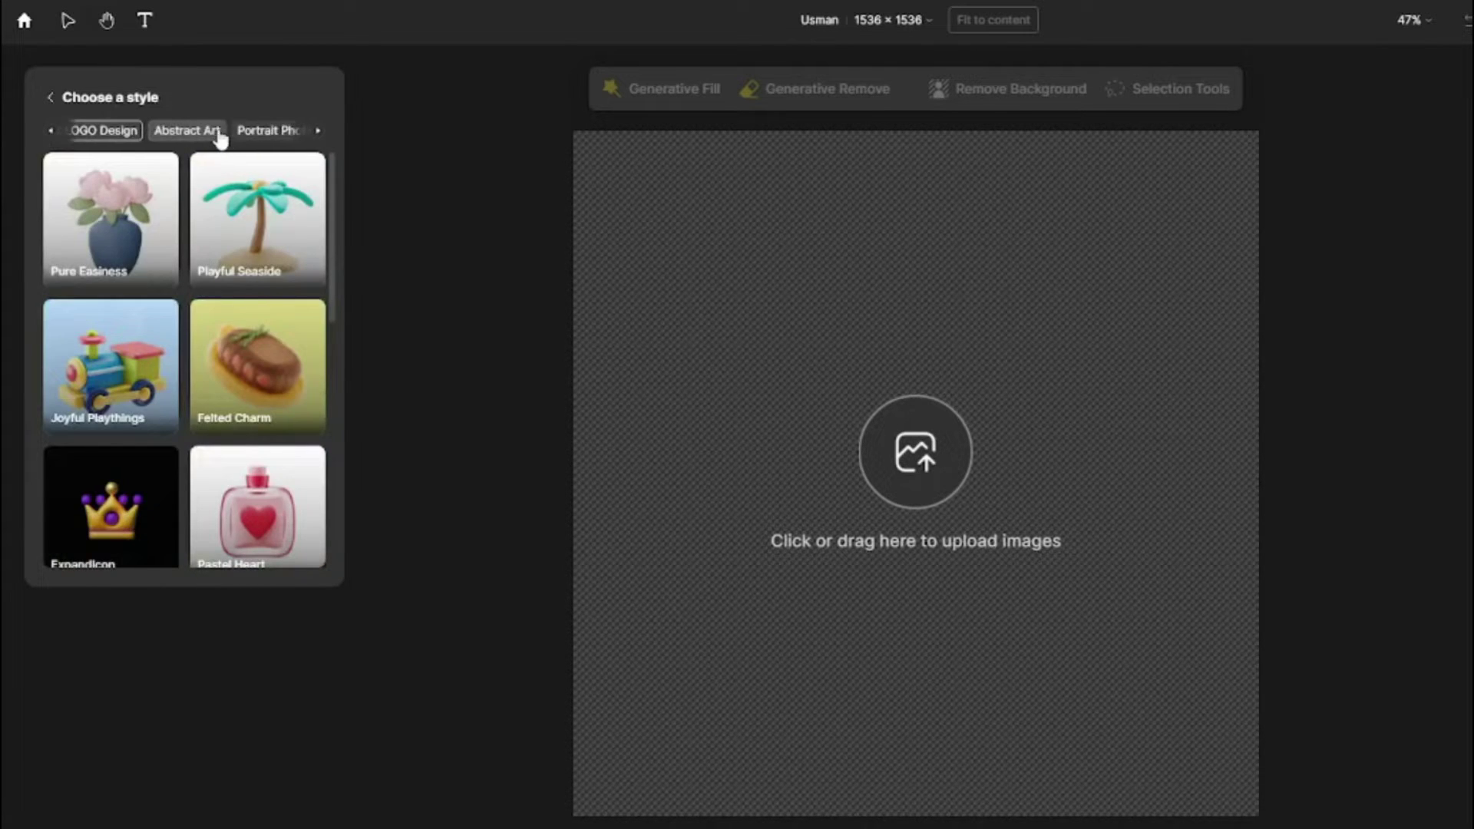
left_click(198, 138)
left_click(52, 134)
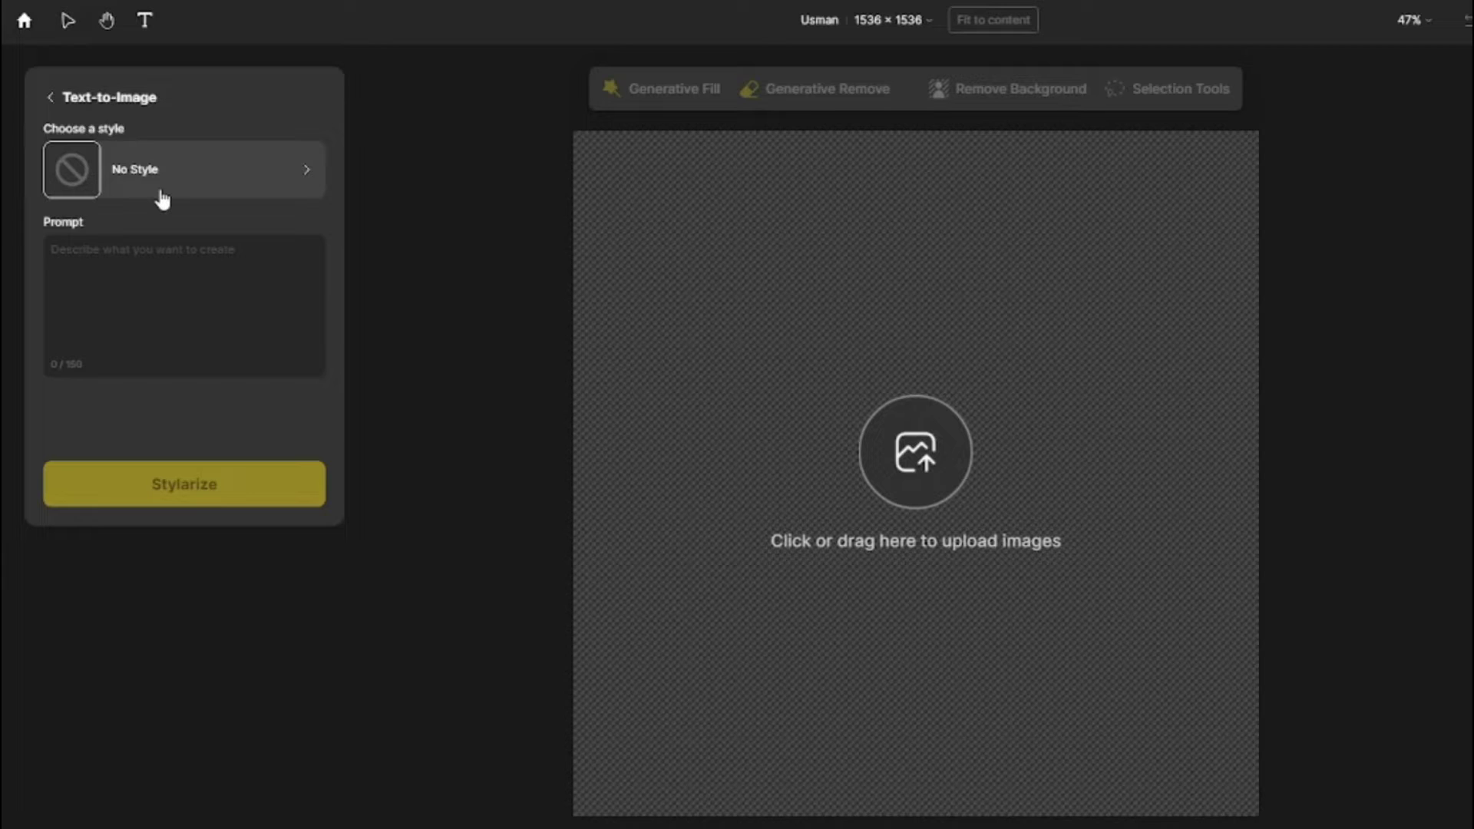
left_click(51, 100)
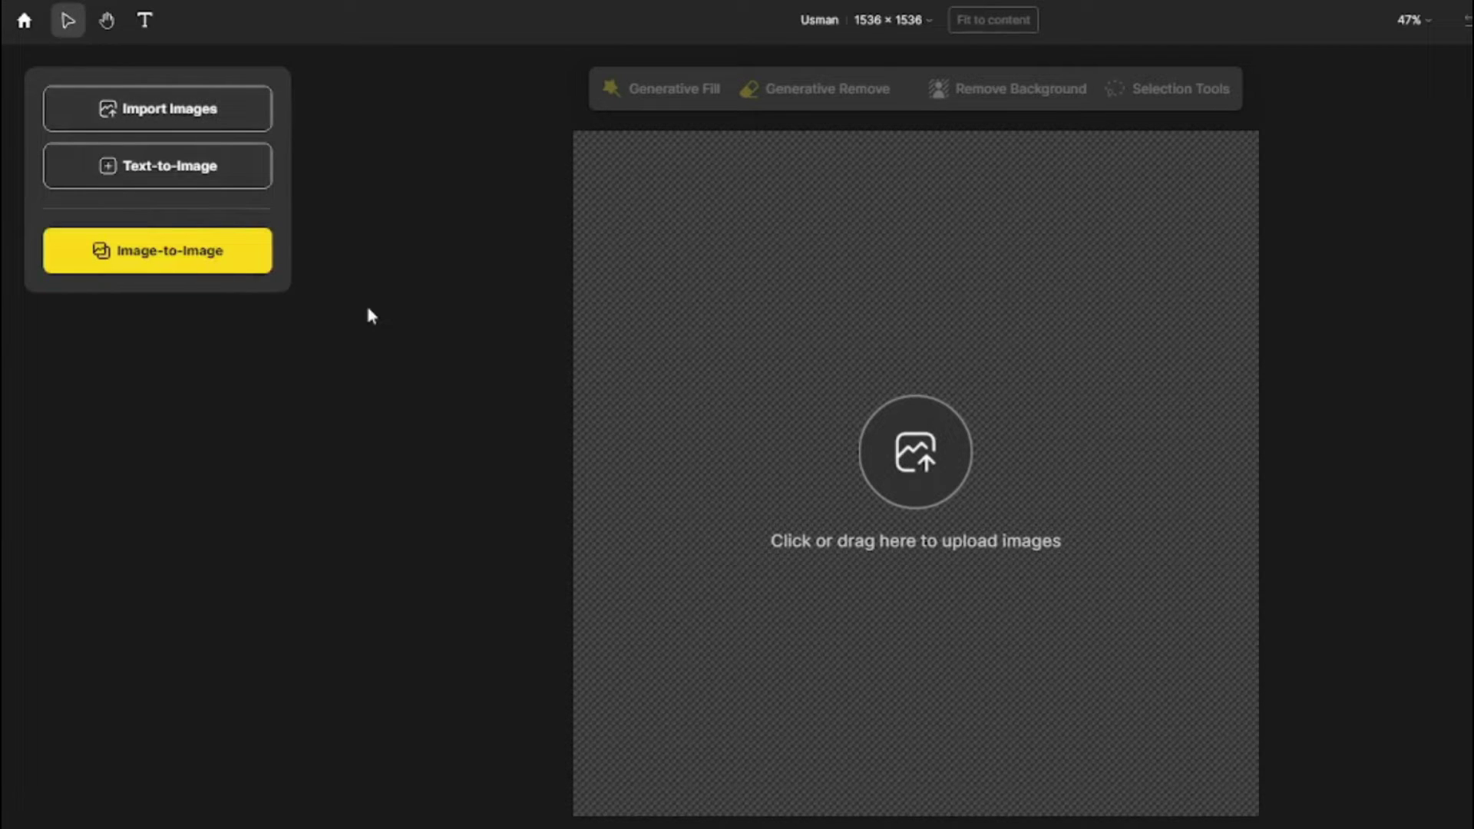
Step: Open Image-to-Image and upload the picture of two astronauts free falling inside an asteroid onto the canvas
left_click(144, 251)
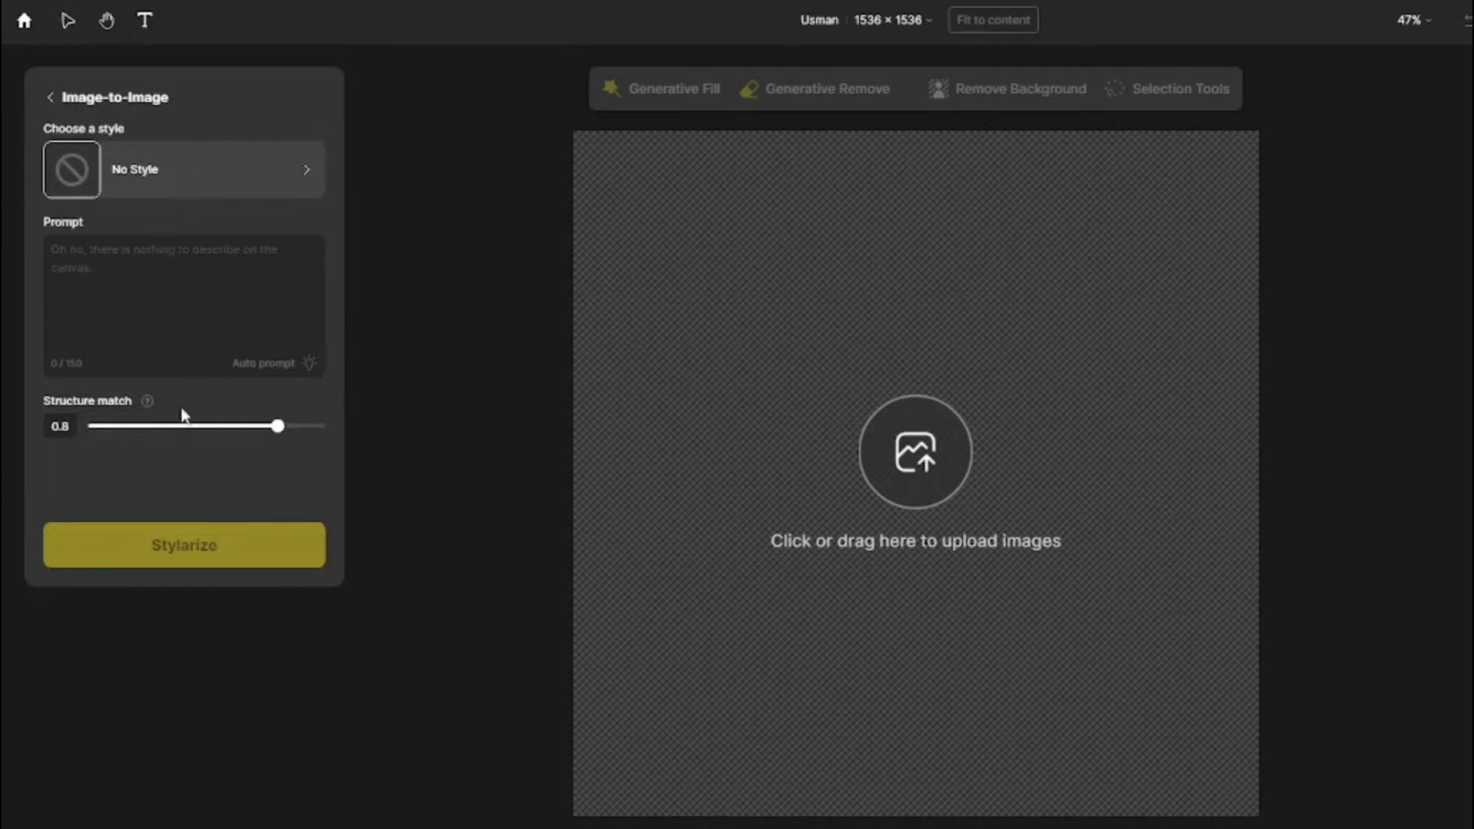
left_click(946, 436)
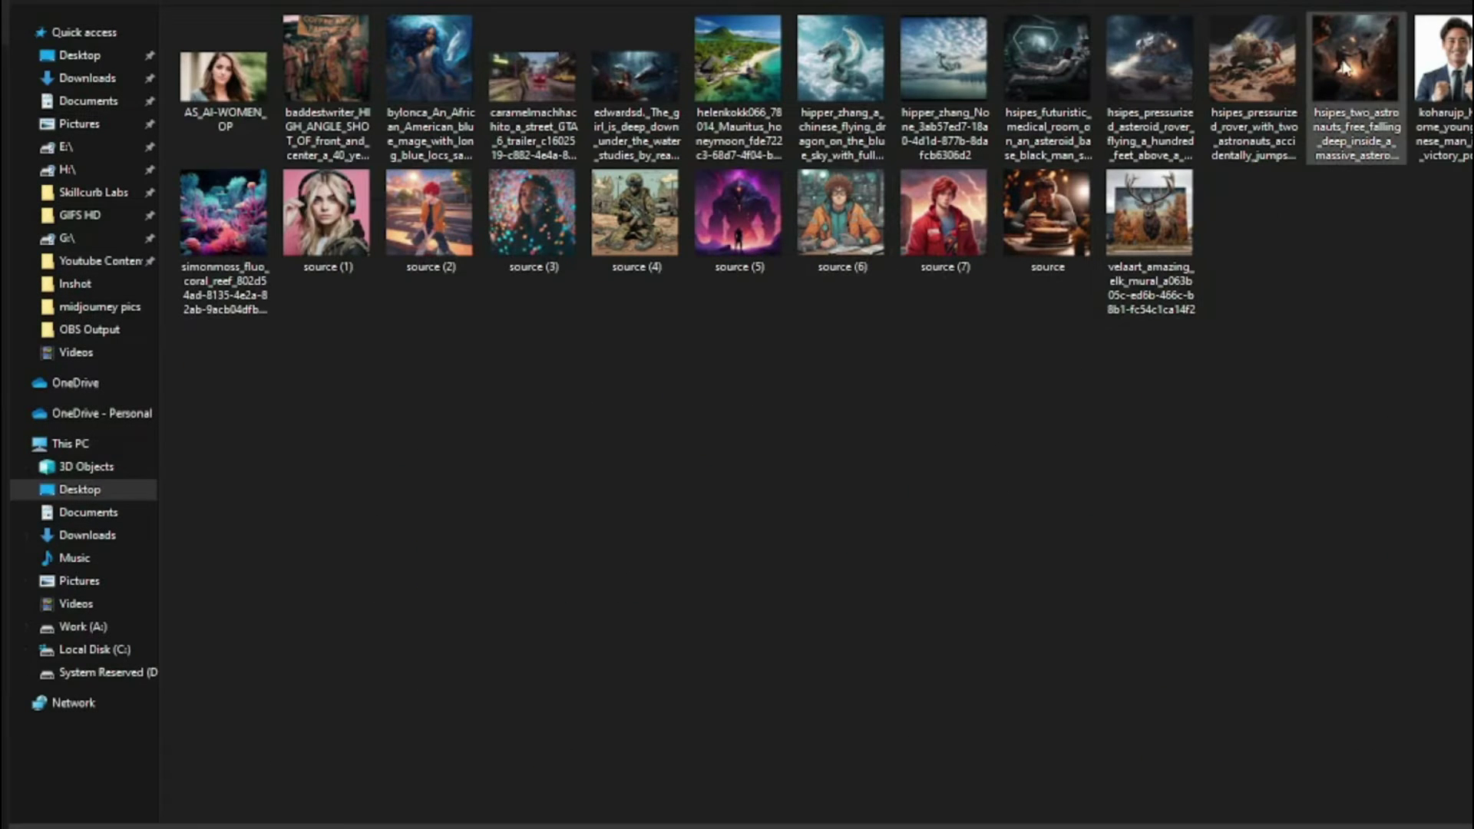
double_click(1348, 71)
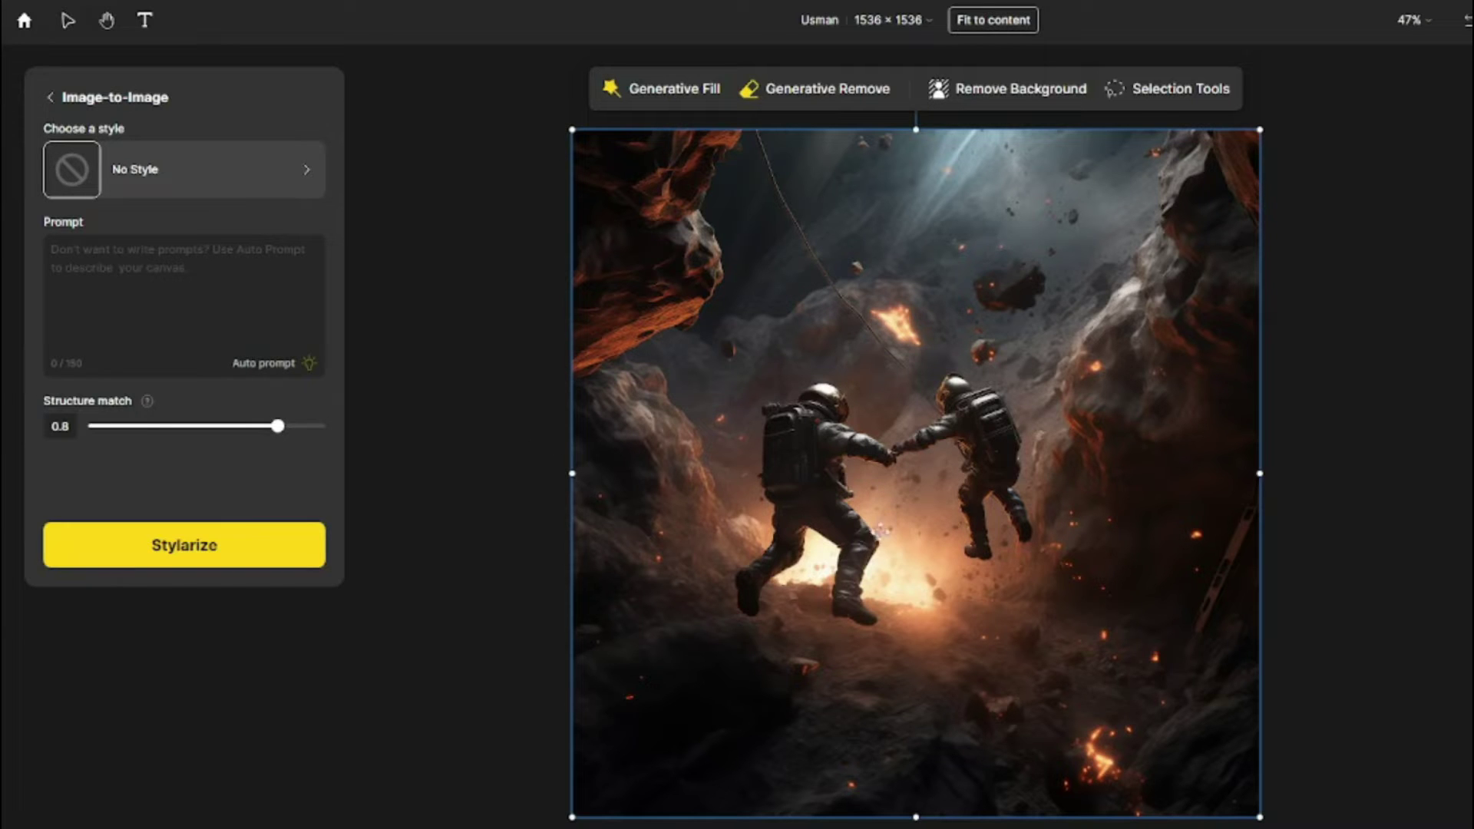
Step: Generate an automatic prompt describing the astronaut image and read through its full text
left_click(302, 367)
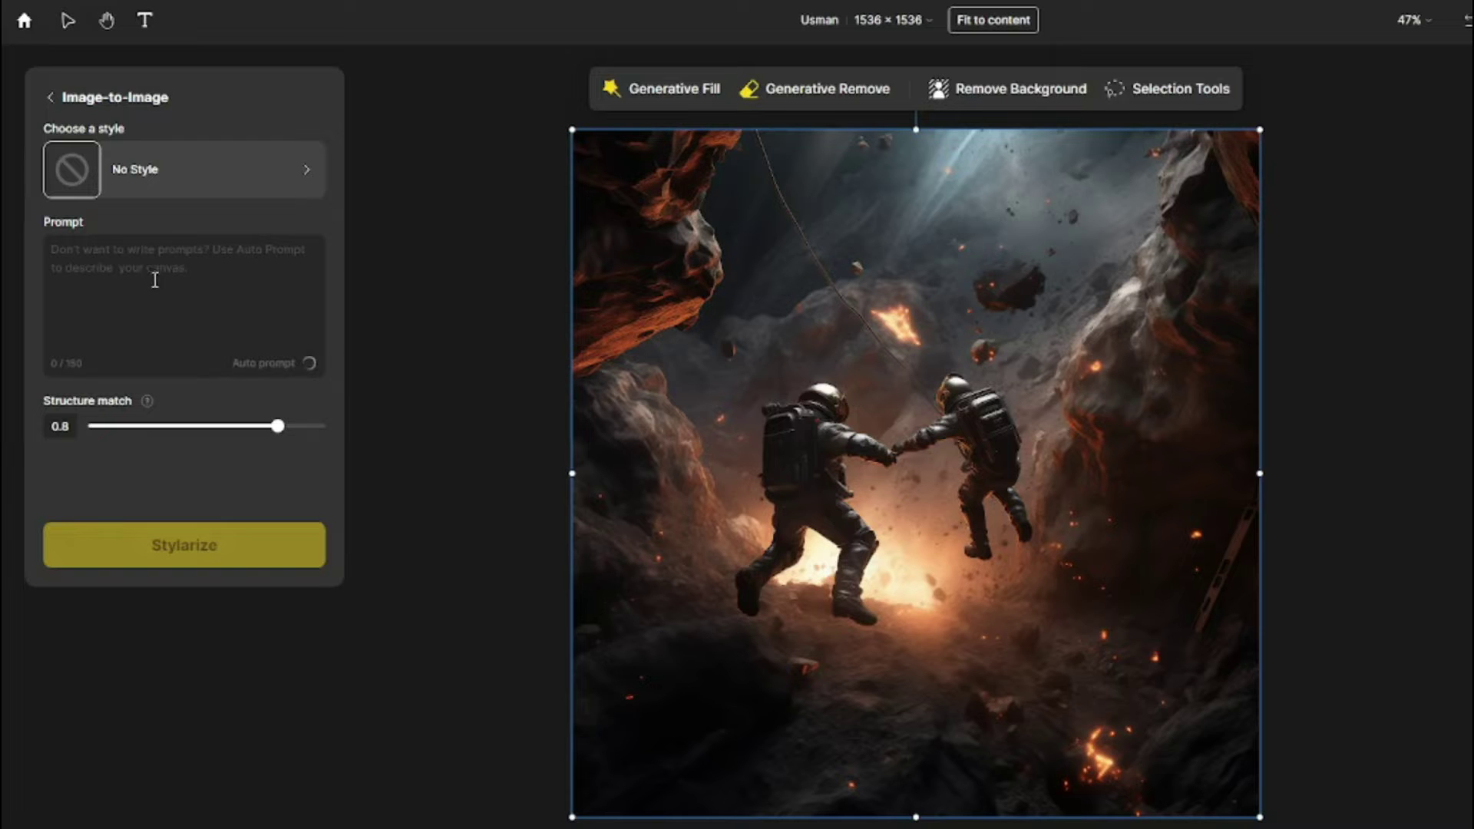
scroll(231, 315, "down", 3)
left_click_drag(215, 345, 274, 305)
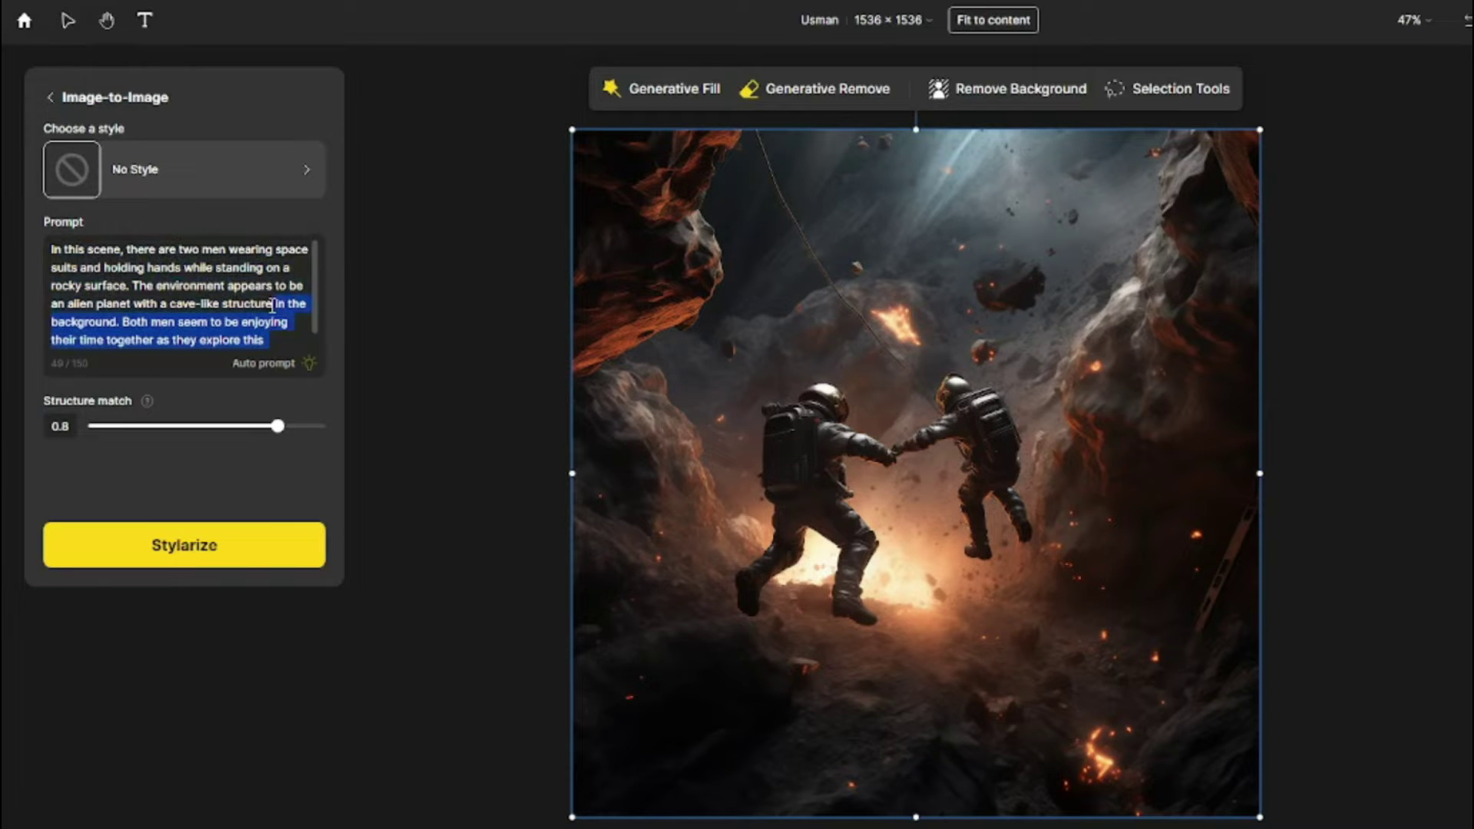
left_click(274, 338)
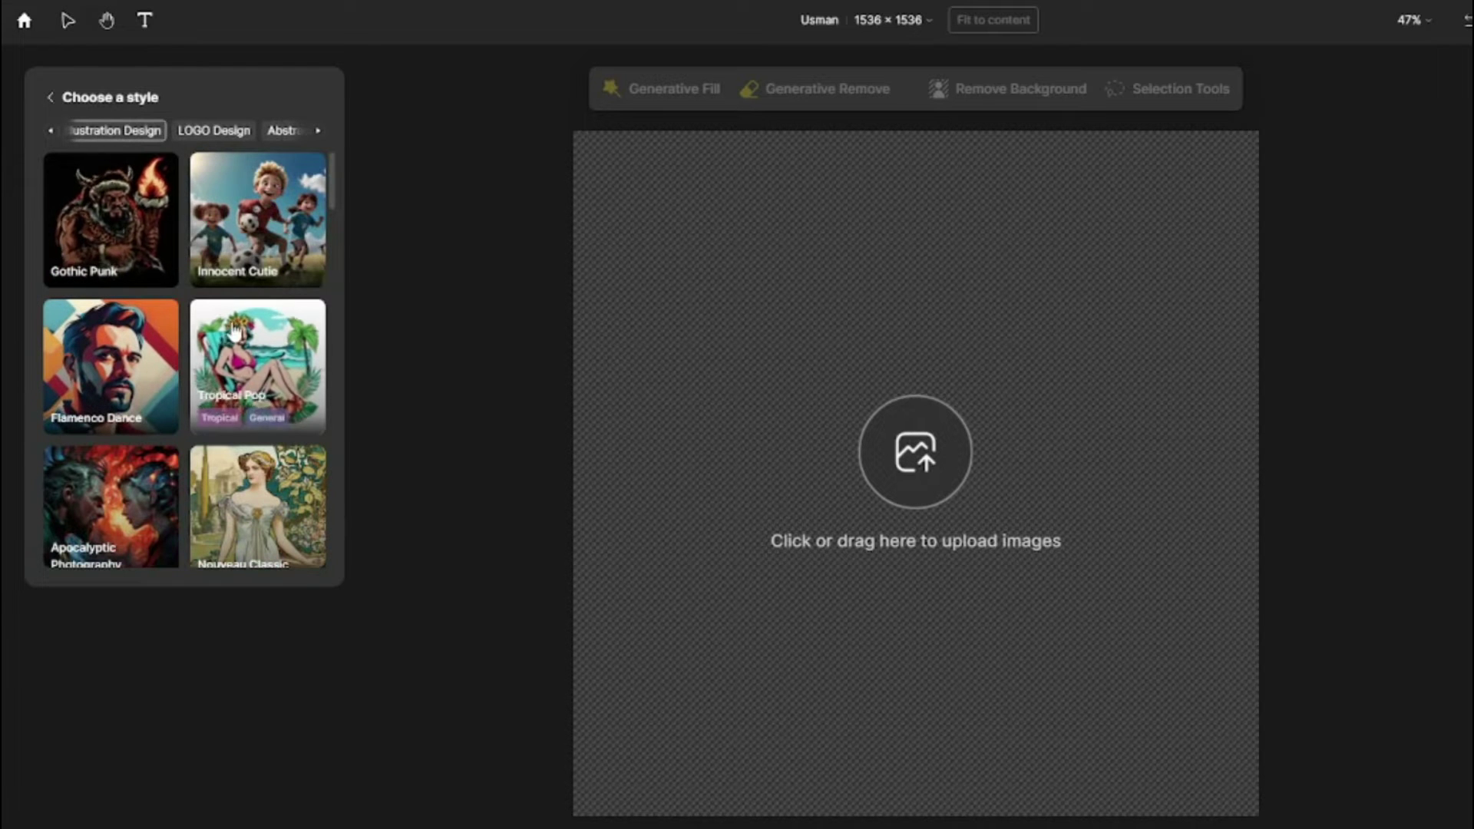
Step: Browse the Illustration Design styles and return to the start of the list
scroll(223, 415, "down", 2)
scroll(223, 414, "down", 10)
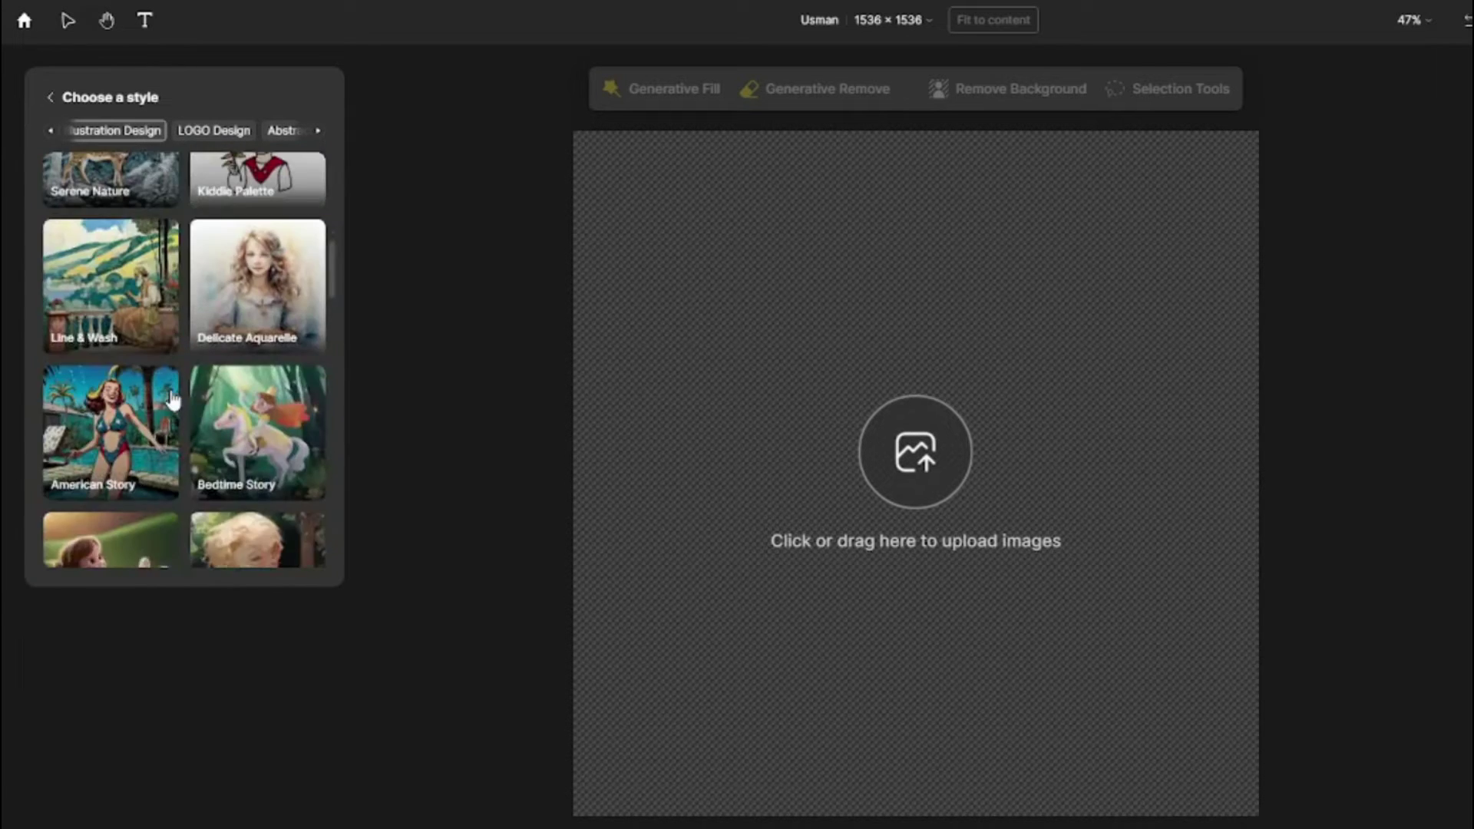
scroll(170, 396, "up", 12)
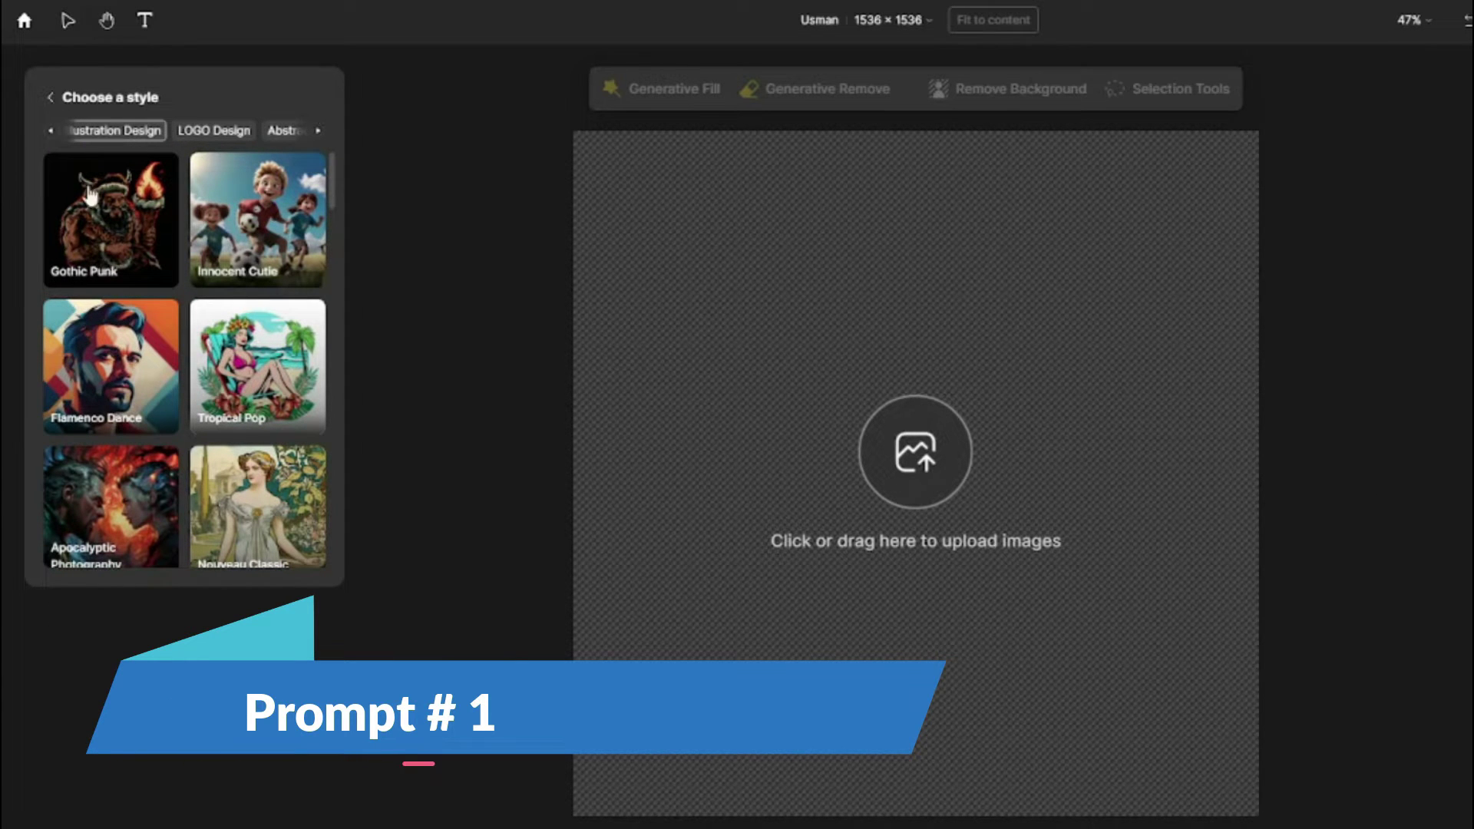
Step: Generate Gothic Punk images of a brave knight in shining armor charging forward with a gleaming sword on a battlefield under a stormy sky, dramatic and heroic
left_click(111, 223)
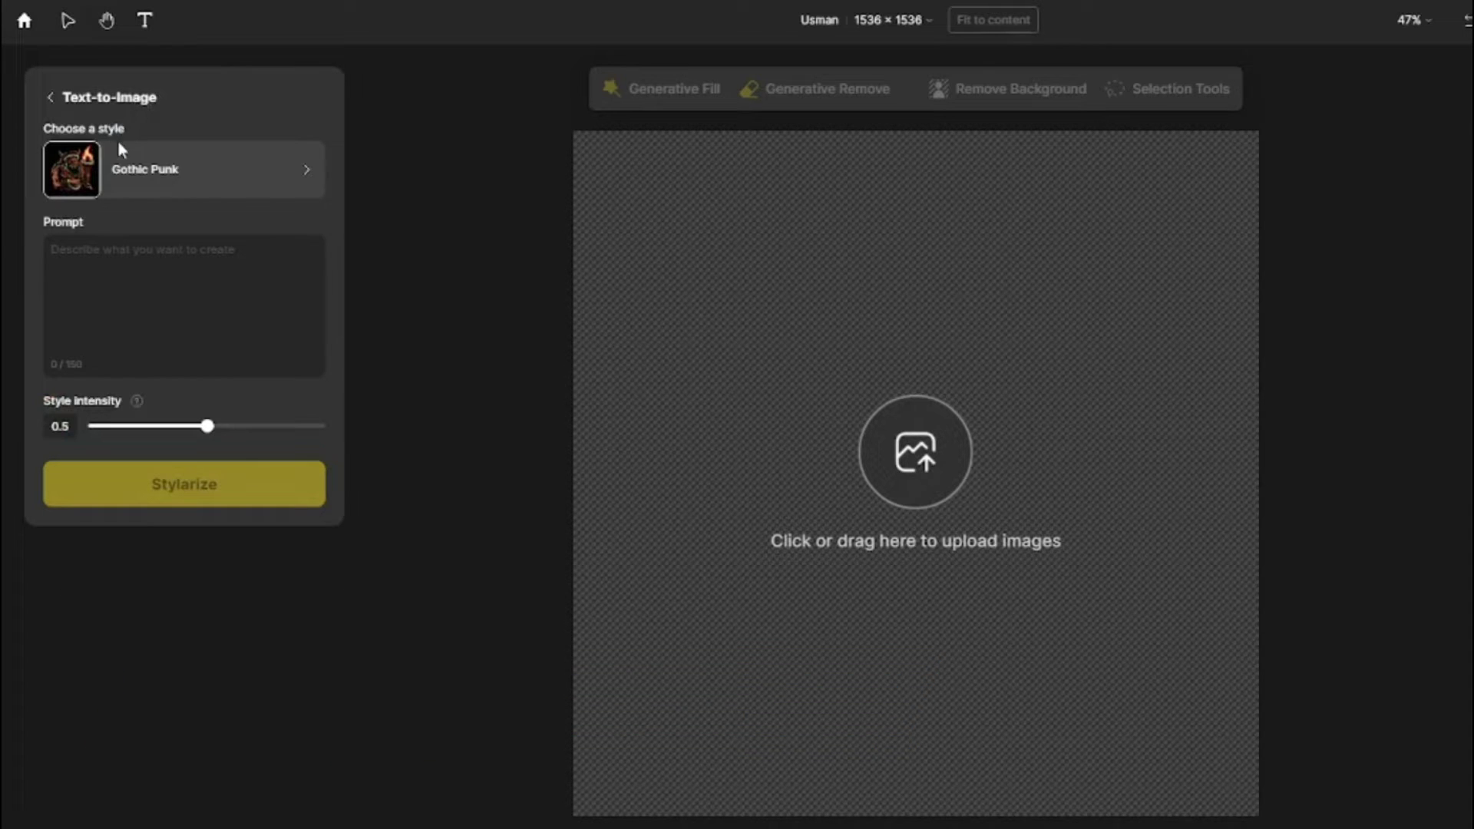
type("A brave knight in shining armor, charging forward with a gleaming sword on a battlefield under a stormy sky, creating a dramatic and heroic atmosphere.")
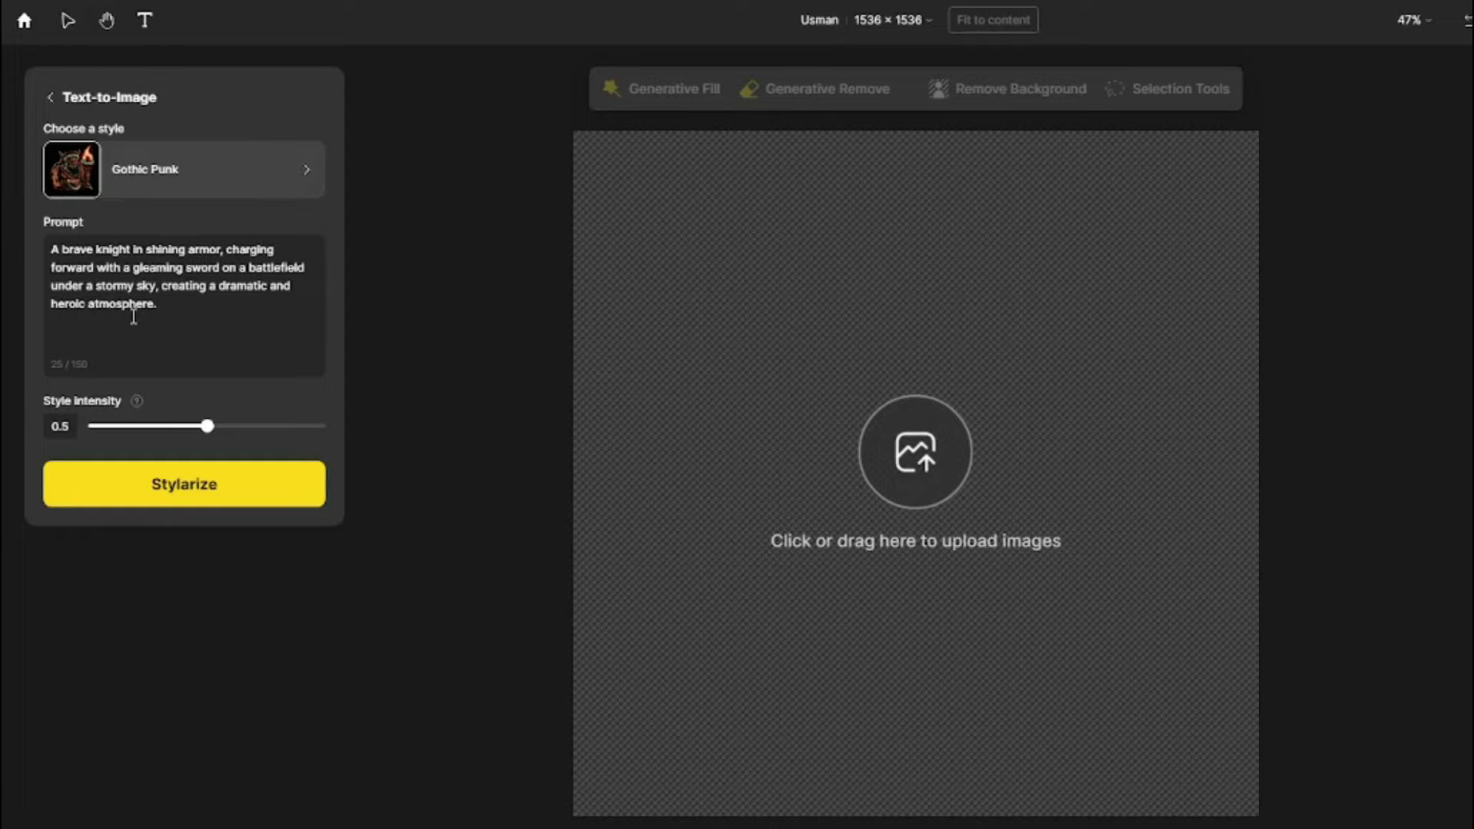
left_click_drag(182, 325, 54, 248)
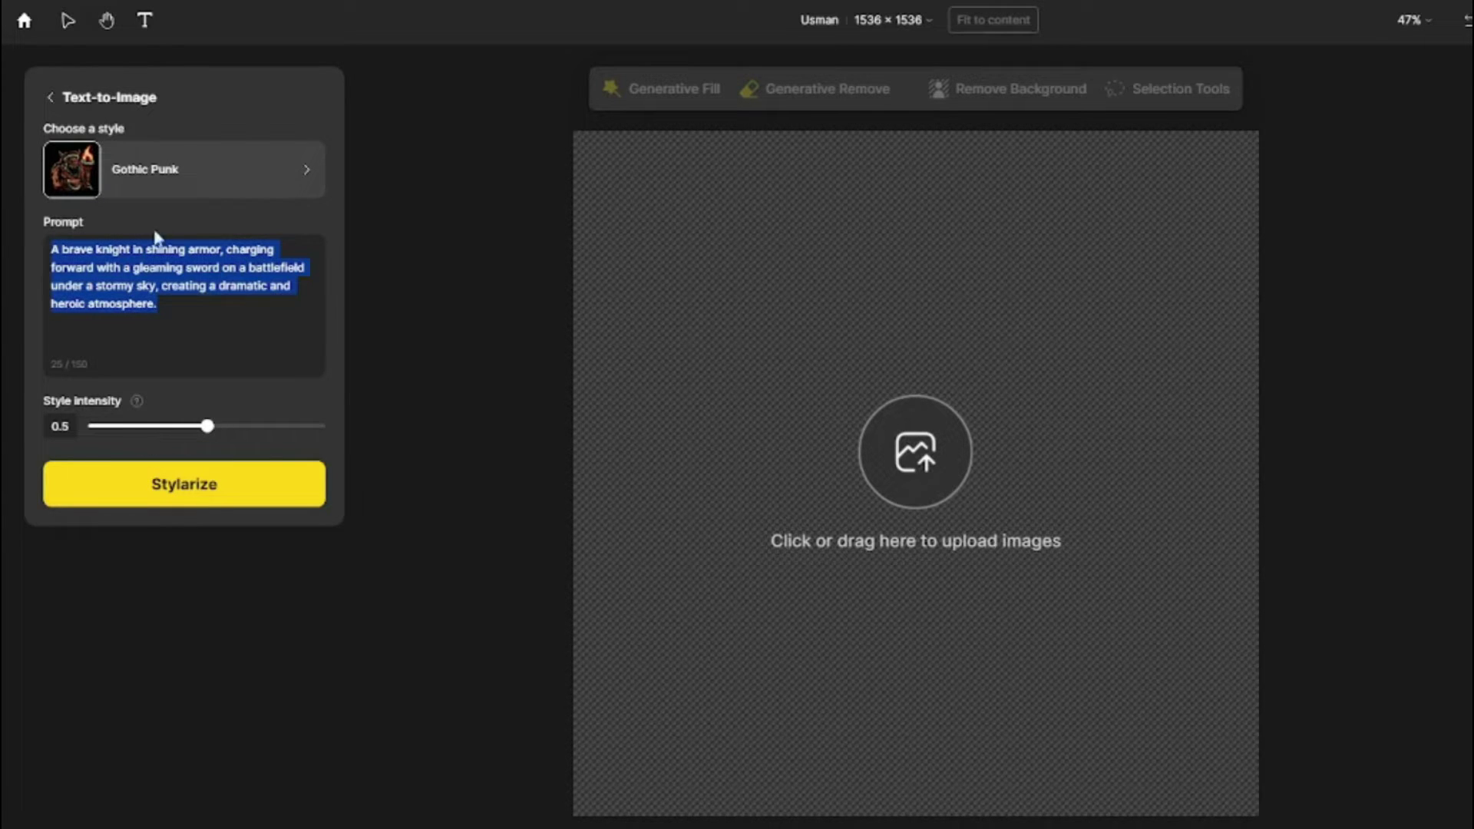
left_click(247, 304)
left_click(178, 493)
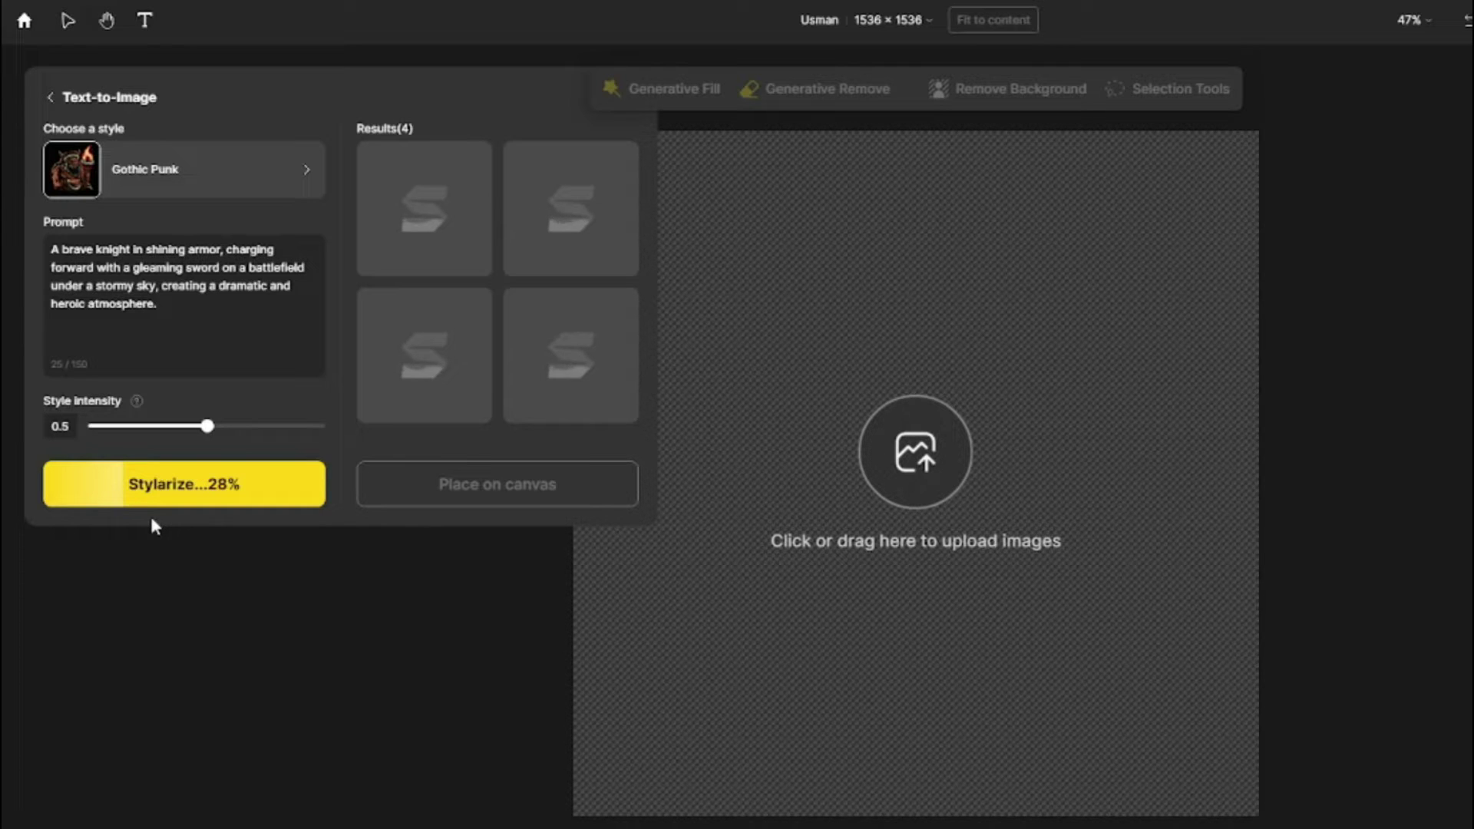
Step: Place the first knight result, with the large curved blade, on the canvas
mouse_move(441, 230)
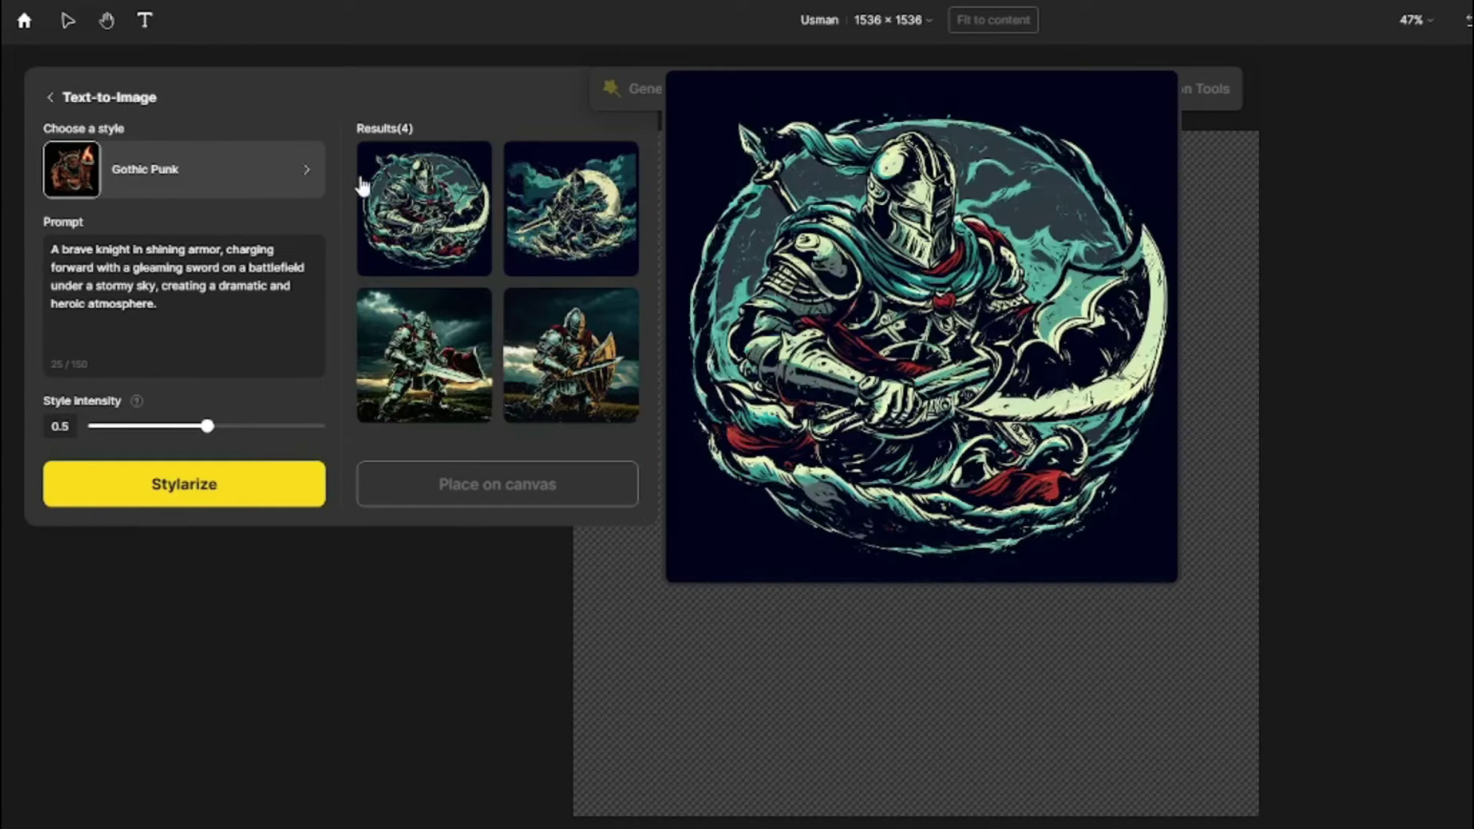
left_click(413, 203)
left_click(530, 480)
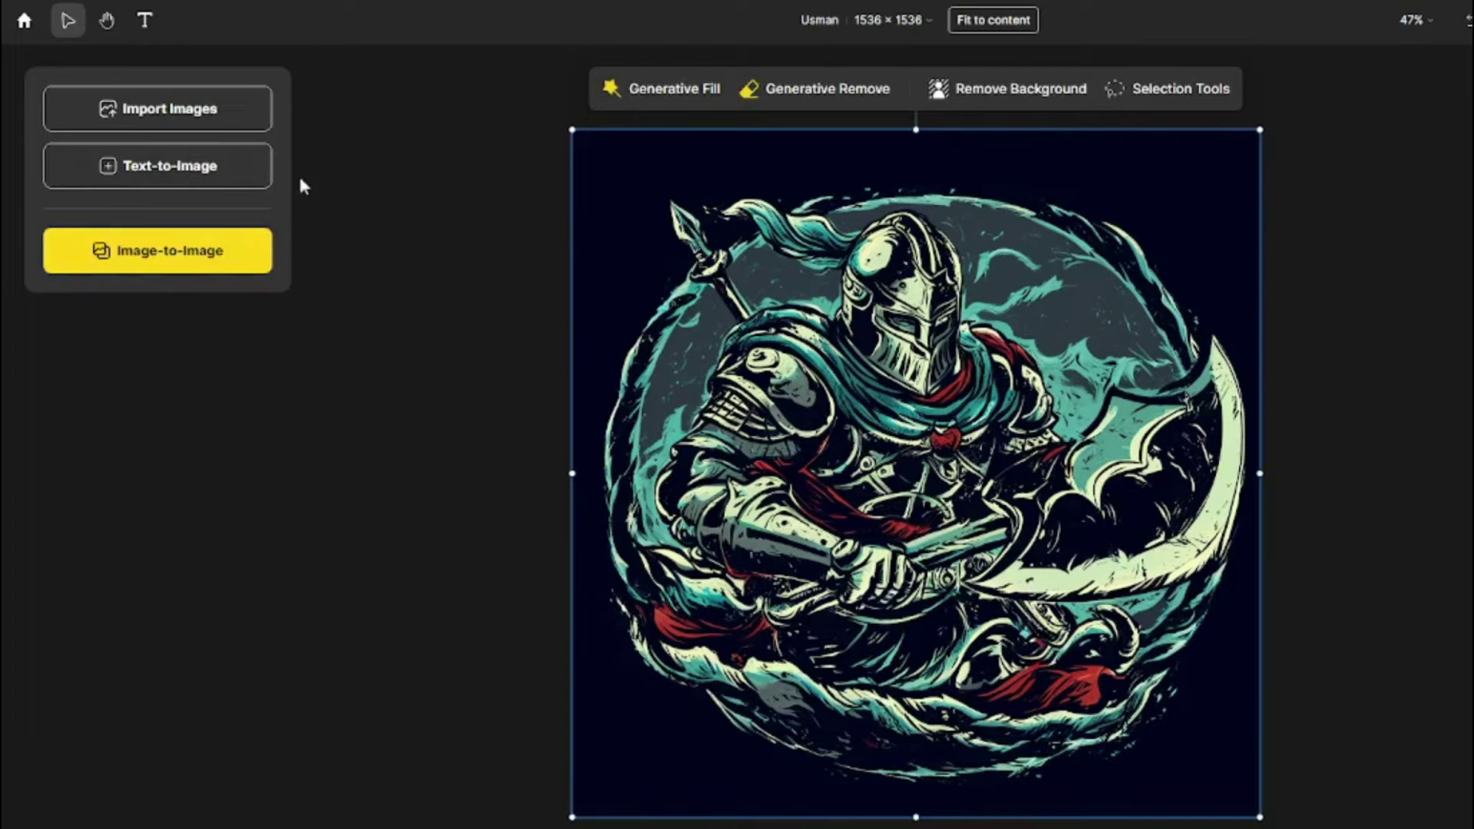
Step: Return to Text-to-Image, select all four knight results and place them on the canvas together
left_click(164, 166)
left_click(423, 208)
left_click(423, 355)
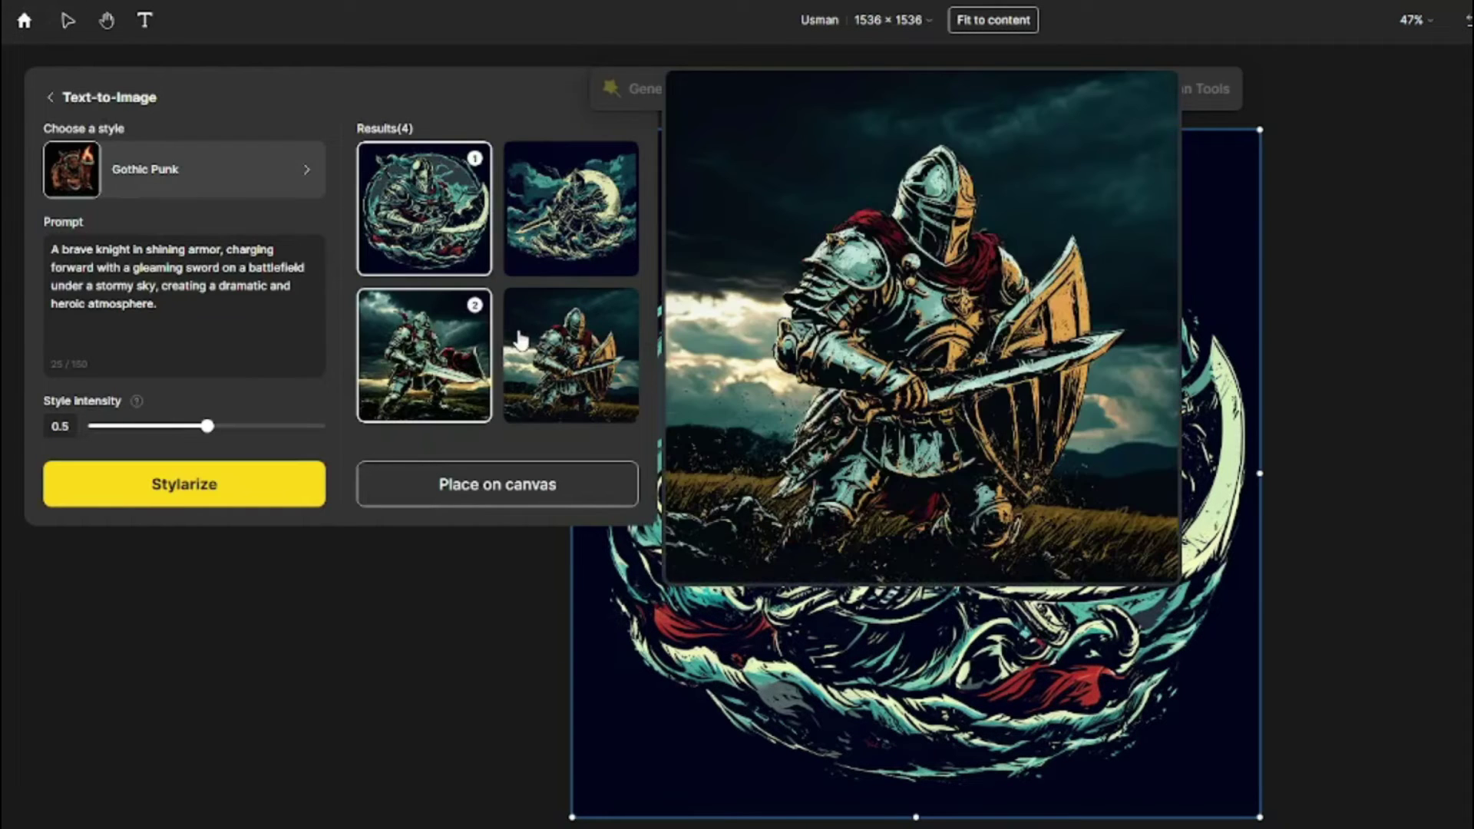
left_click(522, 340)
left_click(558, 246)
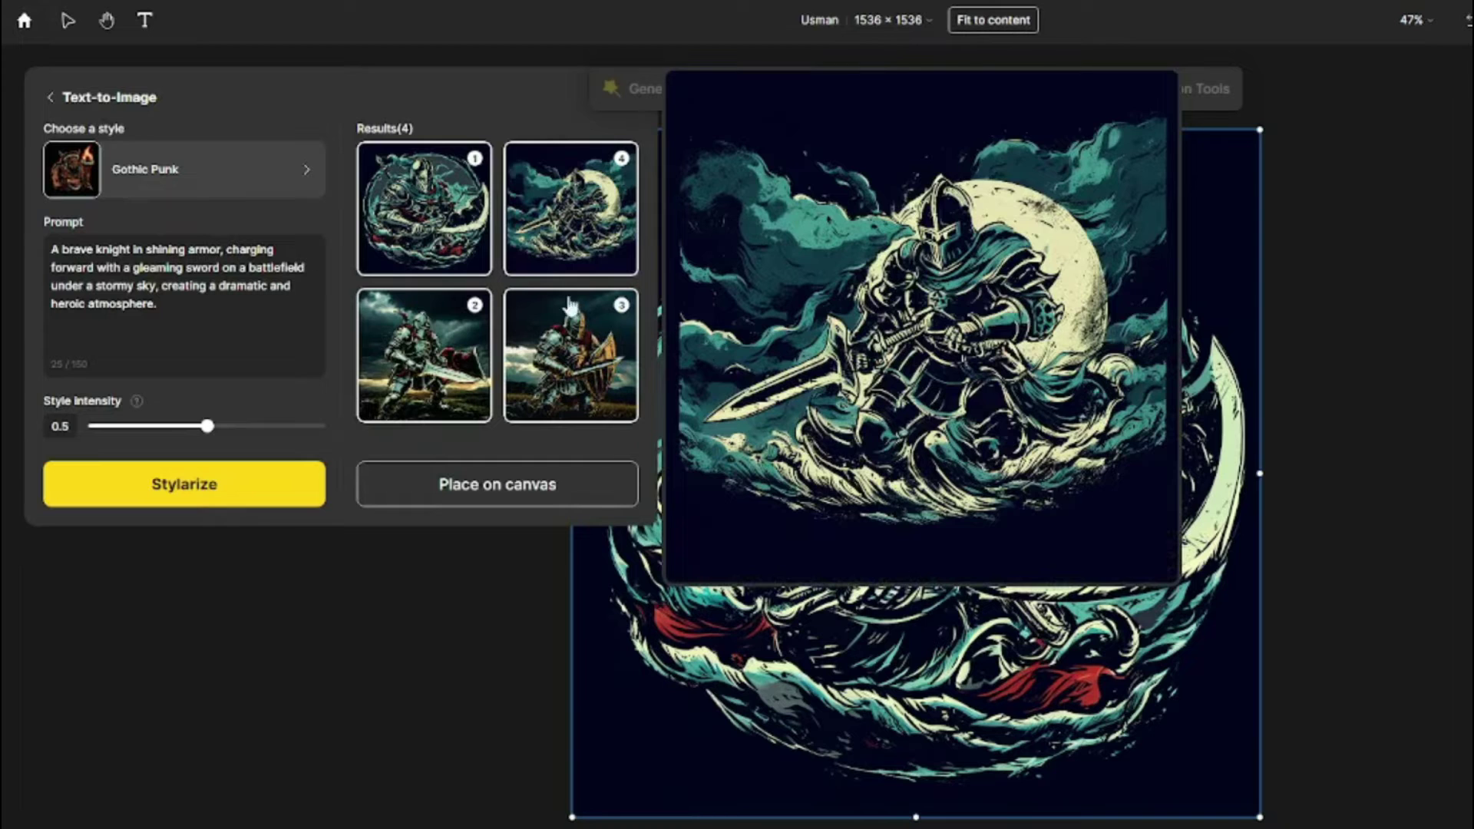
left_click(555, 482)
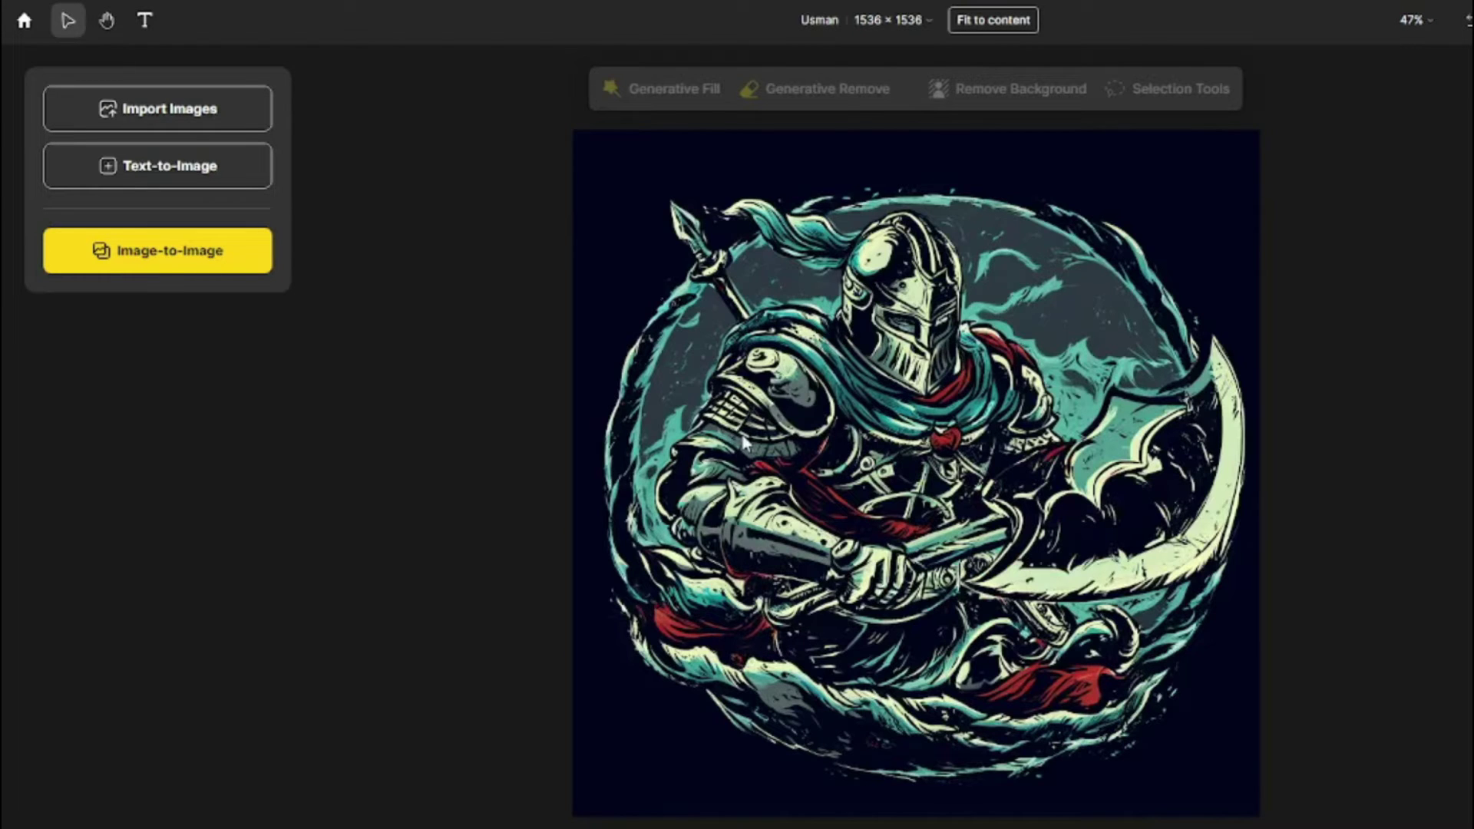
Step: Delete the knight images from the canvas
left_click(743, 341)
key("Delete")
left_click(676, 375)
key("Delete")
Step: Set the prompt to "A fearless astronaut floating in space, tethered to a spacecraft, against the backdrop of a distant galaxy, creating a sense of awe and adventure."
left_click(164, 187)
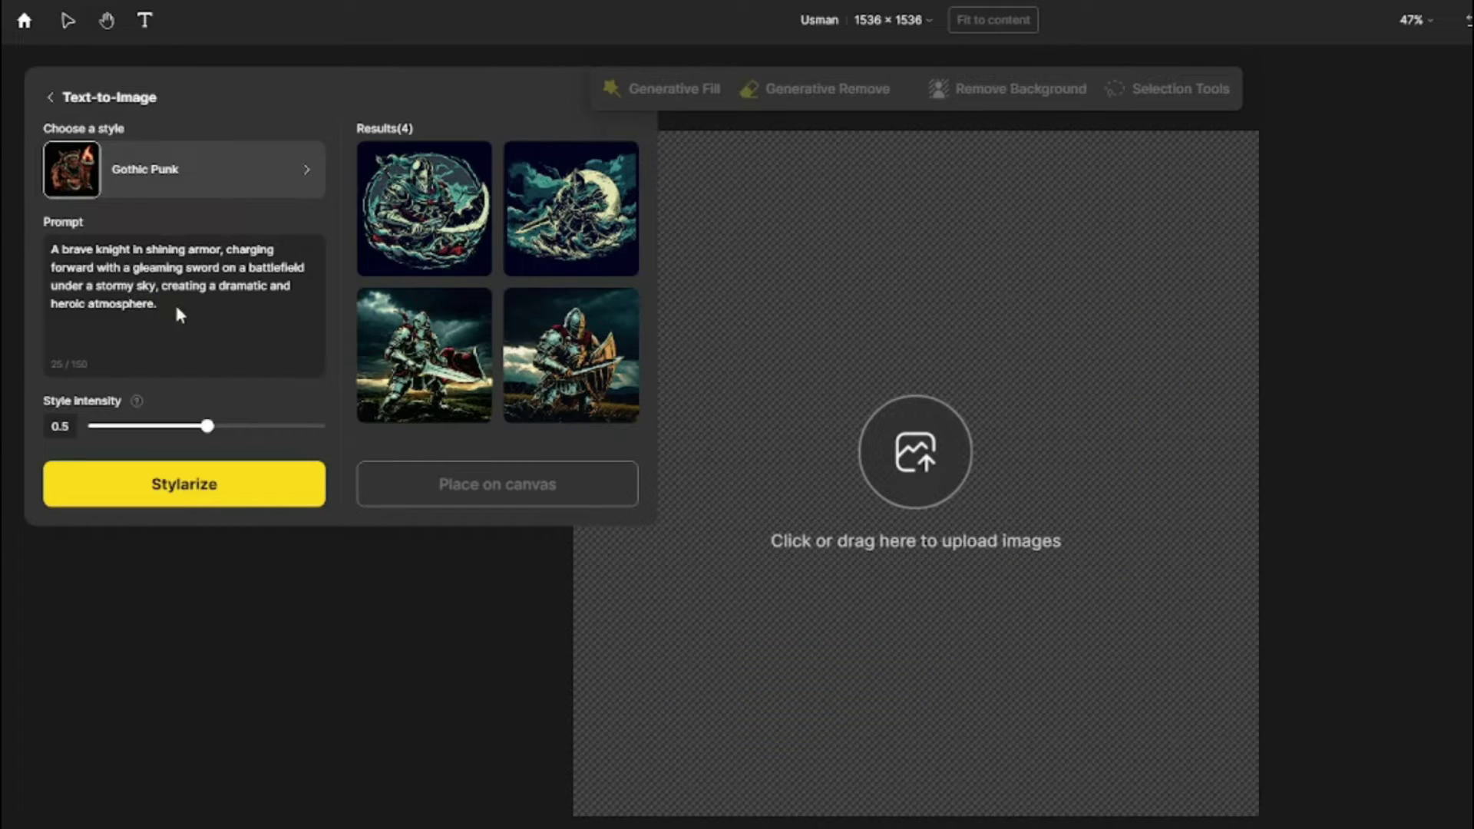
key("ctrl+a")
type("A fearless astronaut floating in space, tethered to a spacecraft, against the backdrop of a distant galaxy, creating a sense of awe and adventure.")
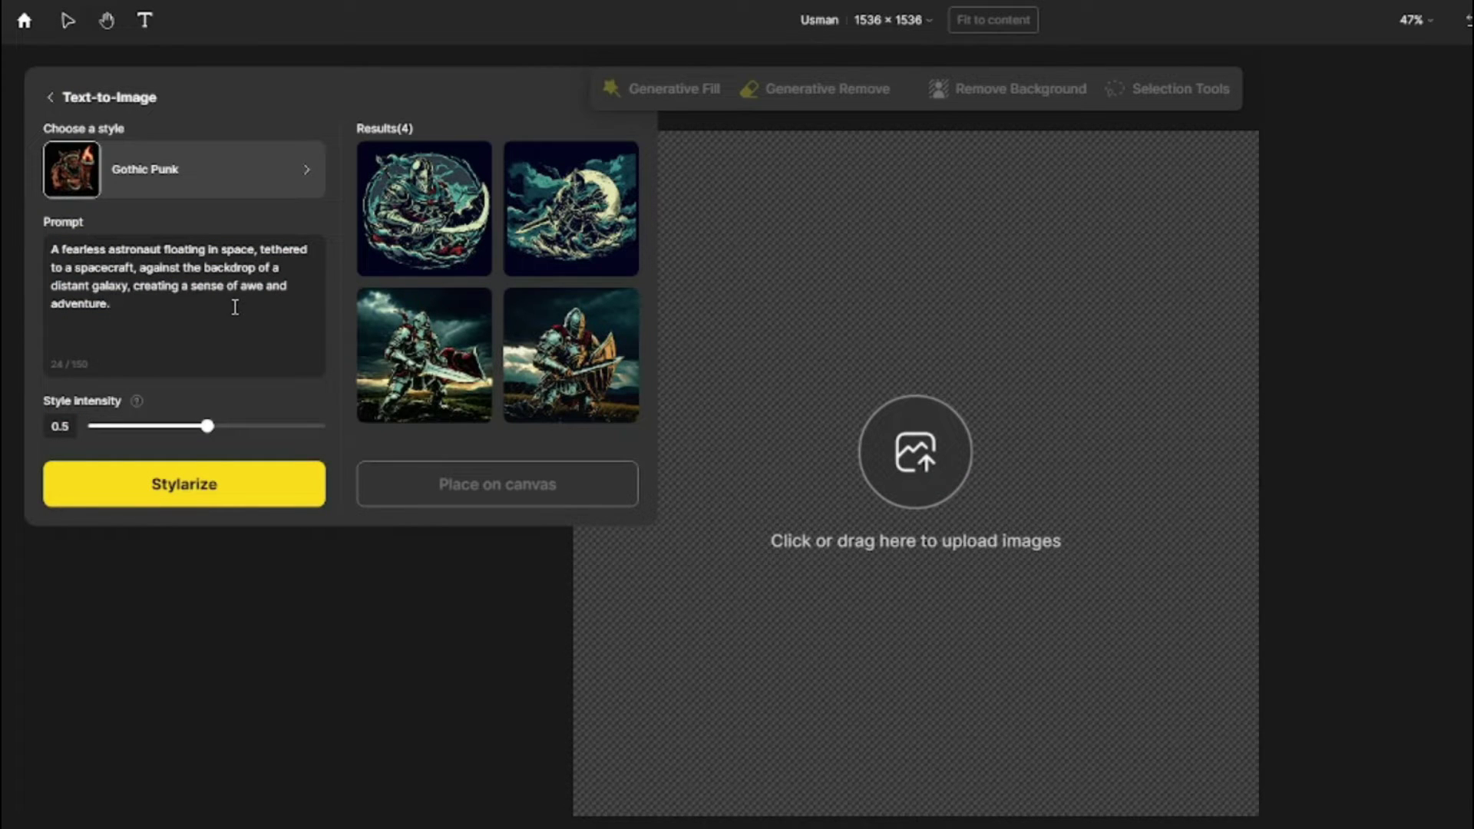
Step: Change the style to Flamenco Dance and generate the astronaut images
left_click(238, 185)
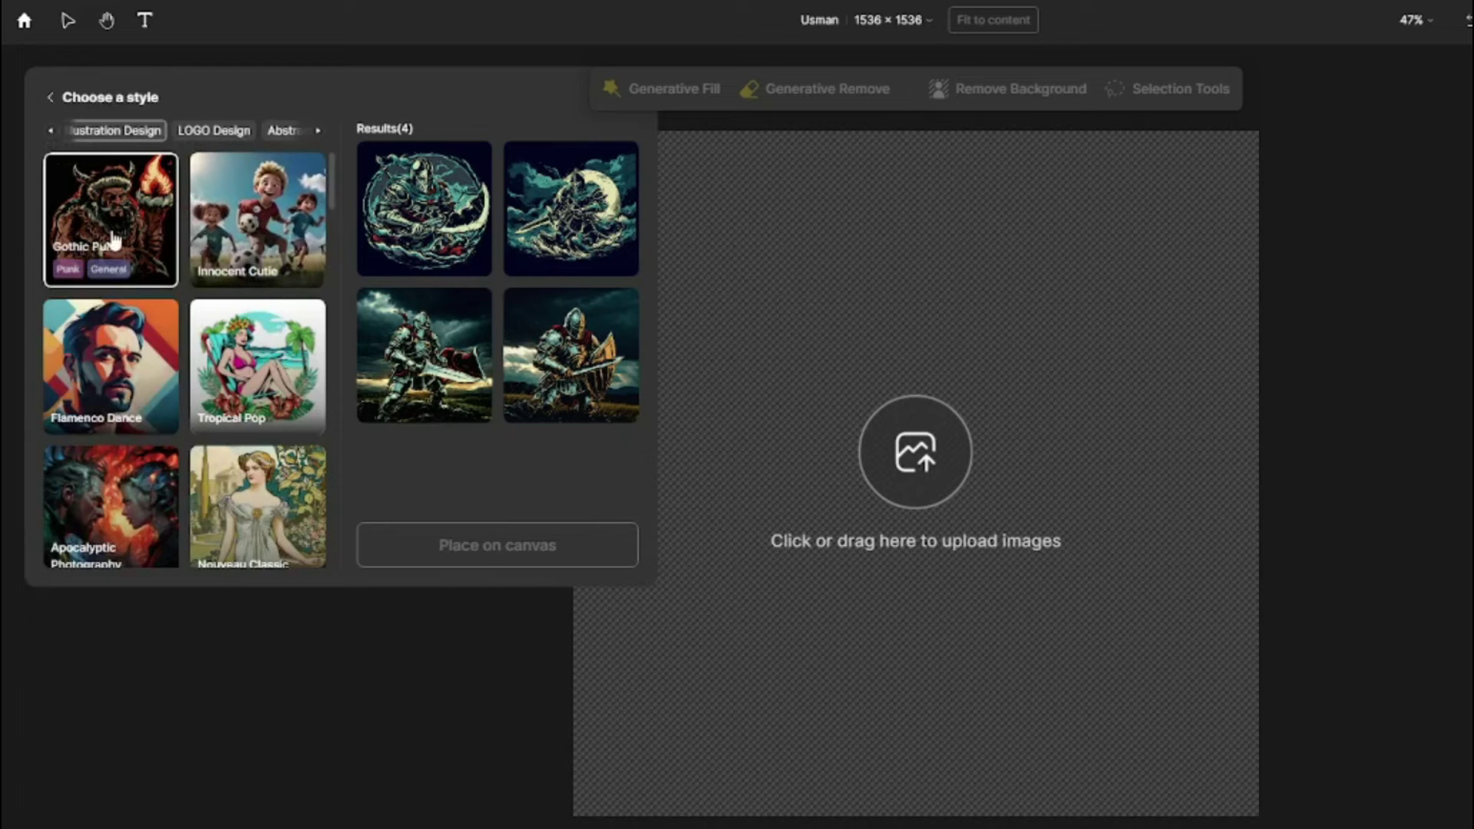
scroll(145, 326, "down", 2)
scroll(191, 348, "up", 1)
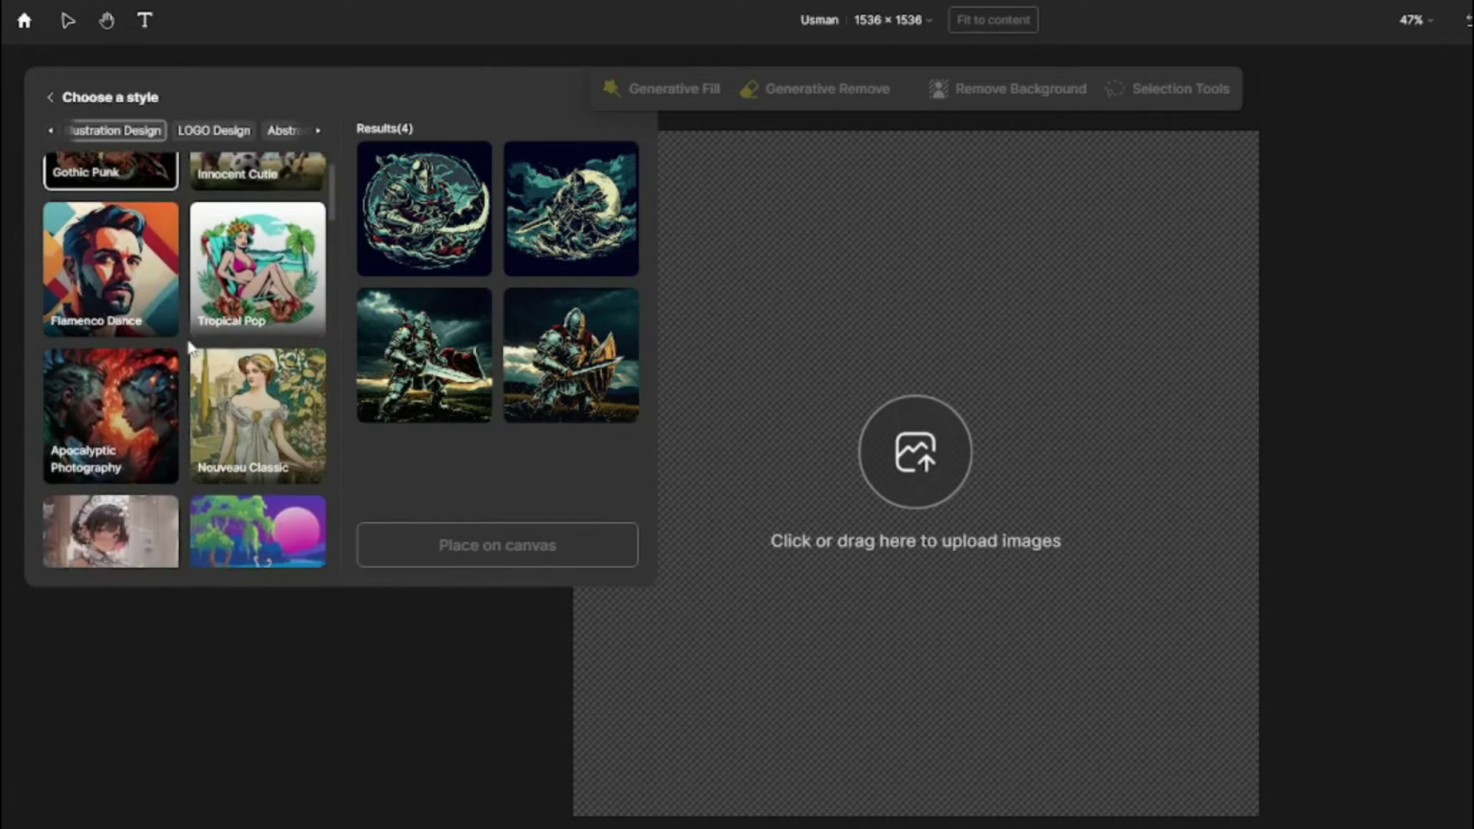
left_click(115, 288)
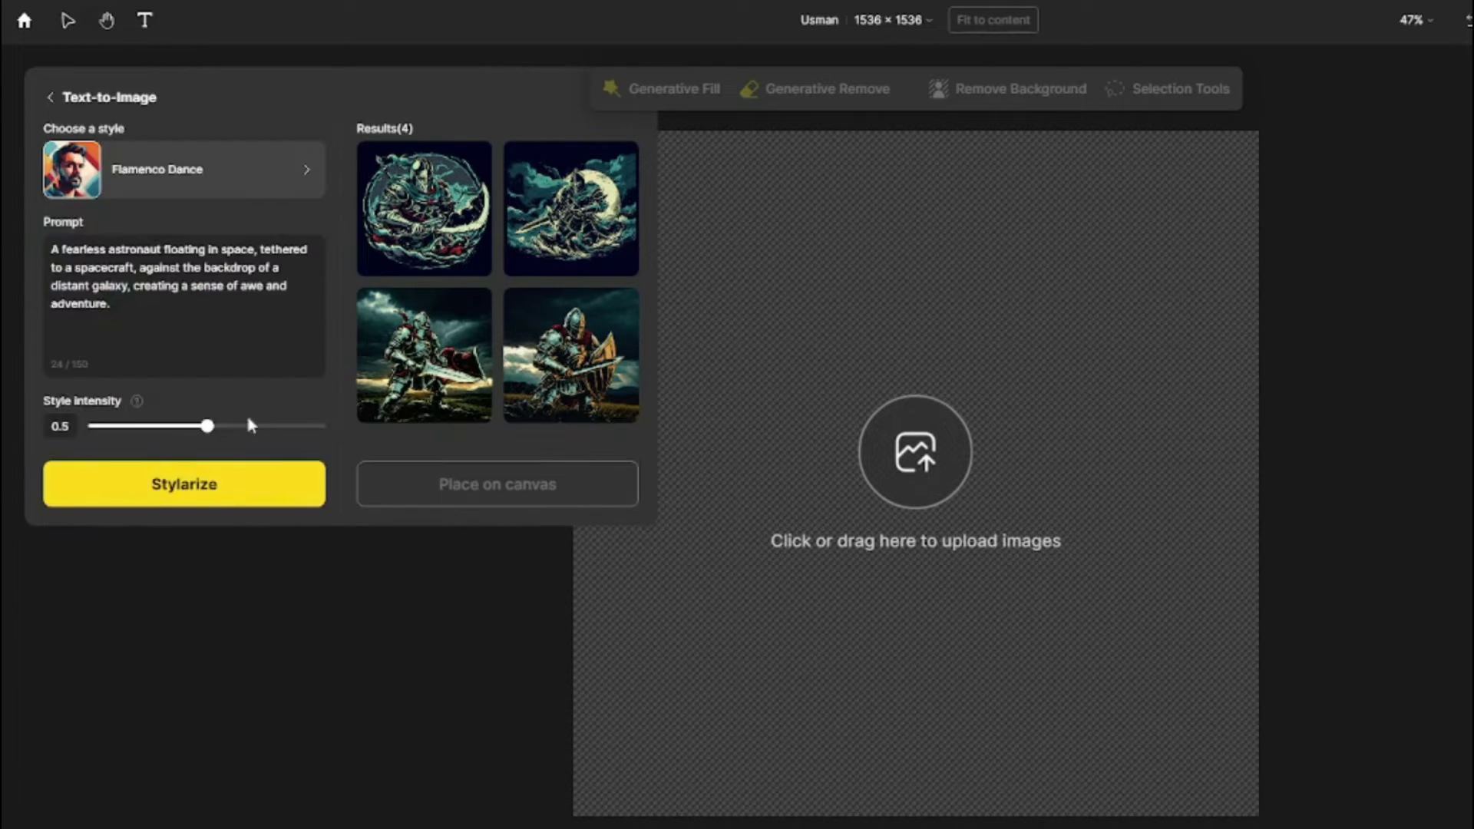
left_click(250, 491)
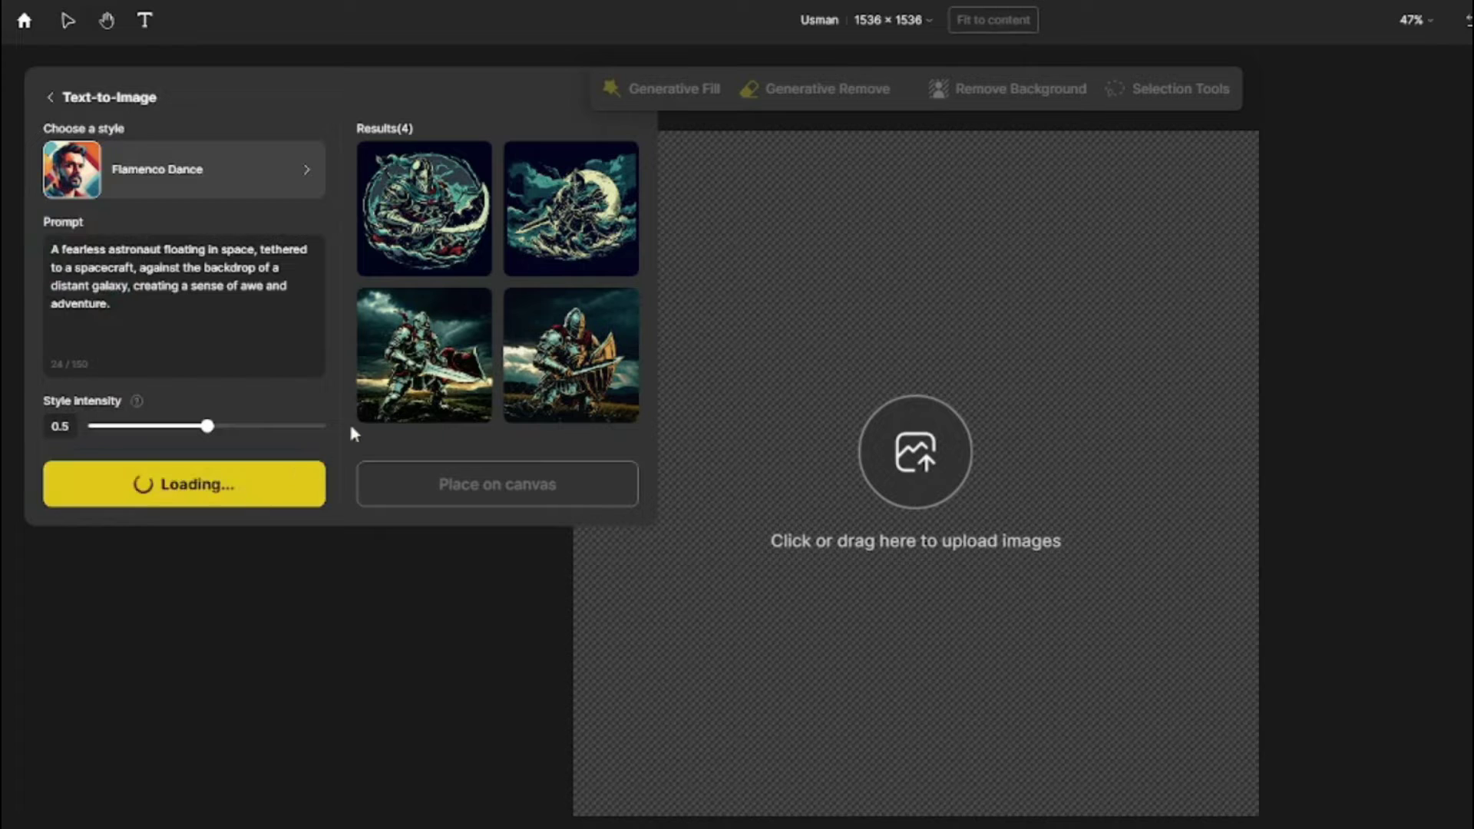
Step: Place the first astronaut result on the canvas, followed by the second one on top of it
mouse_move(434, 258)
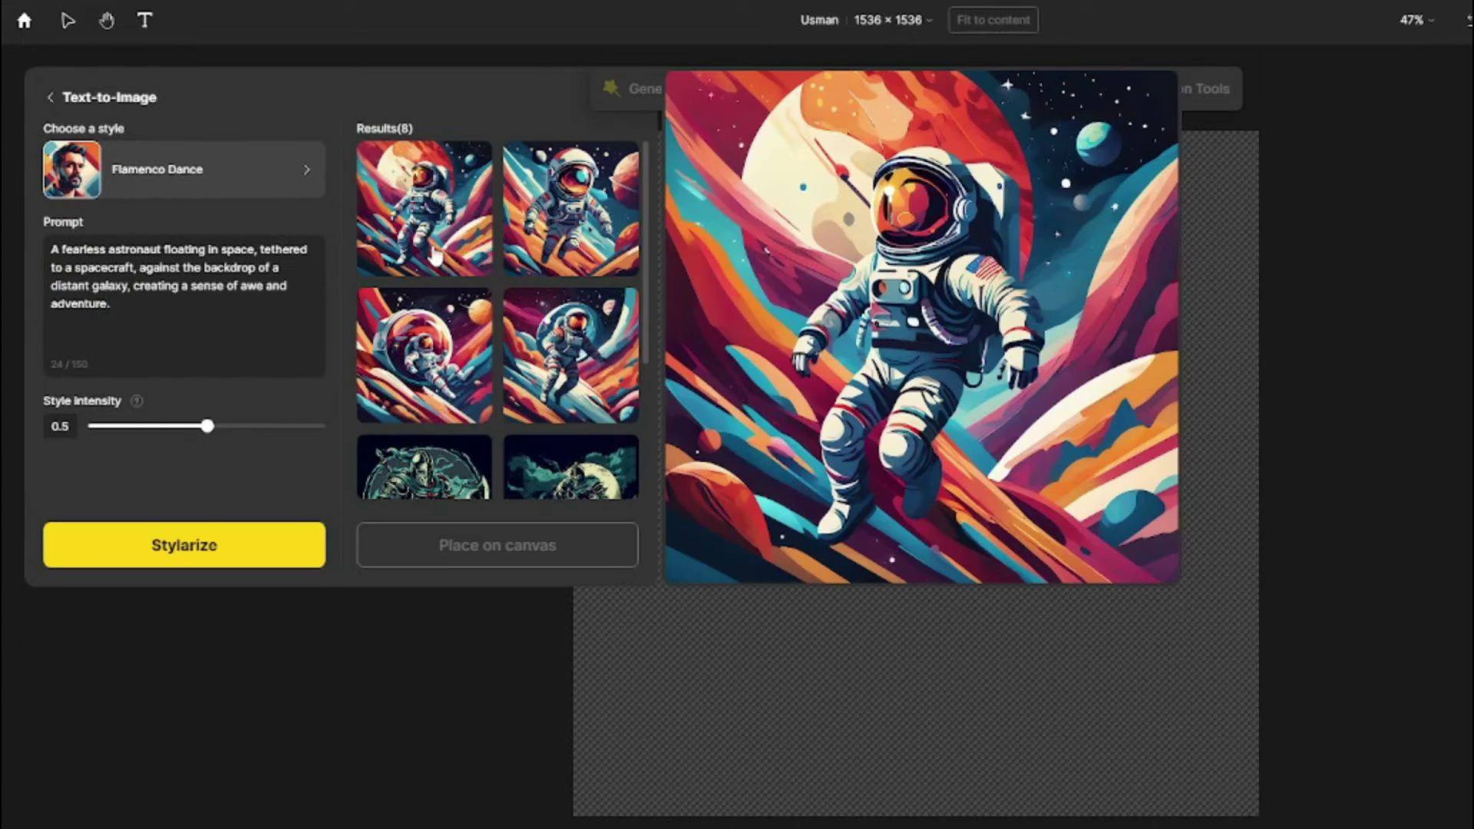
left_click(434, 257)
left_click(522, 550)
left_click(208, 166)
mouse_move(597, 246)
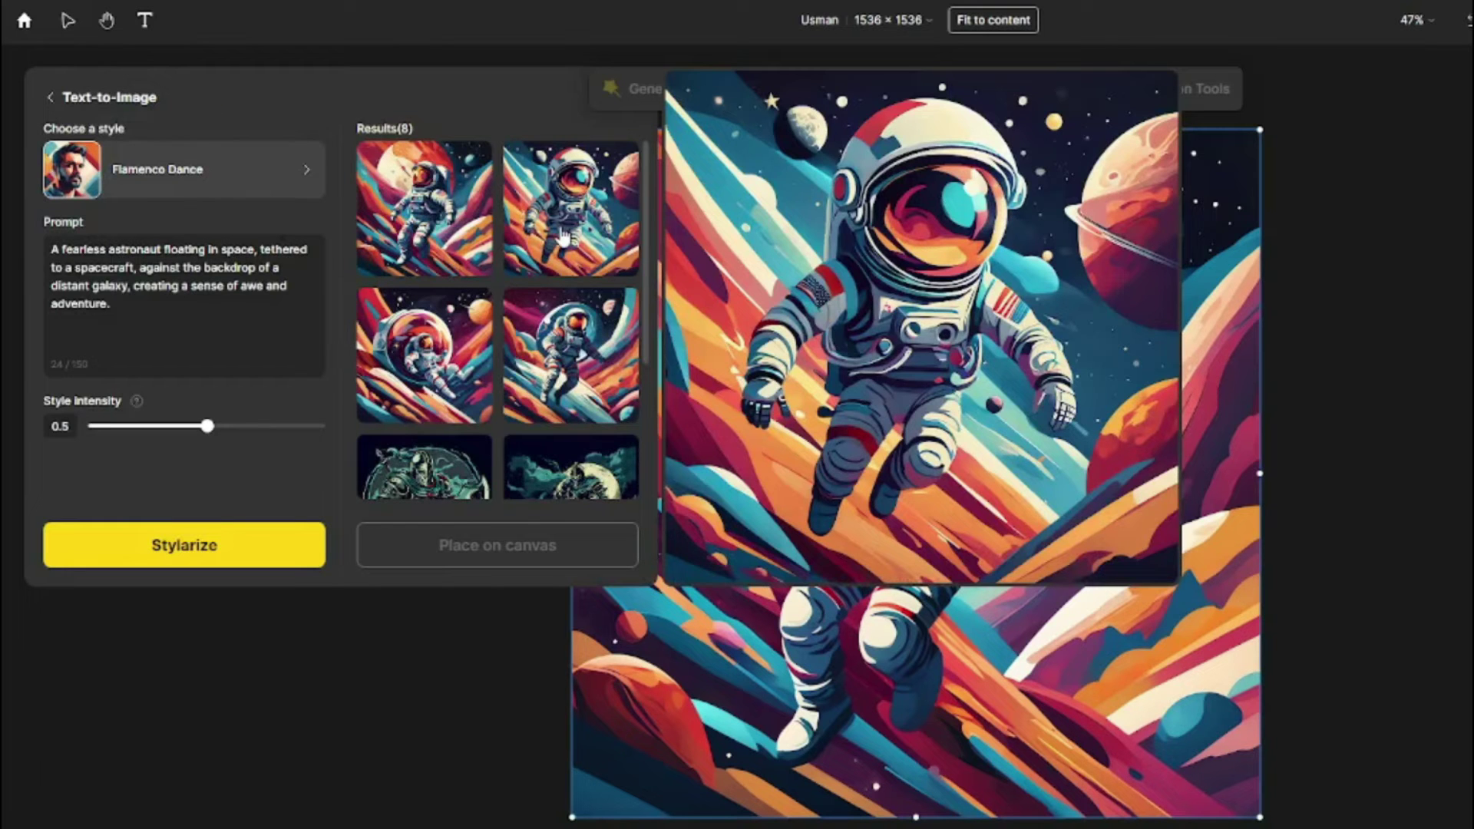
left_click(564, 238)
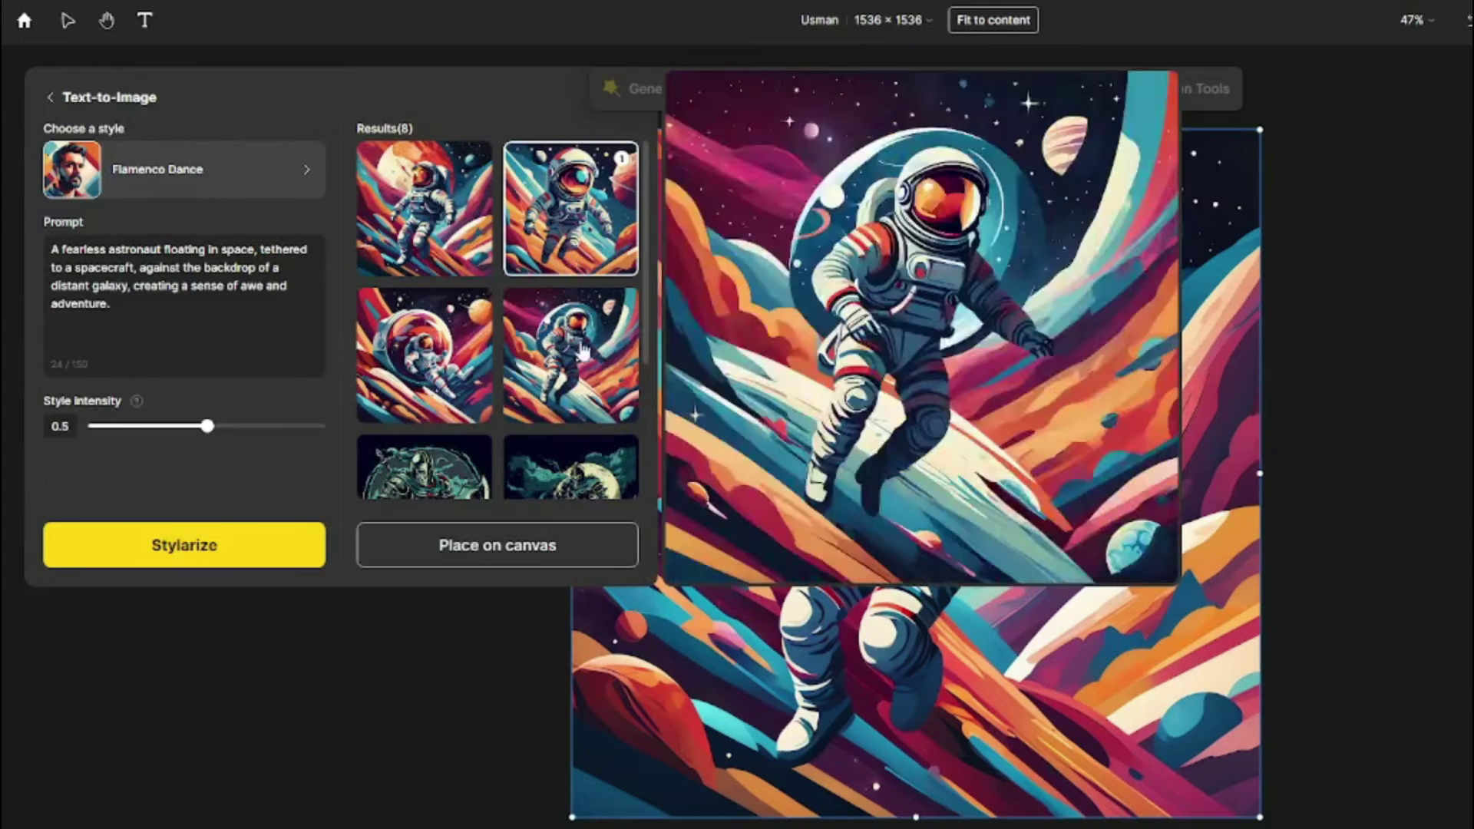
left_click(498, 545)
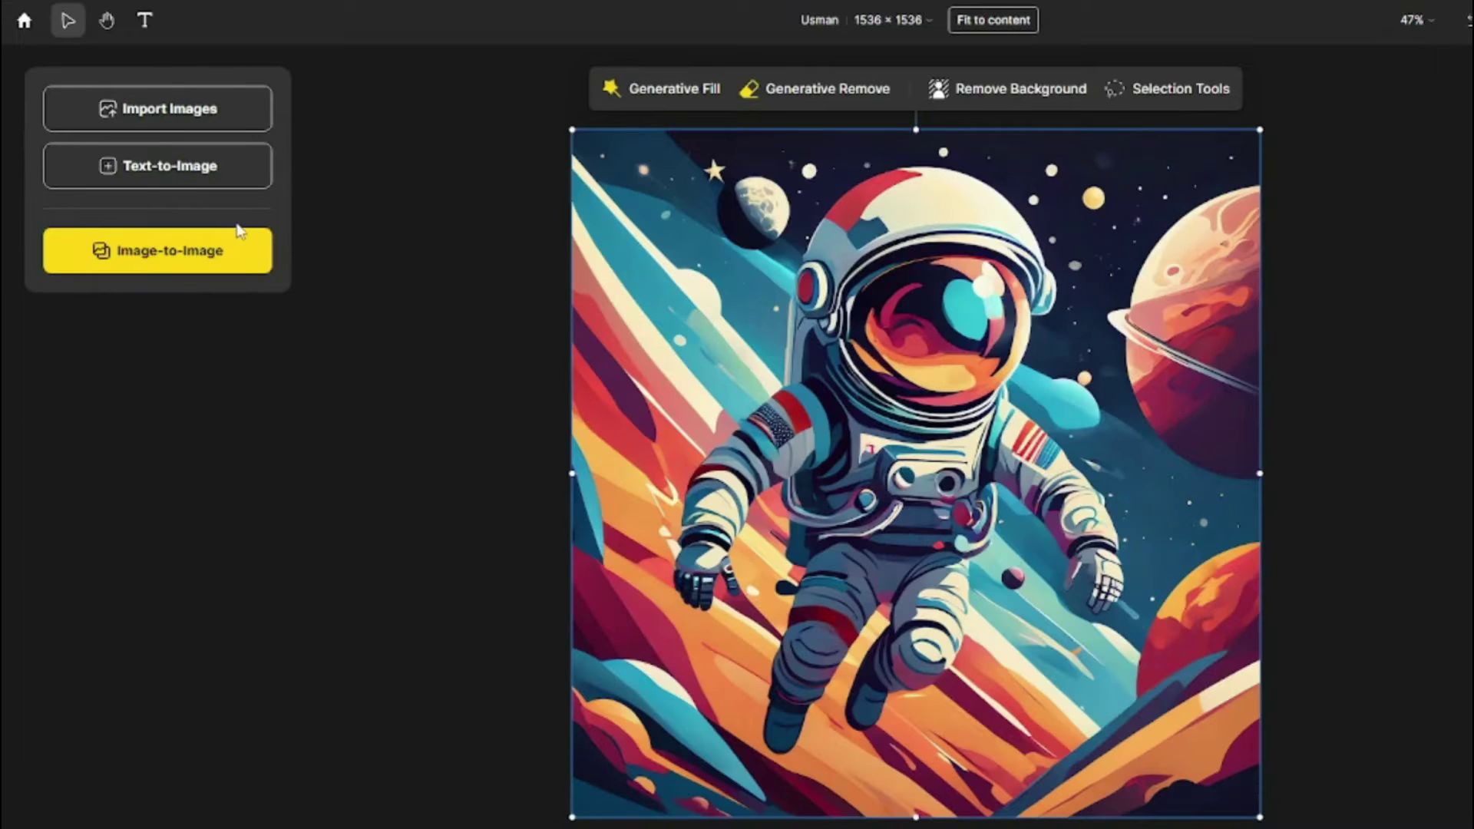
Step: Select the third and fourth astronaut results and place both on the canvas
left_click(182, 166)
left_click(486, 374)
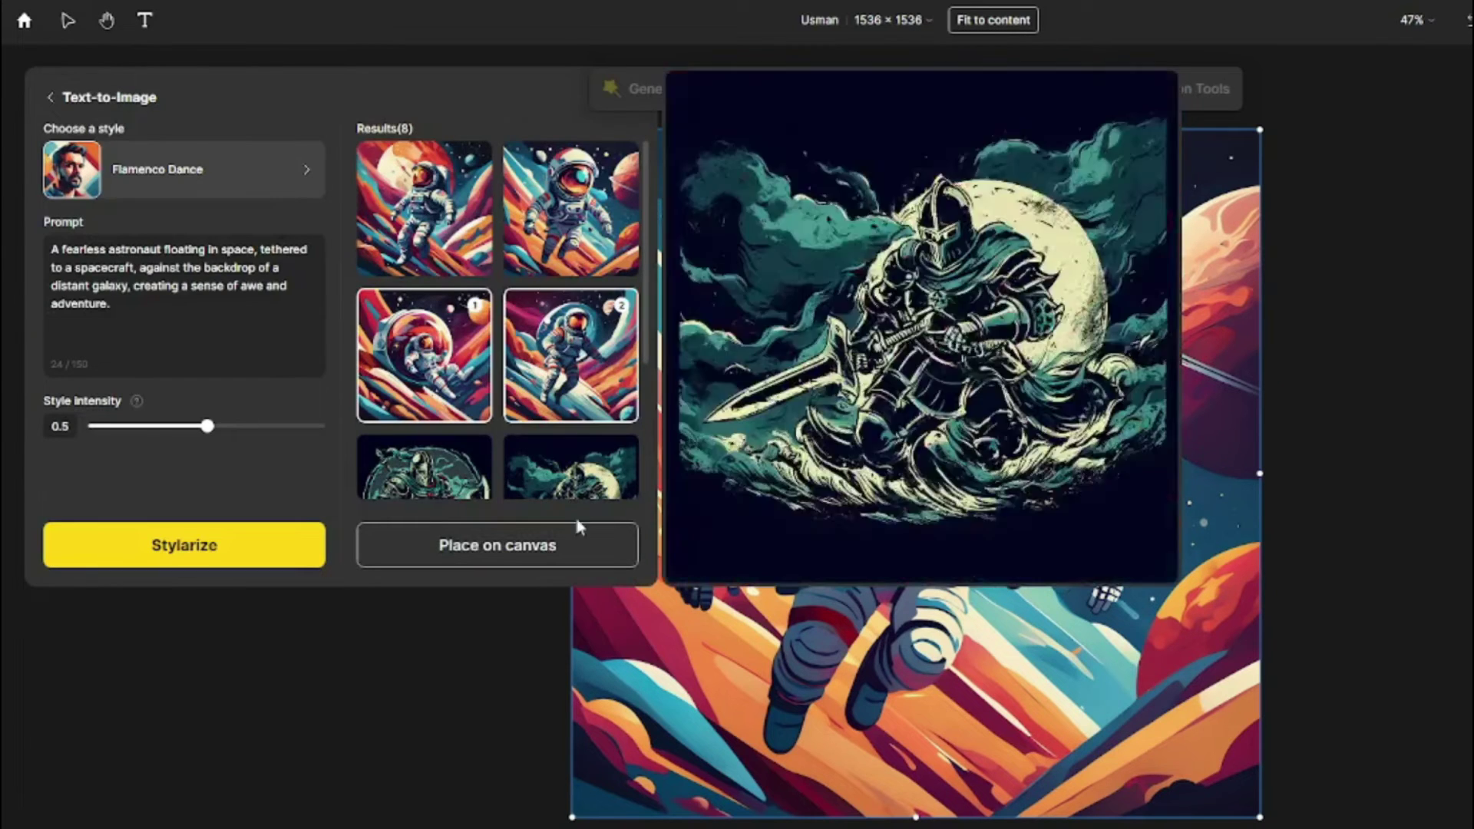
left_click(574, 538)
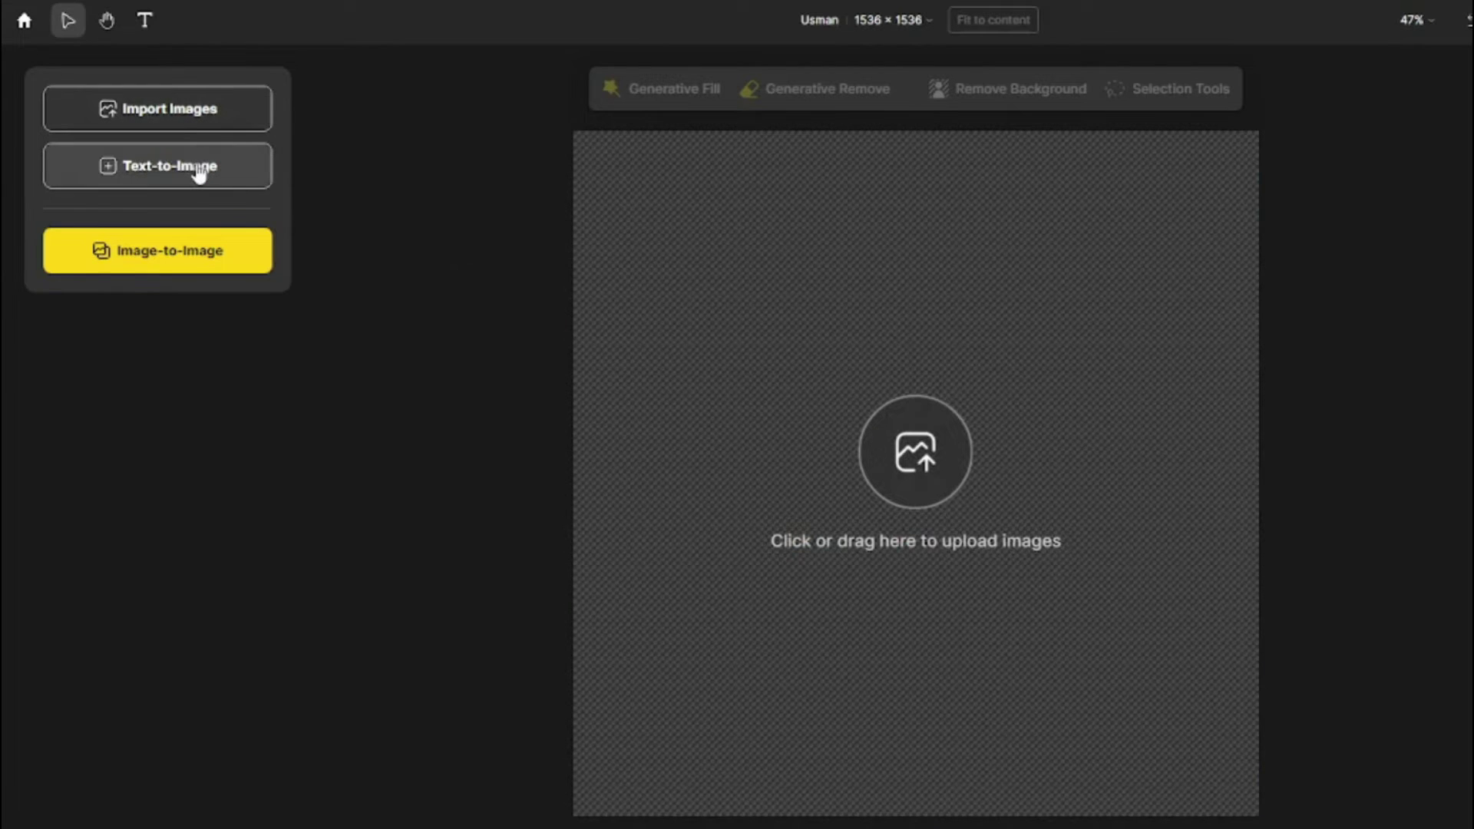
Step: Generate Apocalyptic Photography images from the prompt "A majestic eagle soaring high above snow-capped mountains, under a radiant sunrise, creating an inspiring and breathtaking atmosphere."
left_click(199, 174)
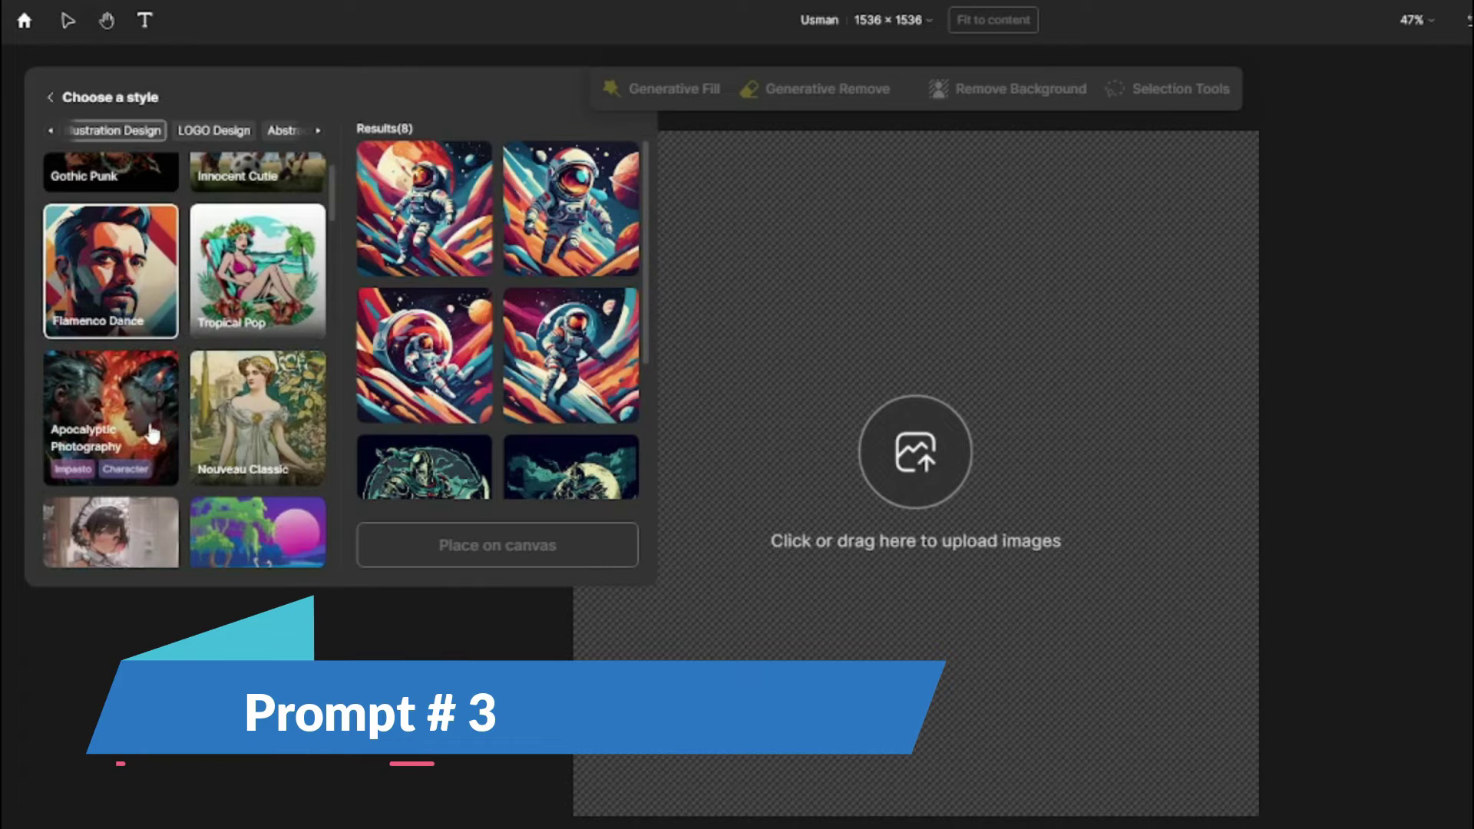
left_click(149, 391)
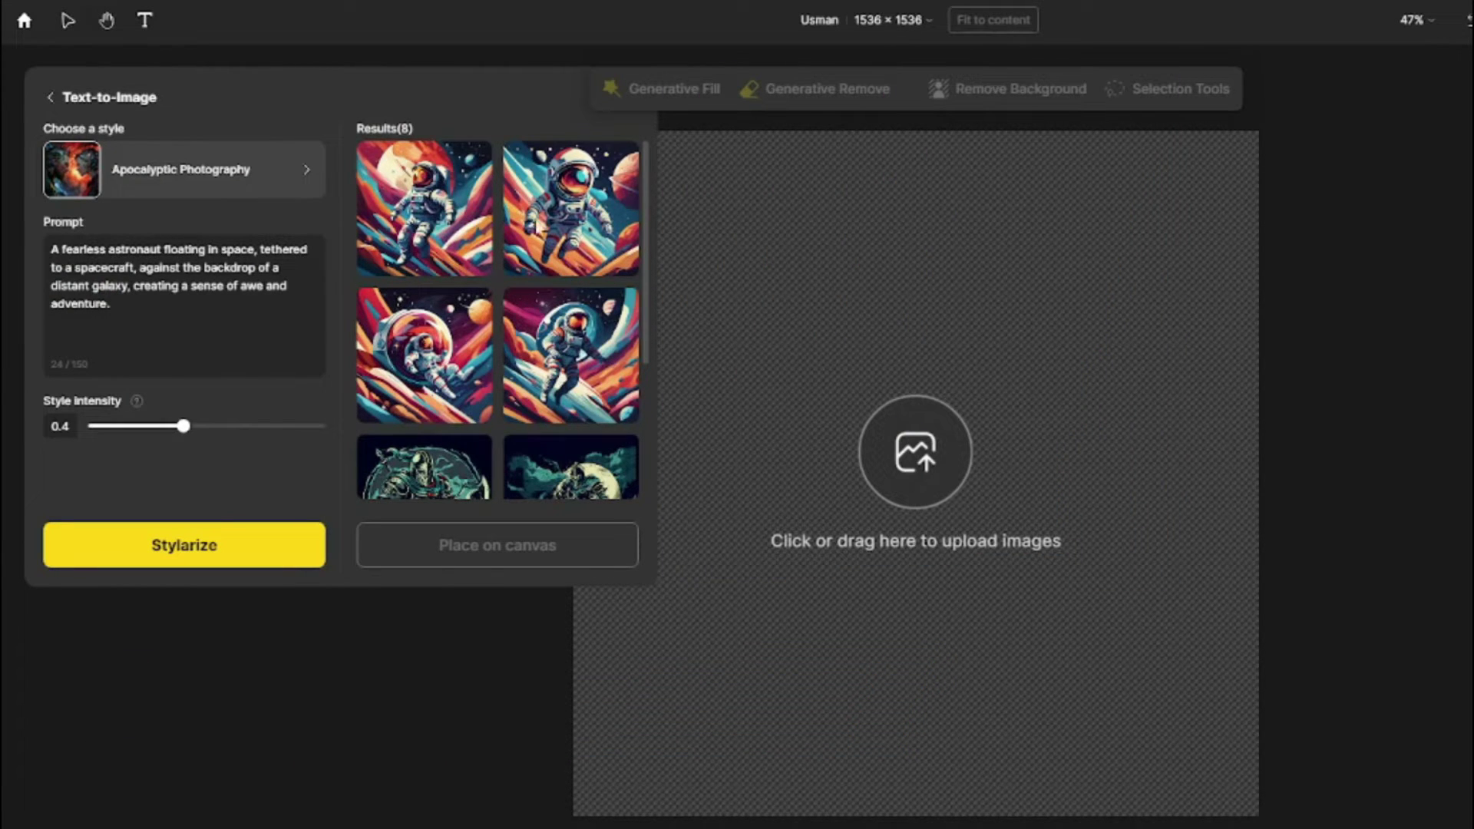
key("ctrl+a")
type("A majestic eagle soaring high above snow-capped mountains, under a radiant sunrise, creating an inspiring and breathtaking atmosphere.")
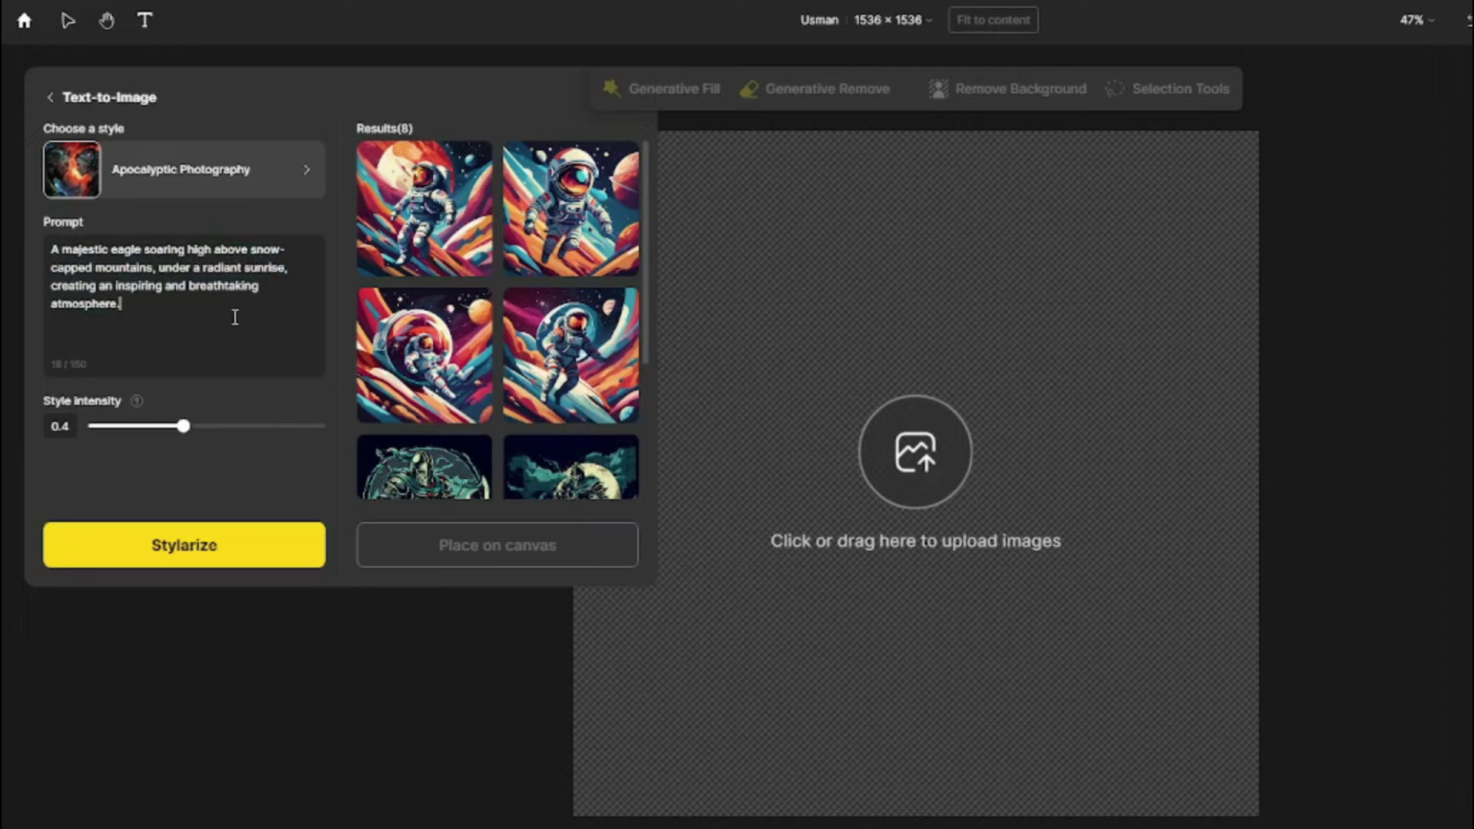
left_click(220, 553)
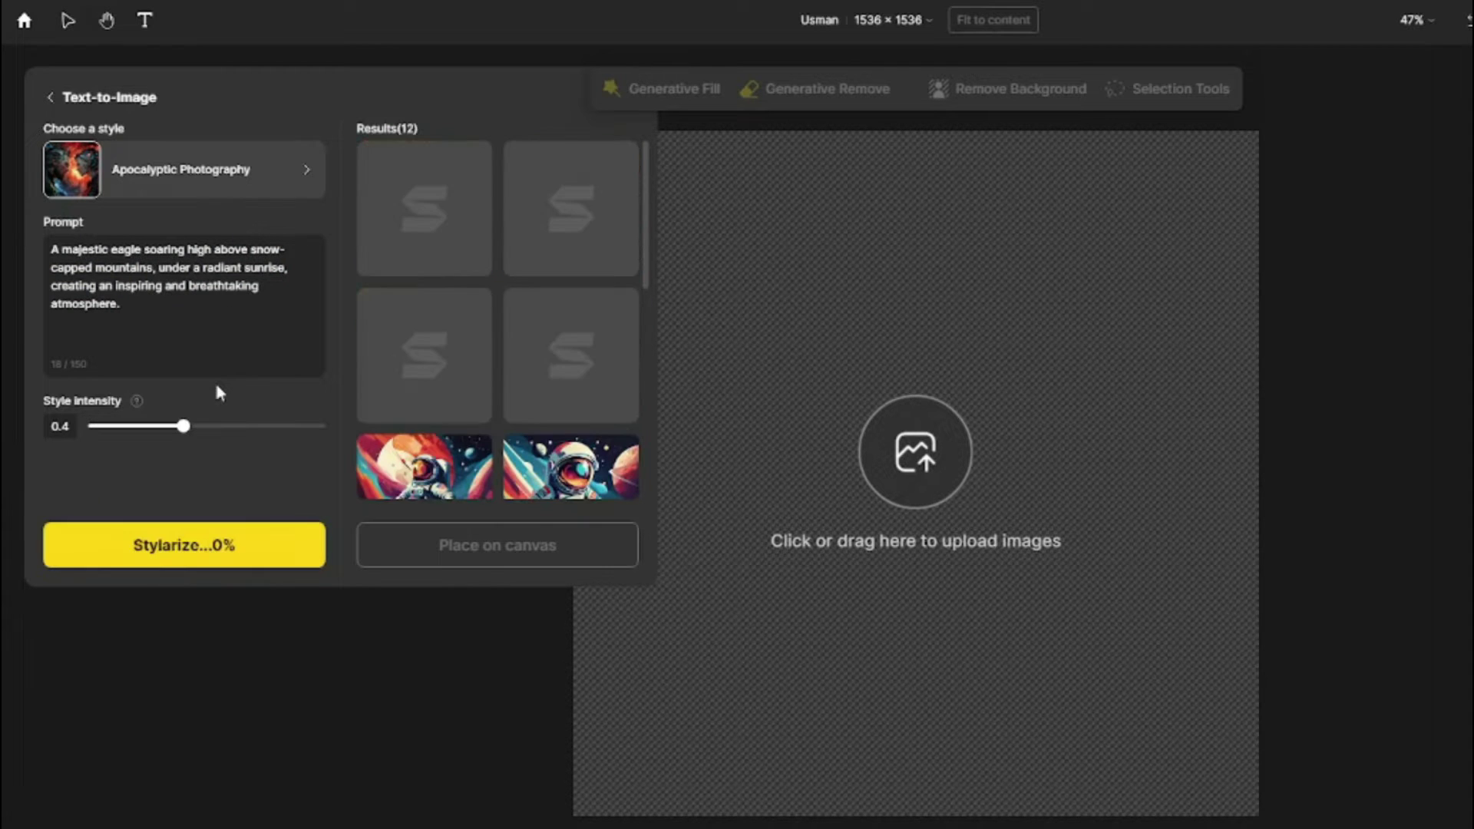
Step: Select all four eagle results and place them on the canvas
left_click(422, 207)
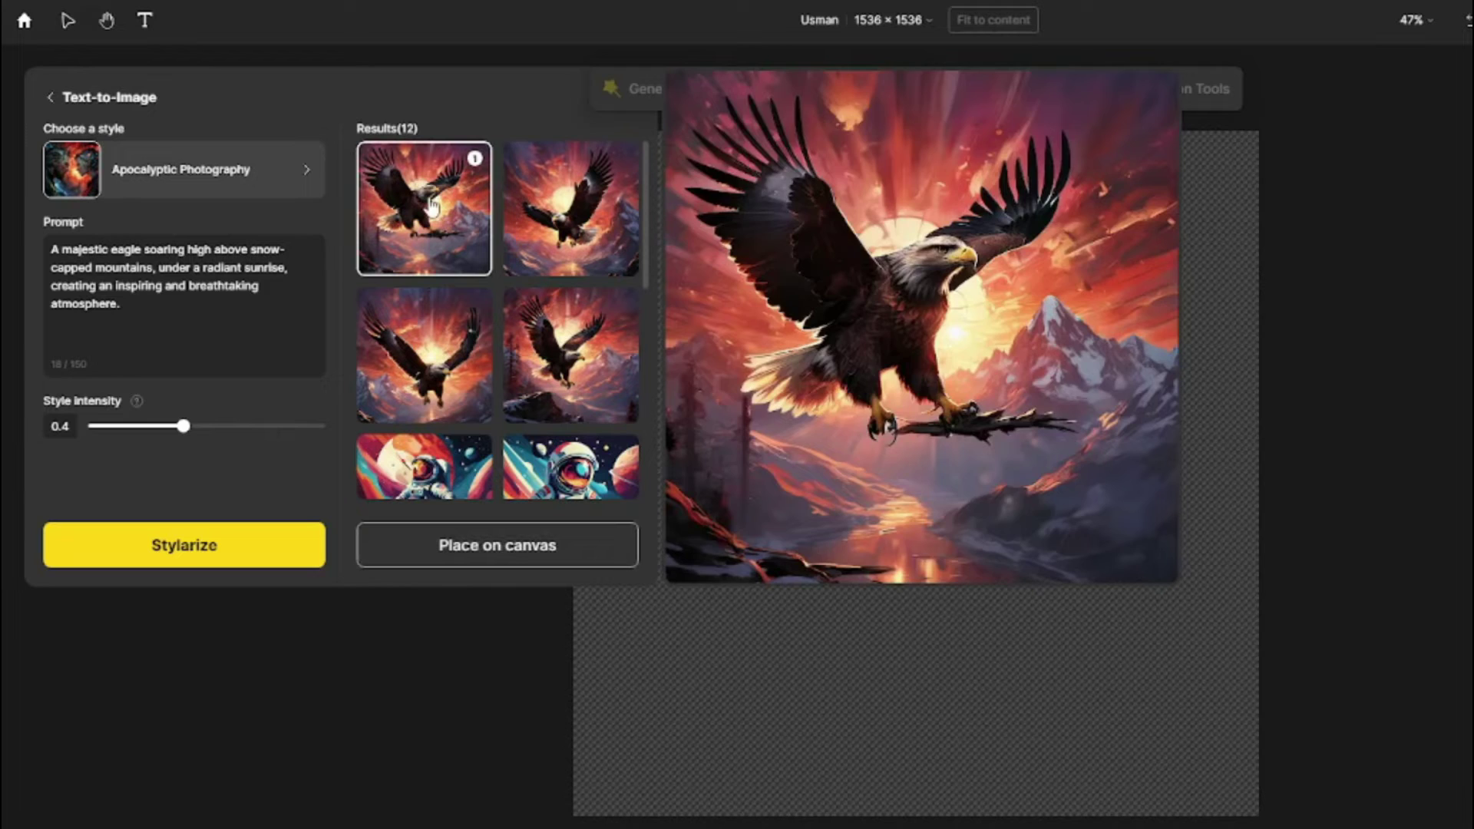
left_click(541, 207)
left_click(458, 345)
left_click(570, 355)
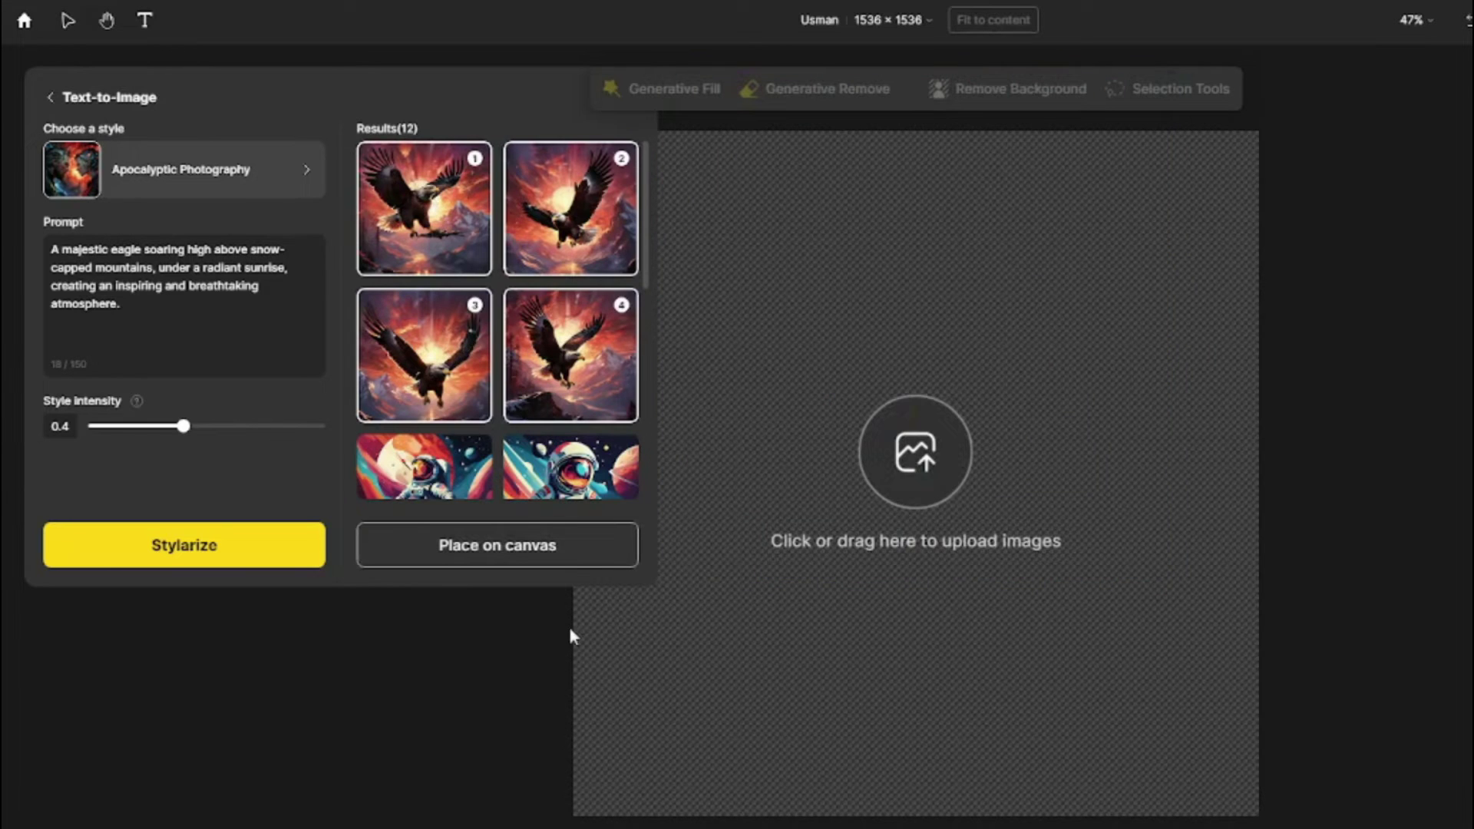
left_click(566, 561)
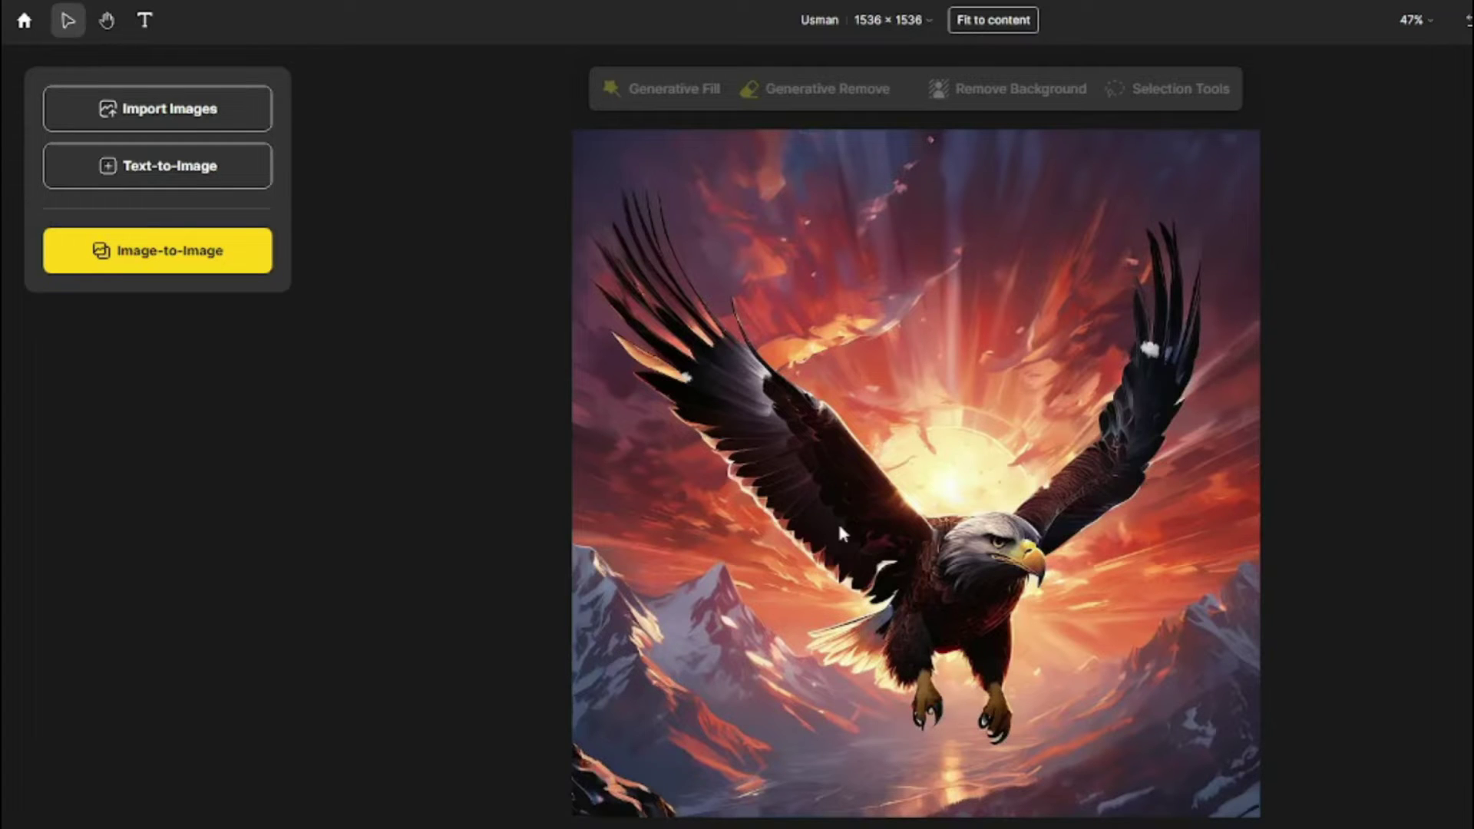
Step: Remove the upper eagle images from the canvas, leaving the eagle that holds a branch, and select it
left_click(803, 520)
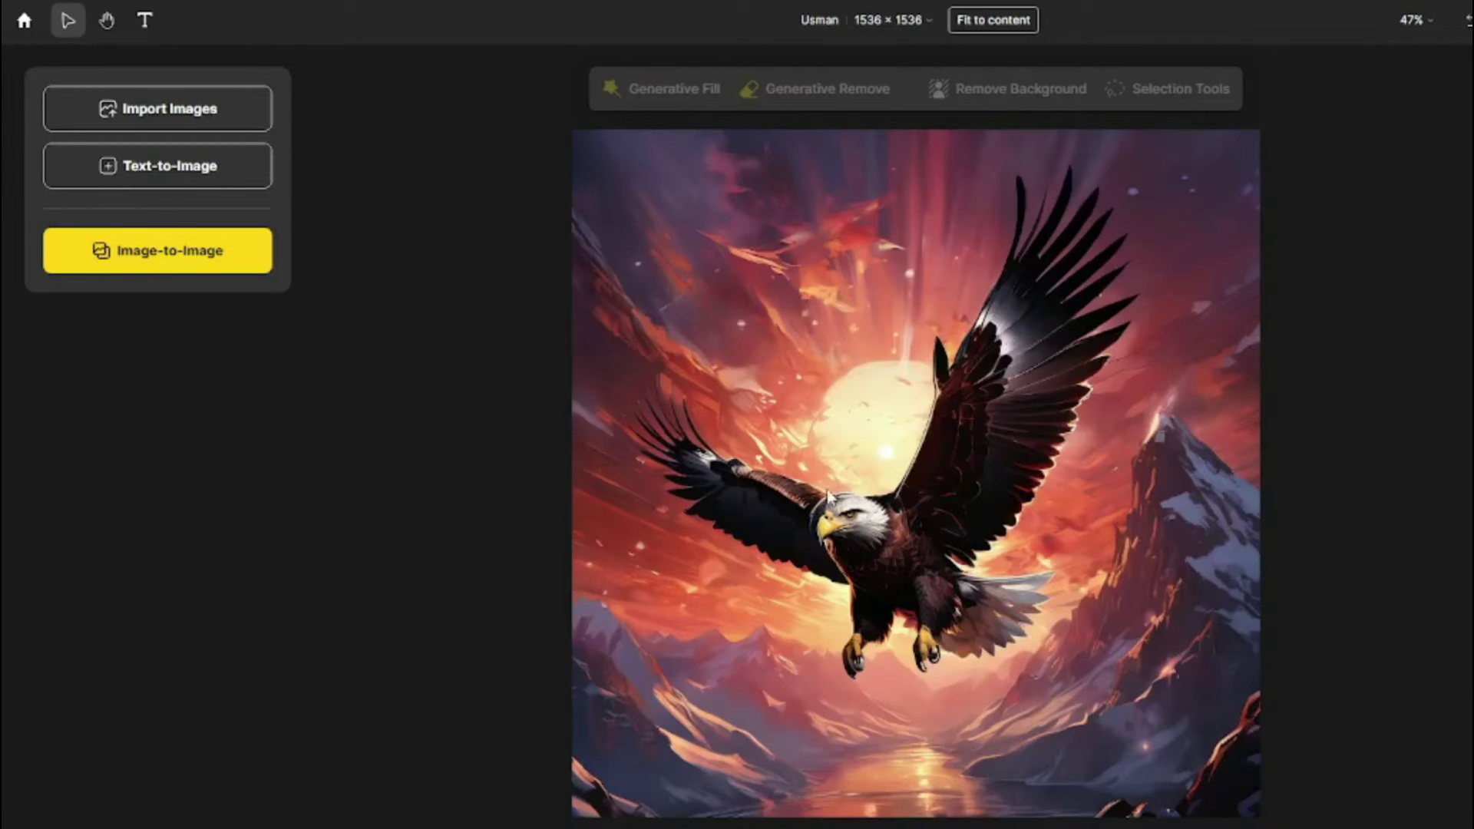
left_click(738, 492)
left_click(705, 444)
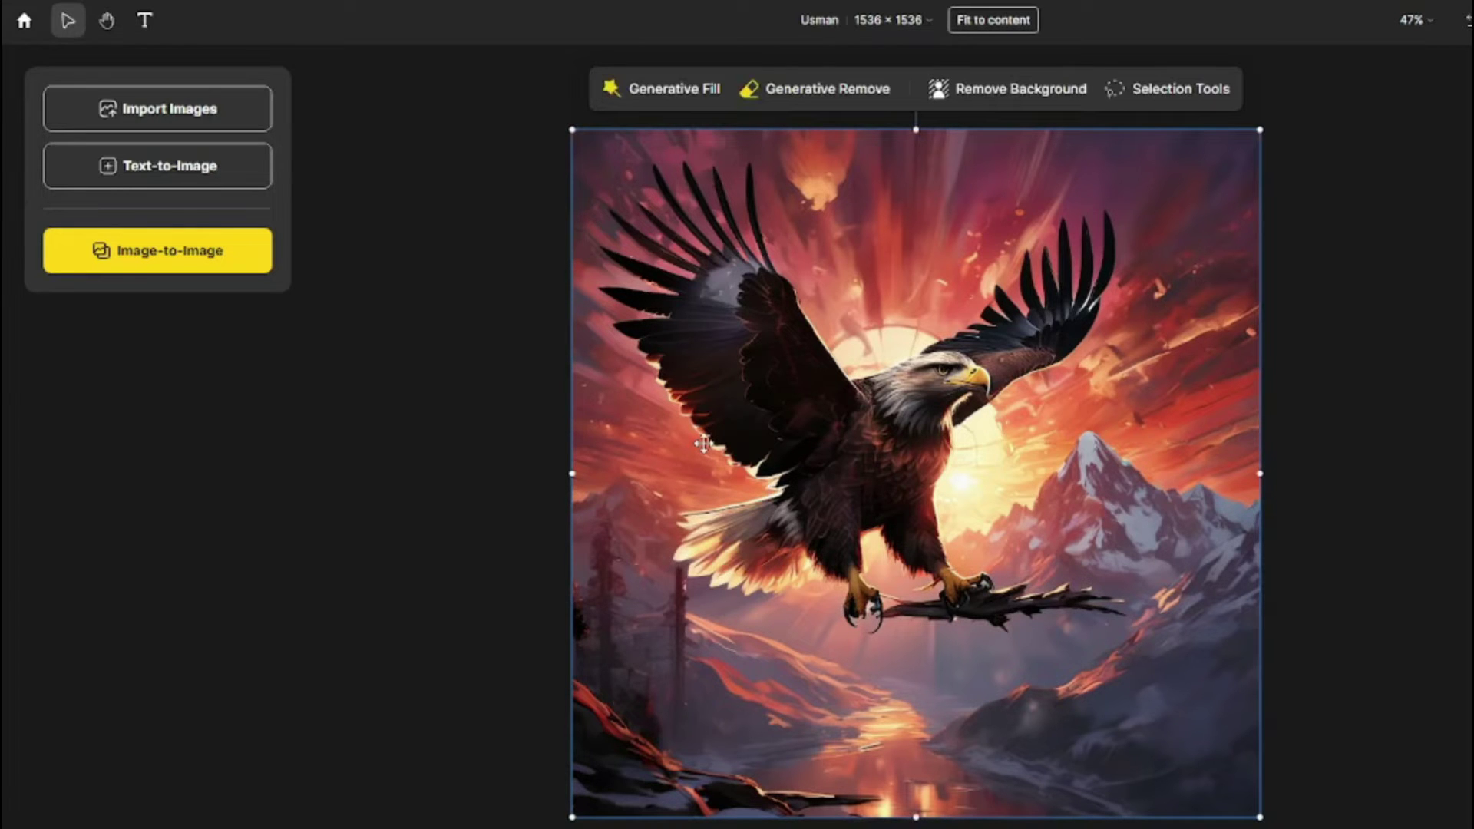
Step: Open the Text-to-Image style list and choose the Ethereal Enchantments style
left_click(221, 251)
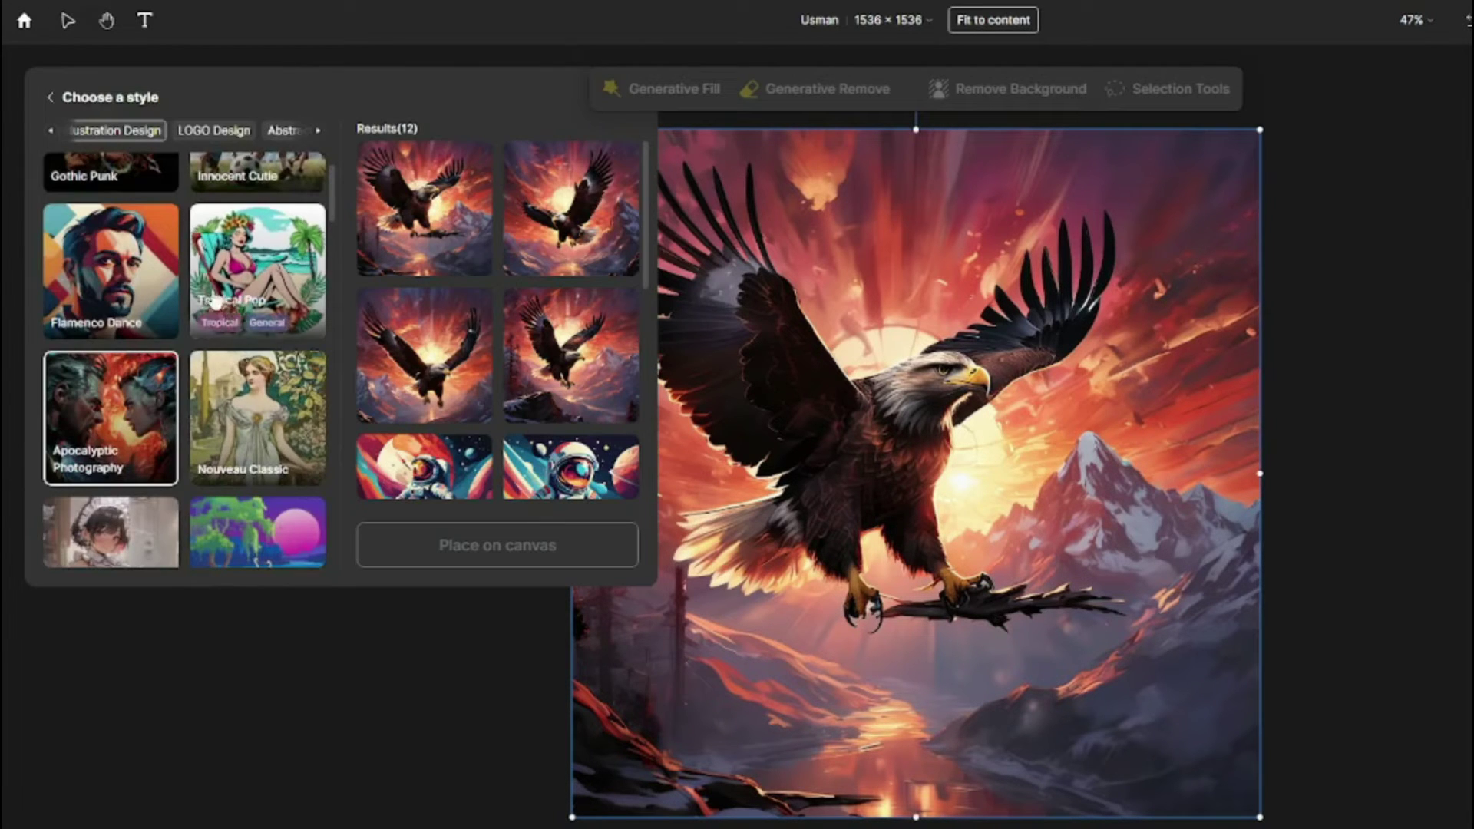
scroll(197, 343, "down", 1)
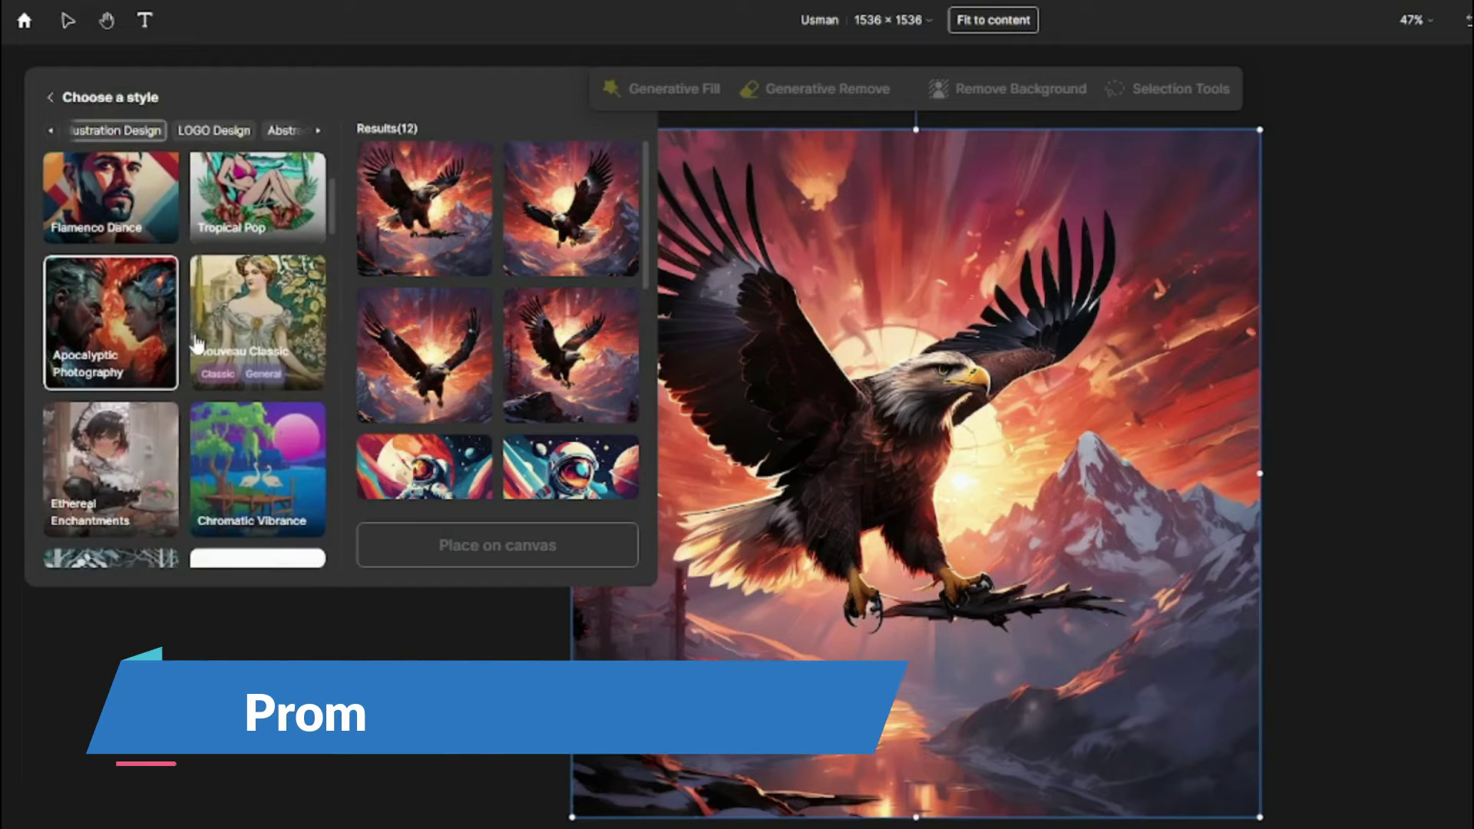
scroll(197, 343, "down", 1)
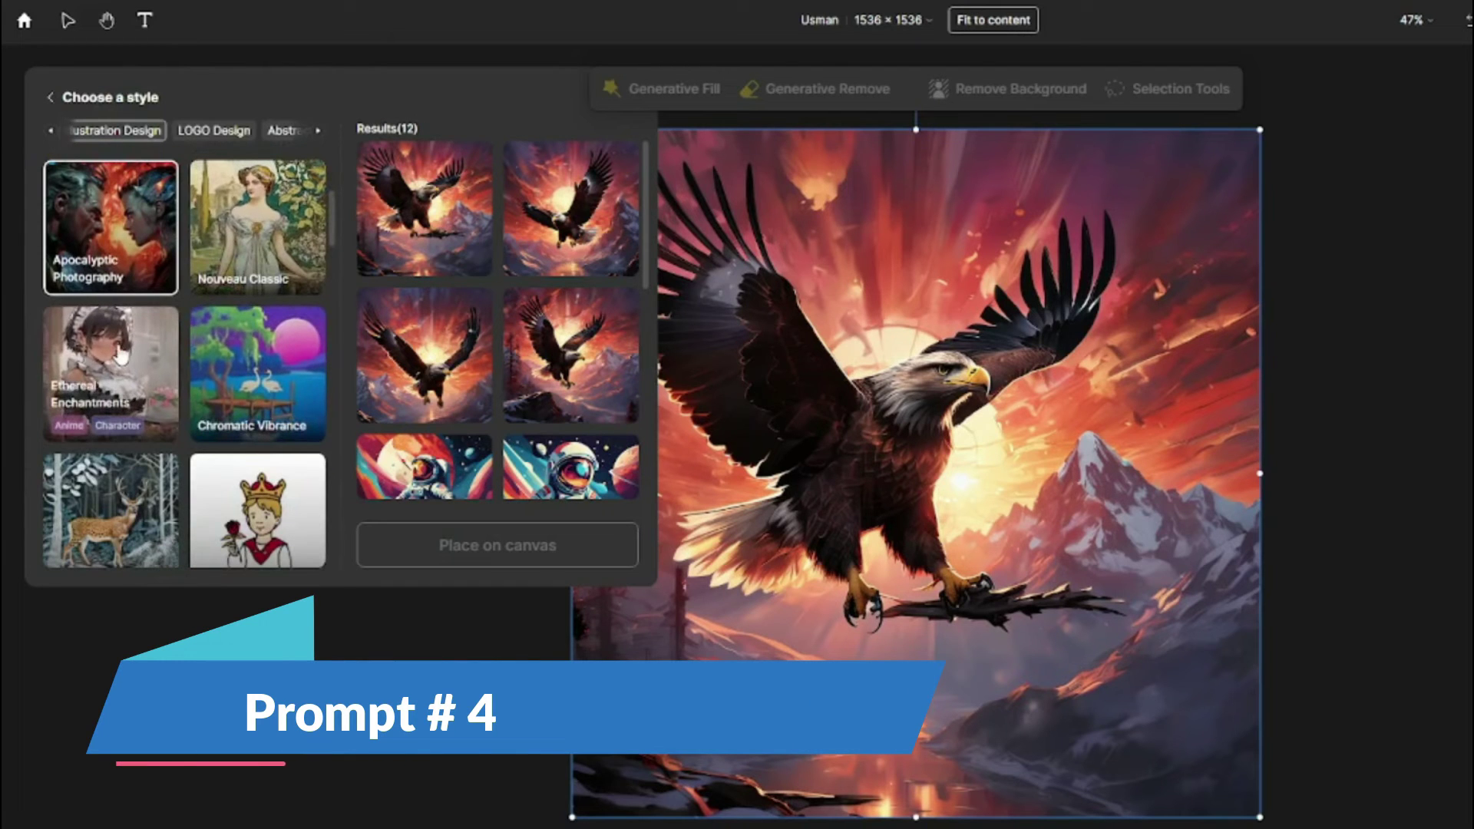
left_click(111, 373)
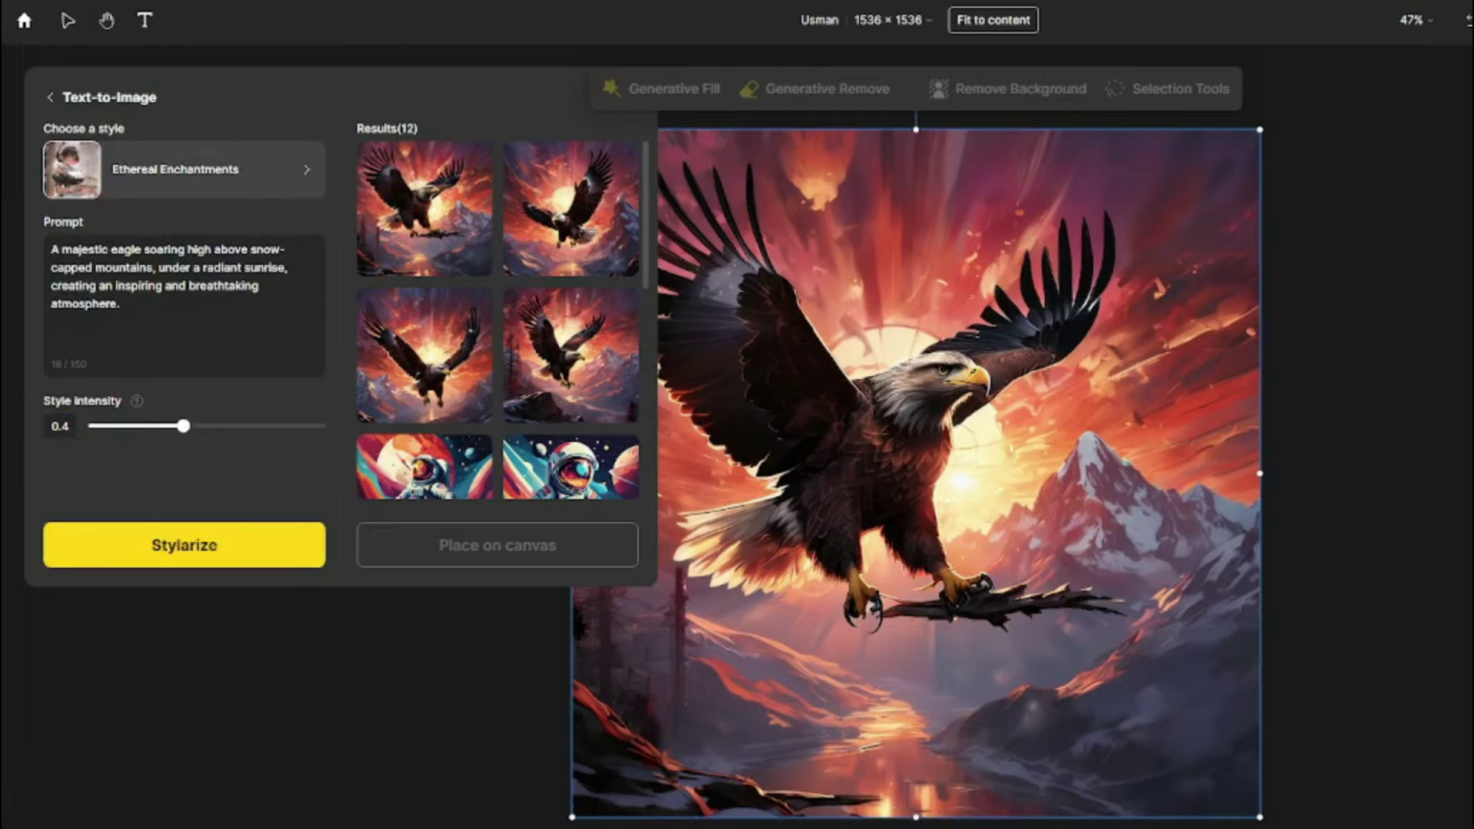
Step: Replace the prompt with a little girl in a polka dot dress gleefully chasing colorful butterflies in a blooming garden under a clear blue sky, joyful and playful
left_click(130, 289)
key("ctrl+a")
type("A little girl in a polka dot dress, gleefully chasing colorful butterflies in a blooming garden, under a clear blue sky, creating a joyful and playful mood.")
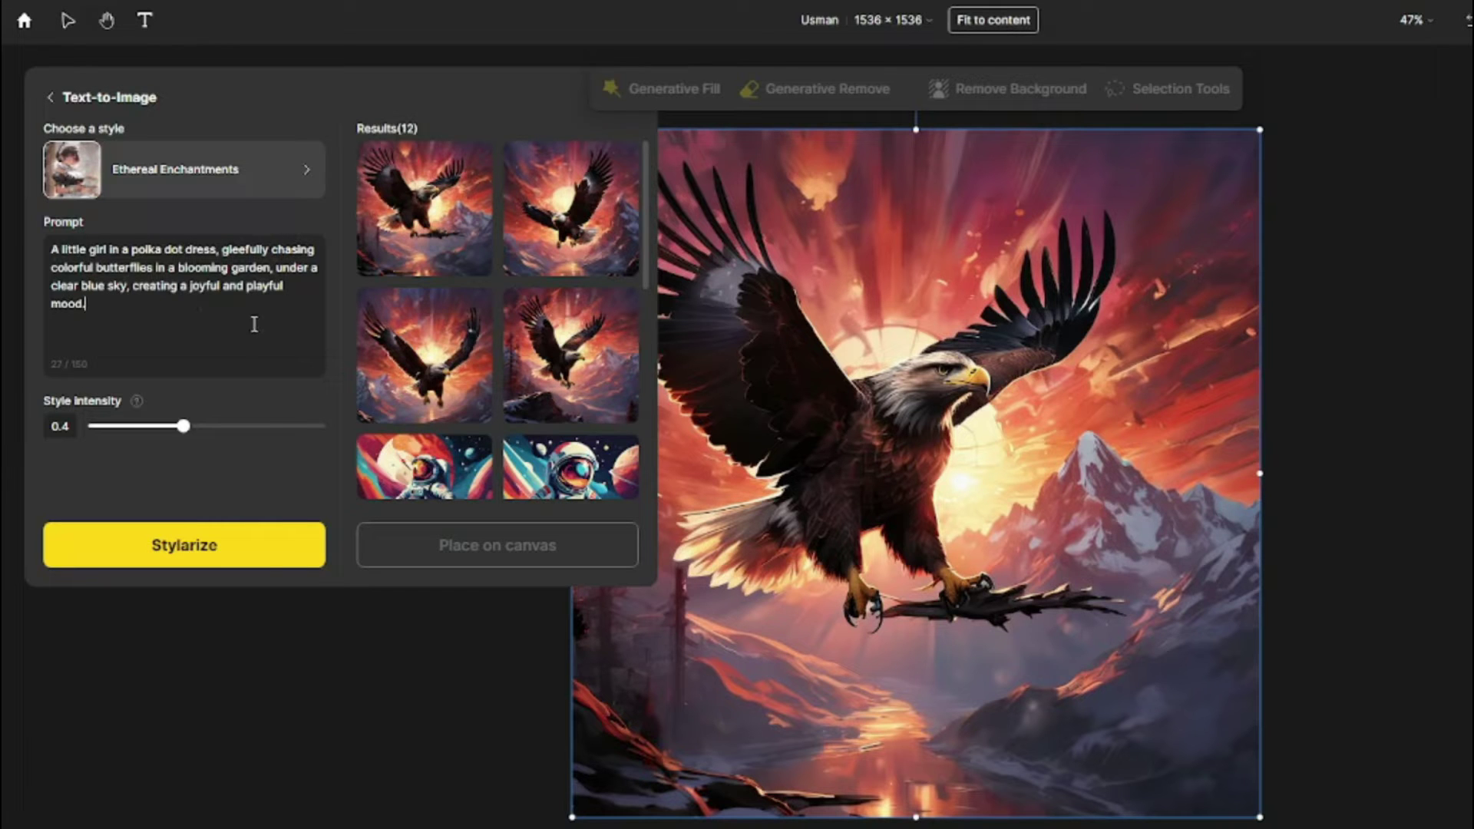
Step: Generate the images of the little girl, select all four results and place them on the canvas
left_click(258, 563)
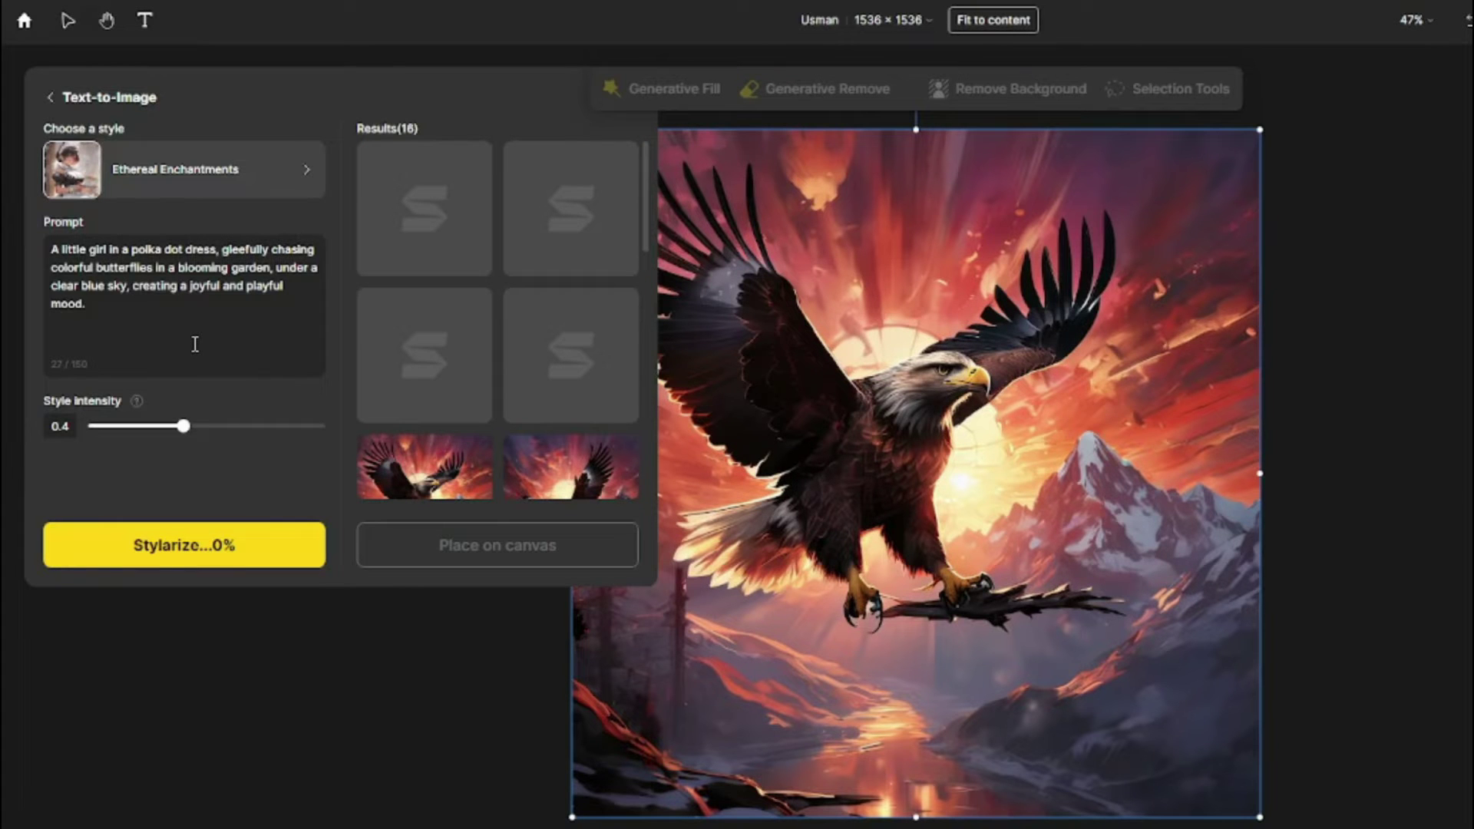
left_click(459, 252)
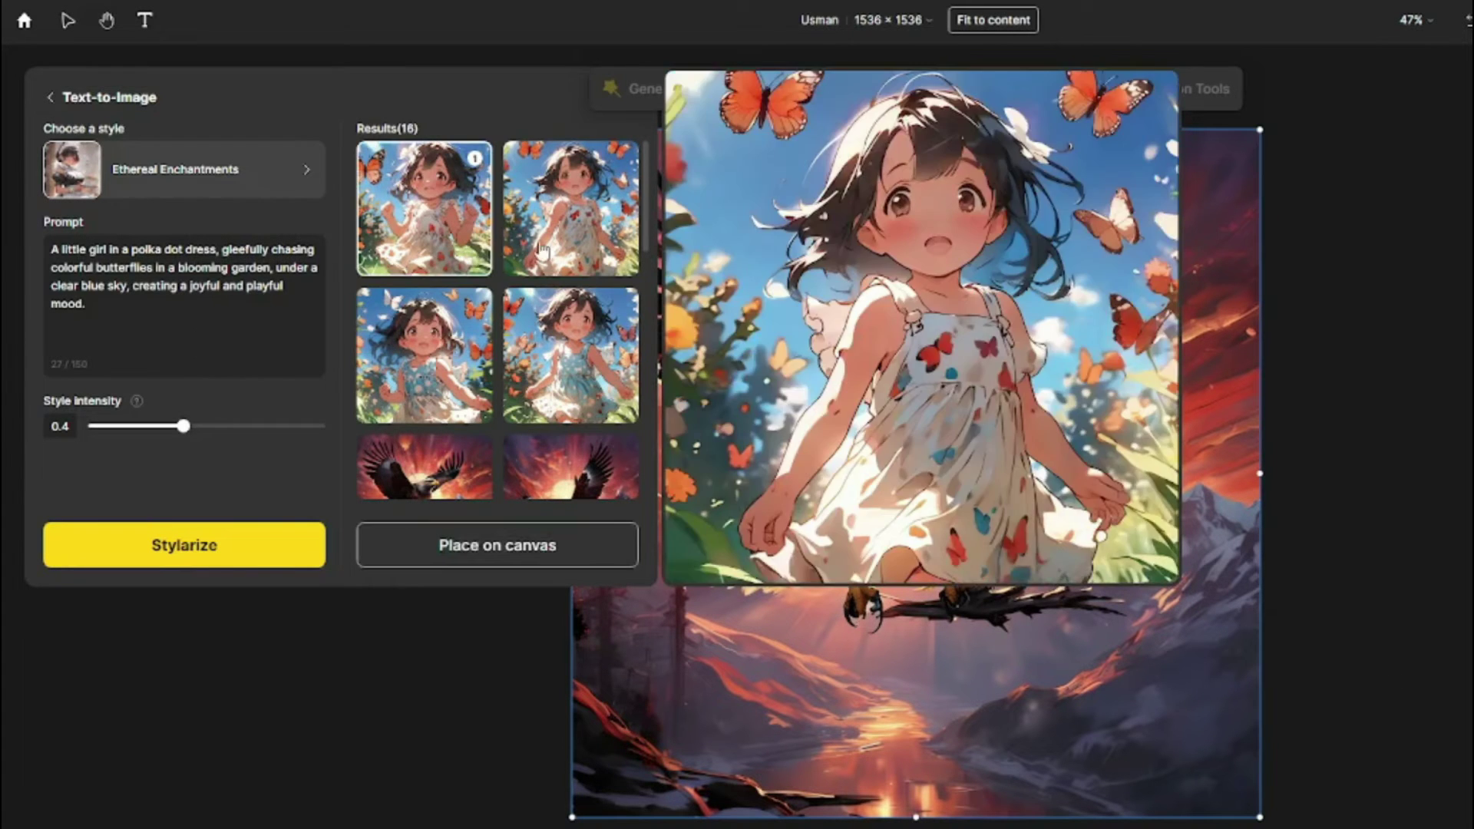
left_click(544, 252)
left_click(424, 355)
left_click(586, 553)
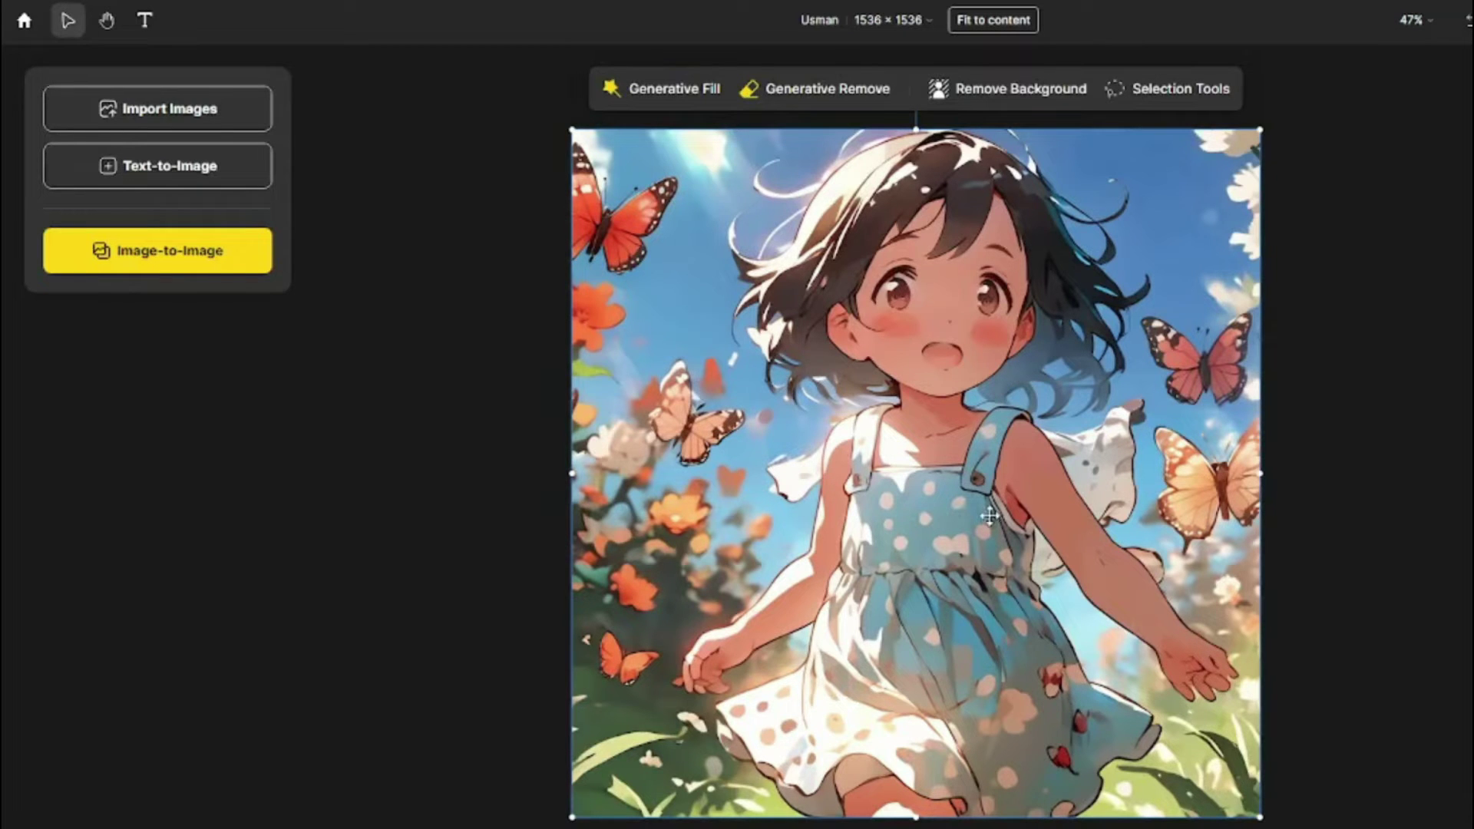
Step: Remove the upper girl images from the canvas, leaving the one of the girl with raised fists
key("Delete")
left_click(838, 418)
key("Delete")
left_click(878, 513)
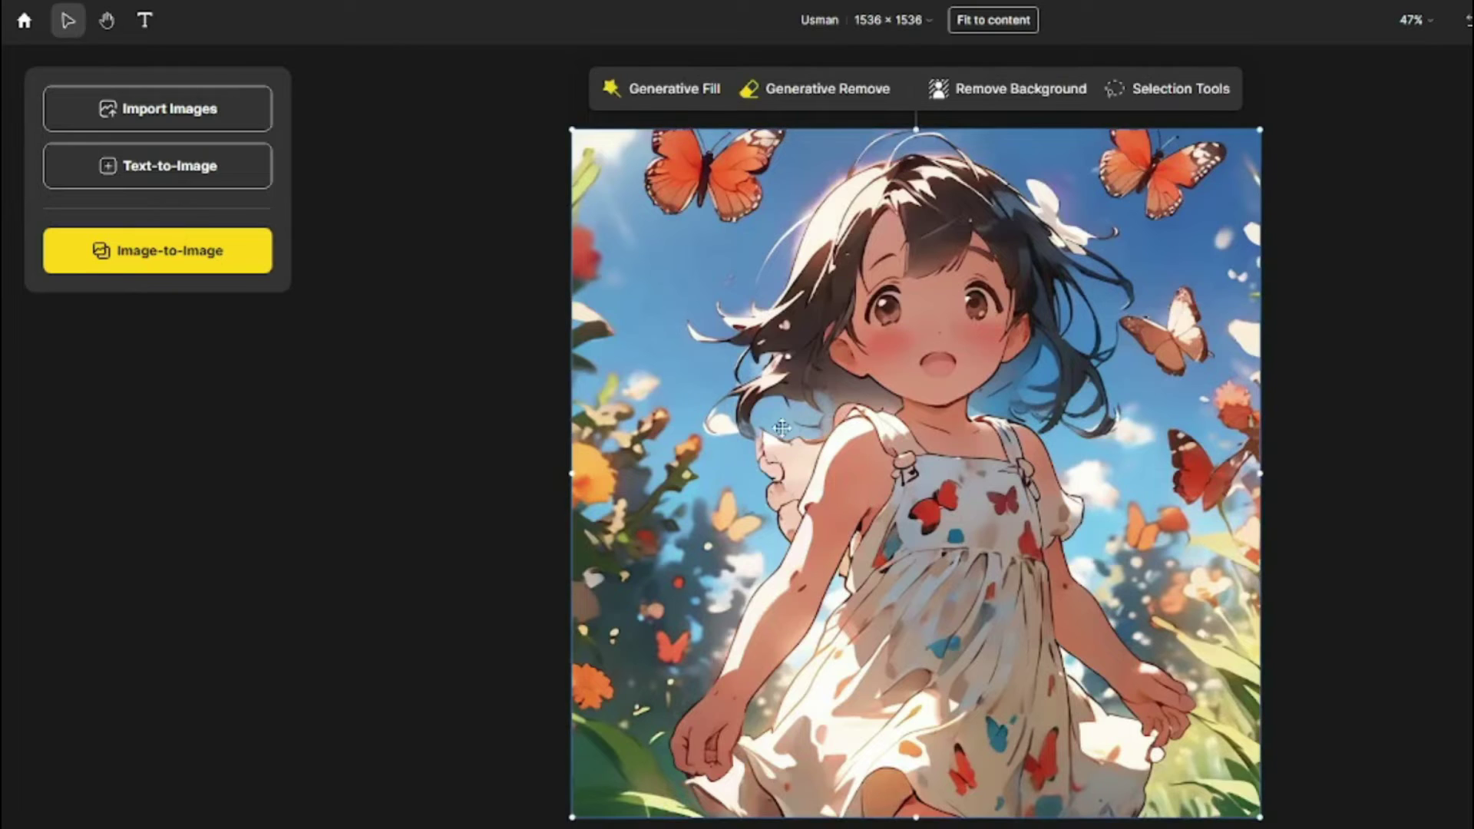
key("Delete")
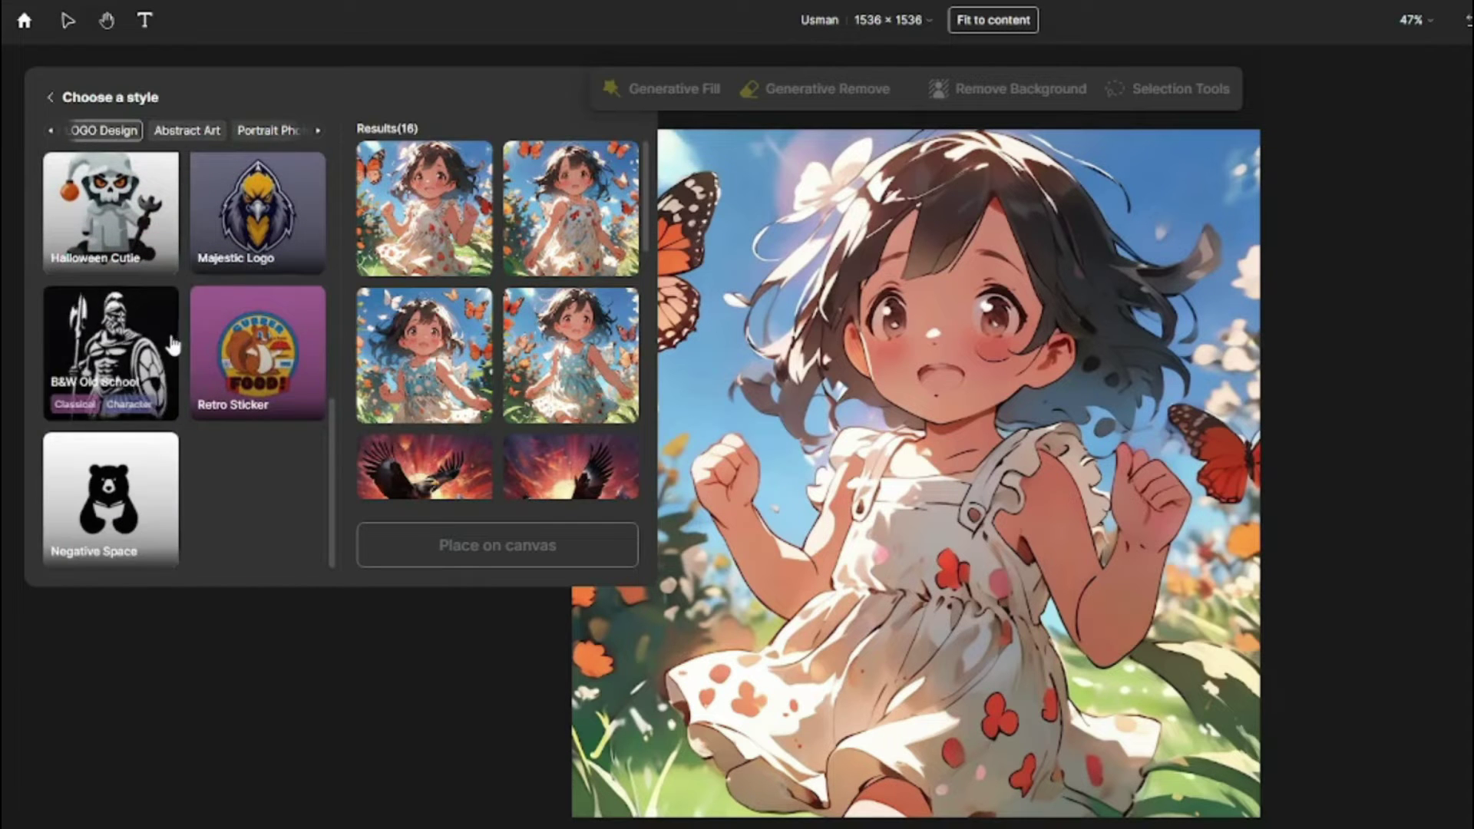
Step: Replace the prompt with "A stylized tree with green leaves and visible roots, standing tall within a circle, conveying a natural and eco-friendly mood."
scroll(119, 288, "down", 5)
scroll(119, 288, "up", 2)
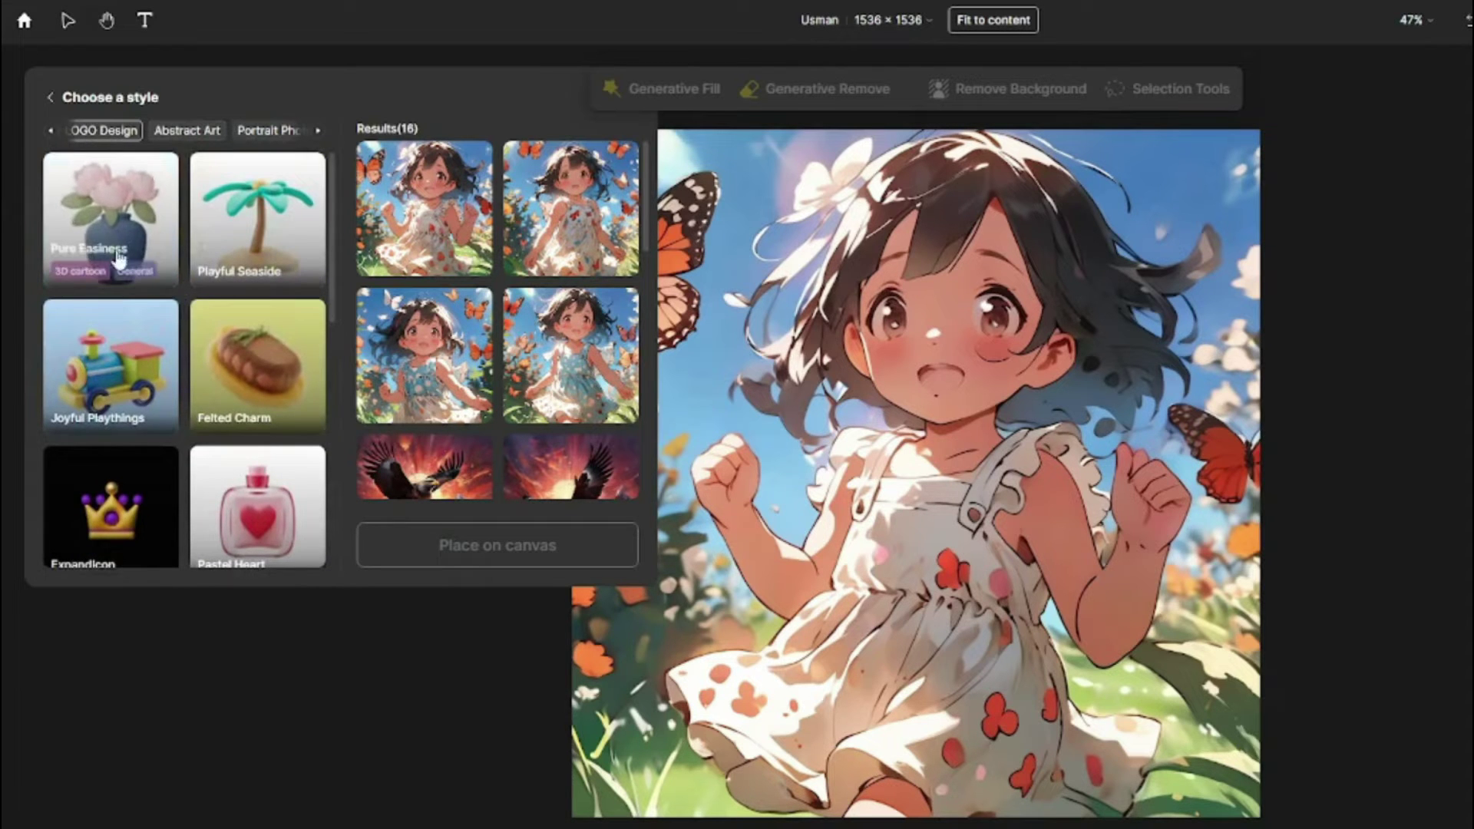
scroll(119, 288, "down", 10)
scroll(261, 328, "up", 8)
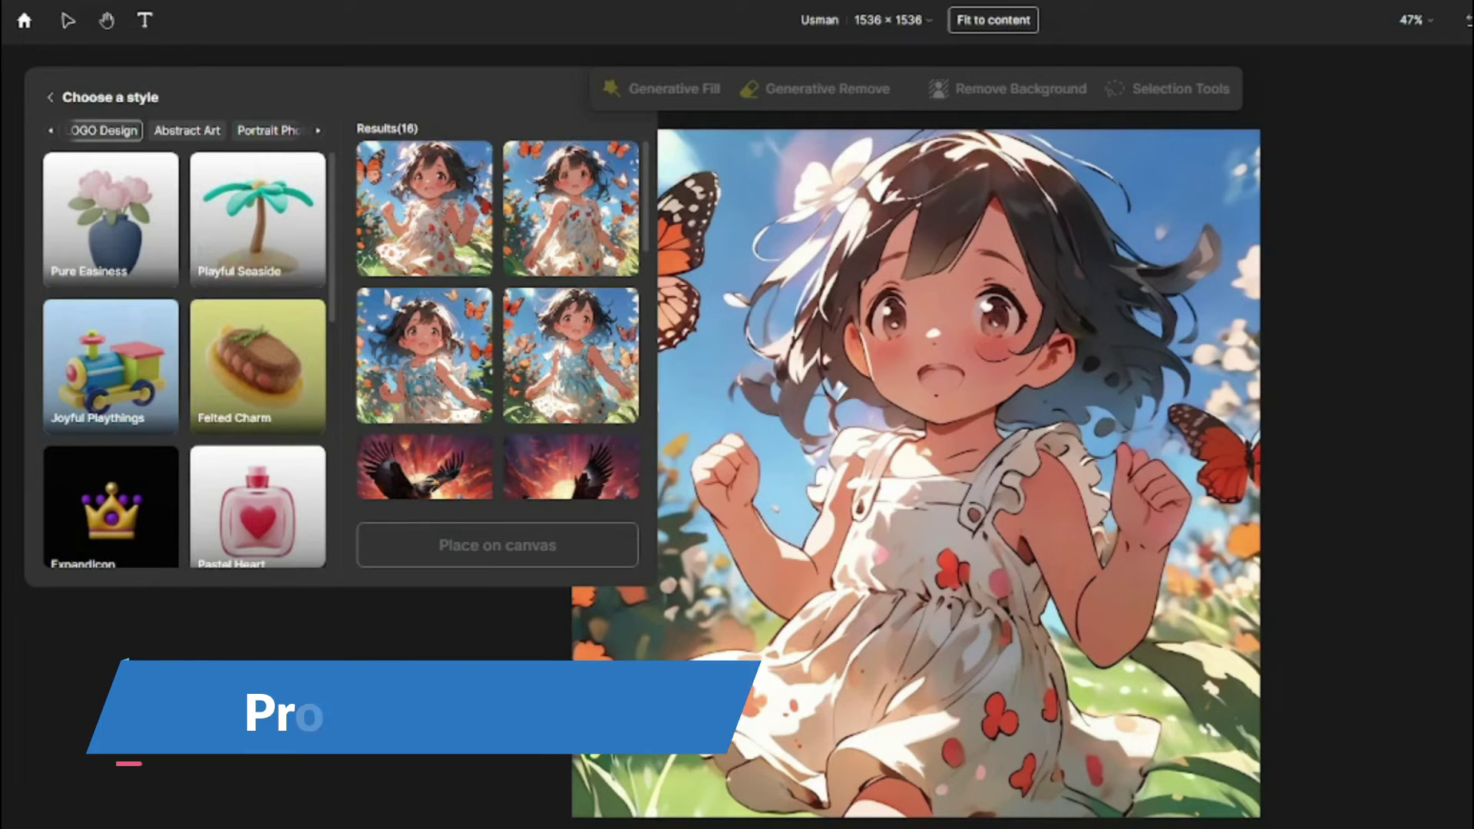
left_click(52, 99)
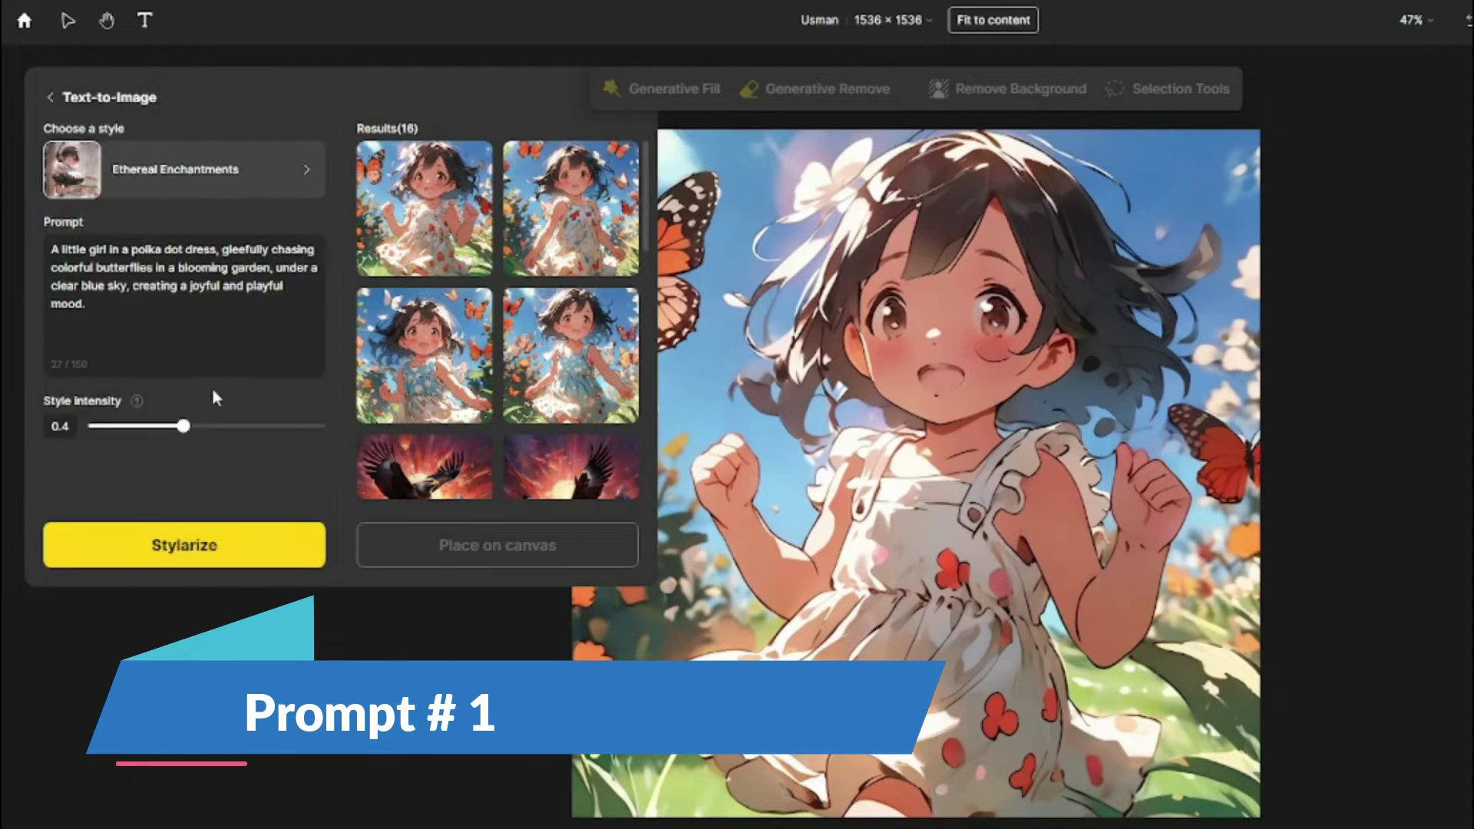
triple_click(197, 298)
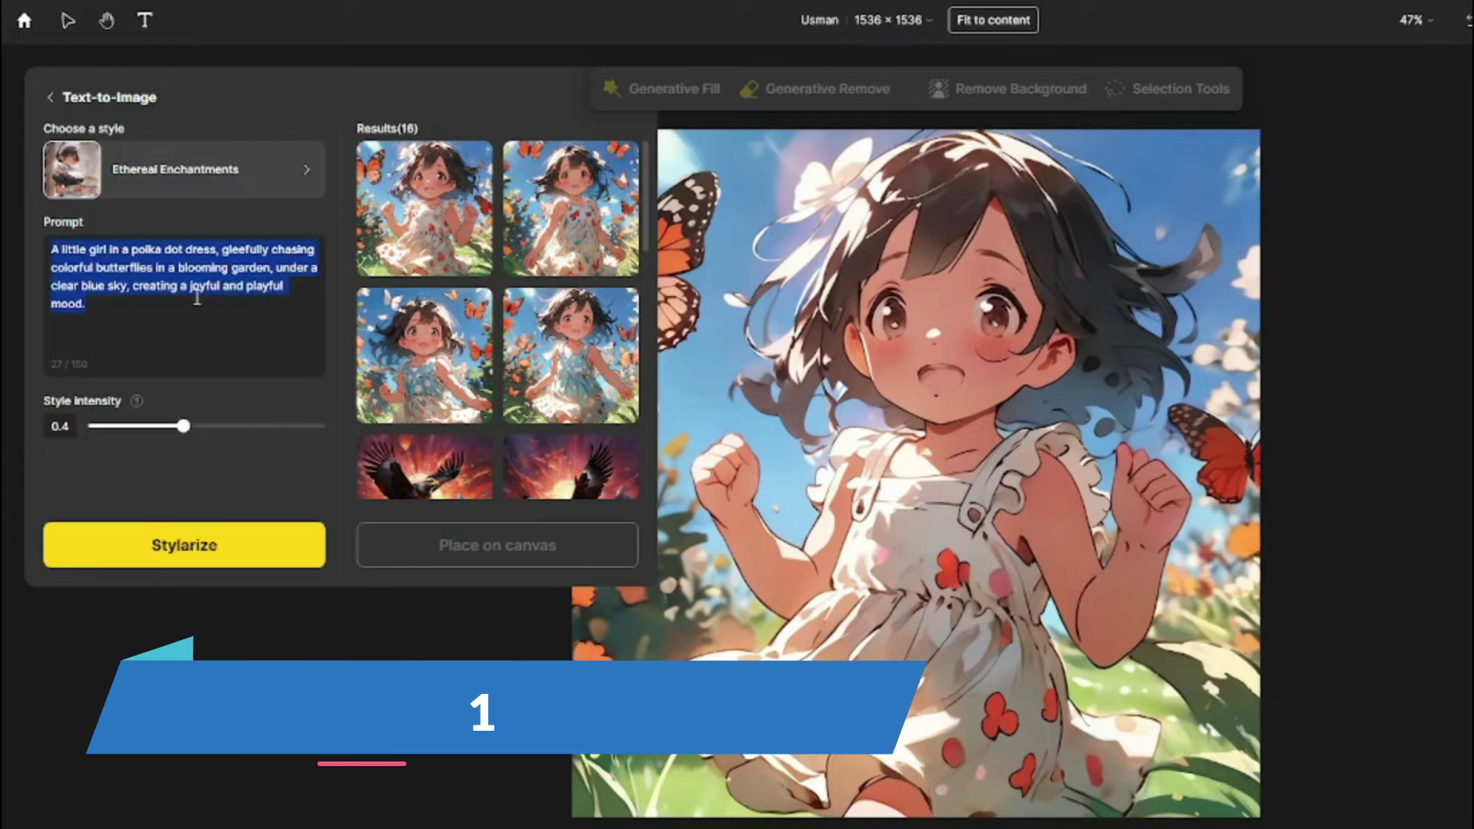
type("A stylized tree with green leaves and visible roots, standing tall within a circle, conveying a natural and eco-friendly mood.")
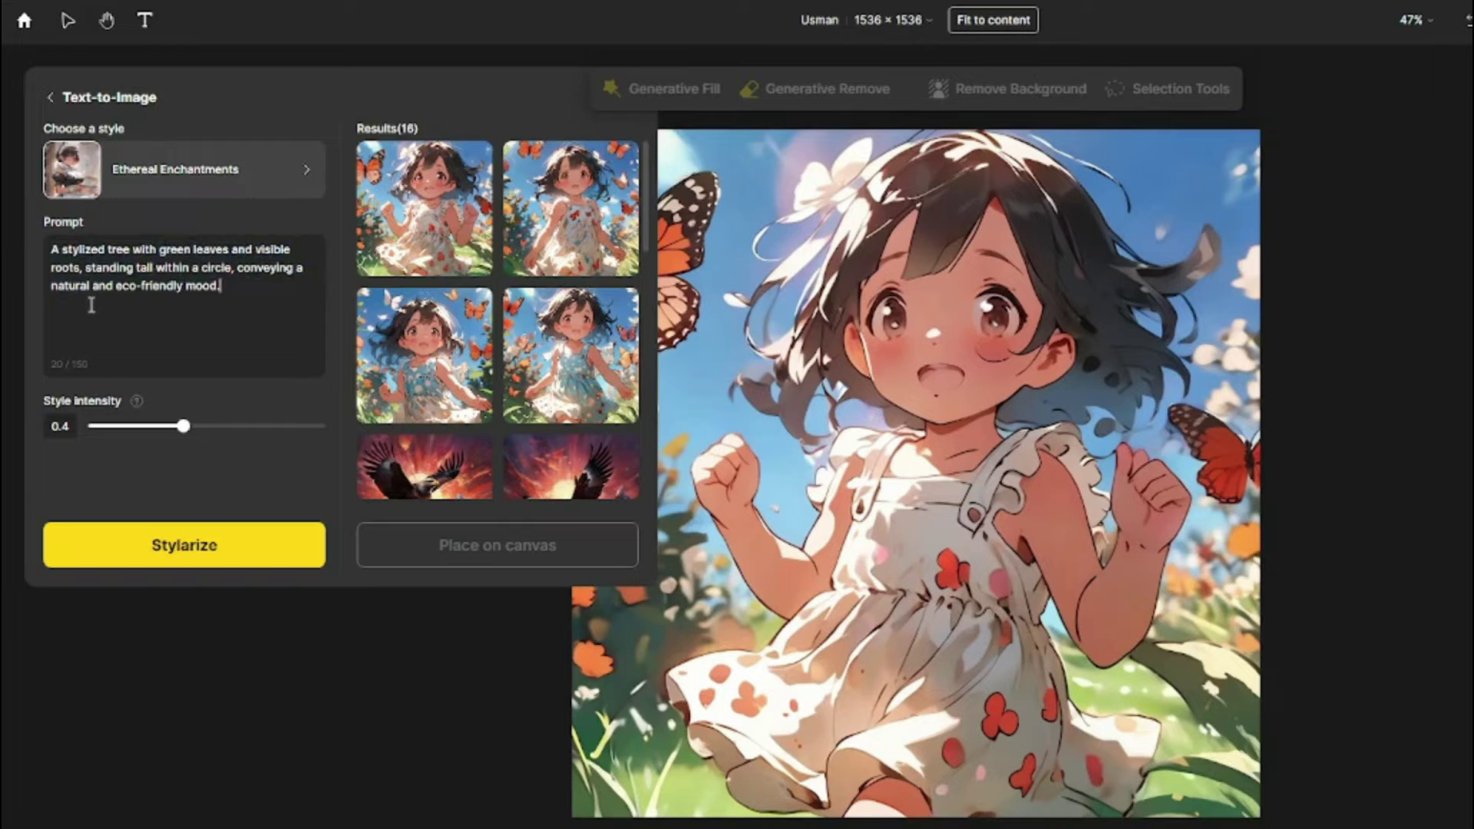
Step: Choose the Playful Seaside style from the LOGO Design category and generate the tree images
left_click(274, 183)
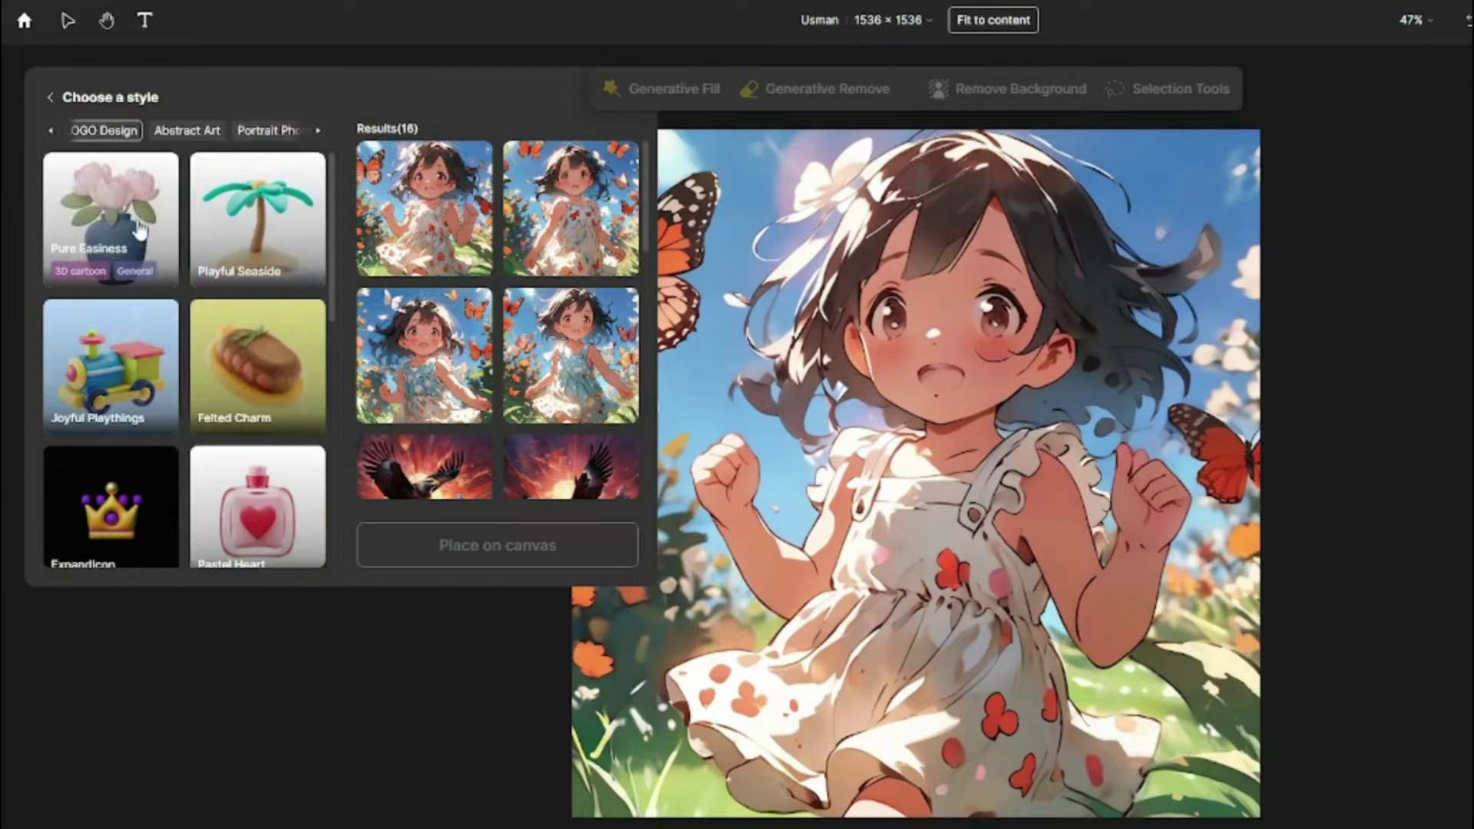
left_click(244, 219)
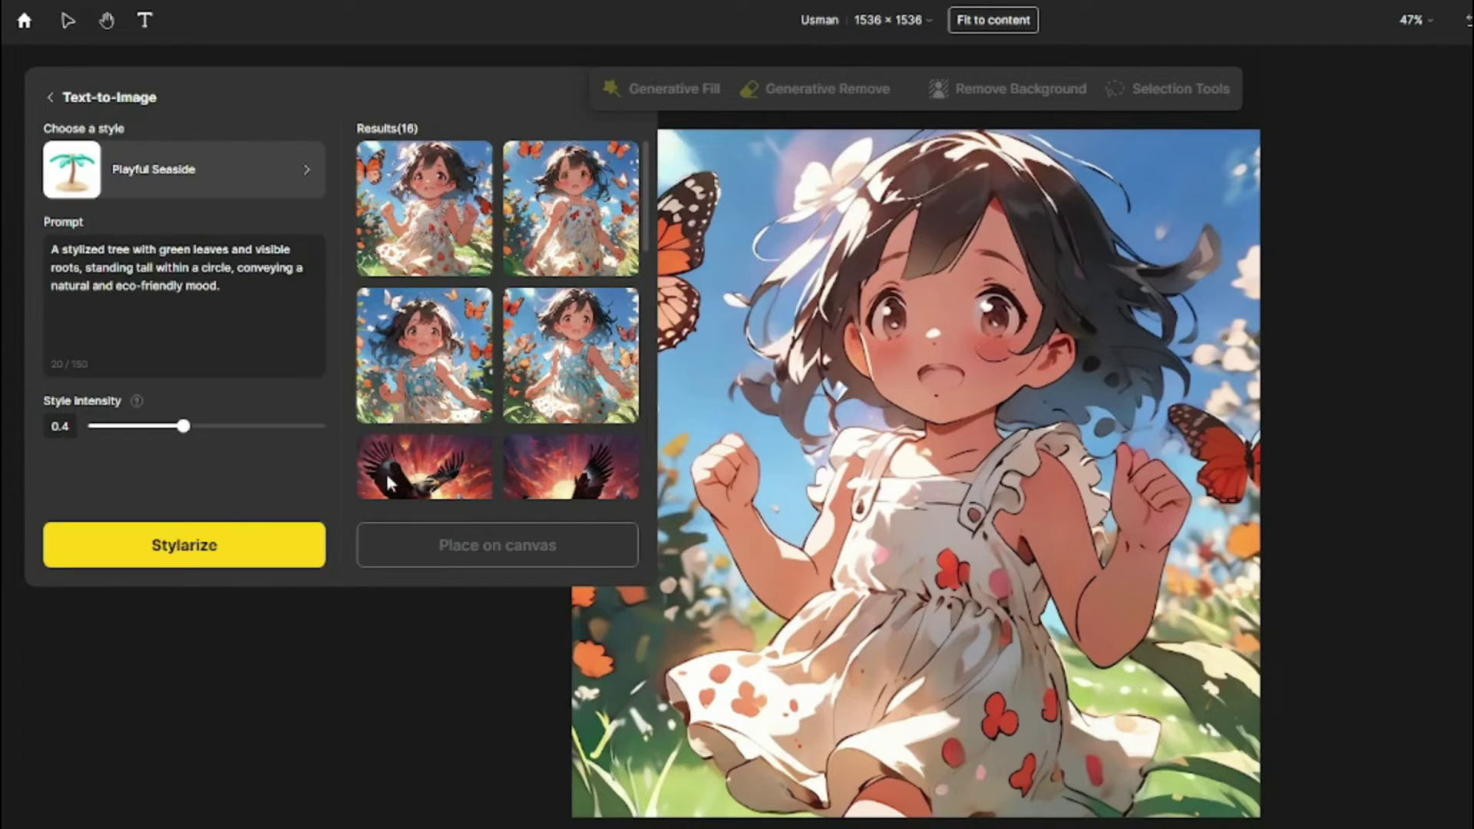
left_click(196, 547)
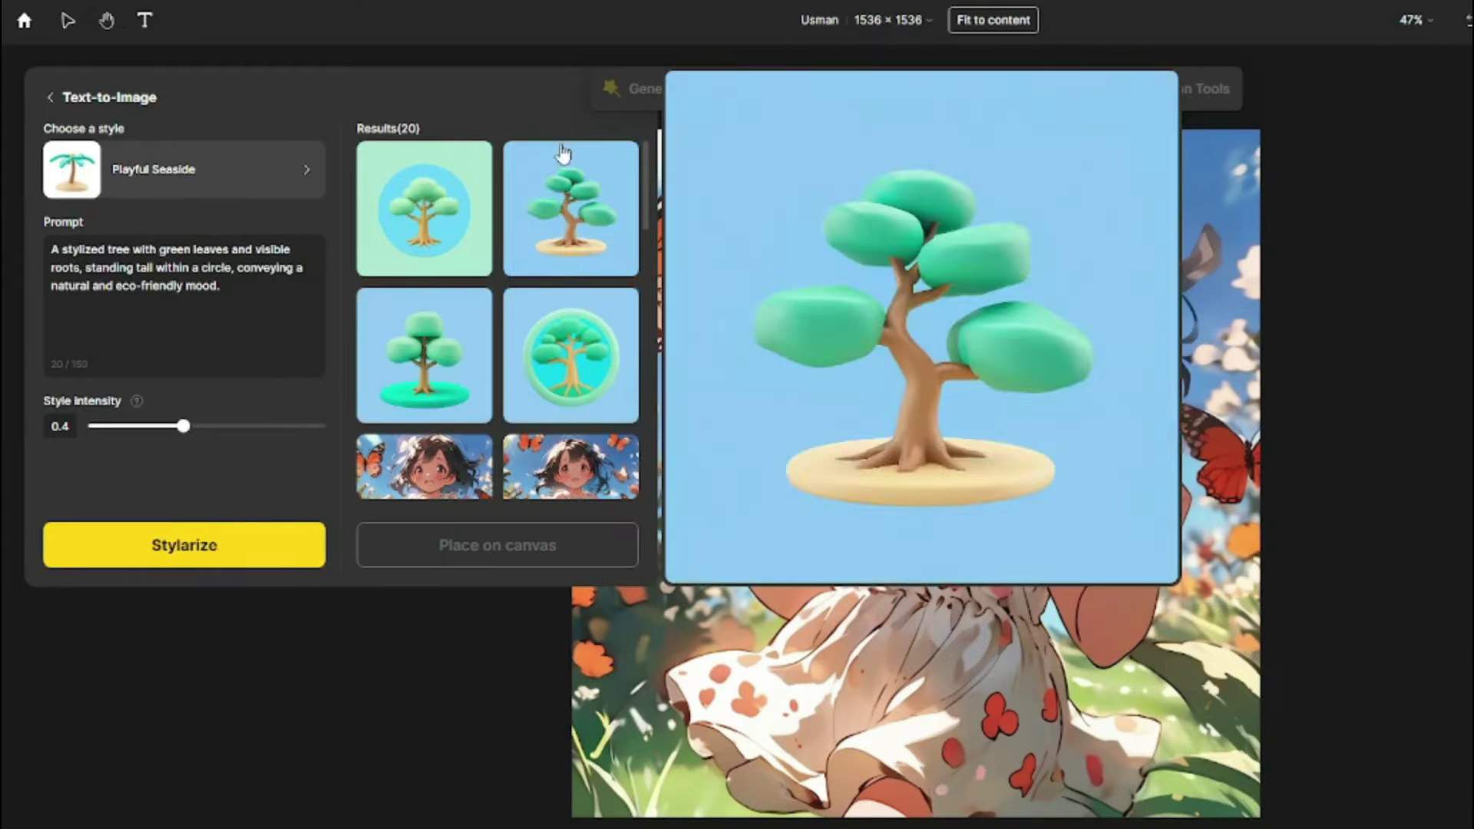
Step: Select all four tree results and place them on the canvas
left_click(425, 231)
left_click(449, 355)
left_click(594, 364)
left_click(580, 229)
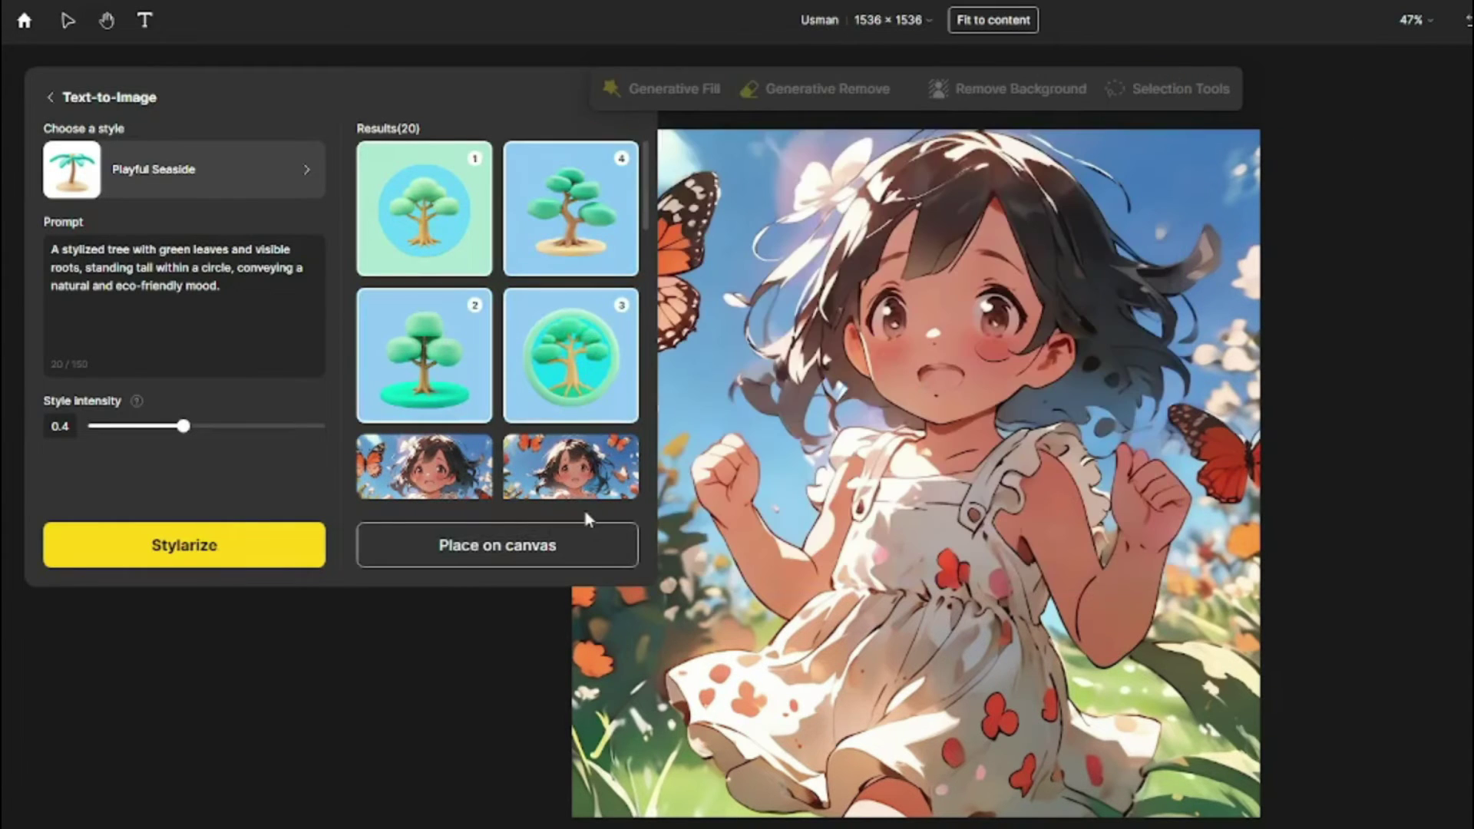
left_click(572, 545)
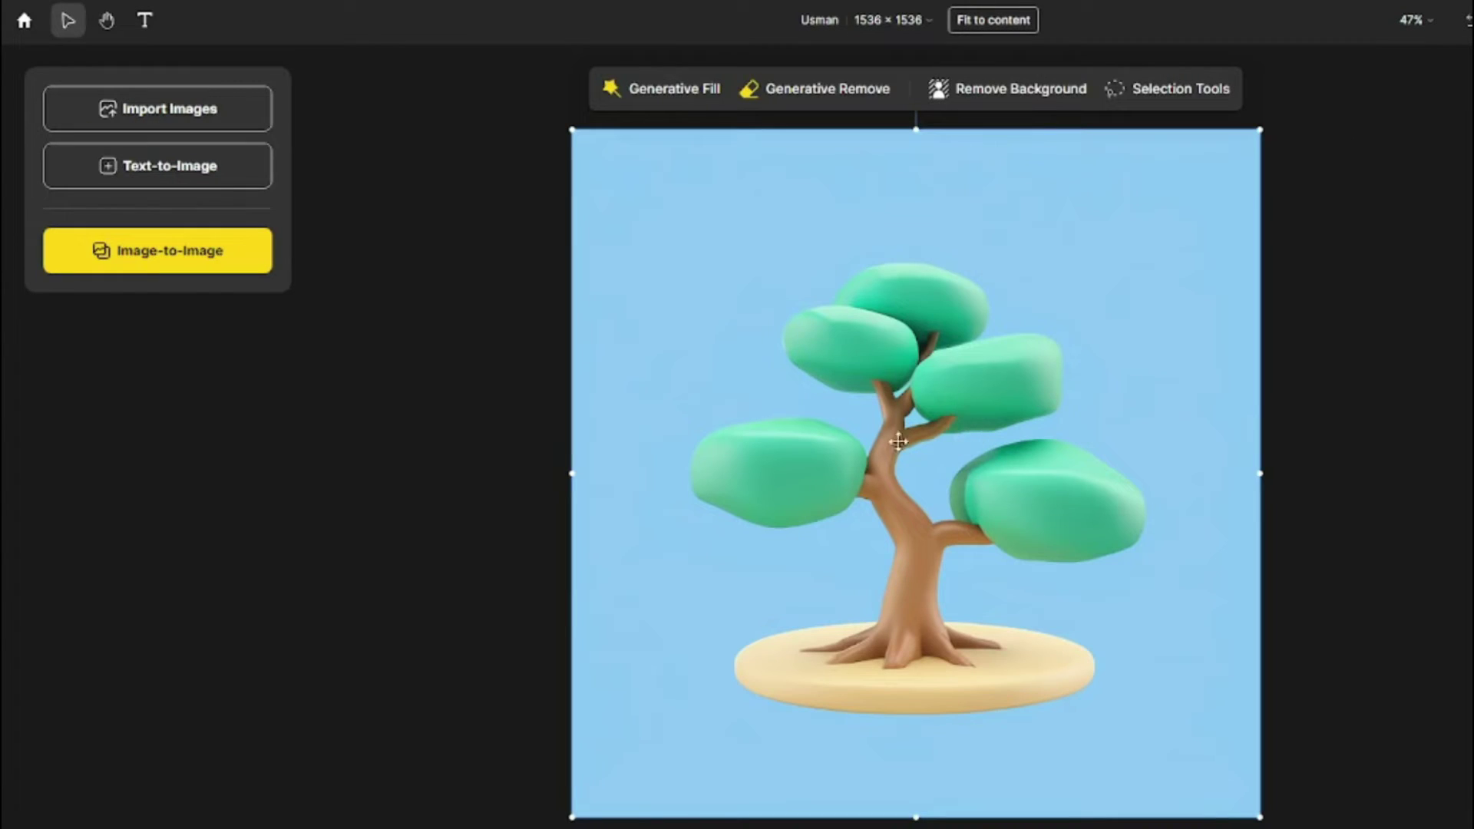
Step: Remove the four tree images and the girl image beneath them, leaving only the eagle on the canvas
key("ctrl+z")
left_click(712, 372)
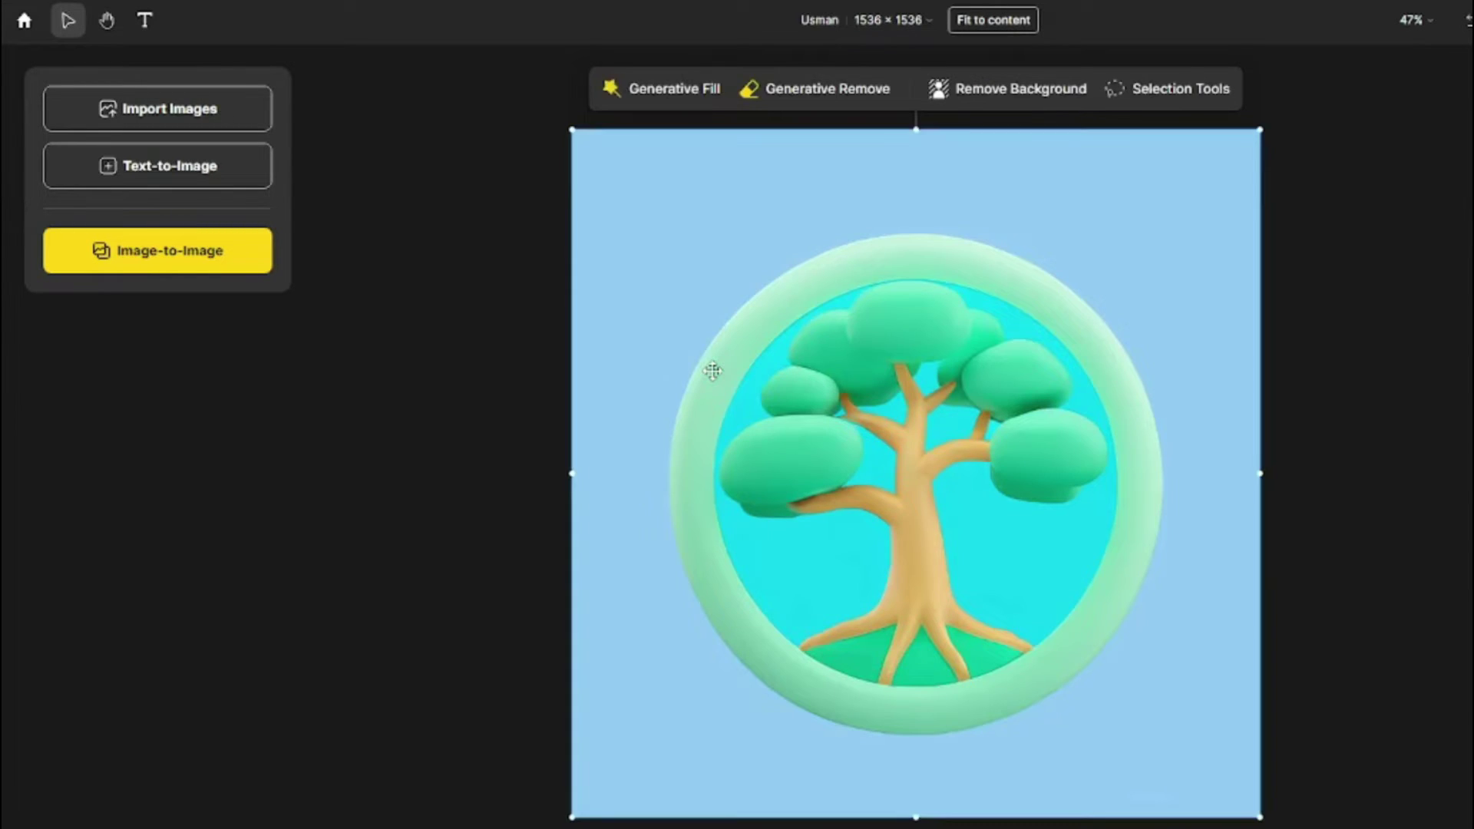
key("ctrl+z")
key("ctrl+z")
key("ctrl+z")
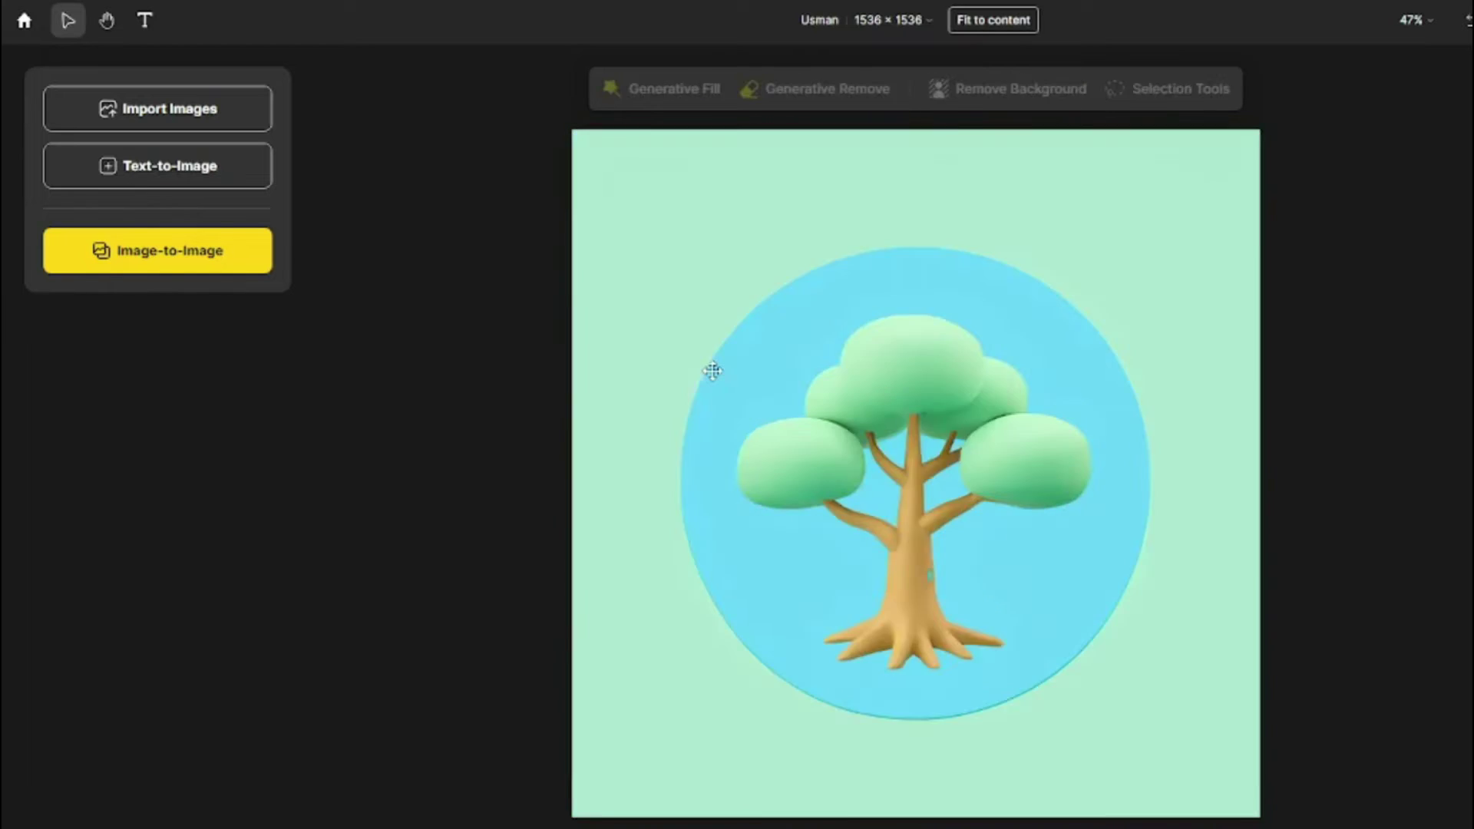
key("ctrl+z")
key("ctrl+z")
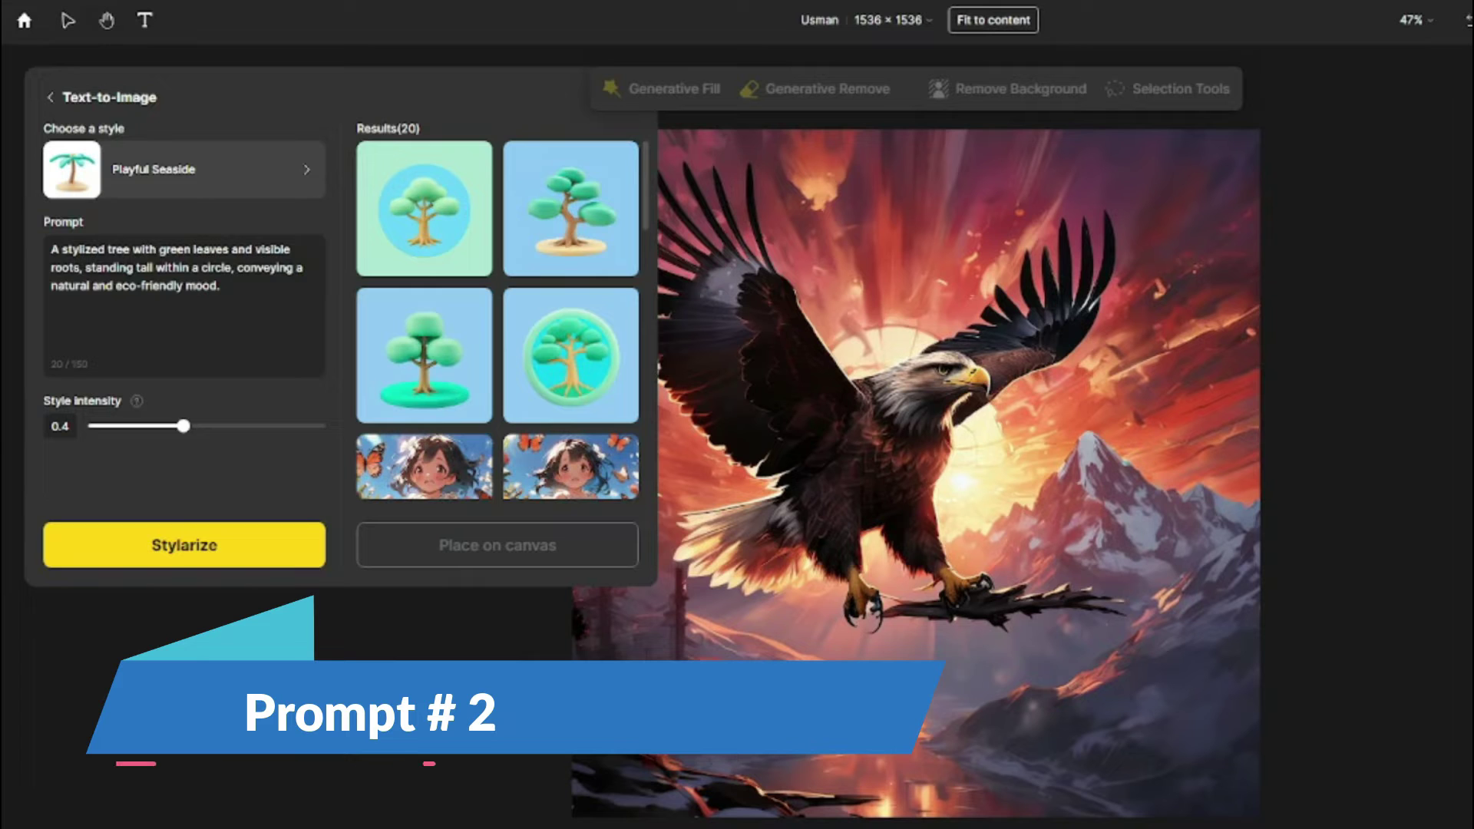
Step: Replace the prompt with "An elegant swan, its wings spread wide, encased within a diamond shape, conveying a sense of grace and luxury."
left_click(269, 282)
key("ctrl+a")
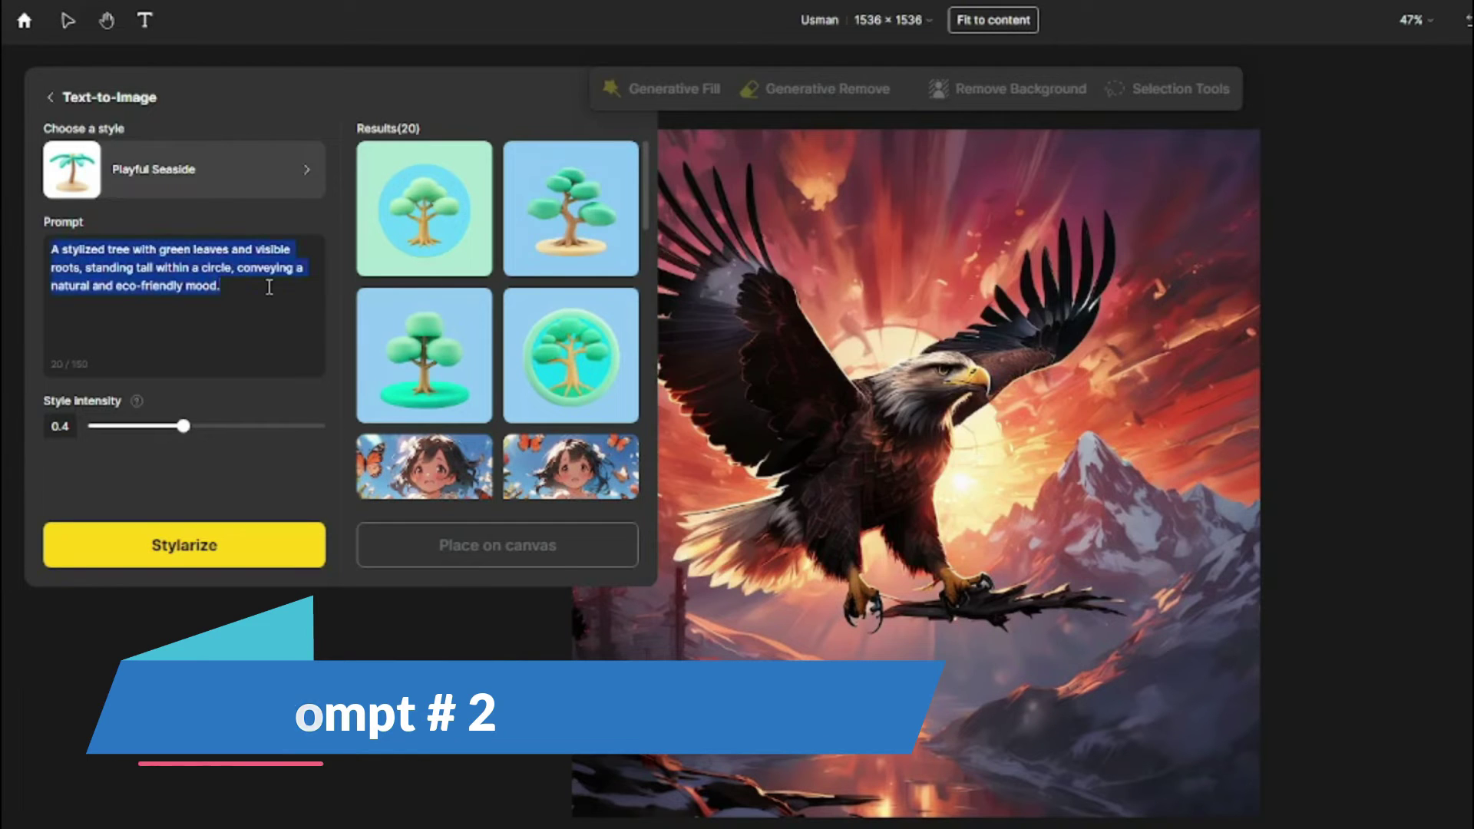
type("An elegant swan, its wings spread wide, encased within a diamond shape, conveying a sense of grace and luxury.")
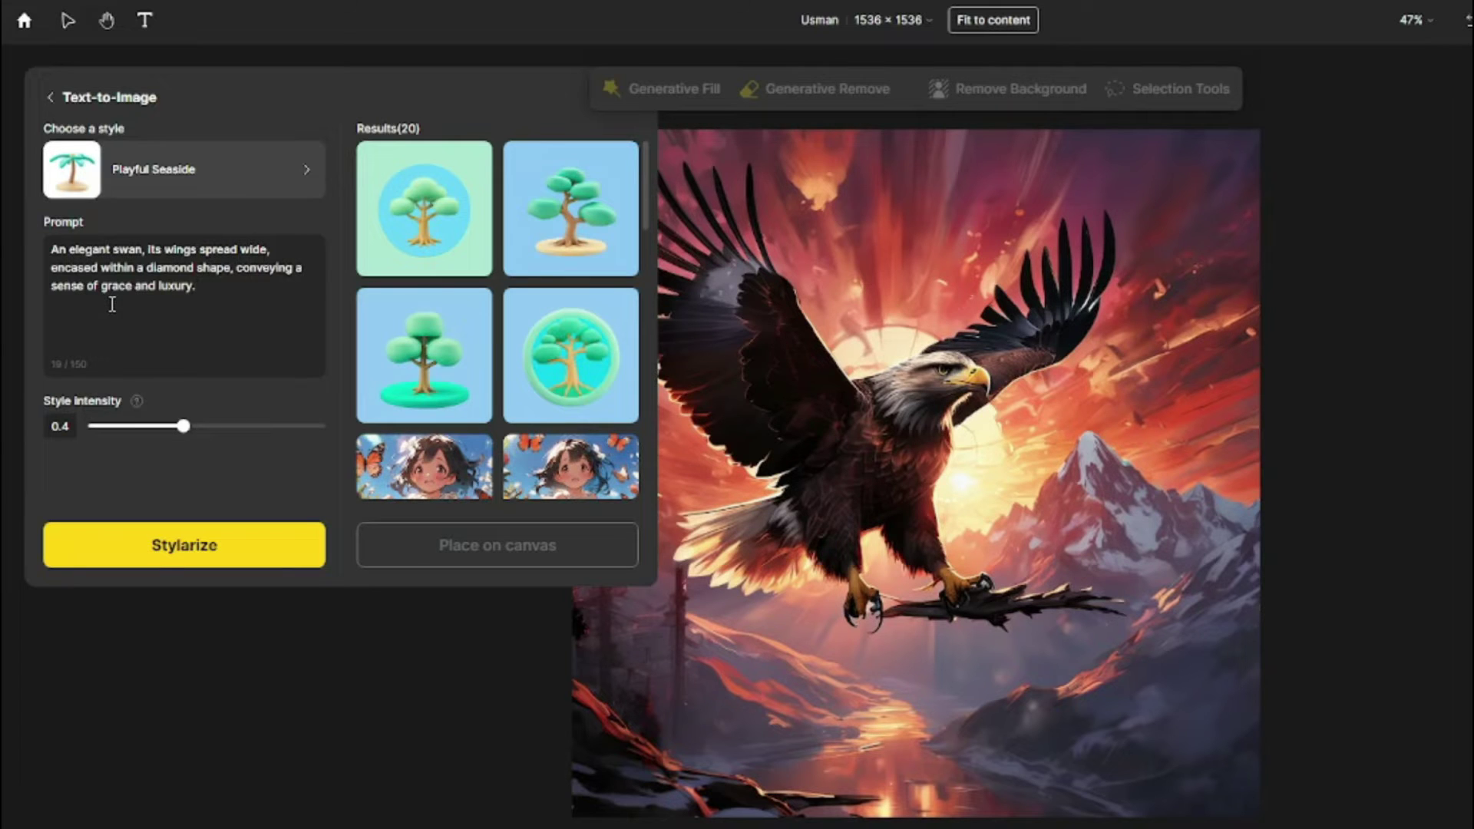
Step: Choose the Majestic Logo style from the LOGO Design category and generate the swan logos
left_click(231, 187)
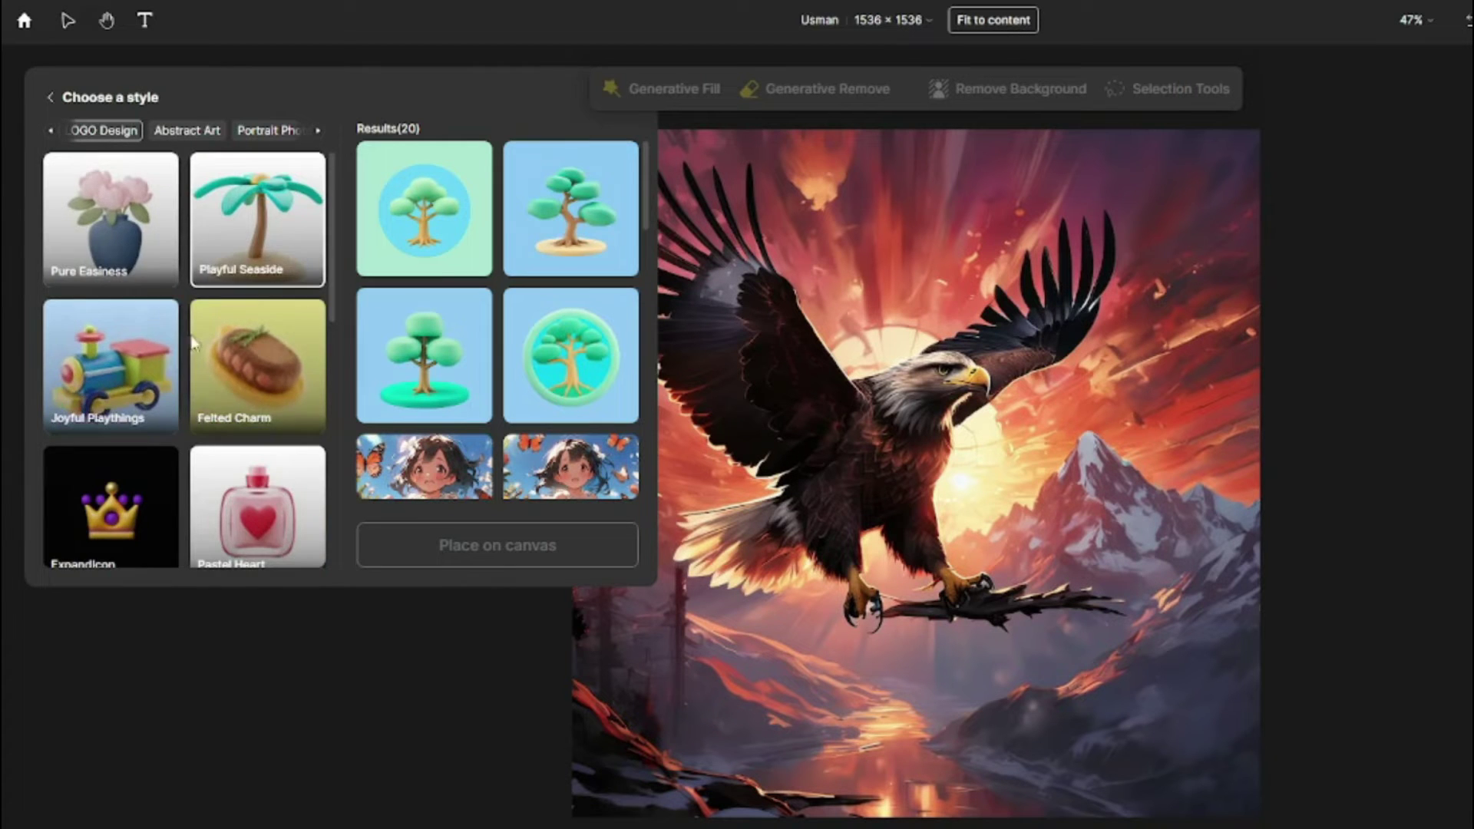
scroll(192, 346, "down", 6)
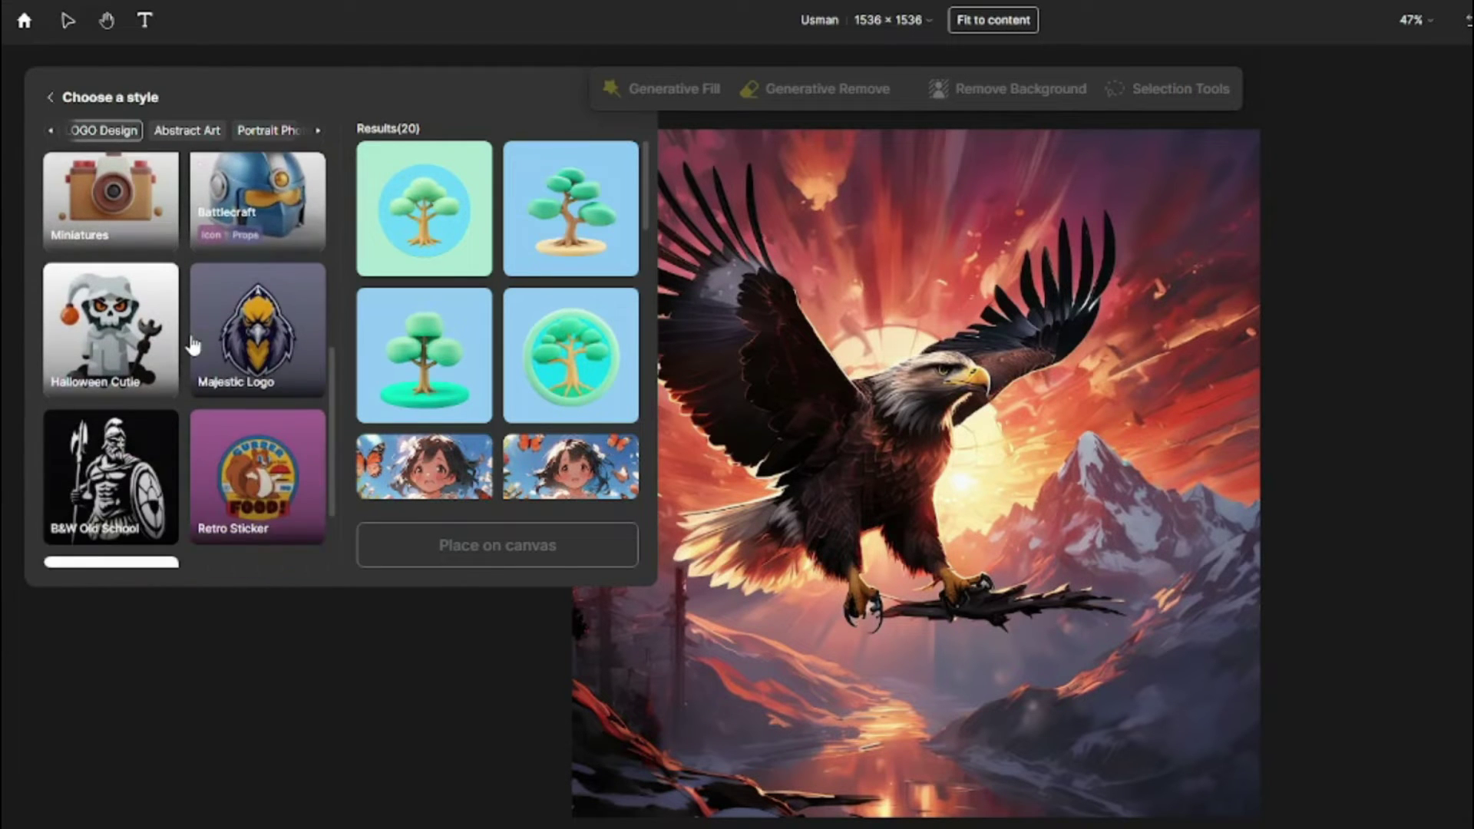
scroll(192, 342, "down", 1)
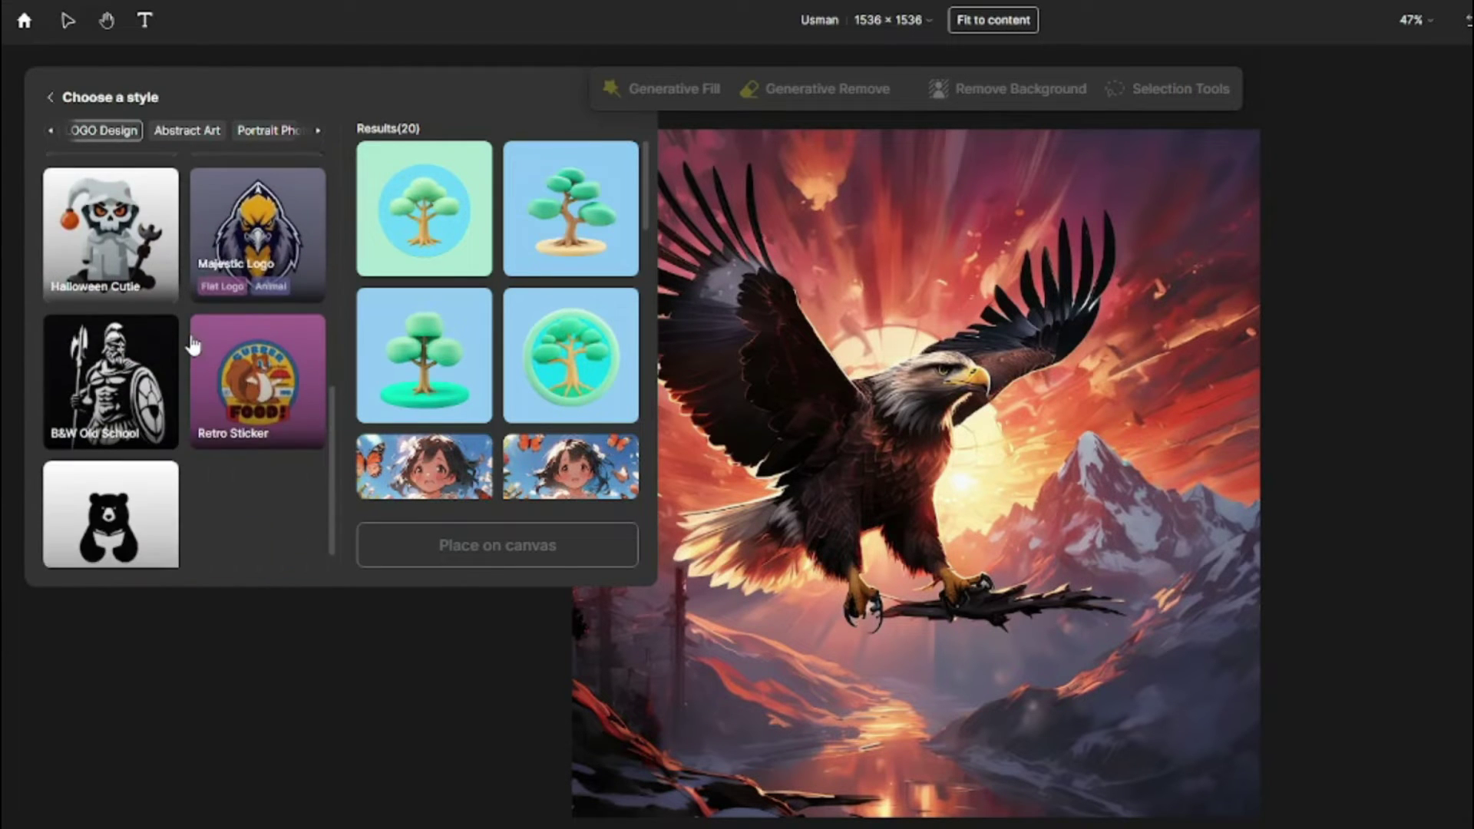
left_click(250, 244)
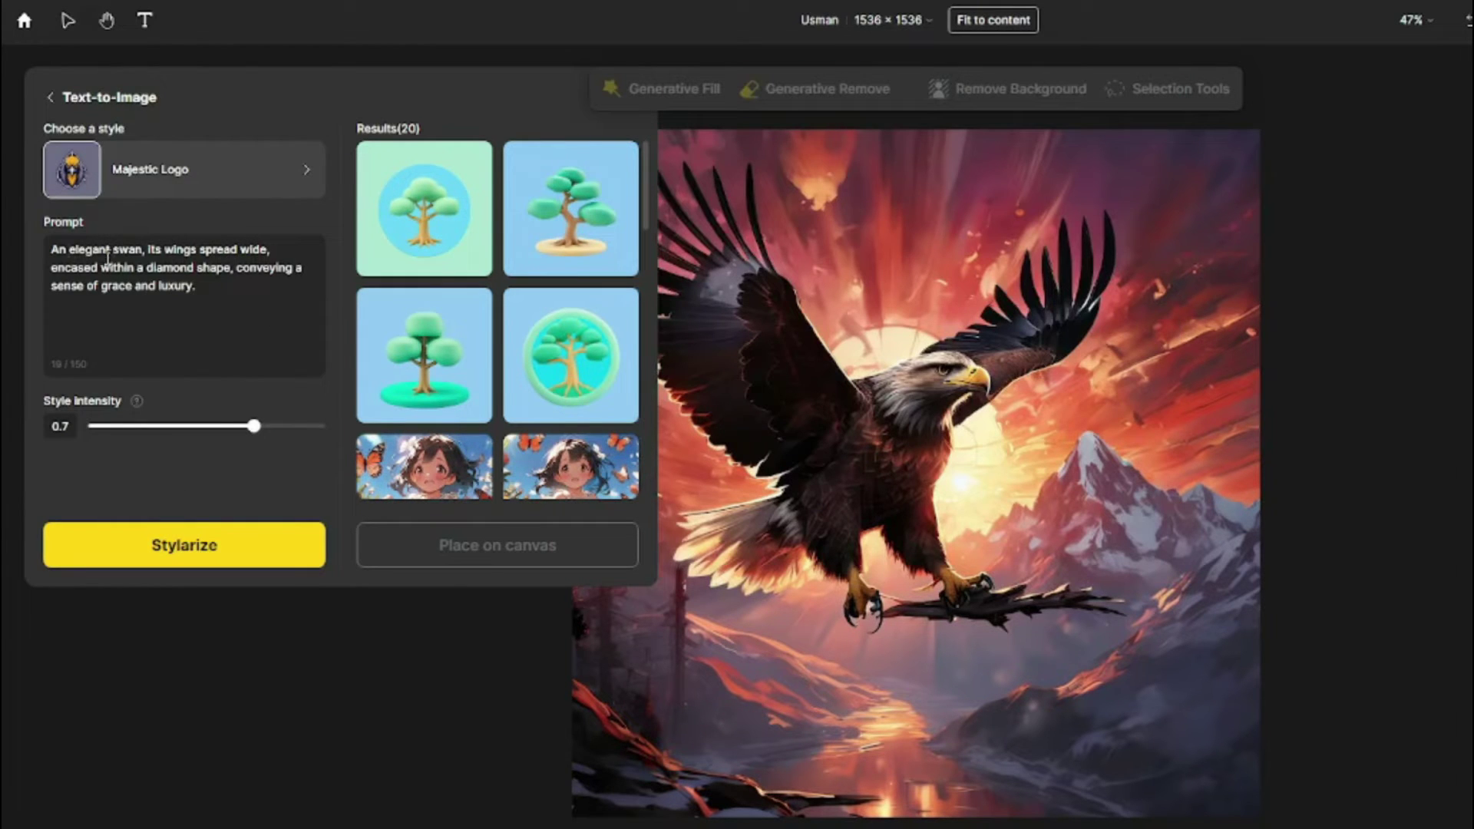
left_click(211, 542)
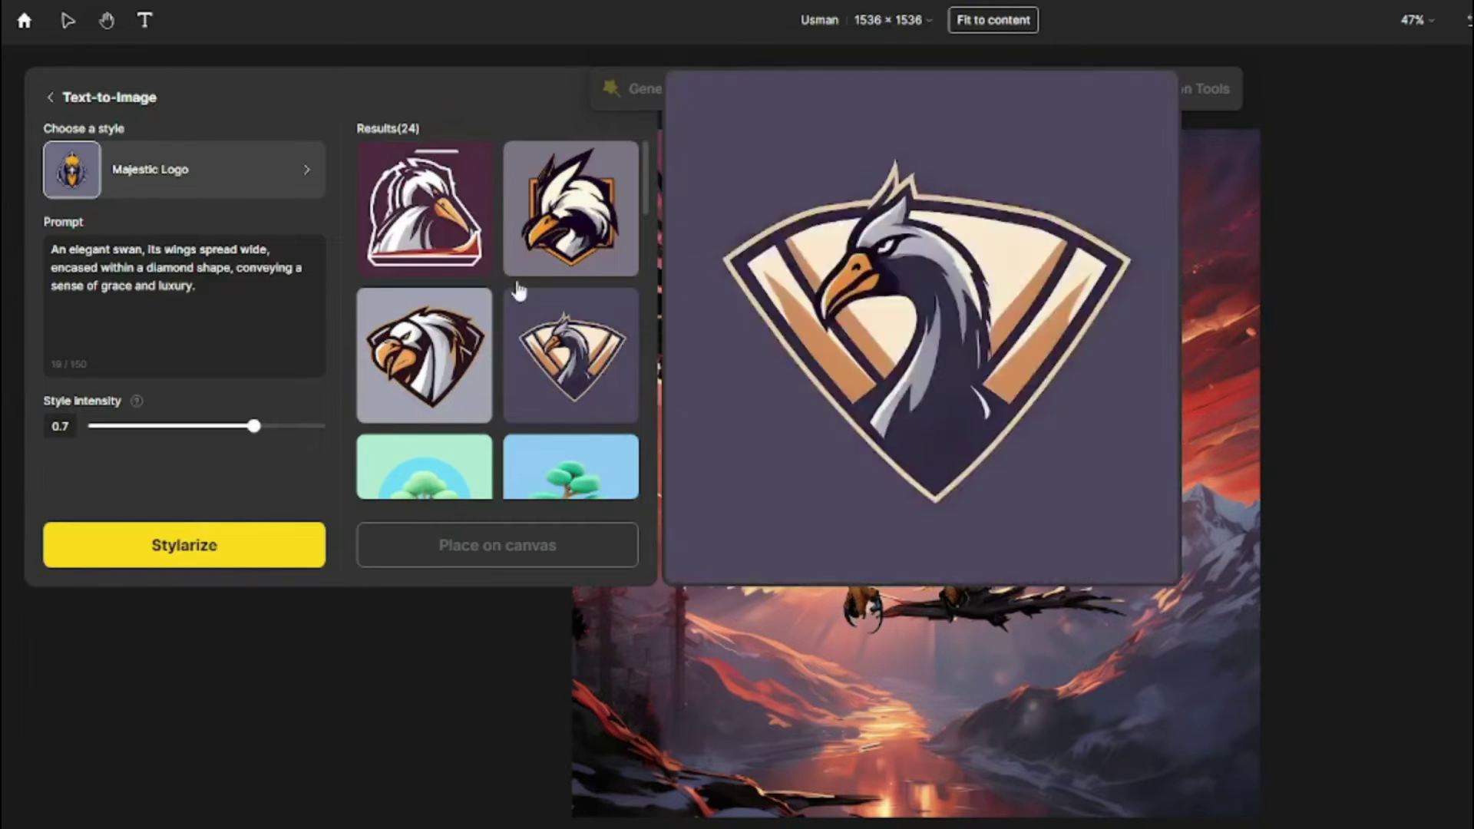
Step: Select all four swan logo results and place them on the canvas
left_click(442, 240)
left_click(561, 251)
left_click(458, 393)
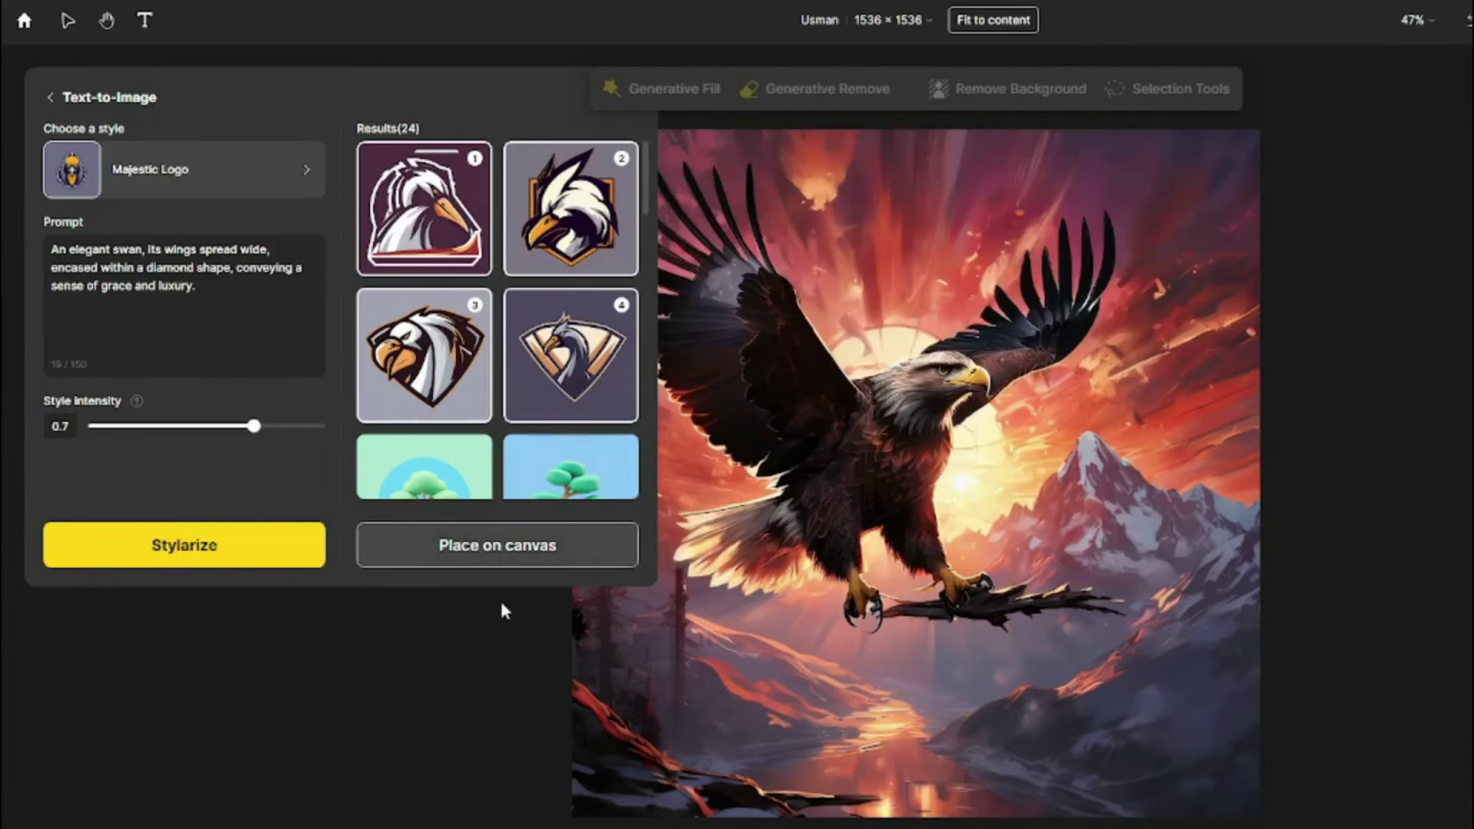
left_click(538, 547)
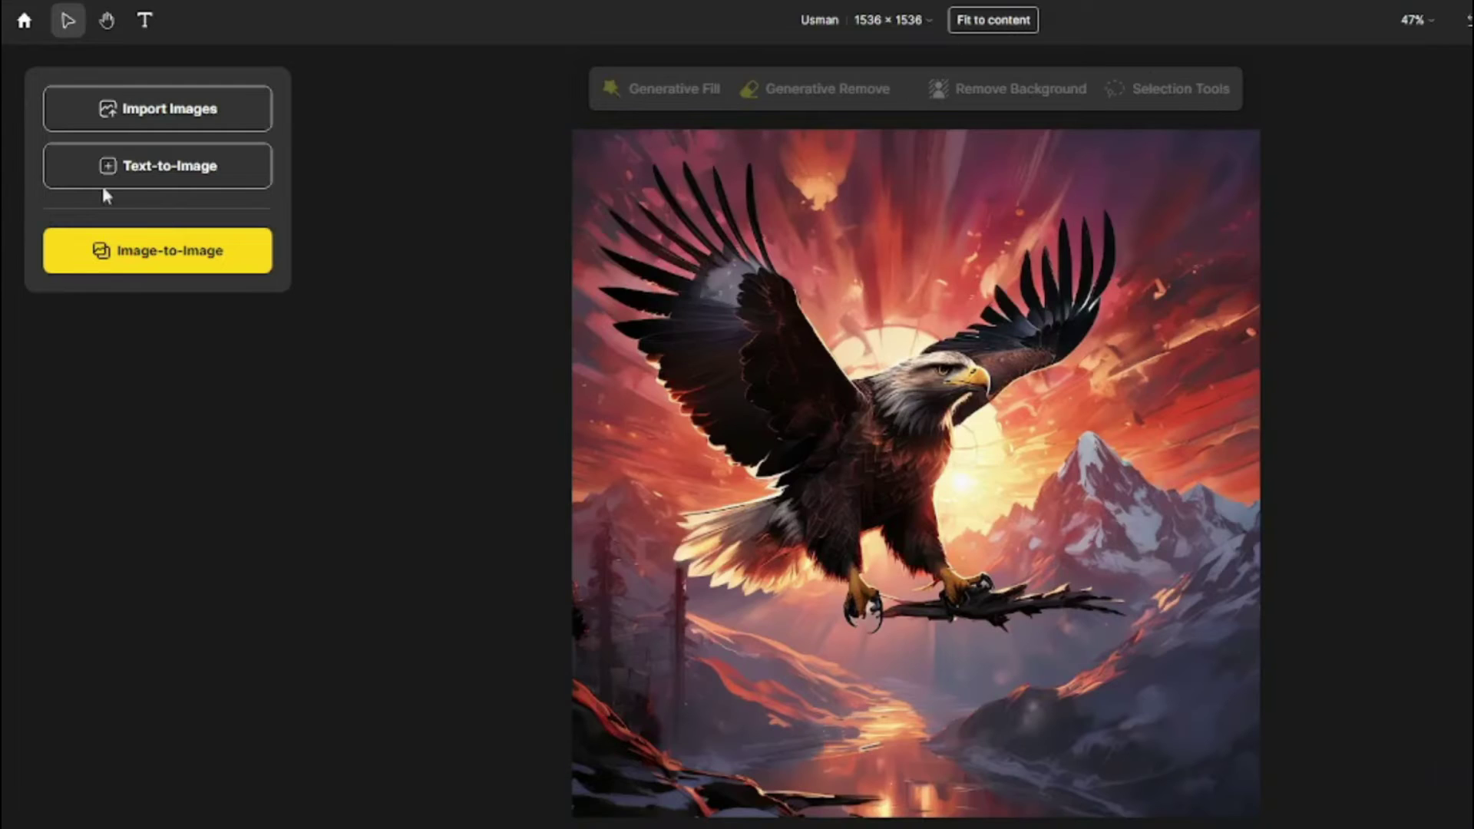
Step: Enter the Text-to-Image prompt "A playful kitten with a ball of yarn, encased within a heart shape, conveying a sense of fun and love for animals."
left_click(154, 178)
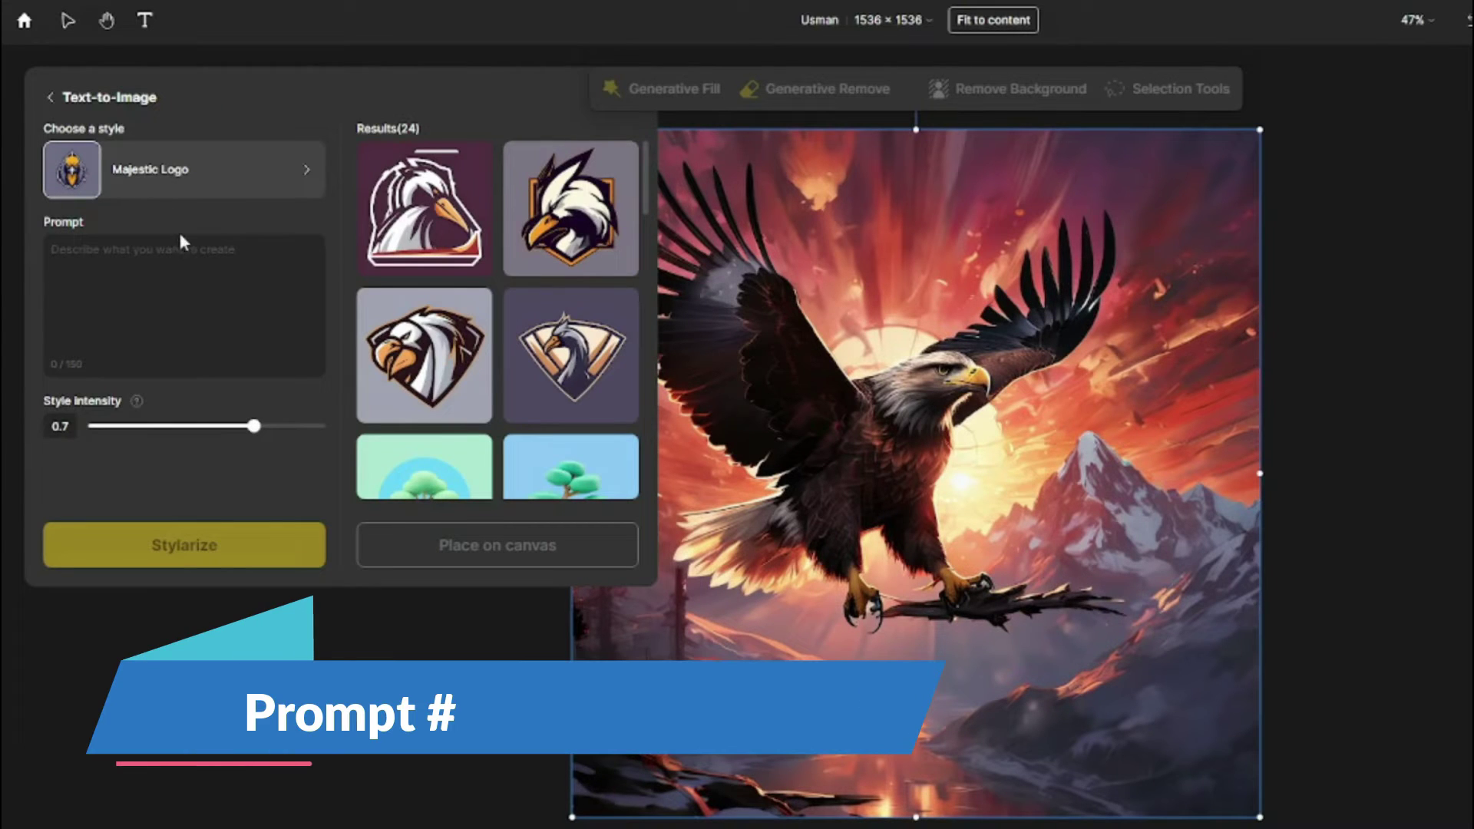
left_click(158, 268)
type("A playful kitten with a ball of yarn, encased within a heart shape, conveying a sense of fun and love for animals.")
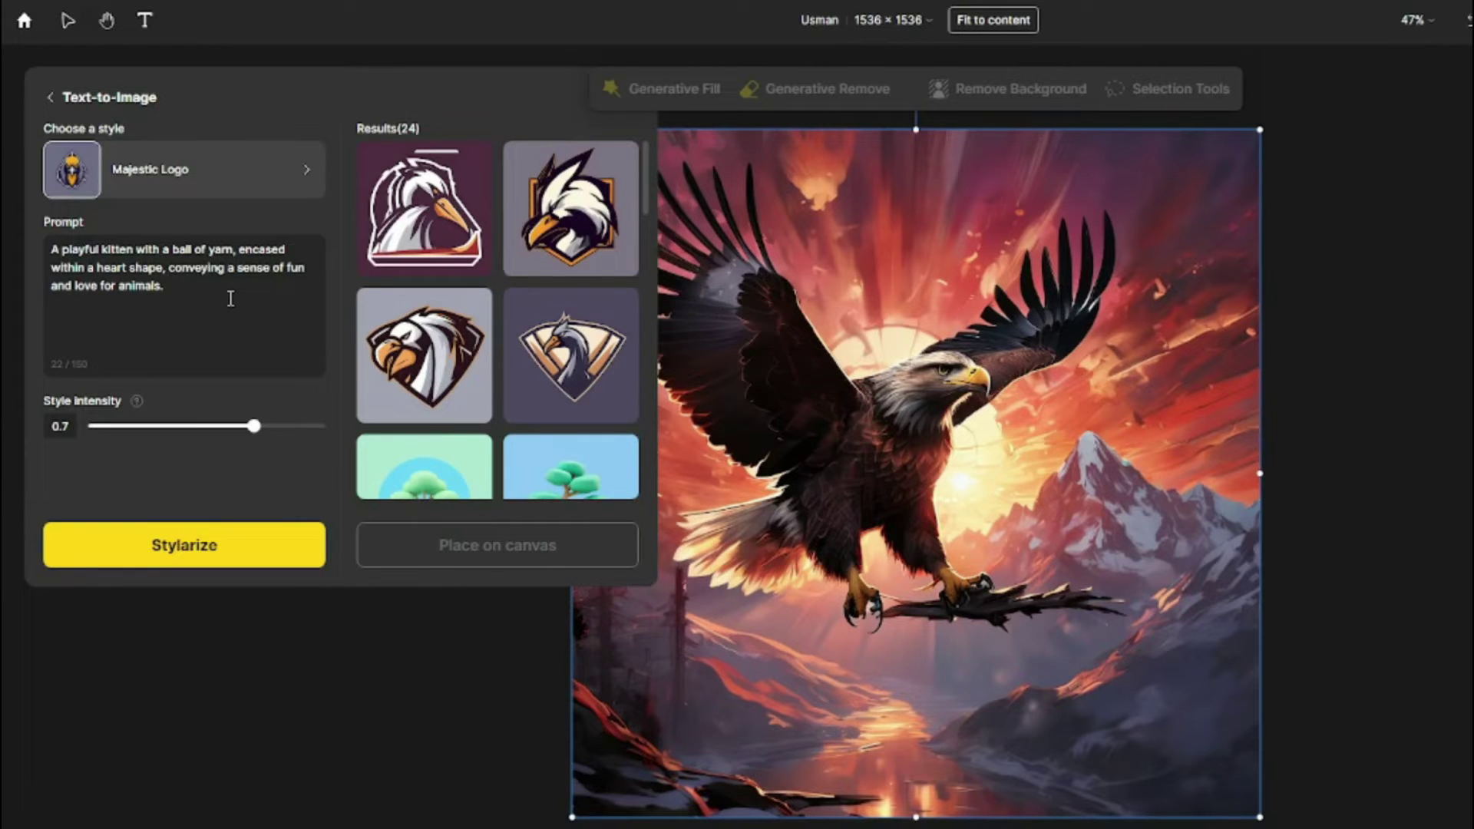
Step: Choose the Retro Sticker style and generate the kitten images
left_click(225, 199)
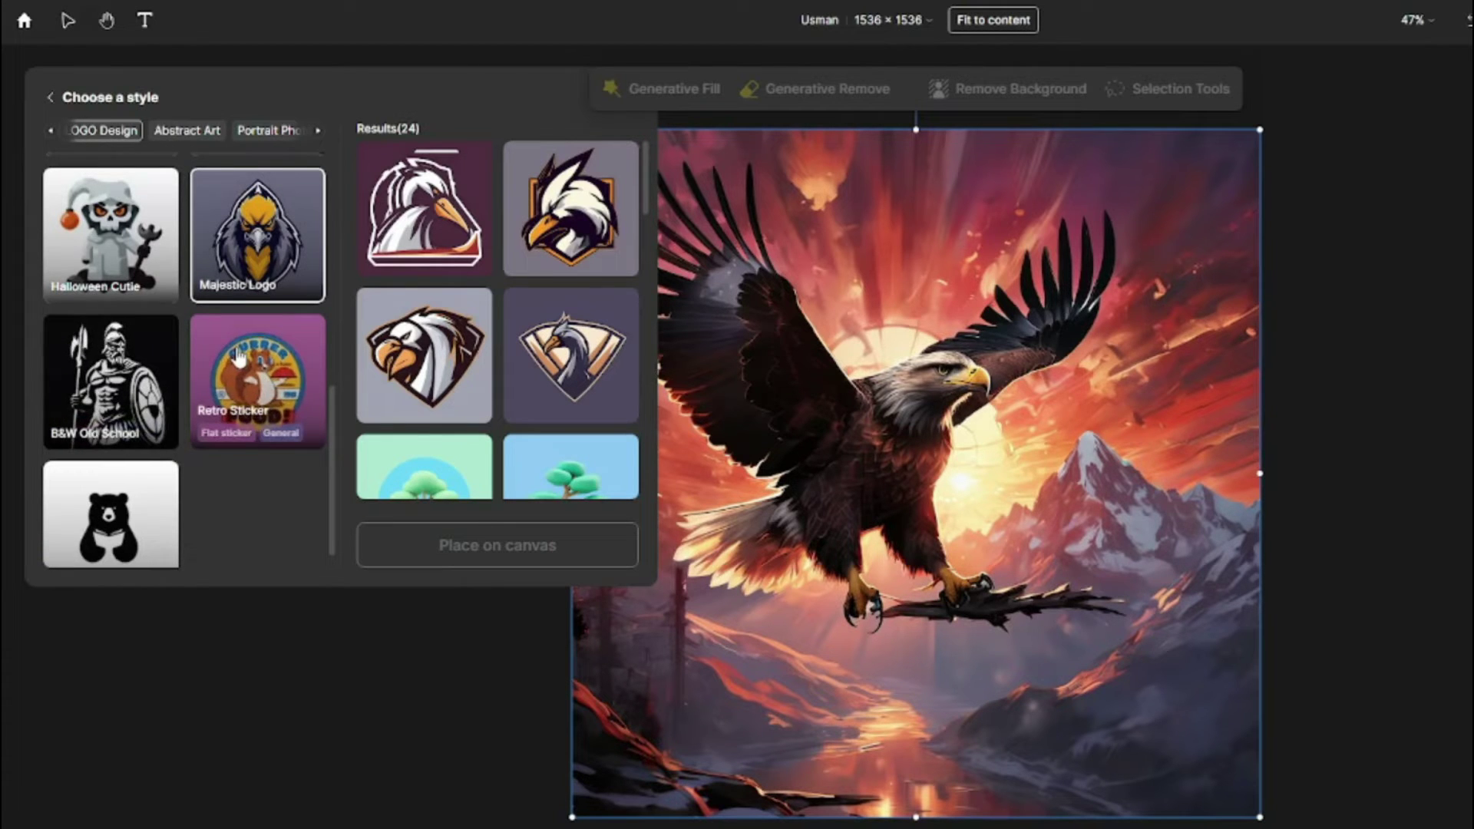
left_click(253, 380)
left_click(278, 544)
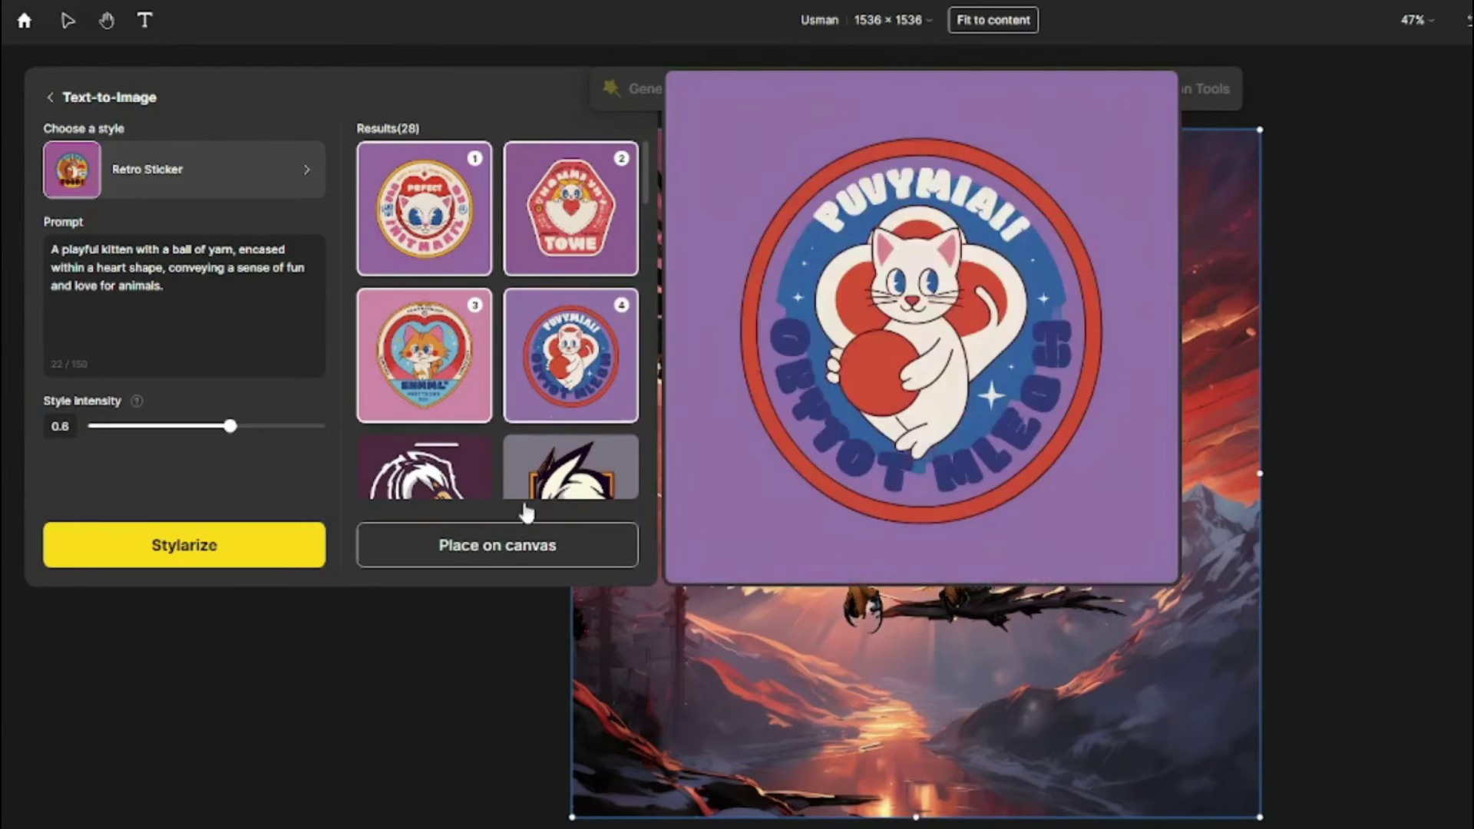
Step: Place the four selected kitten stickers on the canvas and remove the upper ones, leaving the round PRFECT badge
left_click(506, 543)
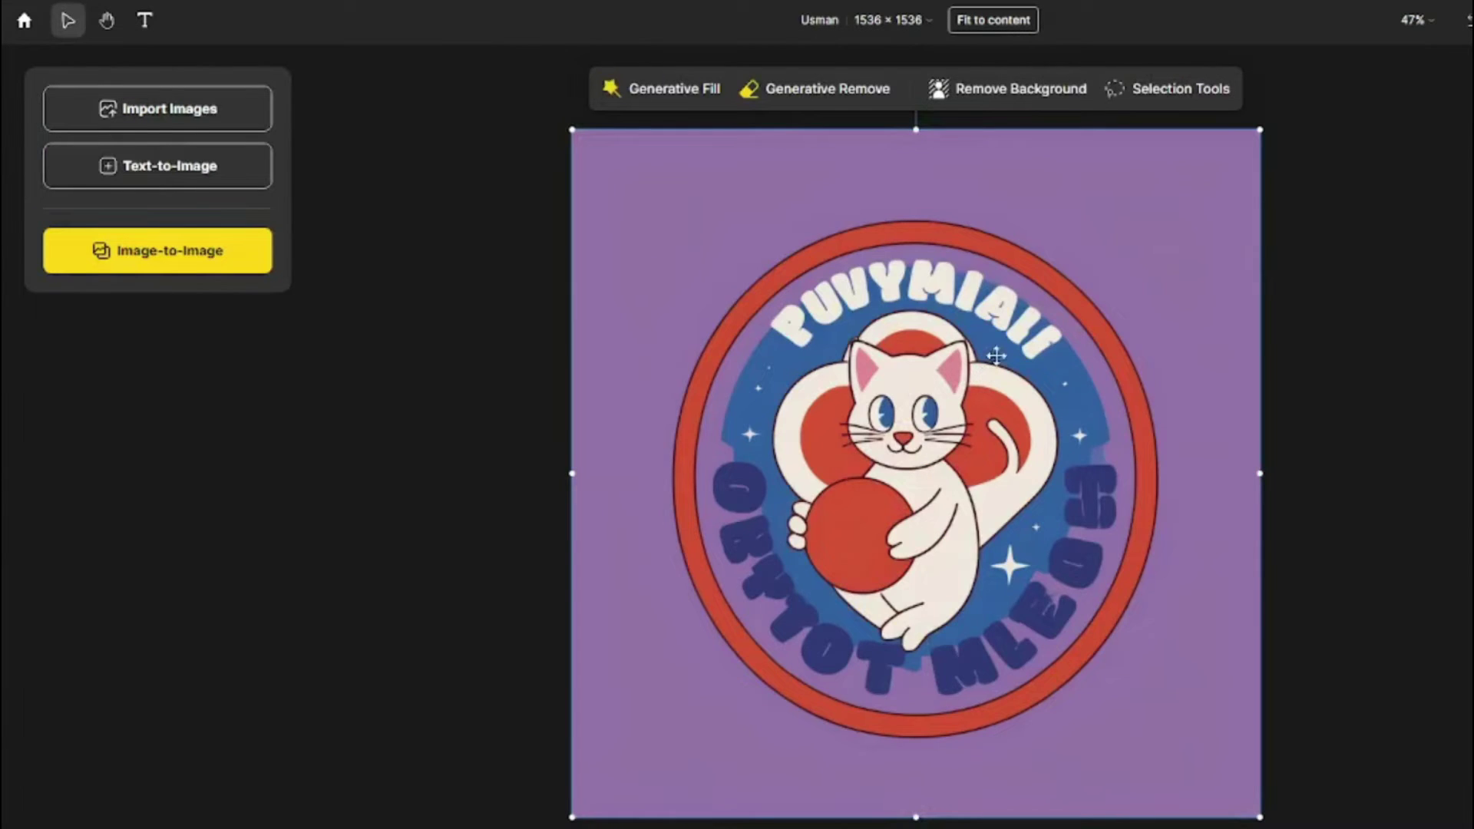
left_click(1056, 405)
key("Delete")
left_click(1056, 405)
key("Delete")
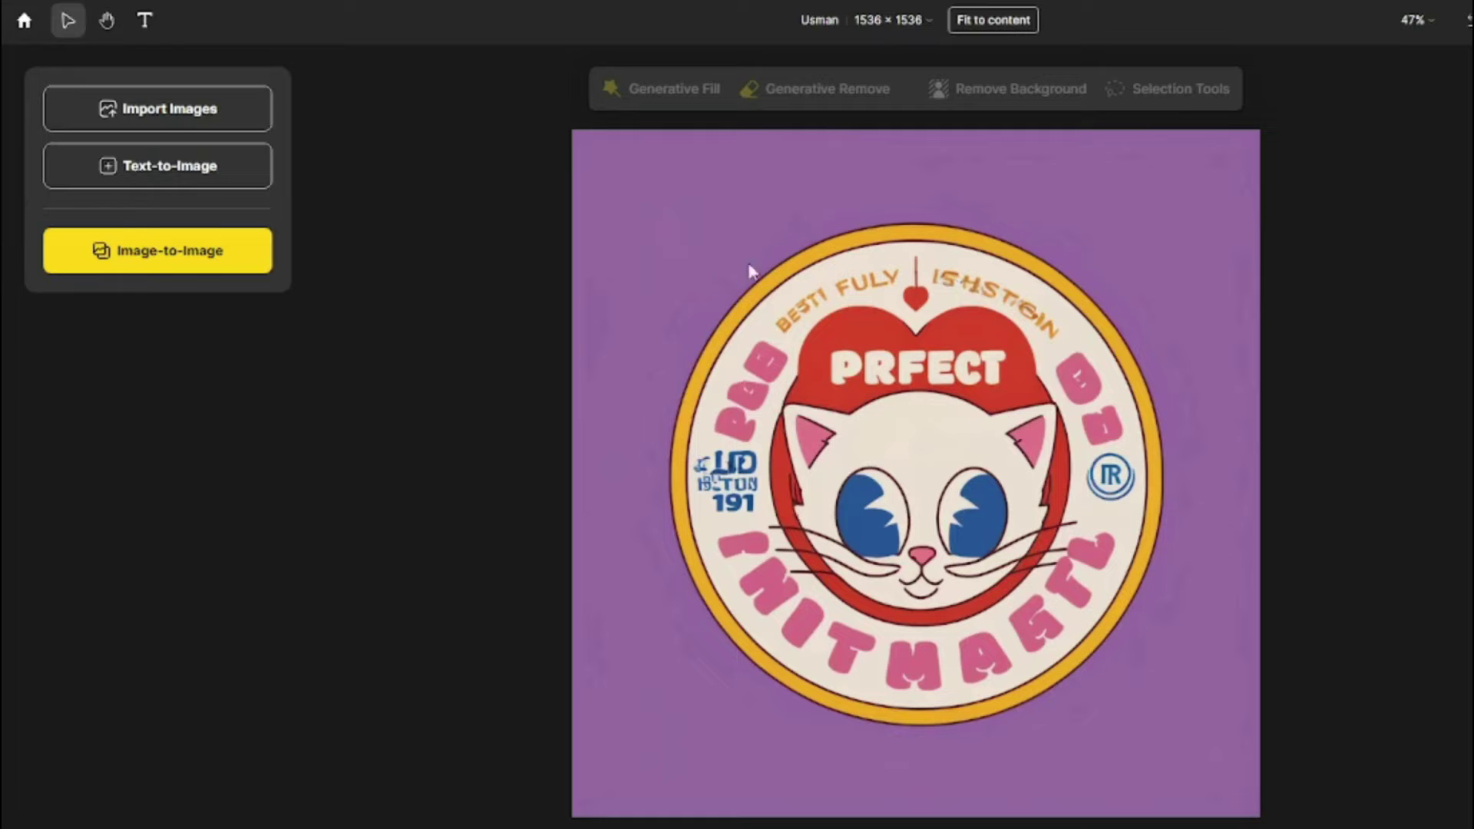
Step: Enter the Text-to-Image prompt "Intersecting and overlapping geometric shapes of various sizes on a gradient background, creating a modern and dynamic atmosphere."
left_click(176, 177)
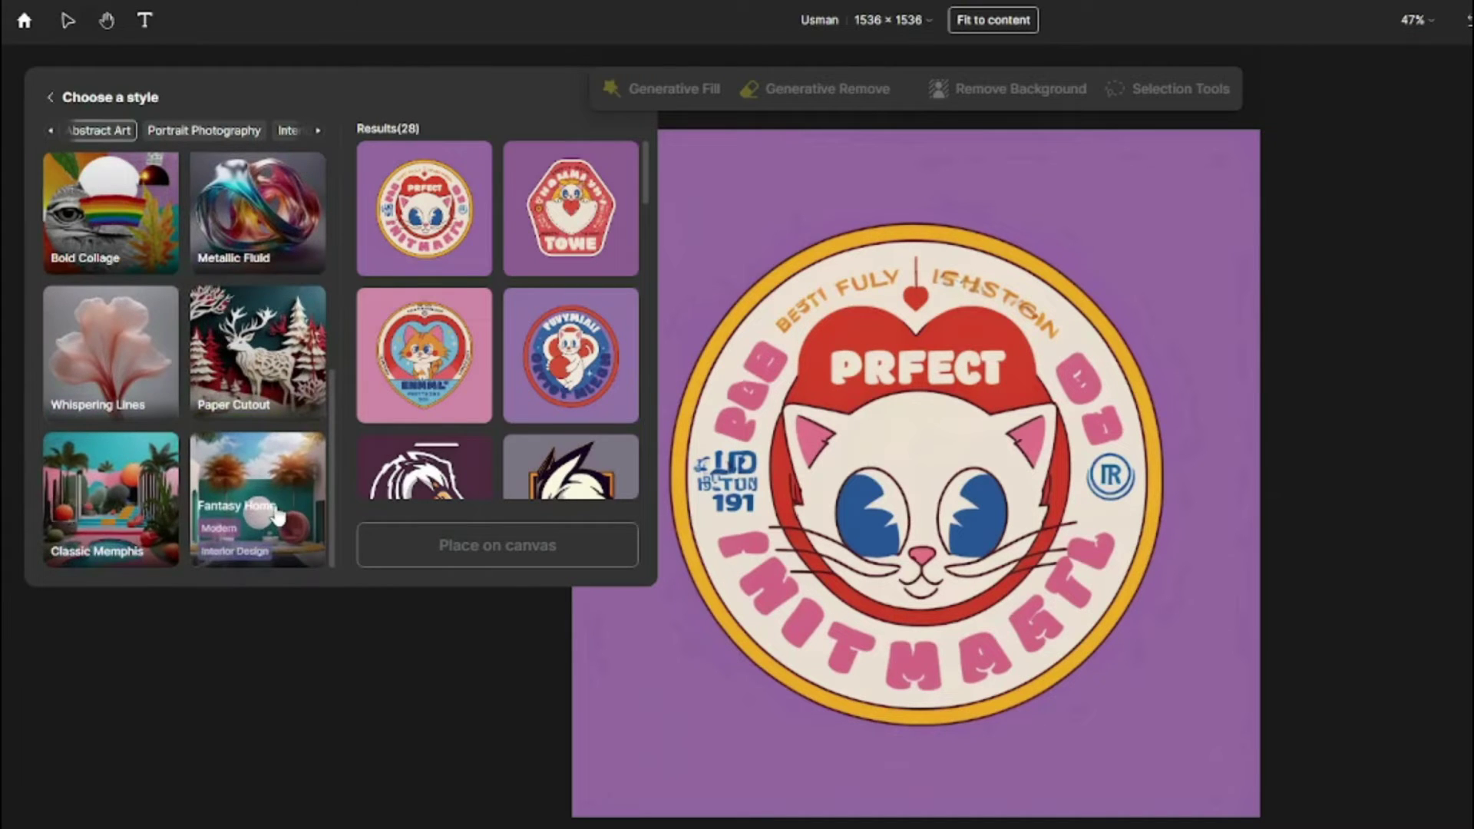
scroll(266, 513, "up", 5)
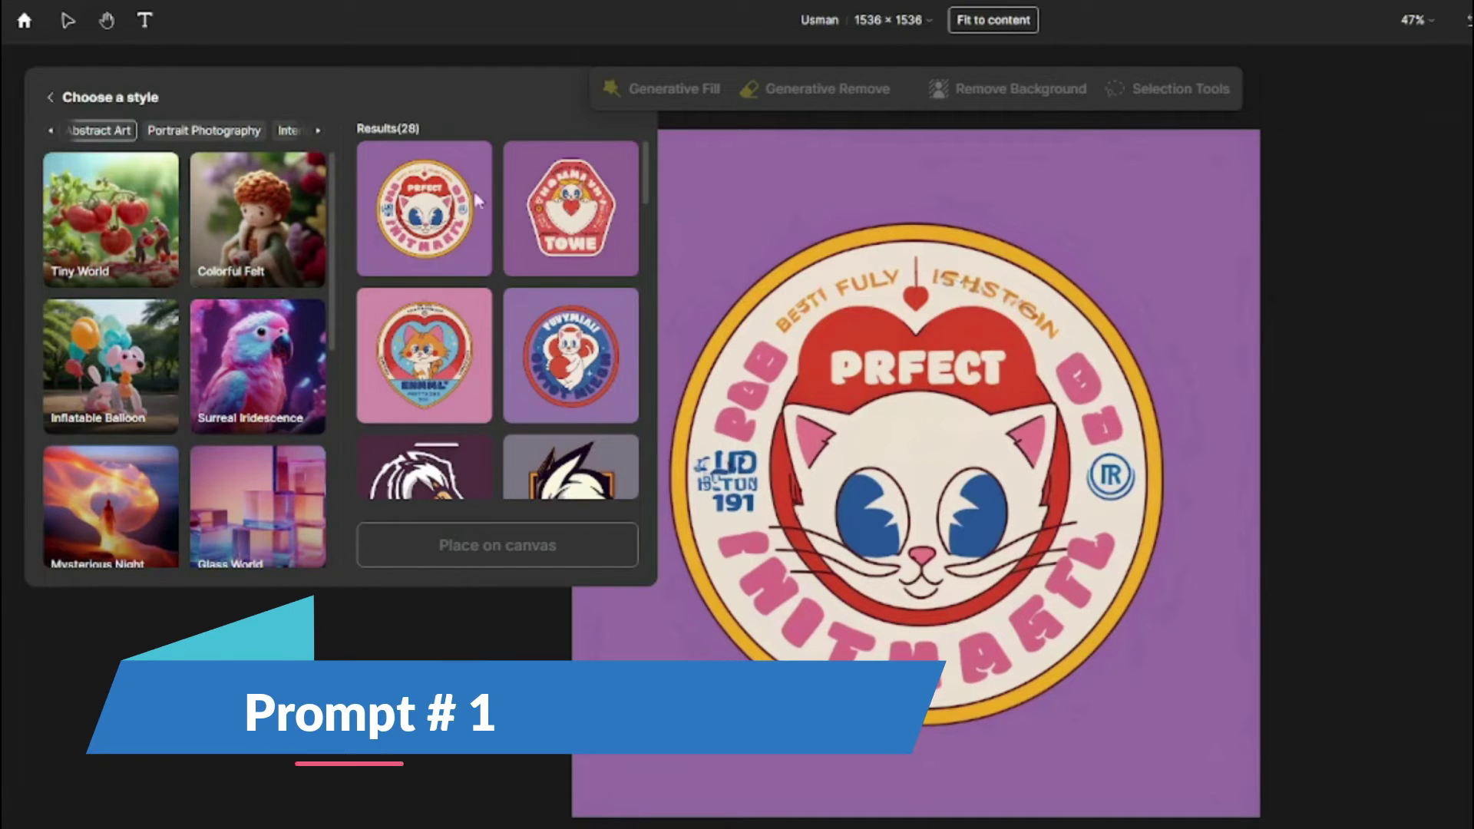
left_click(52, 98)
triple_click(176, 316)
type("Intersecting and overlapping geometric shapes of various sizes on a gradient background, creating a modern and dynamic atmosphere.")
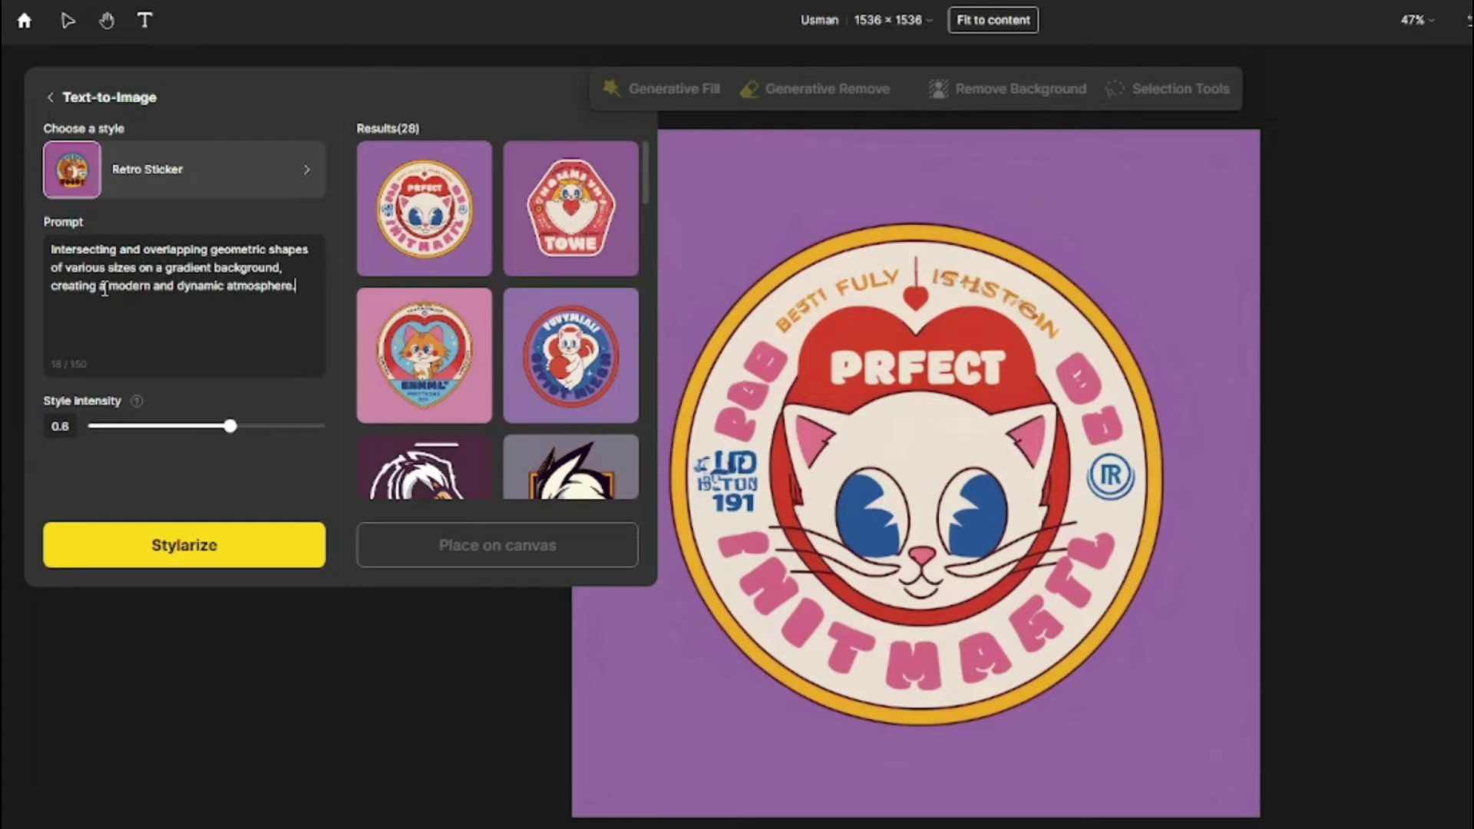
left_click_drag(199, 288, 320, 288)
left_click(309, 284)
Step: Choose the Fantasy Home style and generate the geometric shape images
left_click(201, 171)
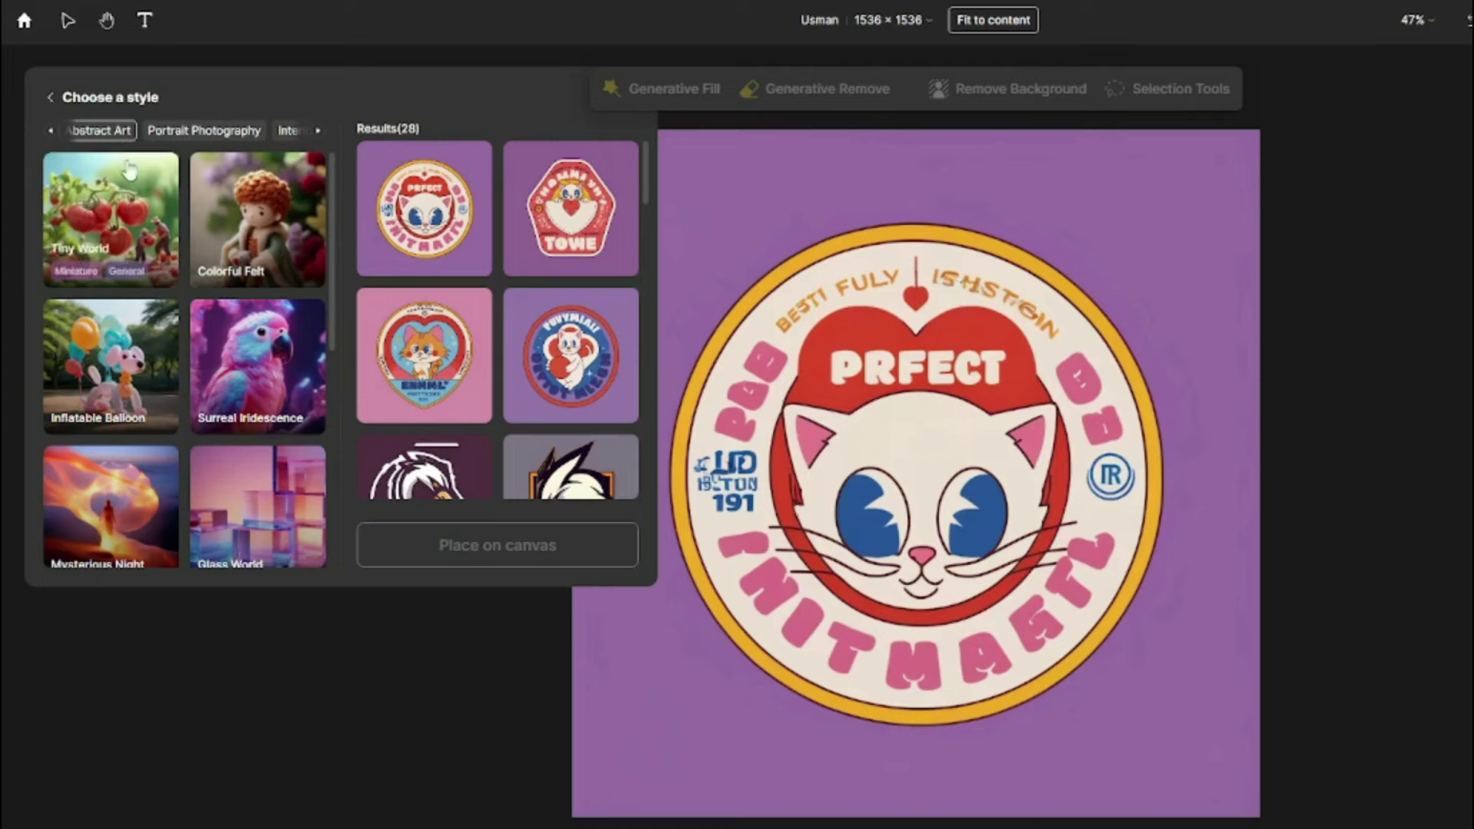
left_click(277, 480)
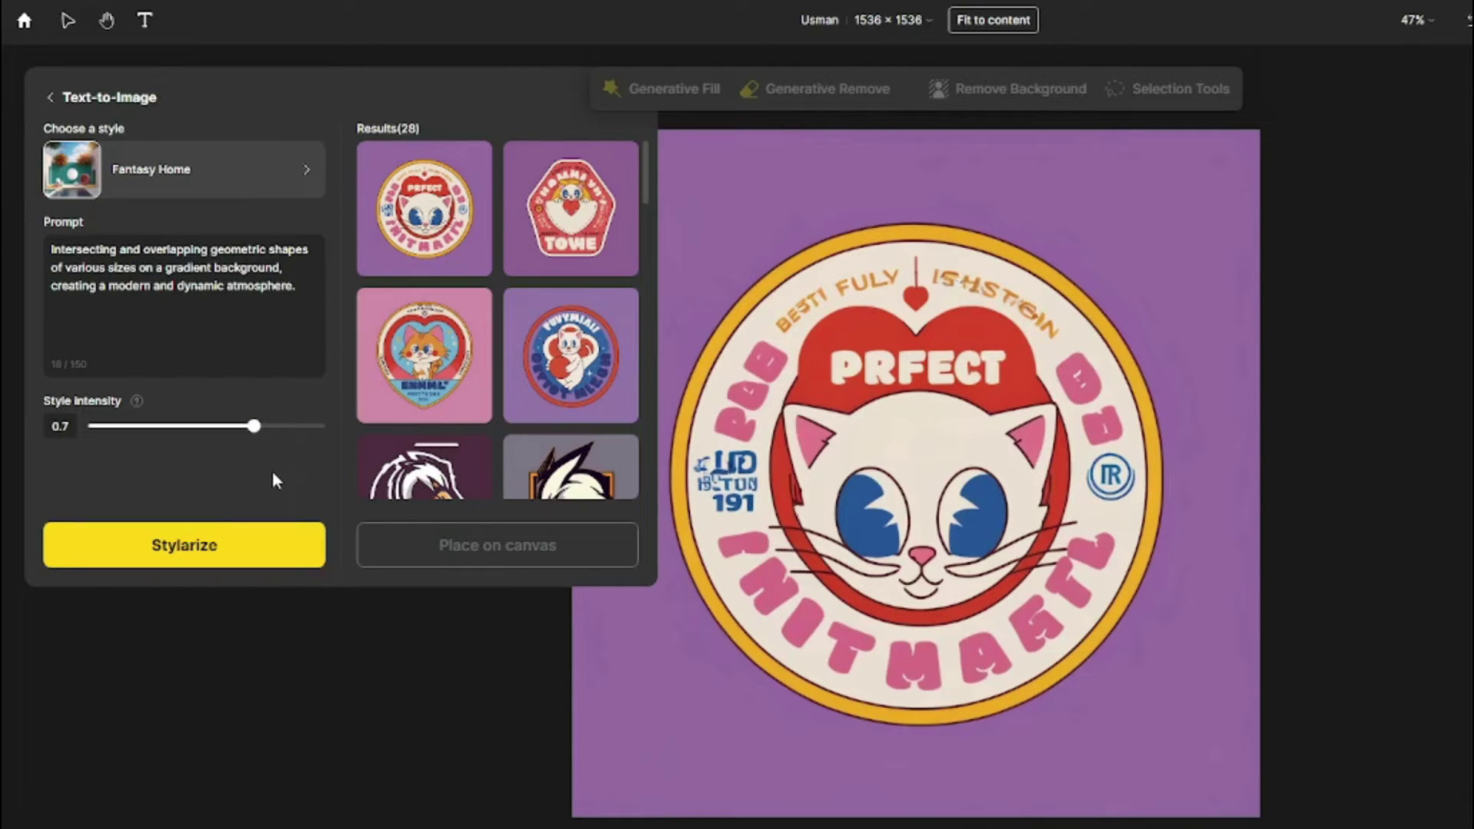
left_click(278, 541)
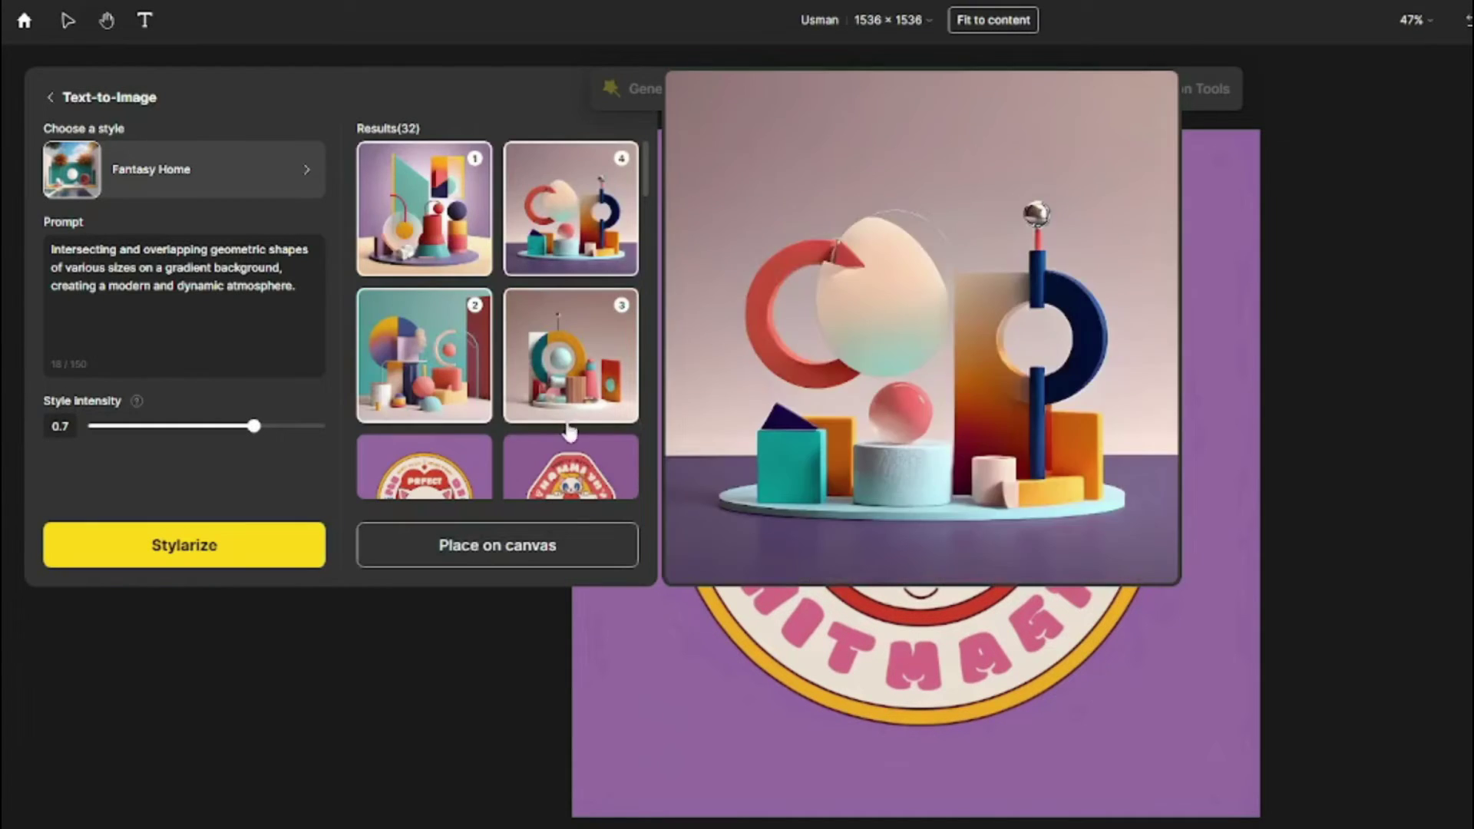
Step: Place the four selected geometric images on the canvas, view each one and remove them again down to the kitten badge
left_click(566, 542)
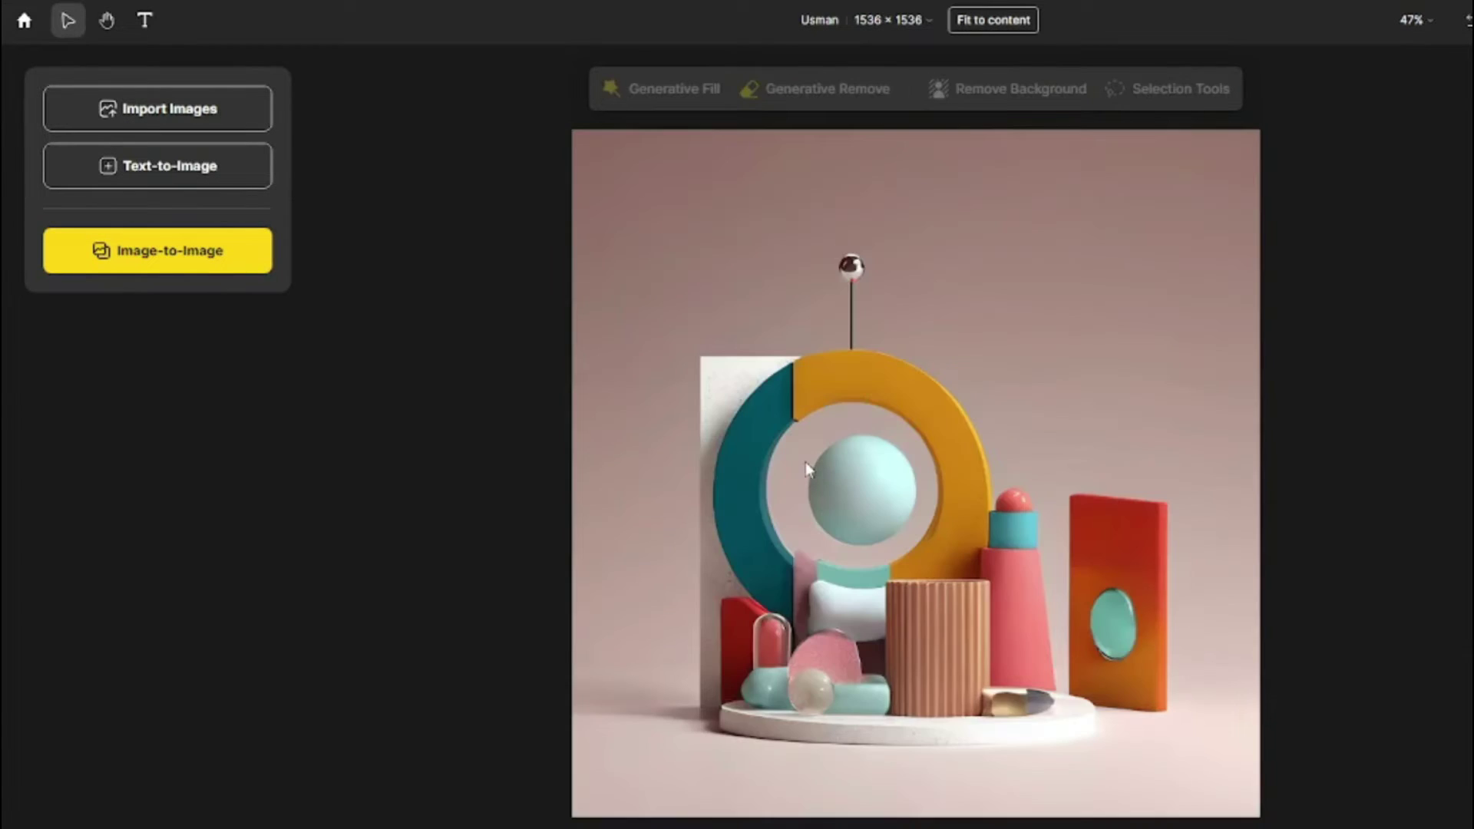
left_click(804, 458)
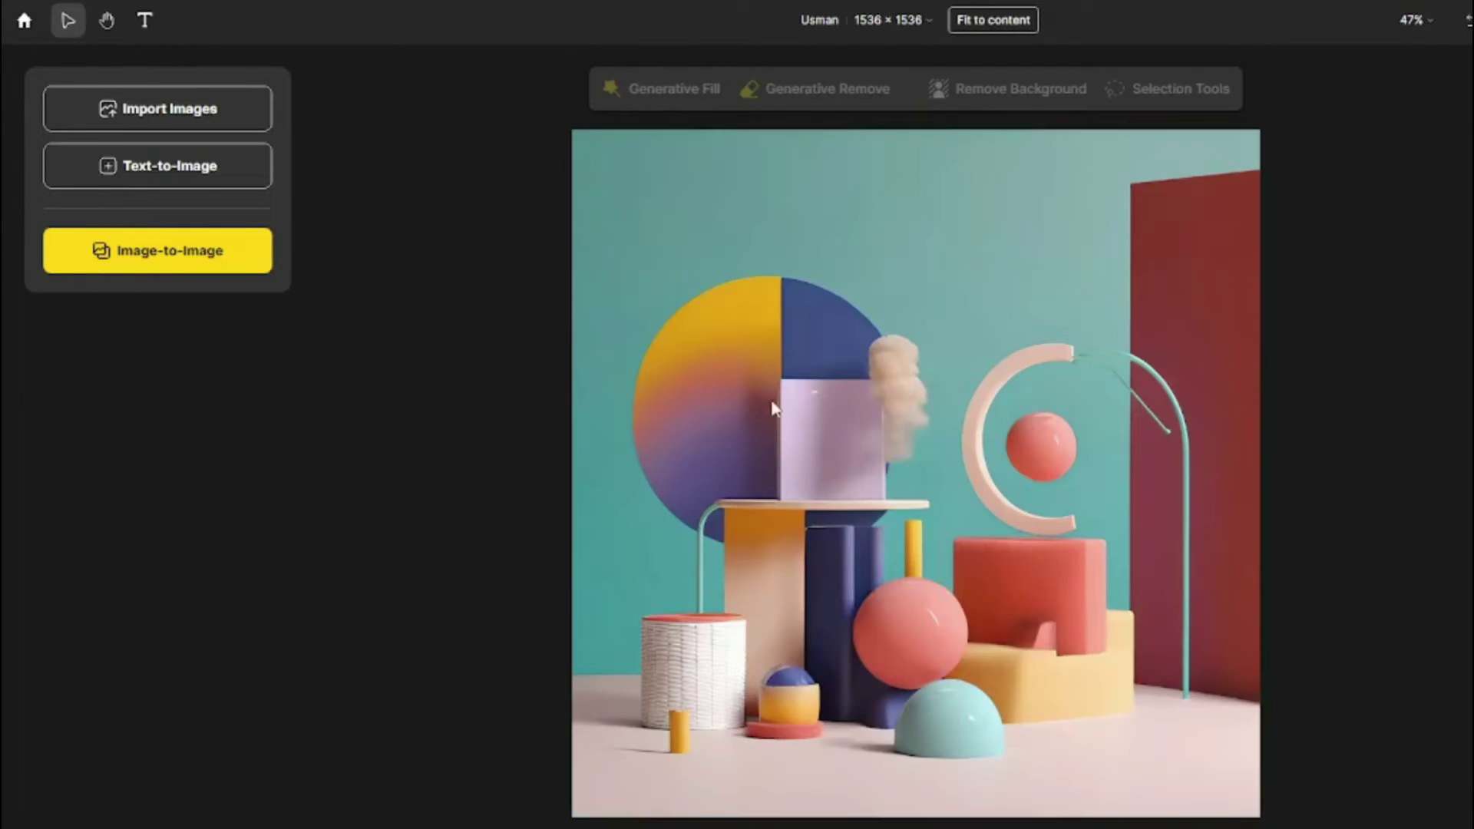
left_click(857, 430)
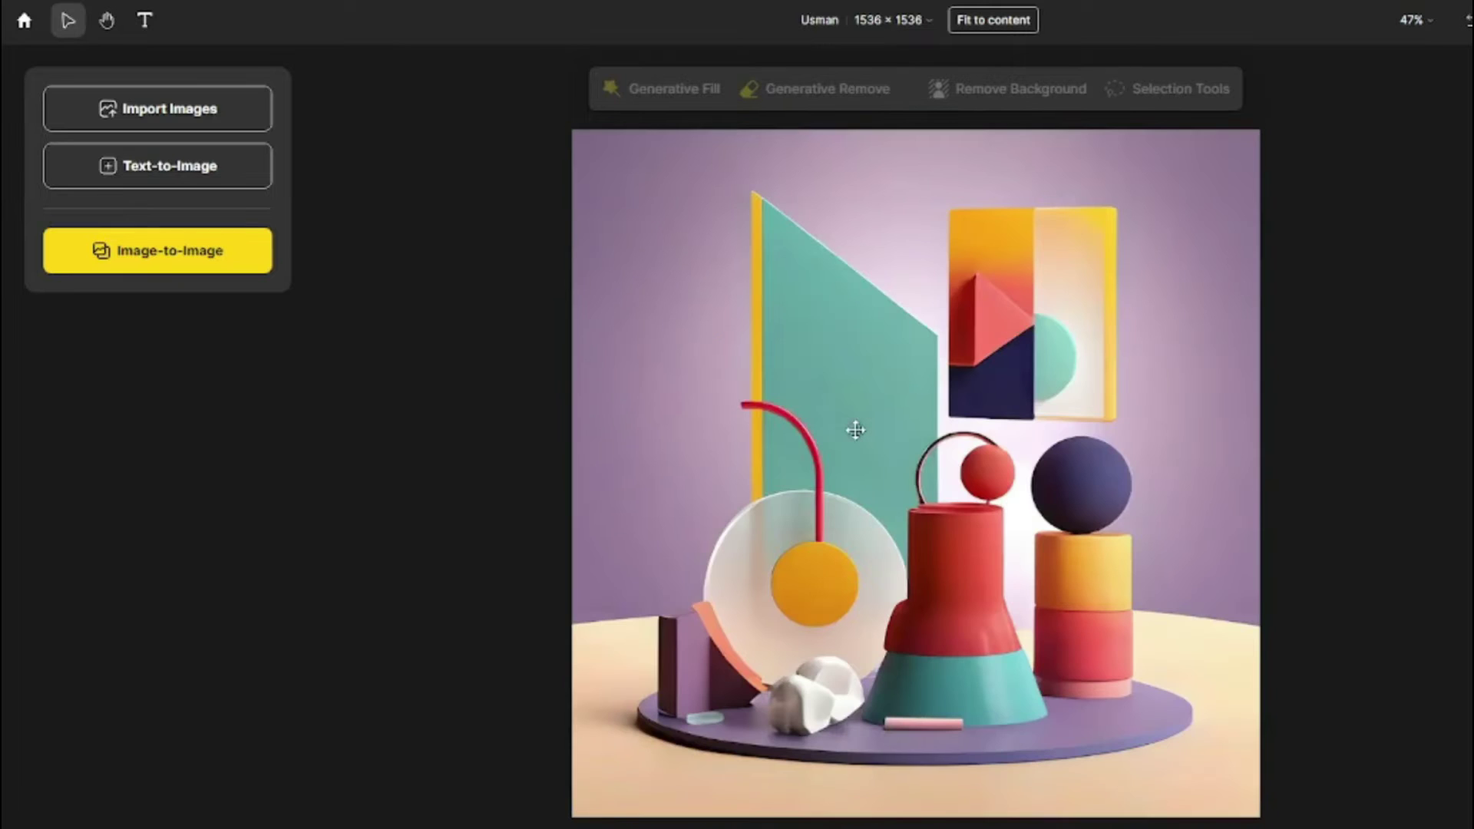
left_click(852, 430)
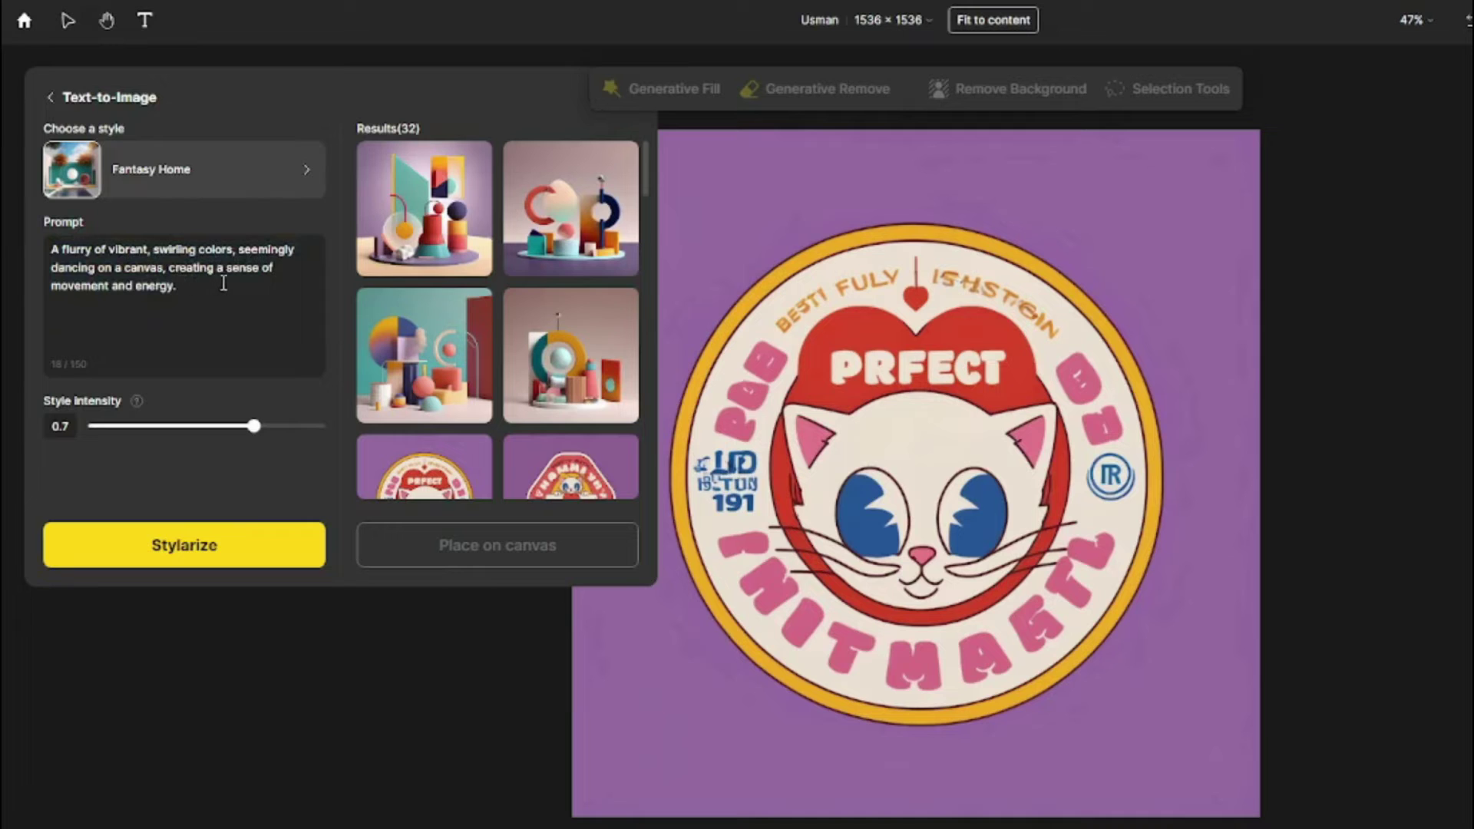
Step: Choose the Paper Cutout style and generate images from the vibrant, swirling colors prompt
left_click(235, 196)
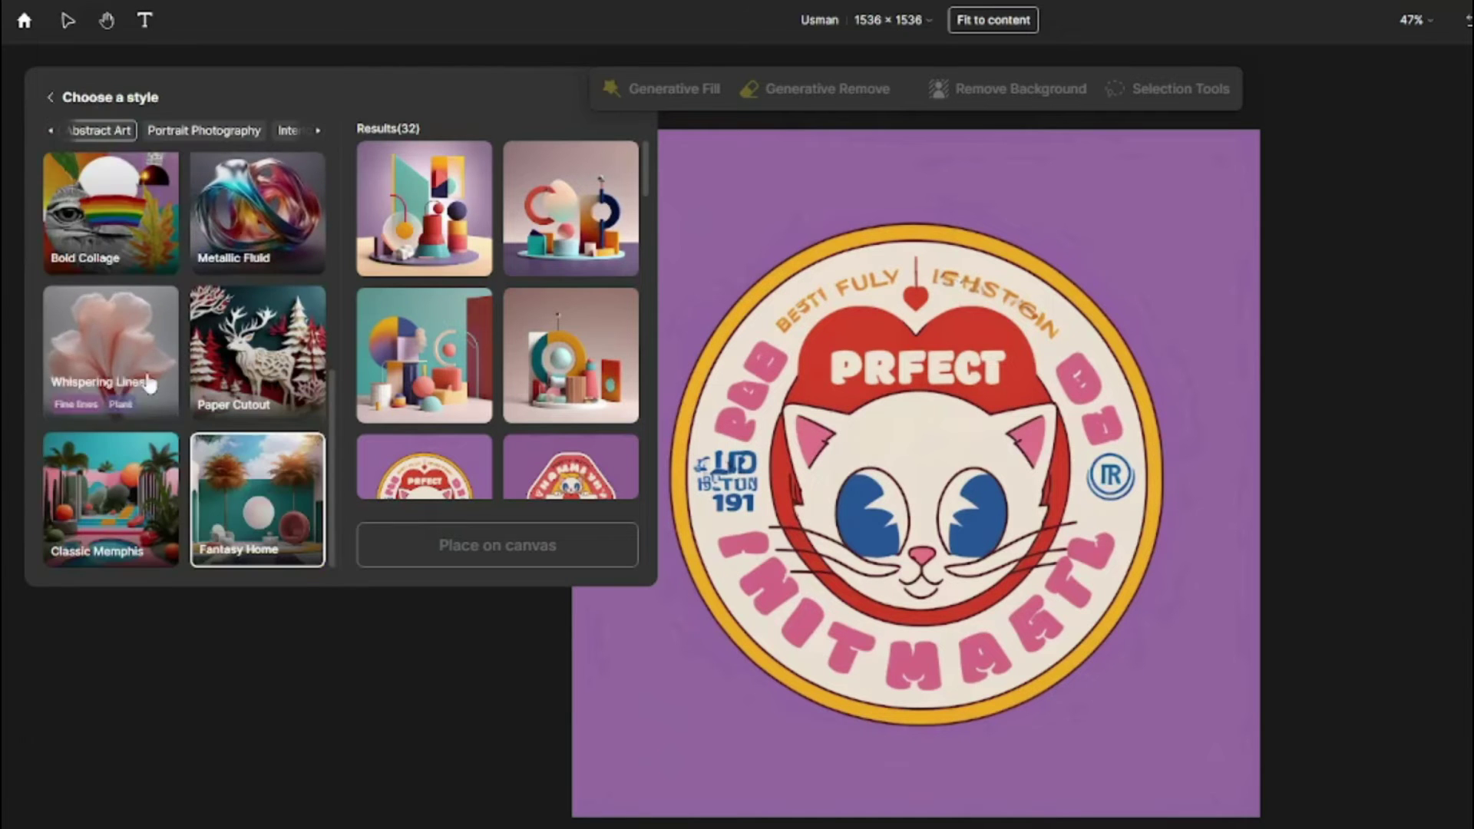
left_click(261, 311)
left_click(230, 543)
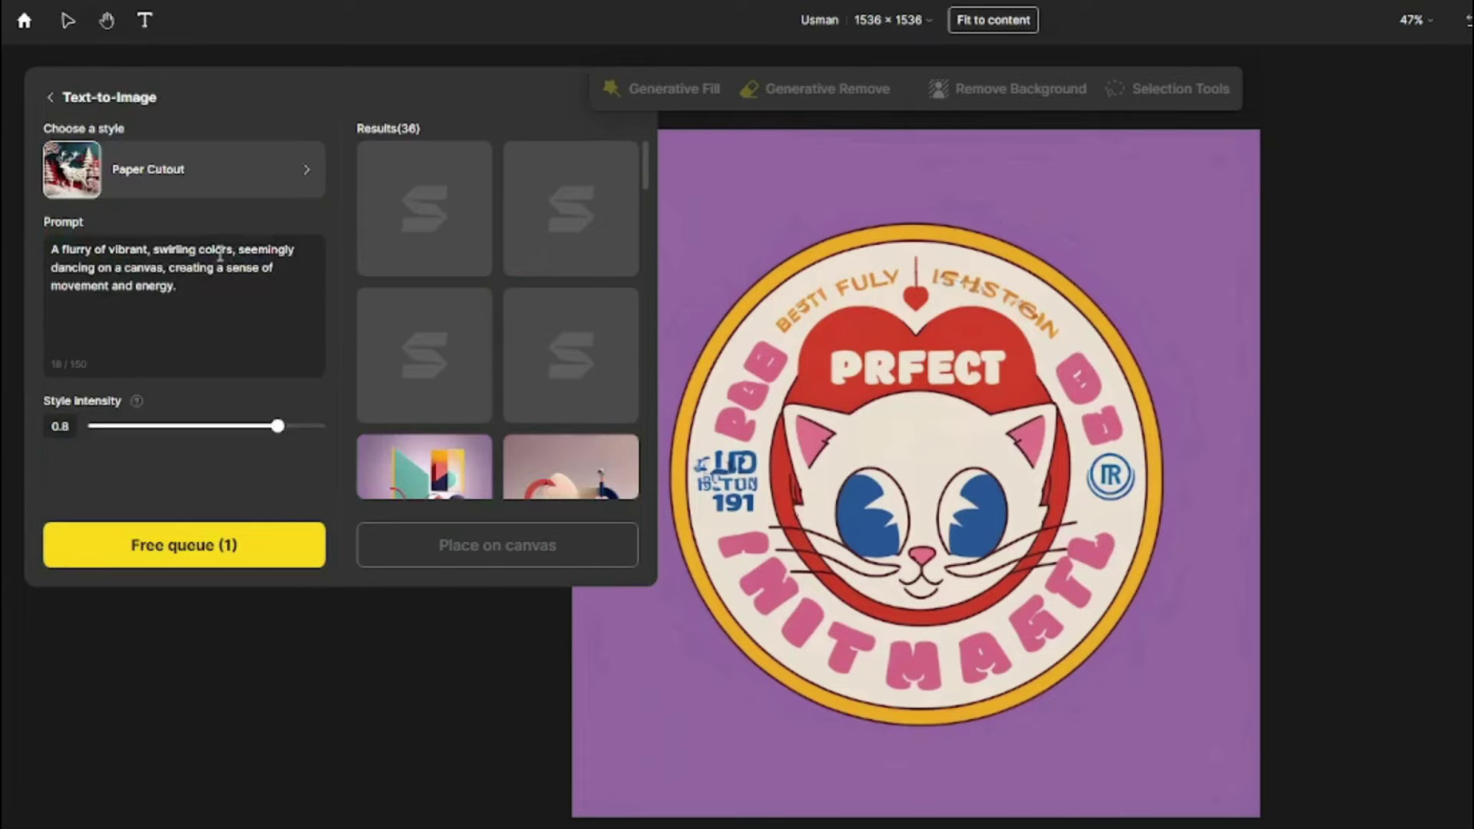
Step: Place the paper cutout wave images on the canvas, view each one and remove them again down to the kitten badge
mouse_move(565, 233)
left_click(527, 547)
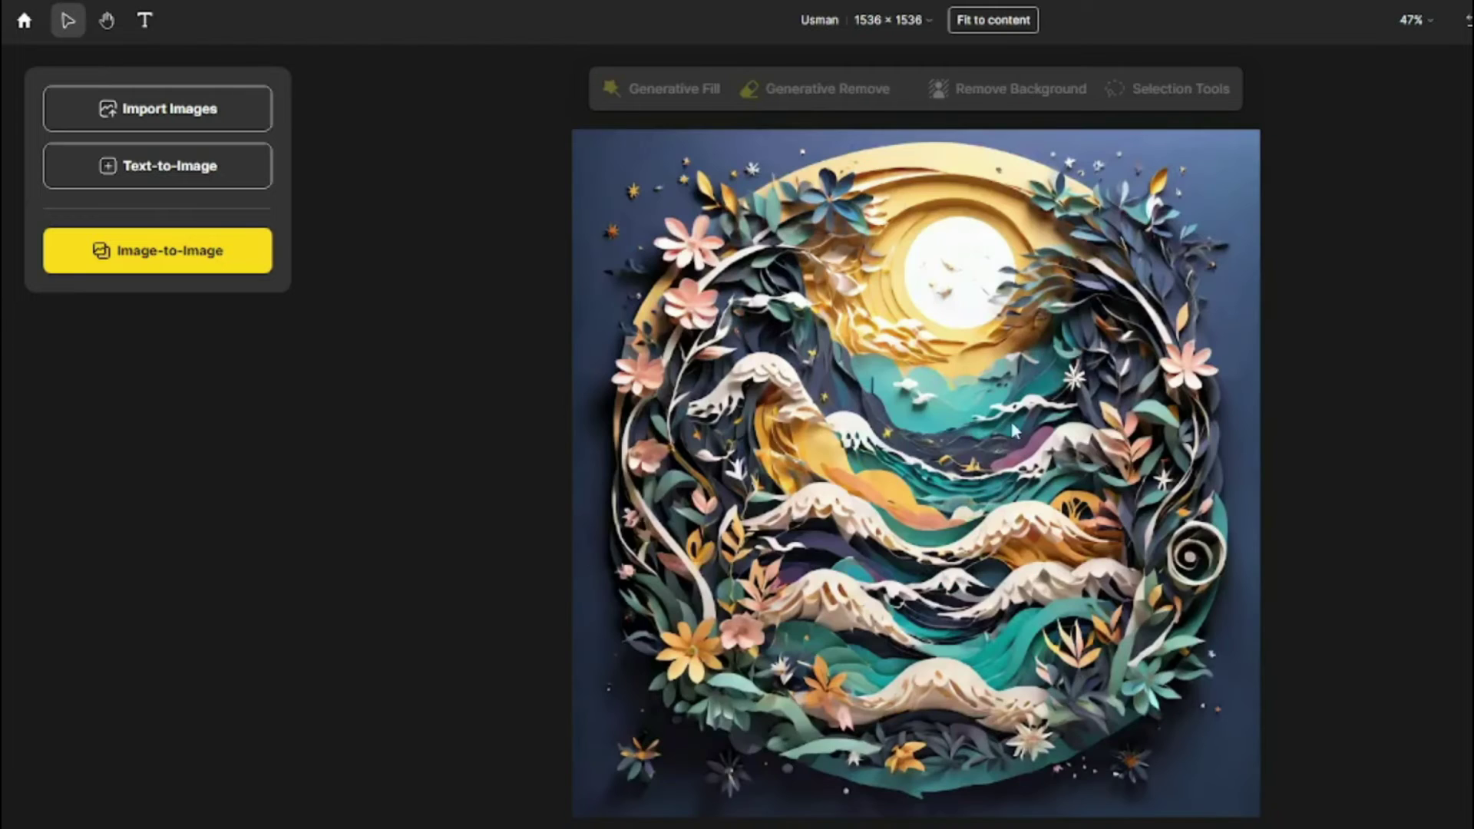
left_click(1011, 417)
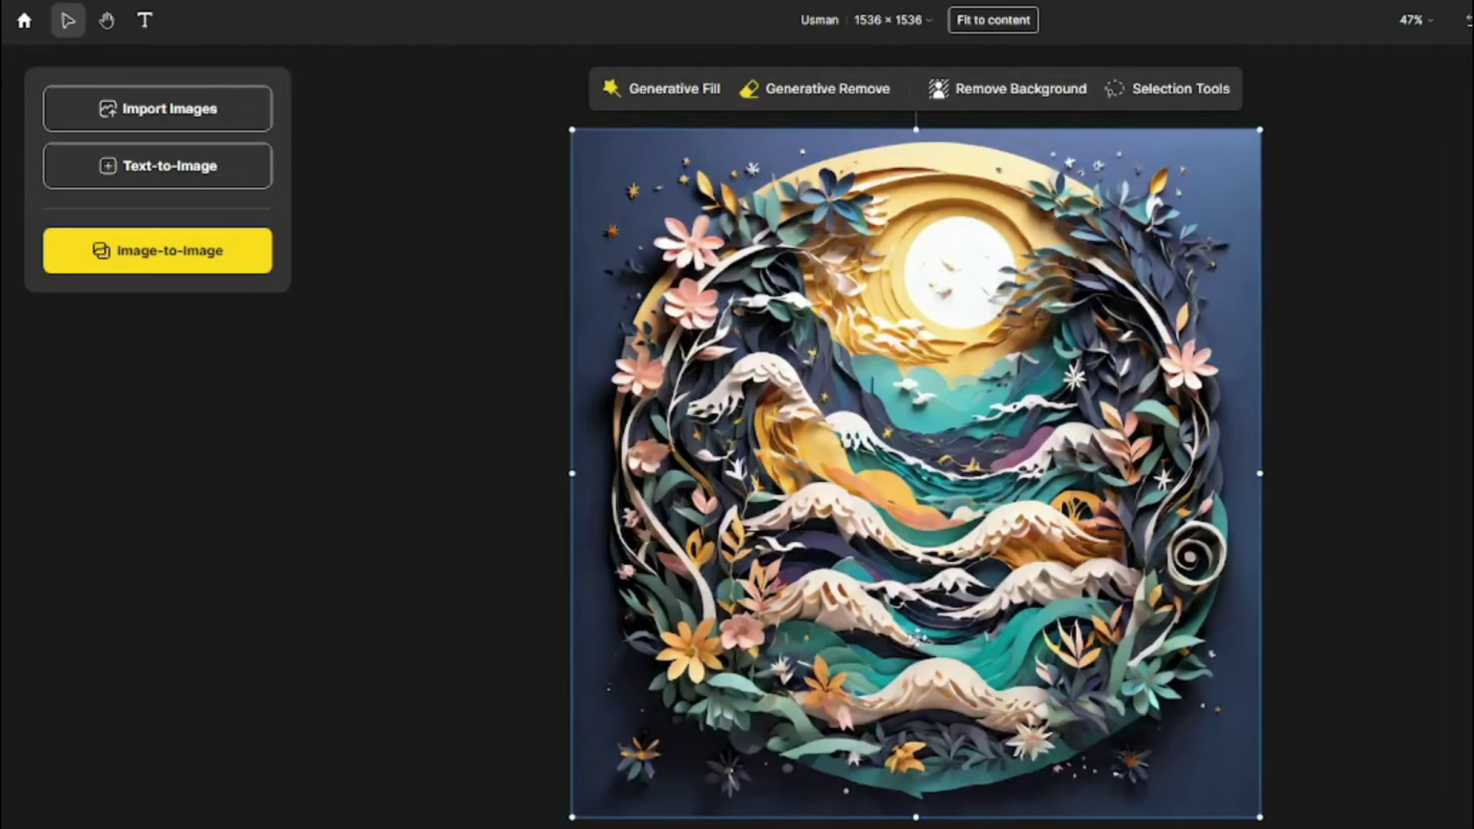
scroll(1022, 504, "up", 3)
scroll(1022, 504, "down", 3)
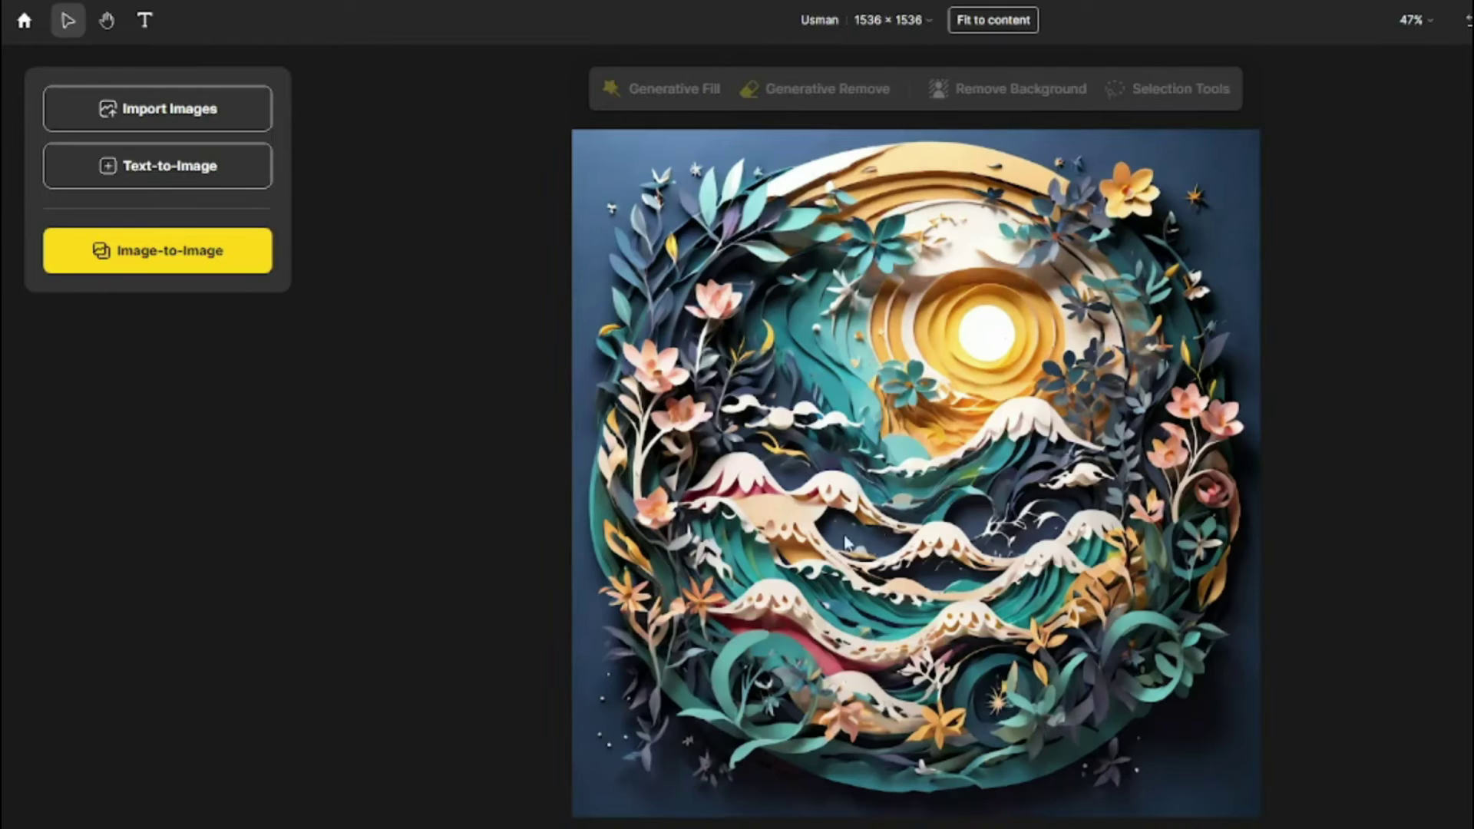
left_click(874, 532)
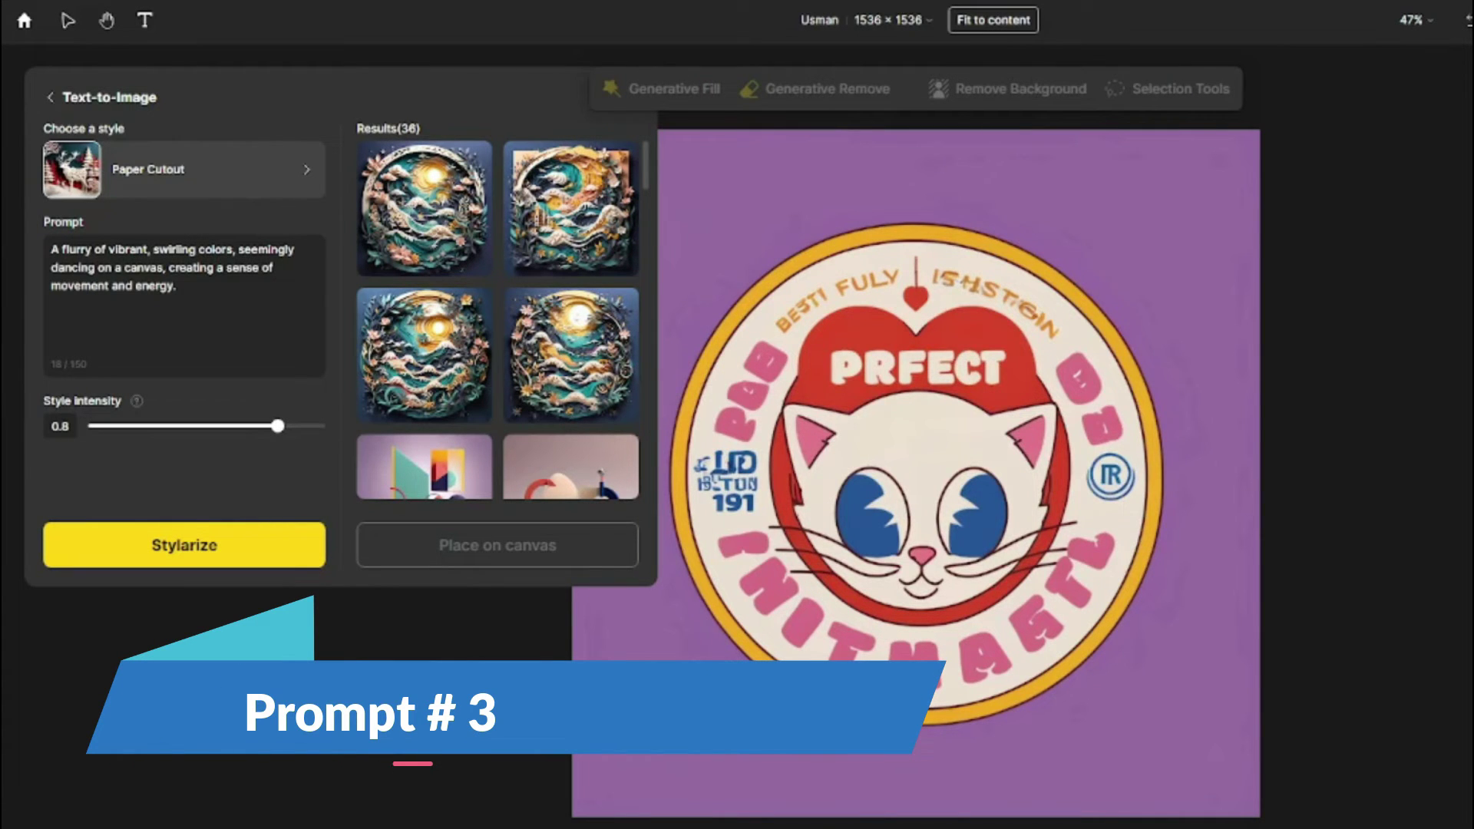
Step: Replace the prompt with "A burst of bright colors and shapes, resembling a child's dream of a candy land, creating a whimsical and joyful atmosphere."
key("ctrl+a")
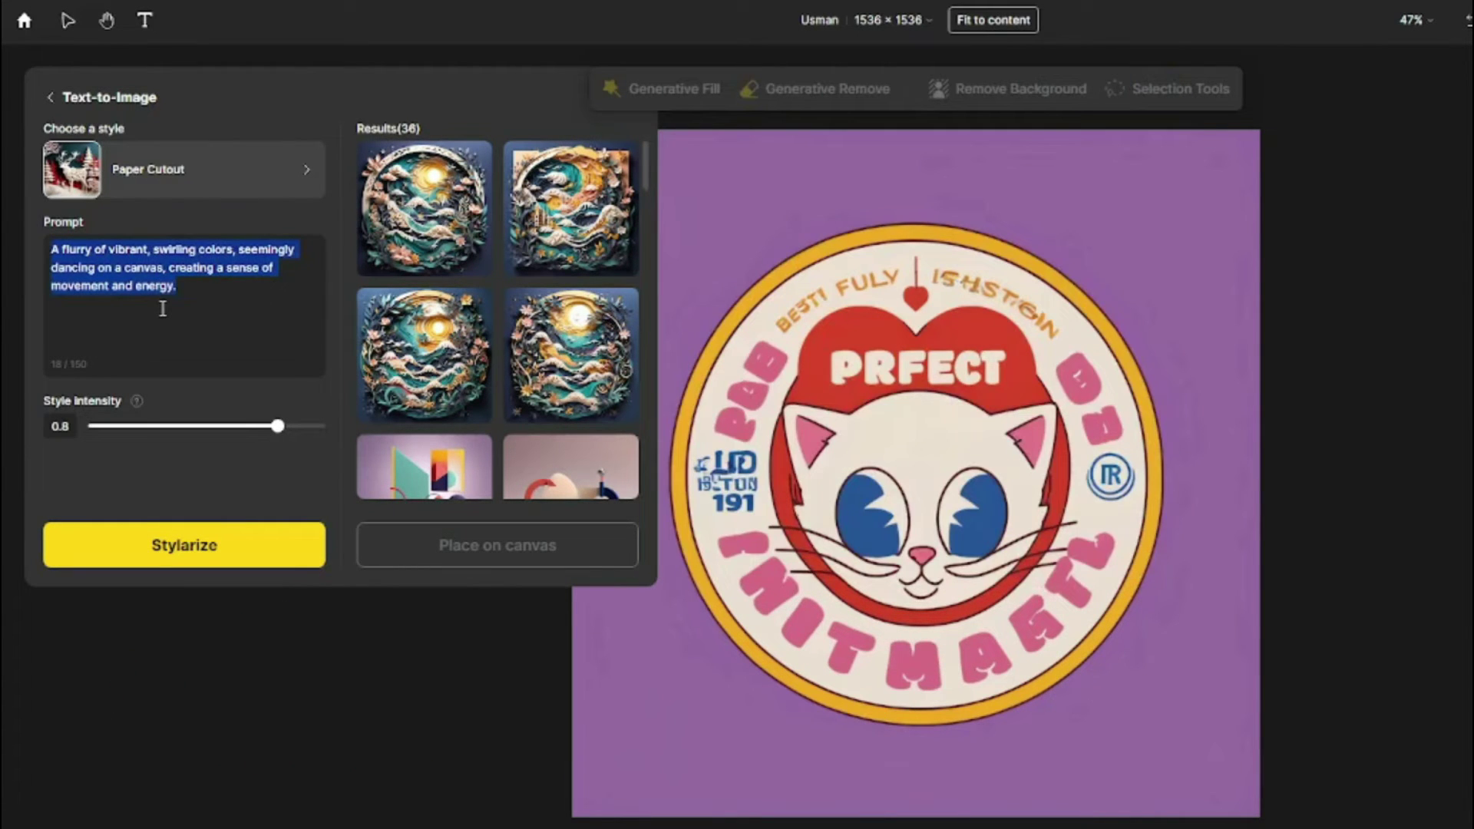
type("A burst of bright colors and shapes, resembling a child's dream of a candy land, creating a whimsical and joyful atmosphere.")
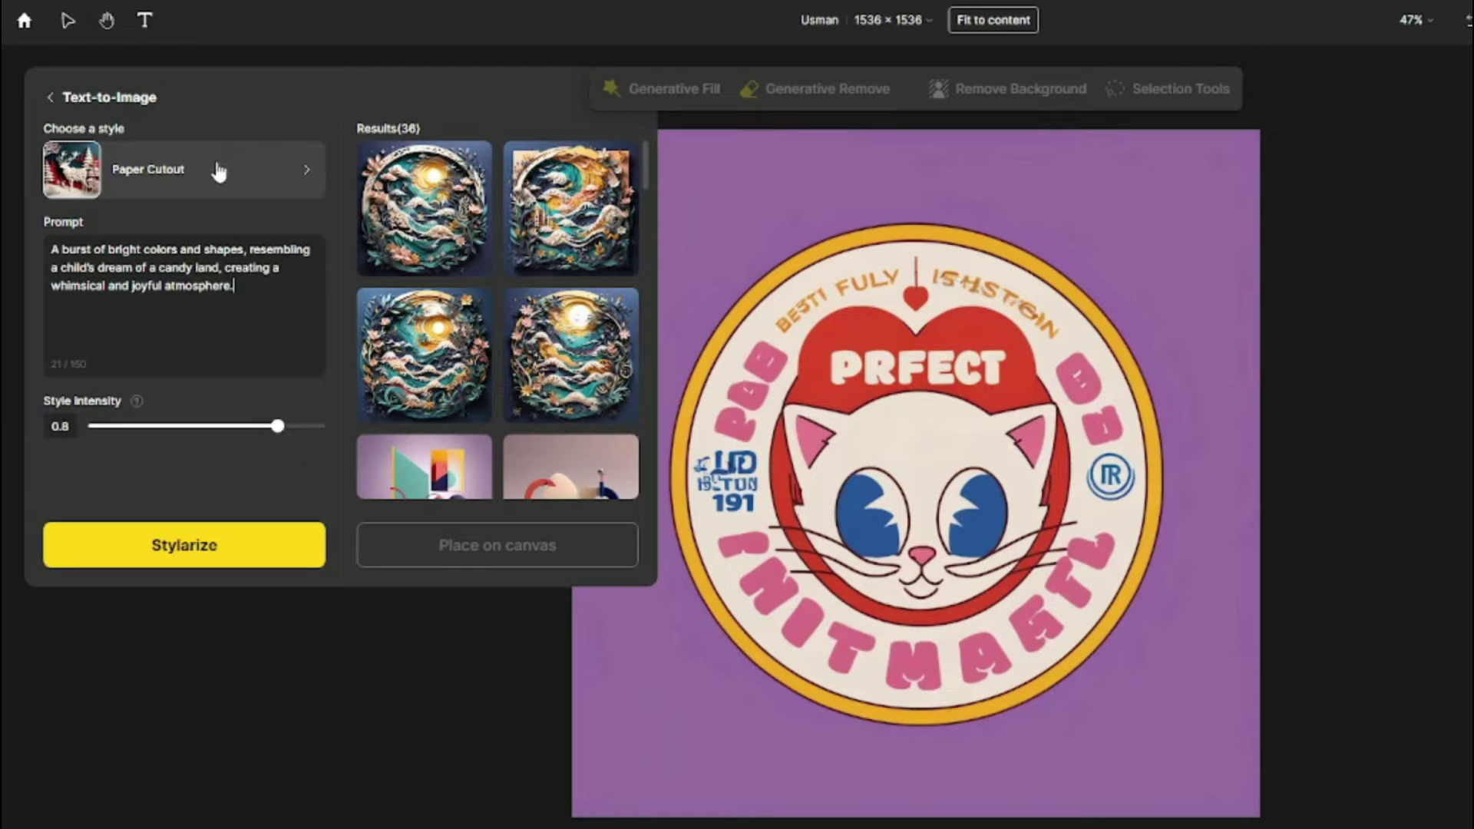
Step: Choose the Tiny World style from Abstract Art and generate the candy land images
left_click(219, 176)
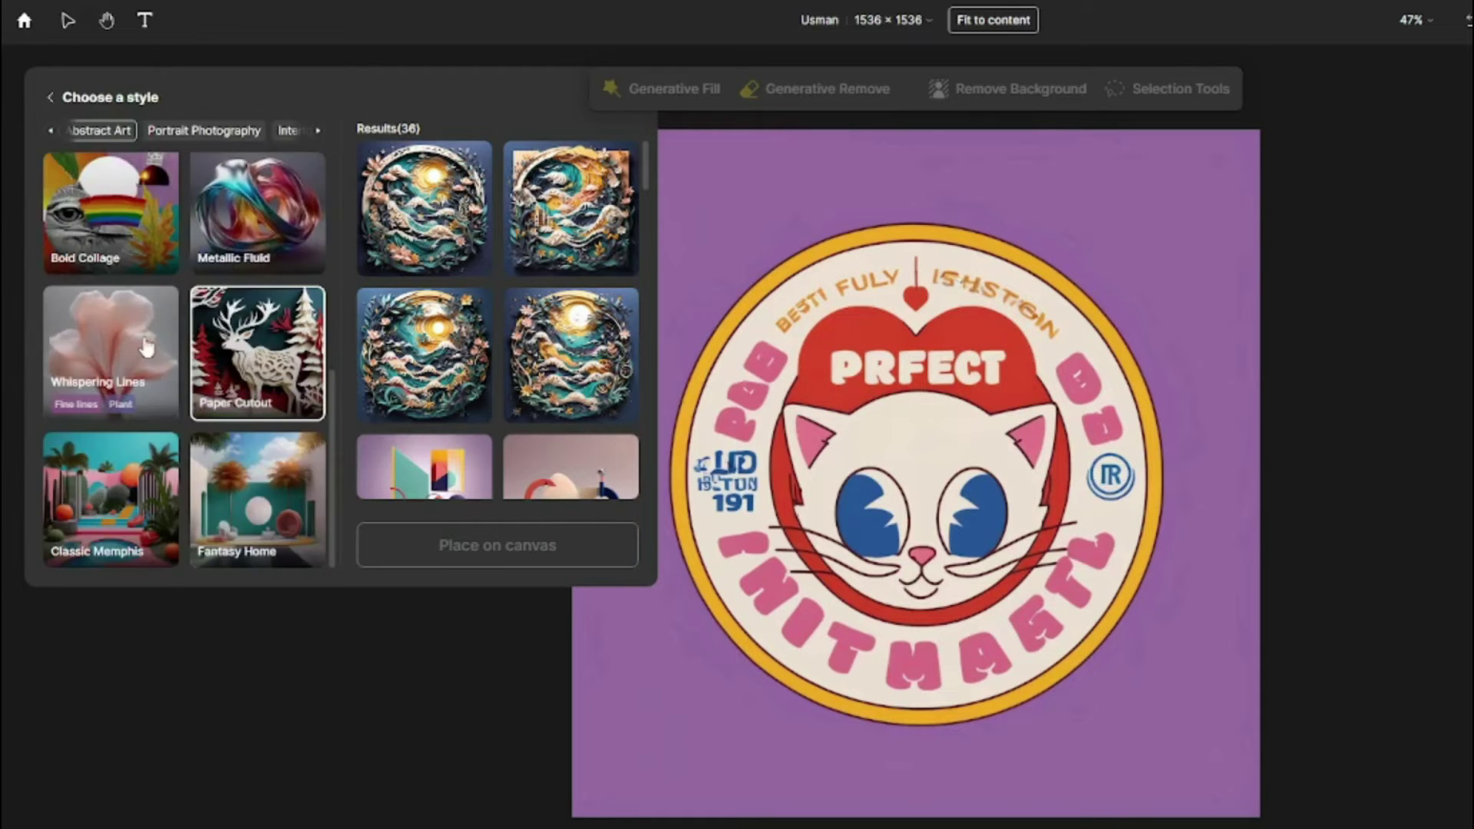
scroll(146, 348, "up", 5)
scroll(116, 345, "up", 2)
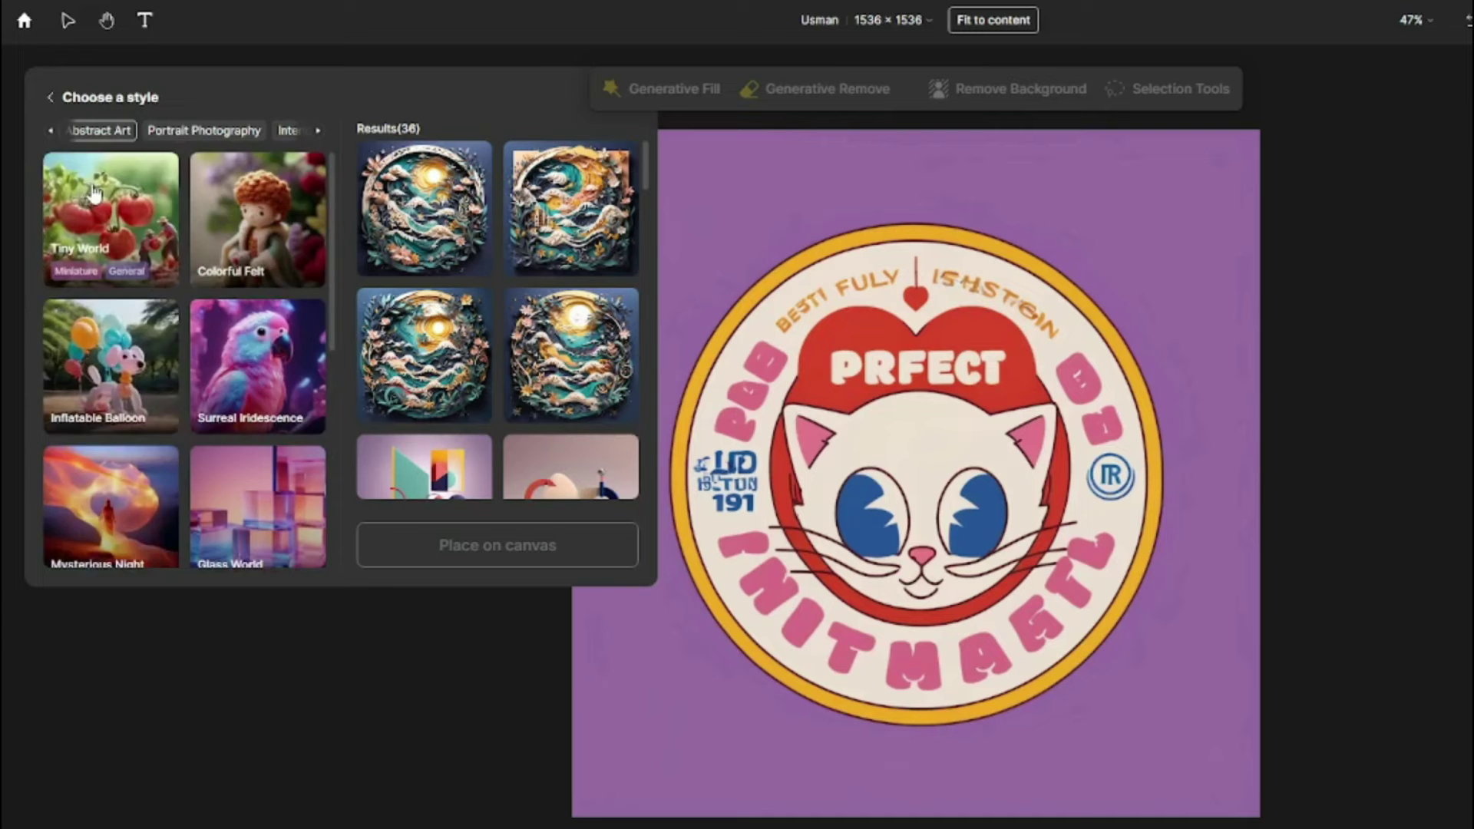
left_click(111, 223)
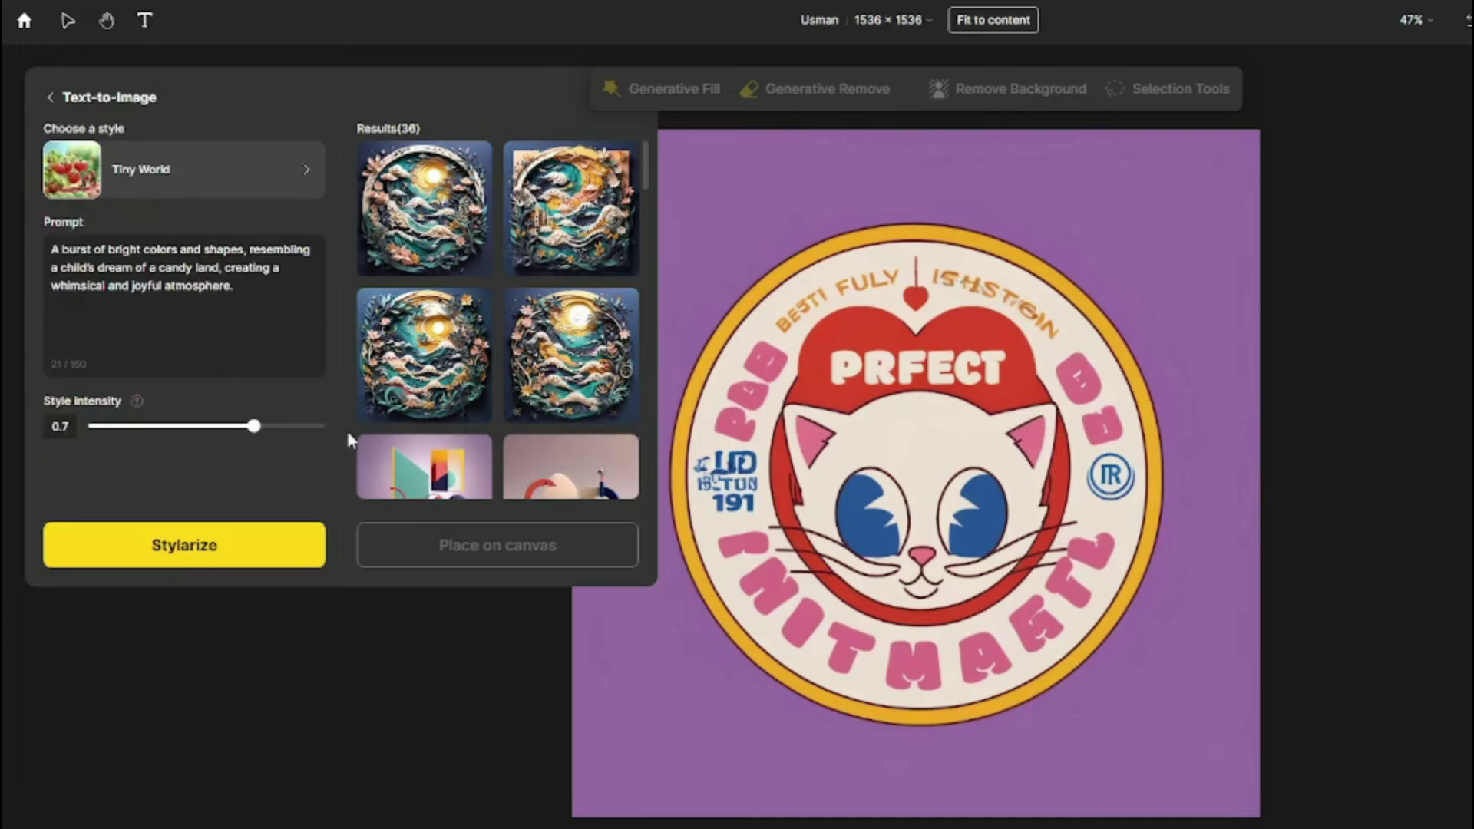
left_click(216, 555)
mouse_move(556, 346)
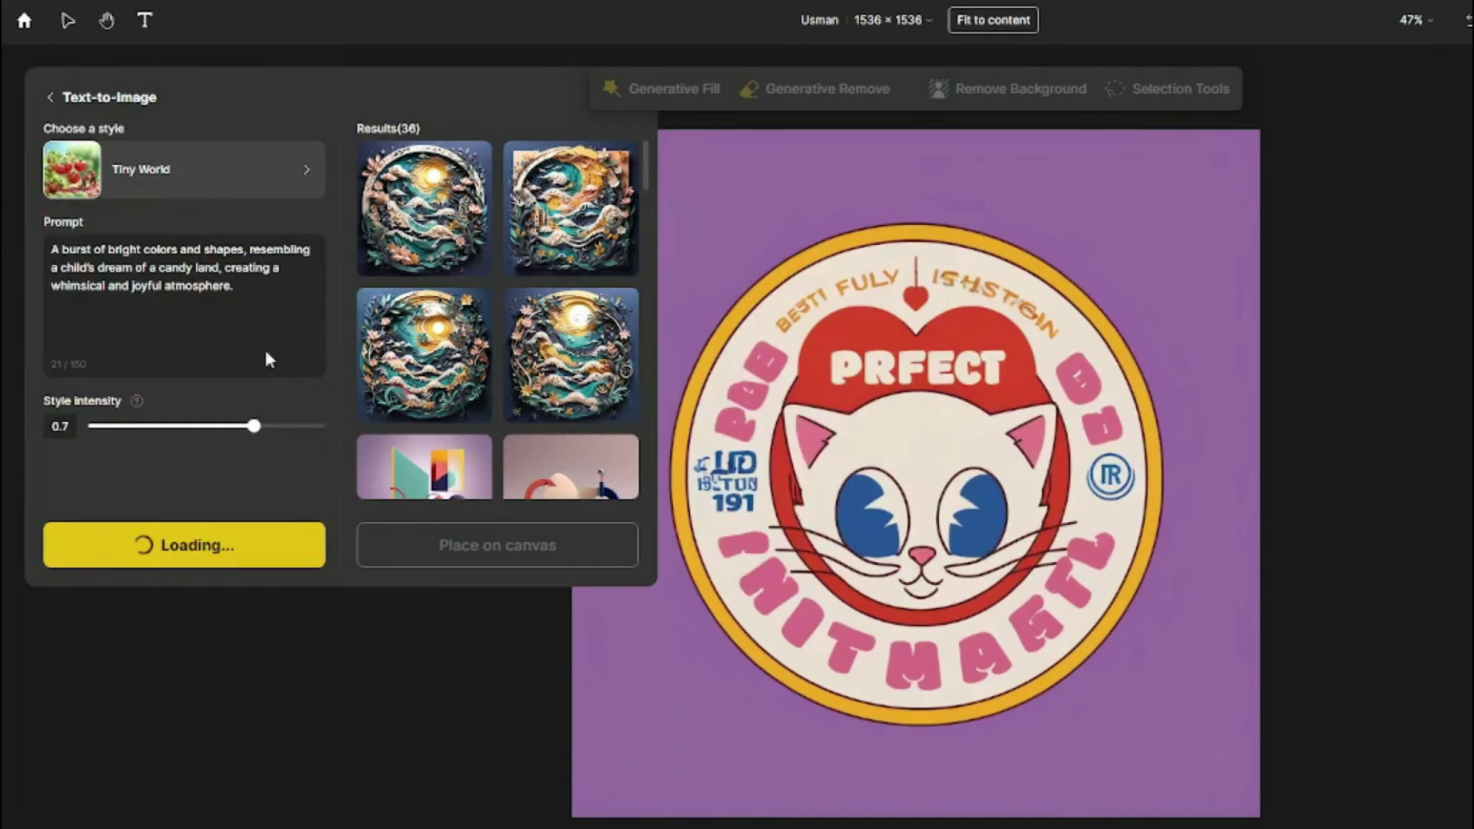
scroll(565, 369, "down", 5)
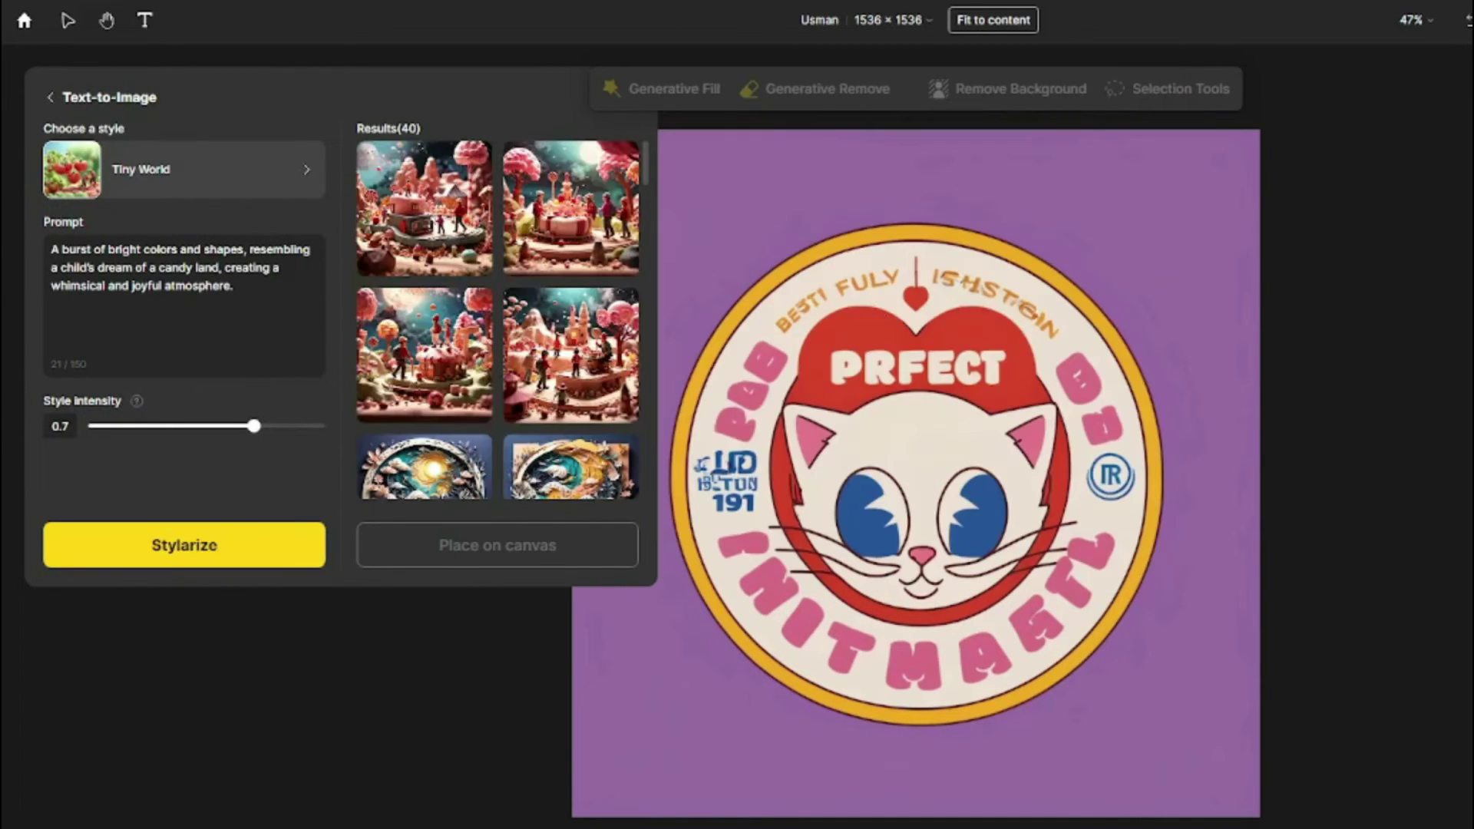
mouse_move(467, 349)
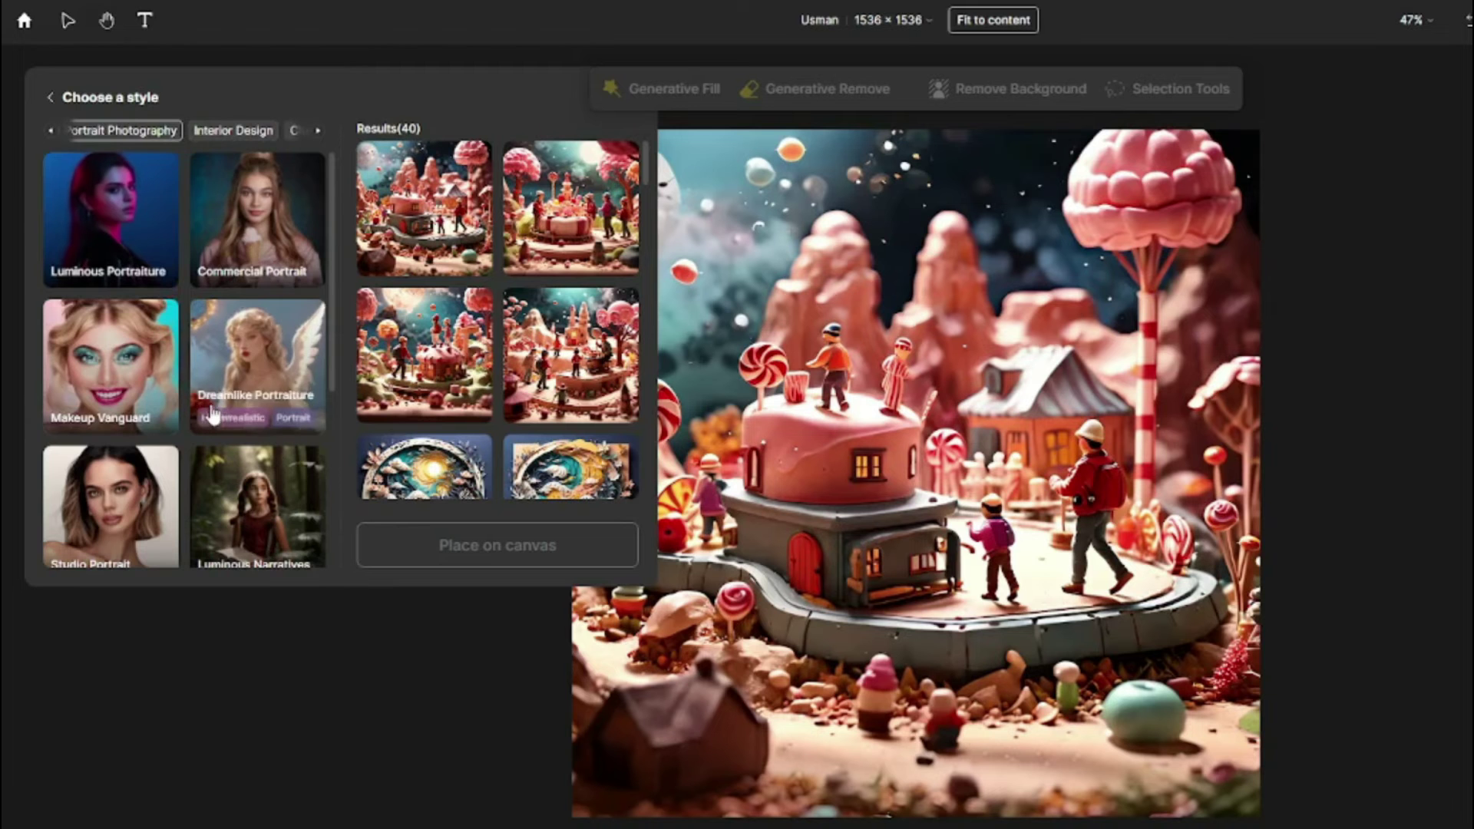
Step: Choose the Realistic style from Portrait Photography and generate portraits from the prompt about a woman with freckles and curly hair
scroll(192, 384, "down", 3)
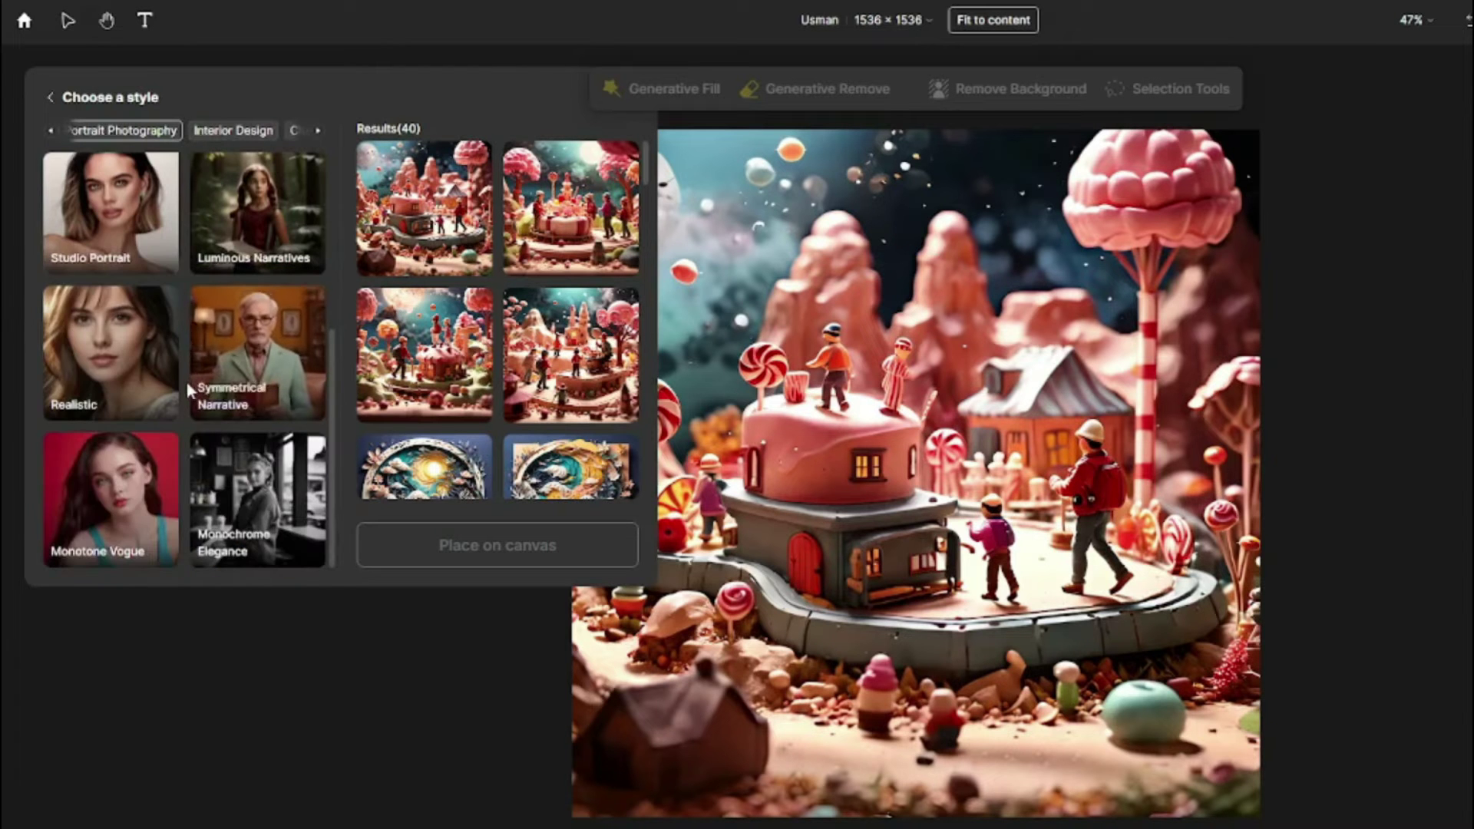
scroll(189, 376, "up", 3)
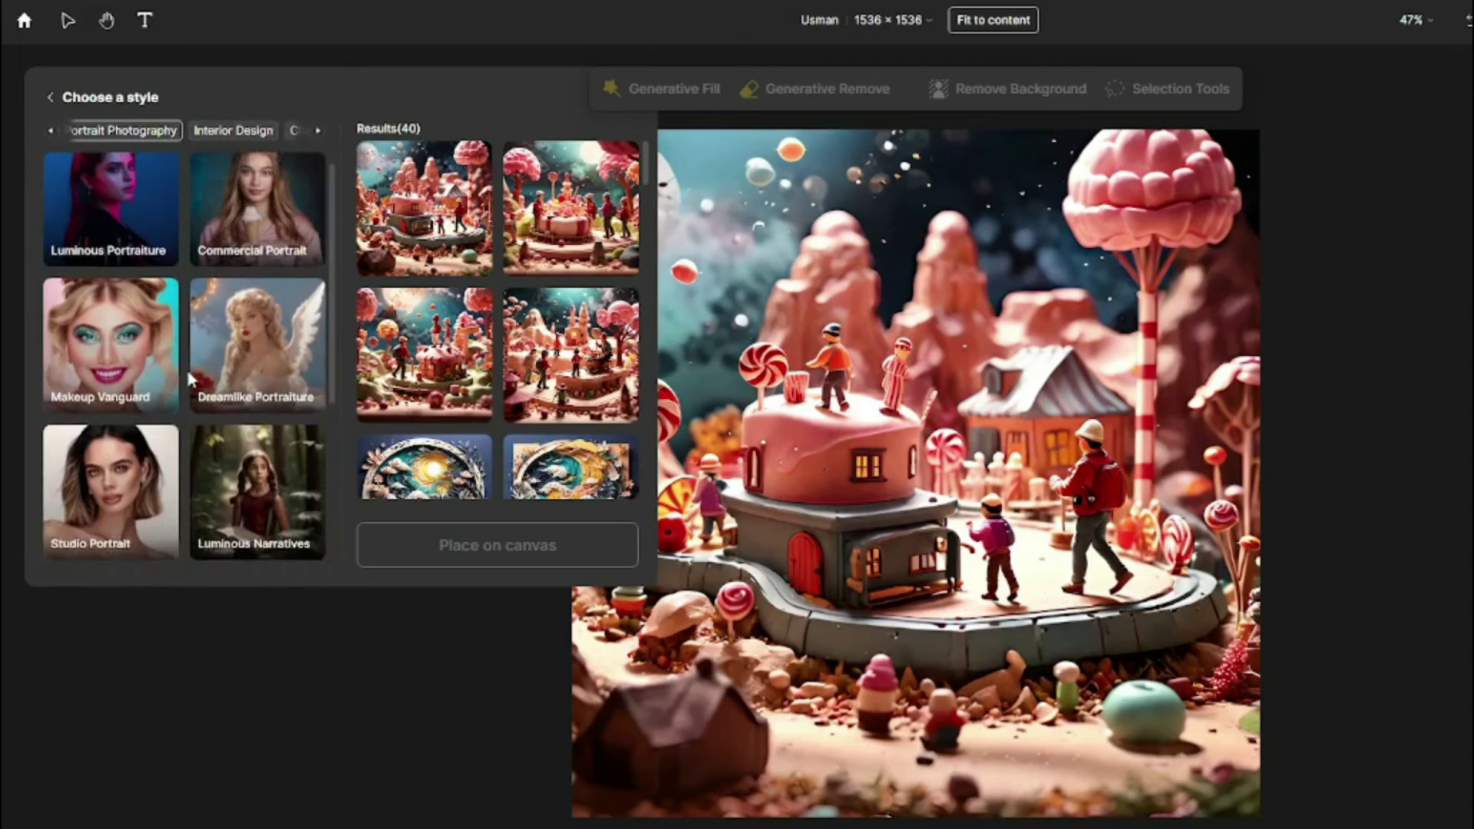
scroll(191, 378, "up", 1)
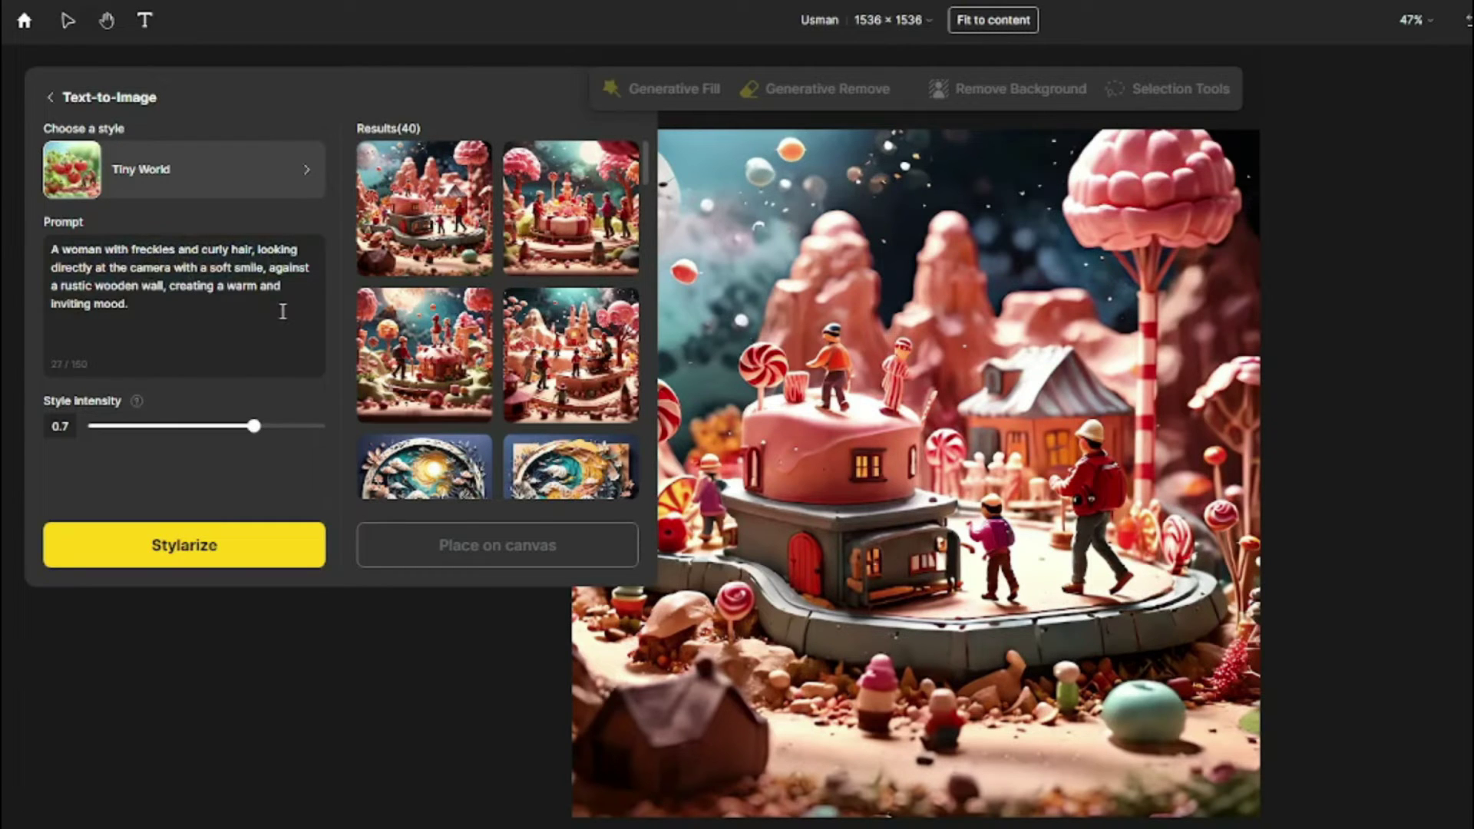
left_click(270, 184)
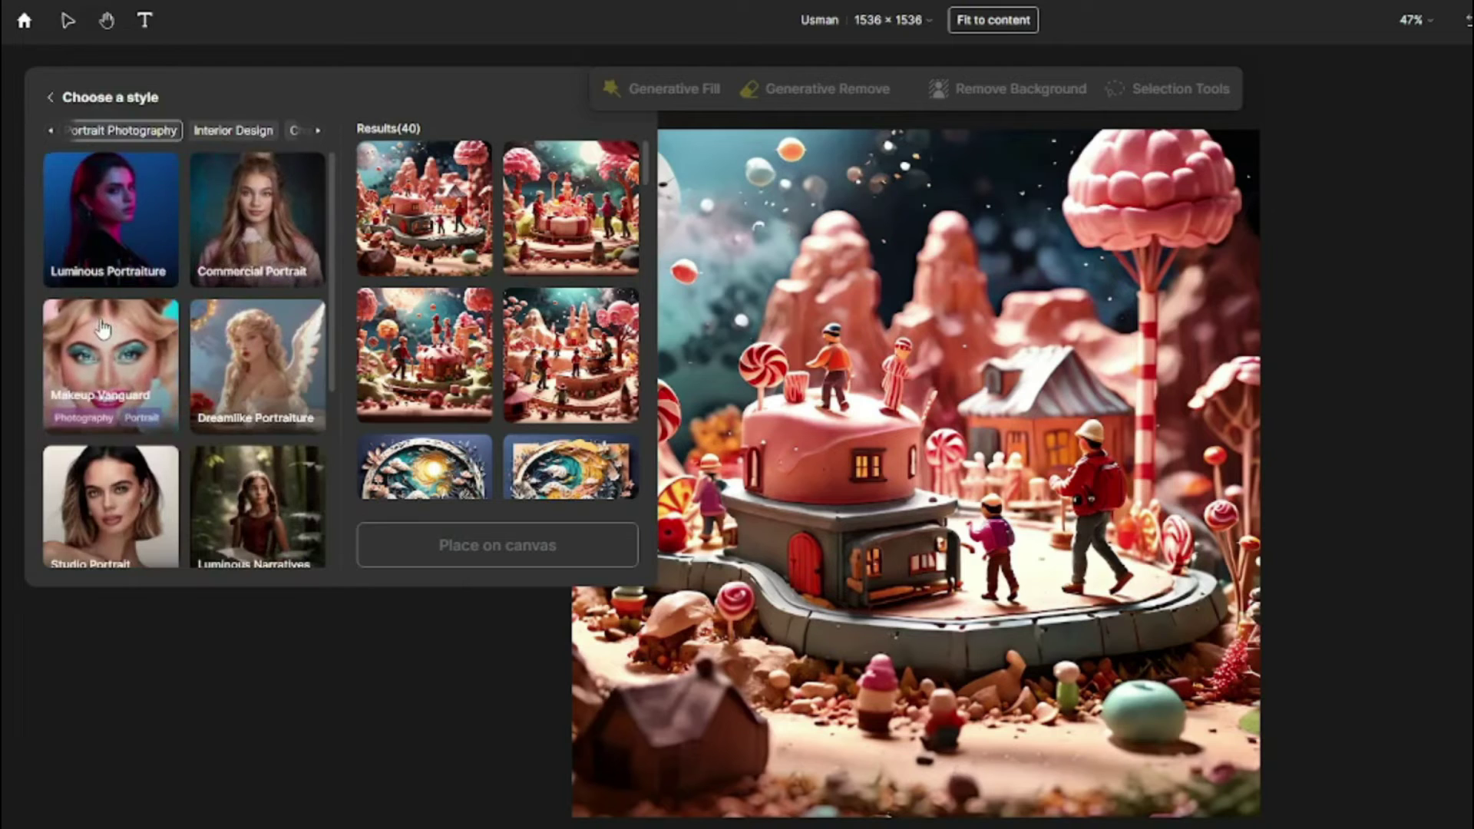
scroll(115, 359, "down", 3)
left_click(116, 359)
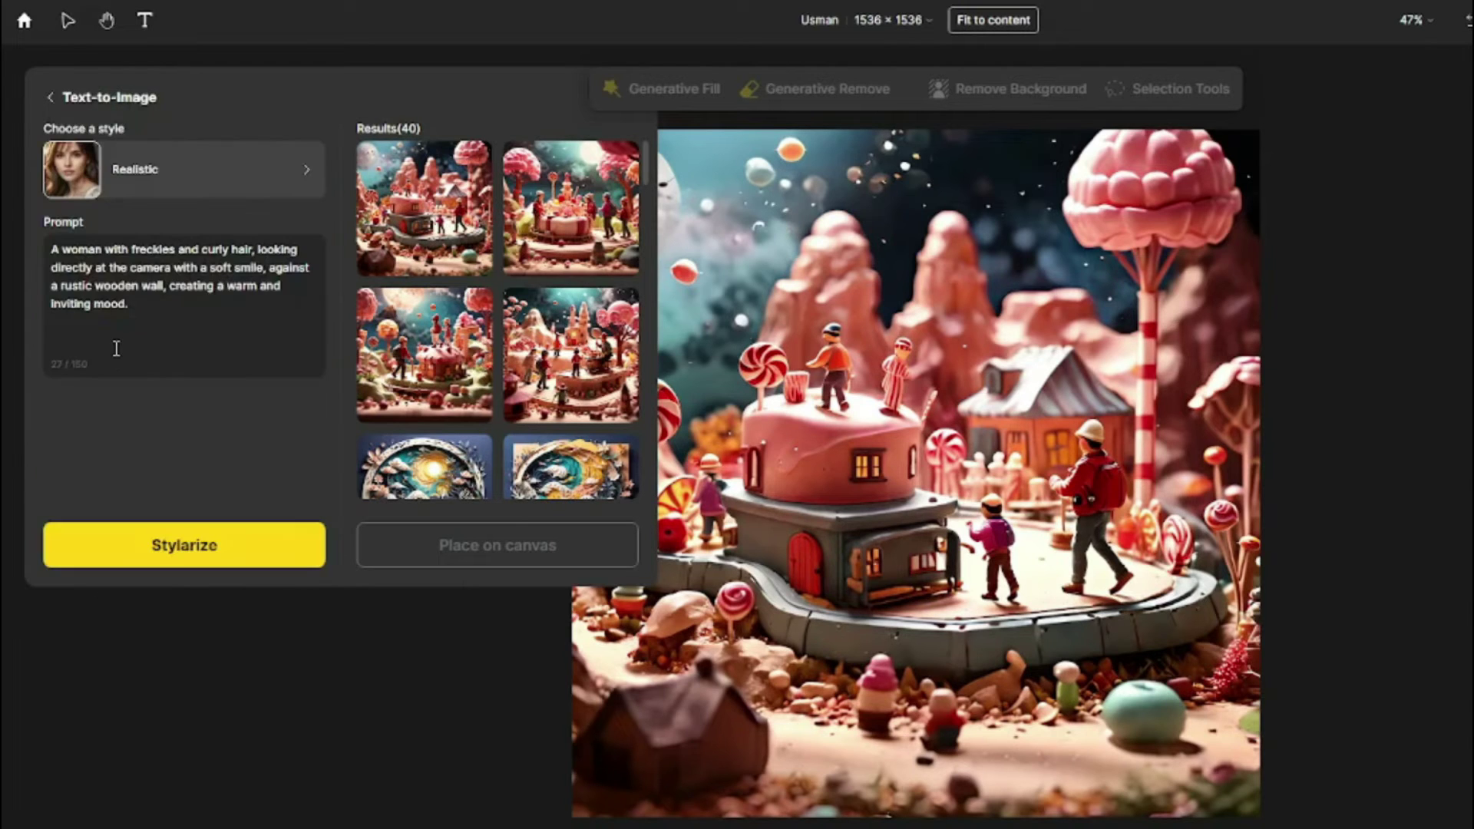
left_click(236, 535)
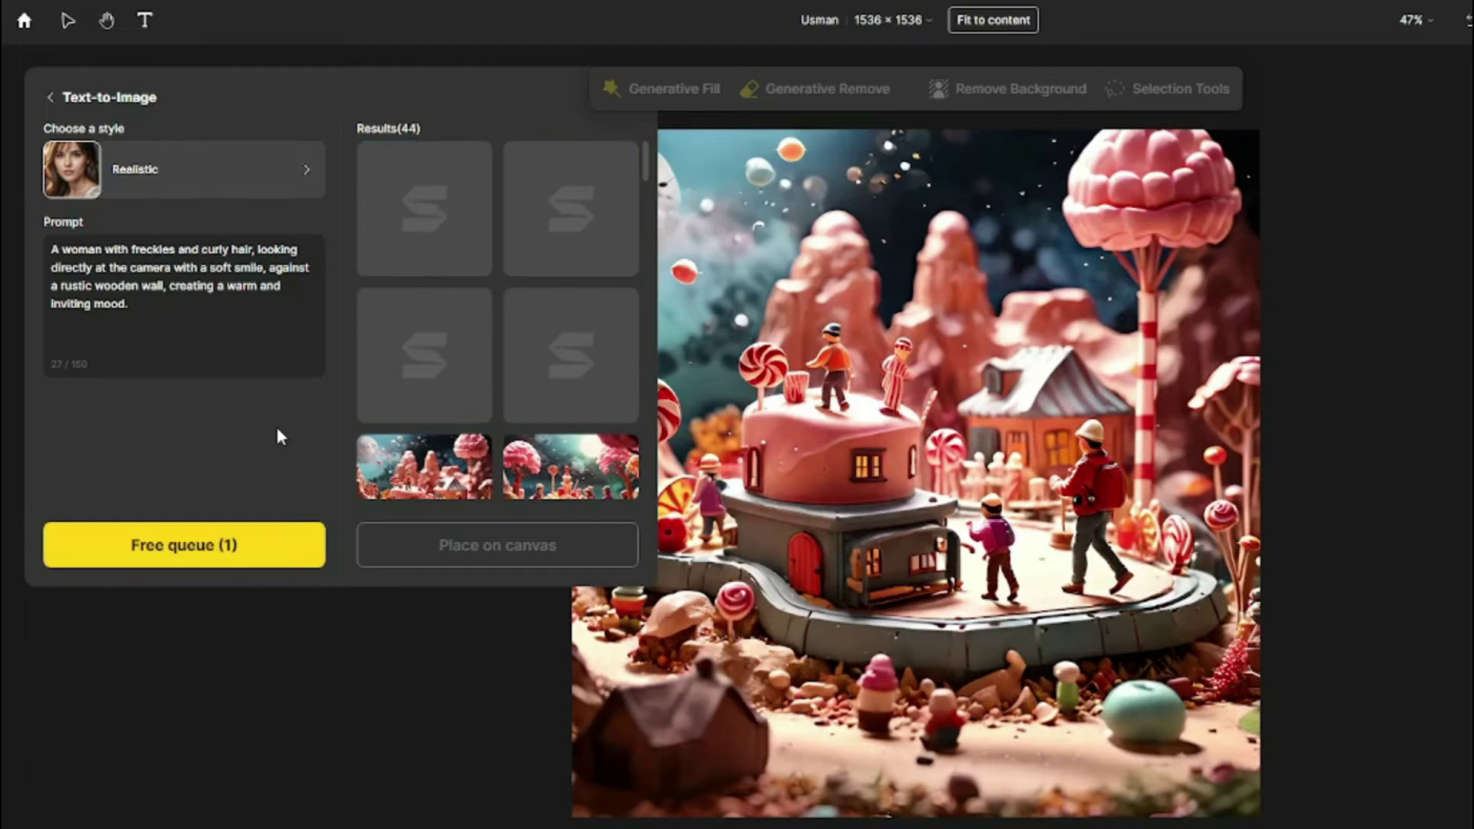
Step: Select the generated portraits of the curly-haired woman and place them on the canvas
left_click(457, 238)
left_click(451, 329)
left_click(559, 552)
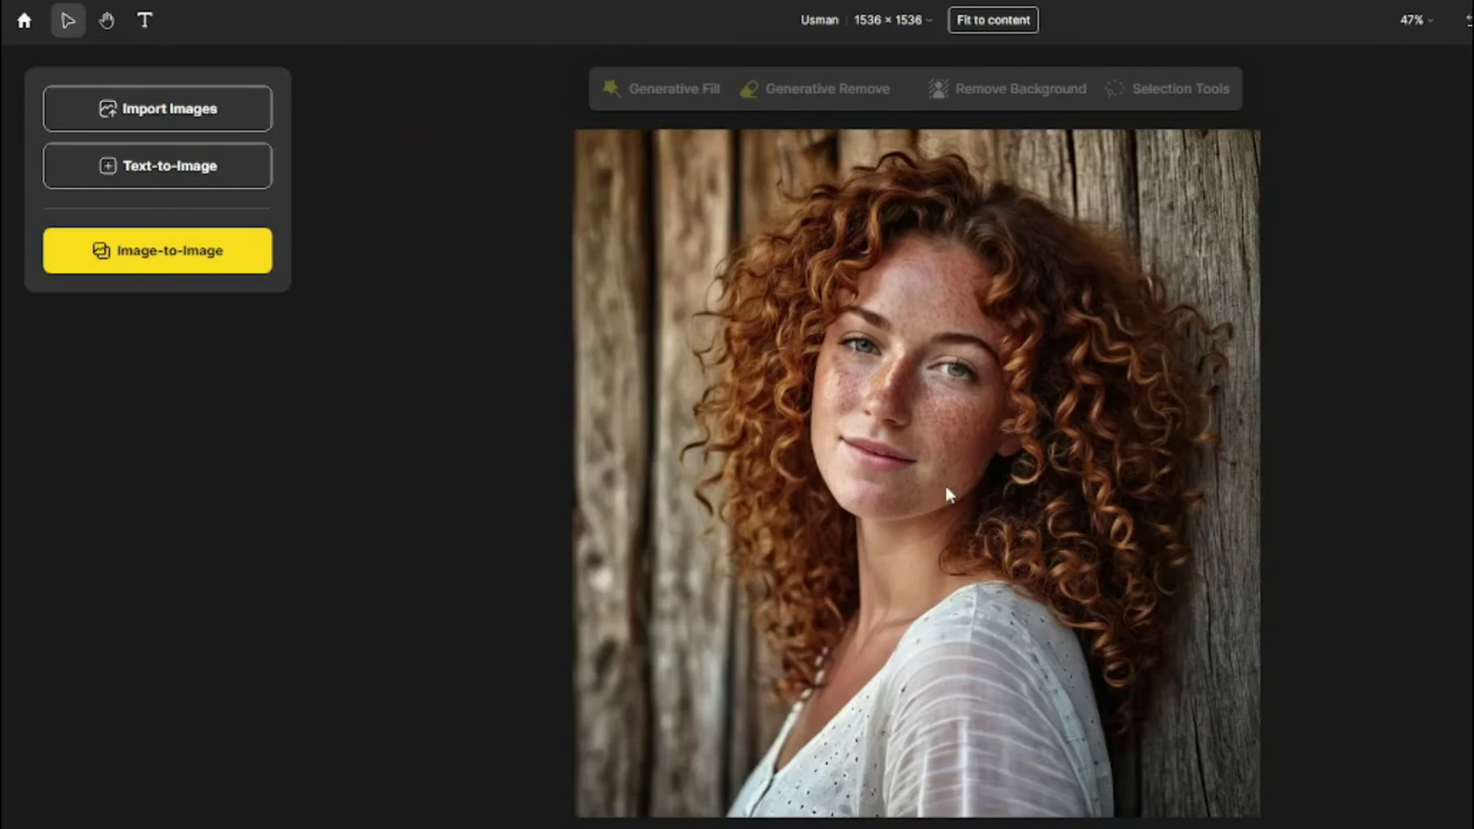
Step: Enter the prompt "An elderly man with a weathered face and twinkling eyes, laughing heartily, against the backdrop of a vintage library, creating a nostalgic and joyful mood."
left_click(193, 178)
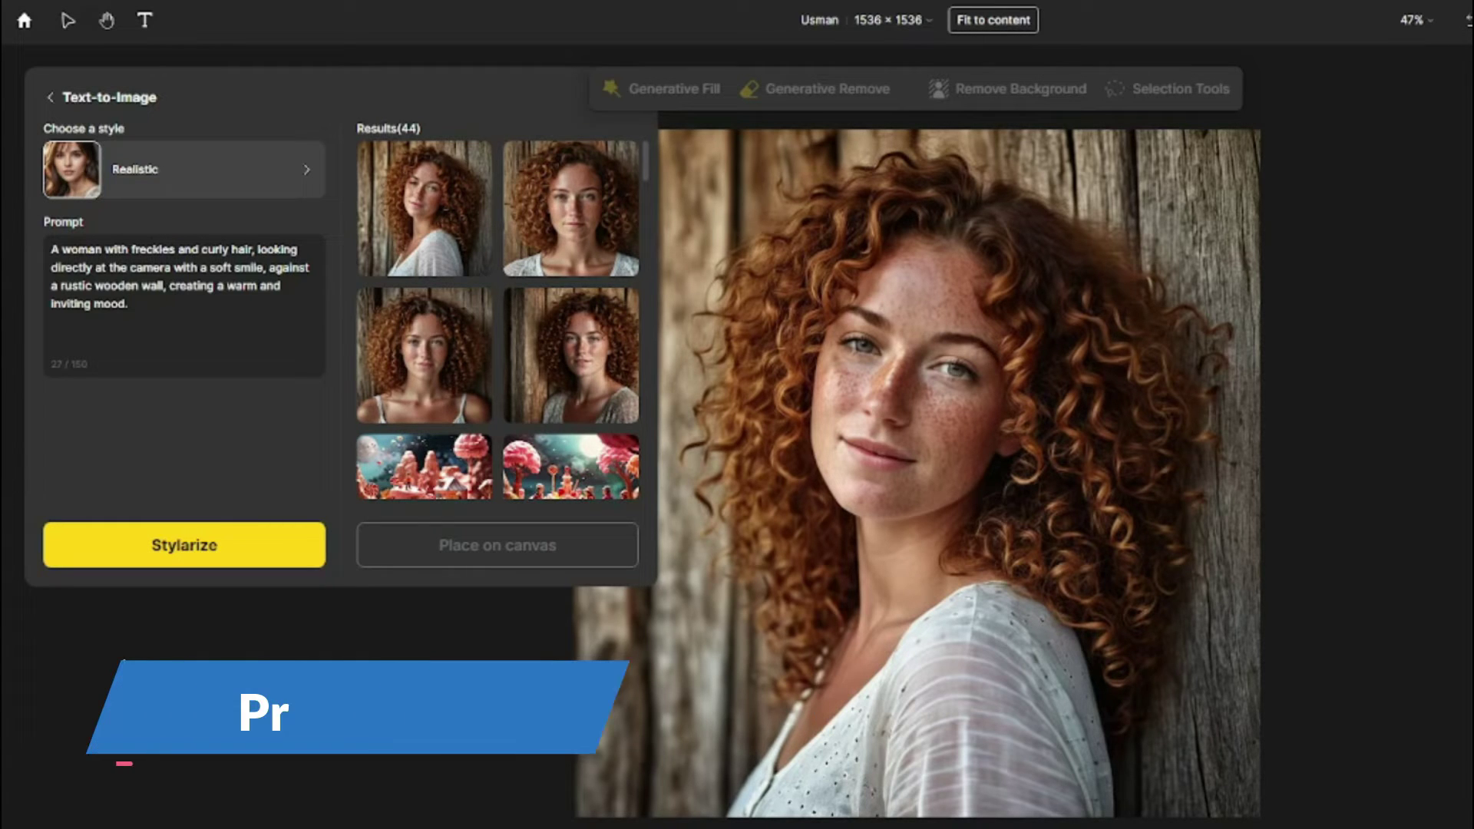
key("ctrl+a")
type("An elderly man with a weathered face and twinkling eyes, laughing heartily, against the backdrop of a vintage library, creating a nostalgic and joyful mood.")
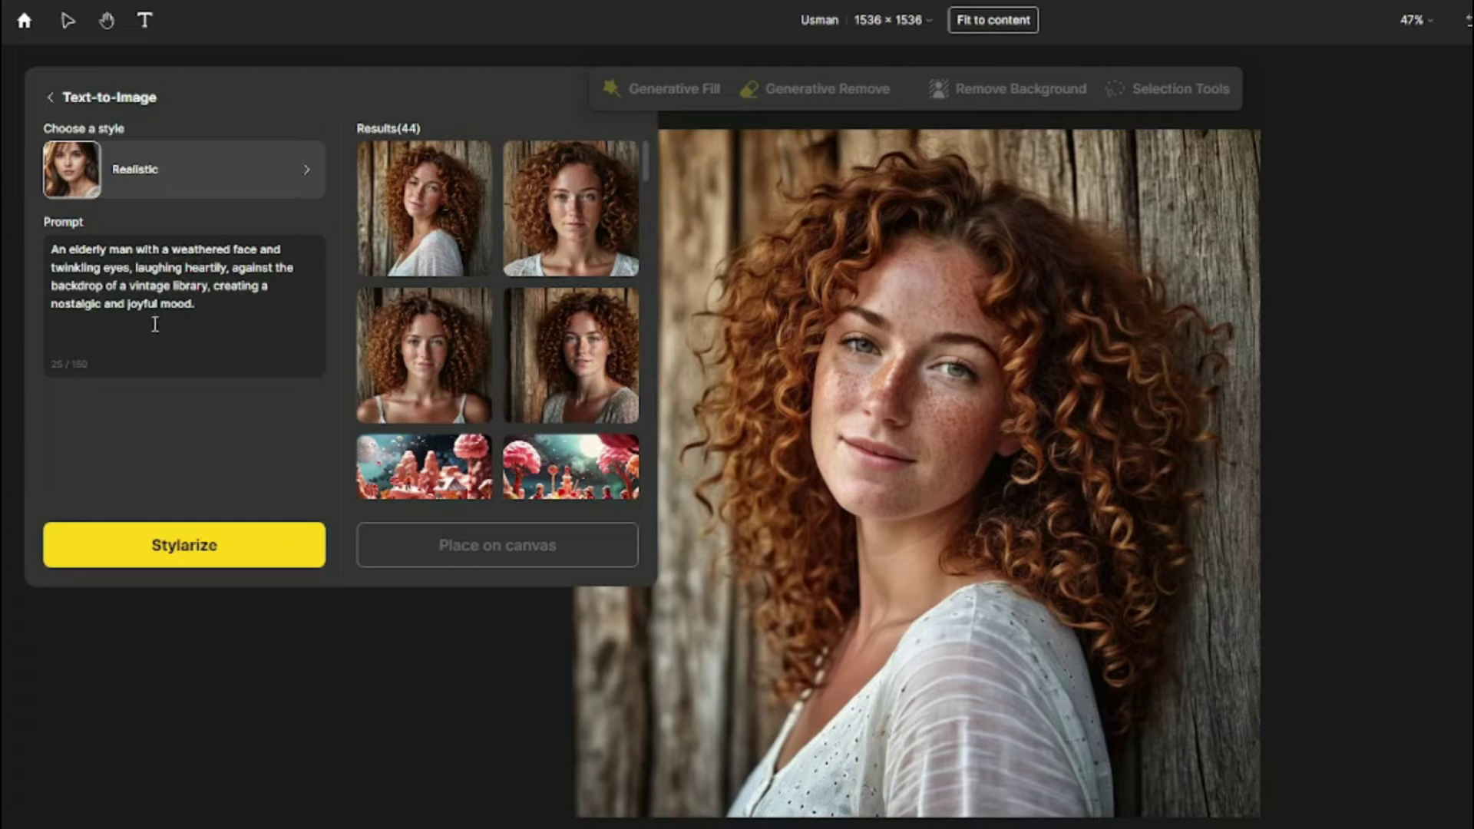
Step: Choose the Symmetrical Narrative style from Portrait Photography and generate images of the laughing elderly man in the vintage library
left_click(222, 192)
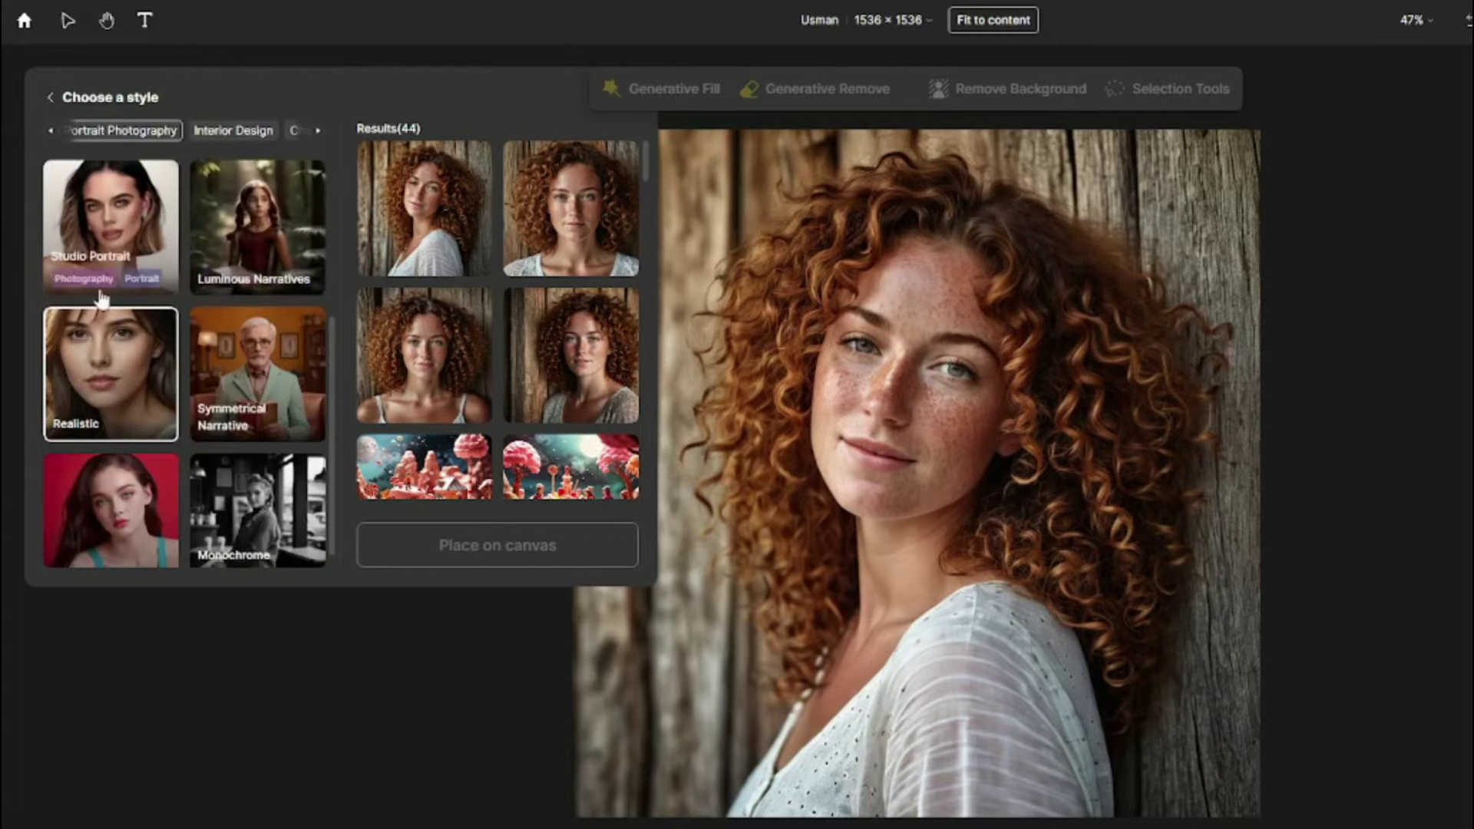
scroll(139, 358, "down", 1)
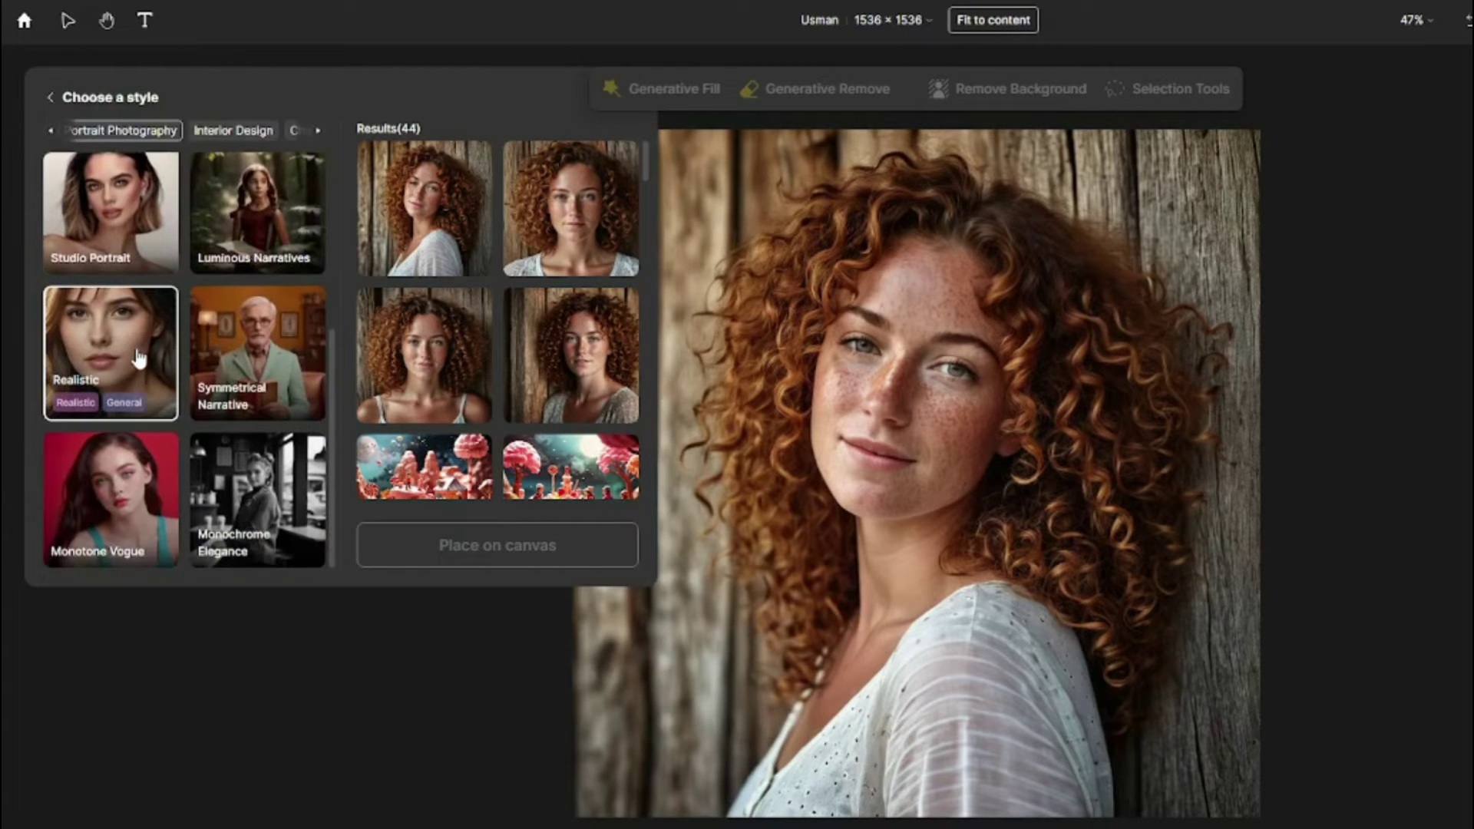
scroll(146, 361, "up", 4)
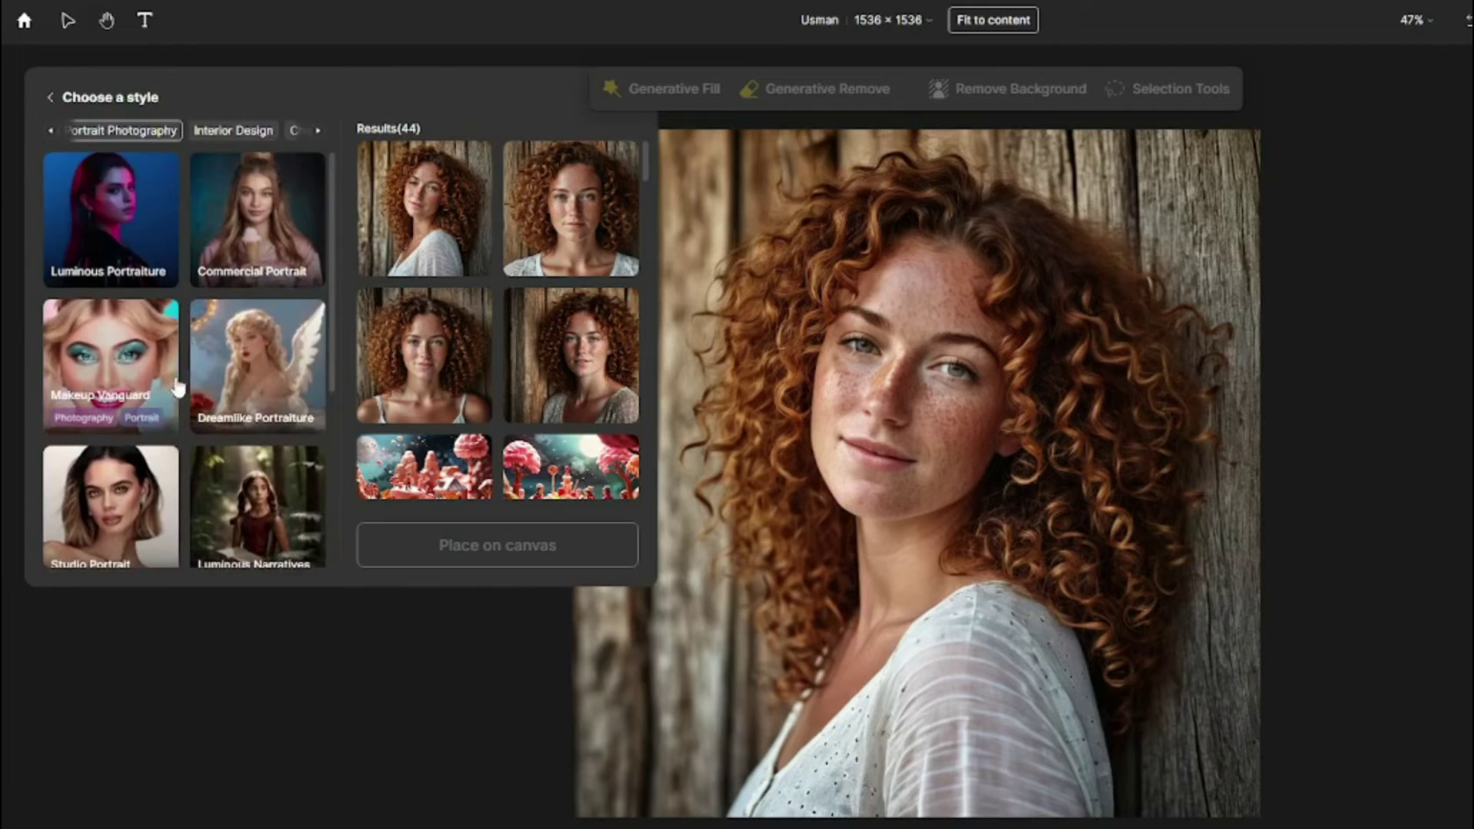
scroll(178, 389, "down", 4)
left_click(260, 338)
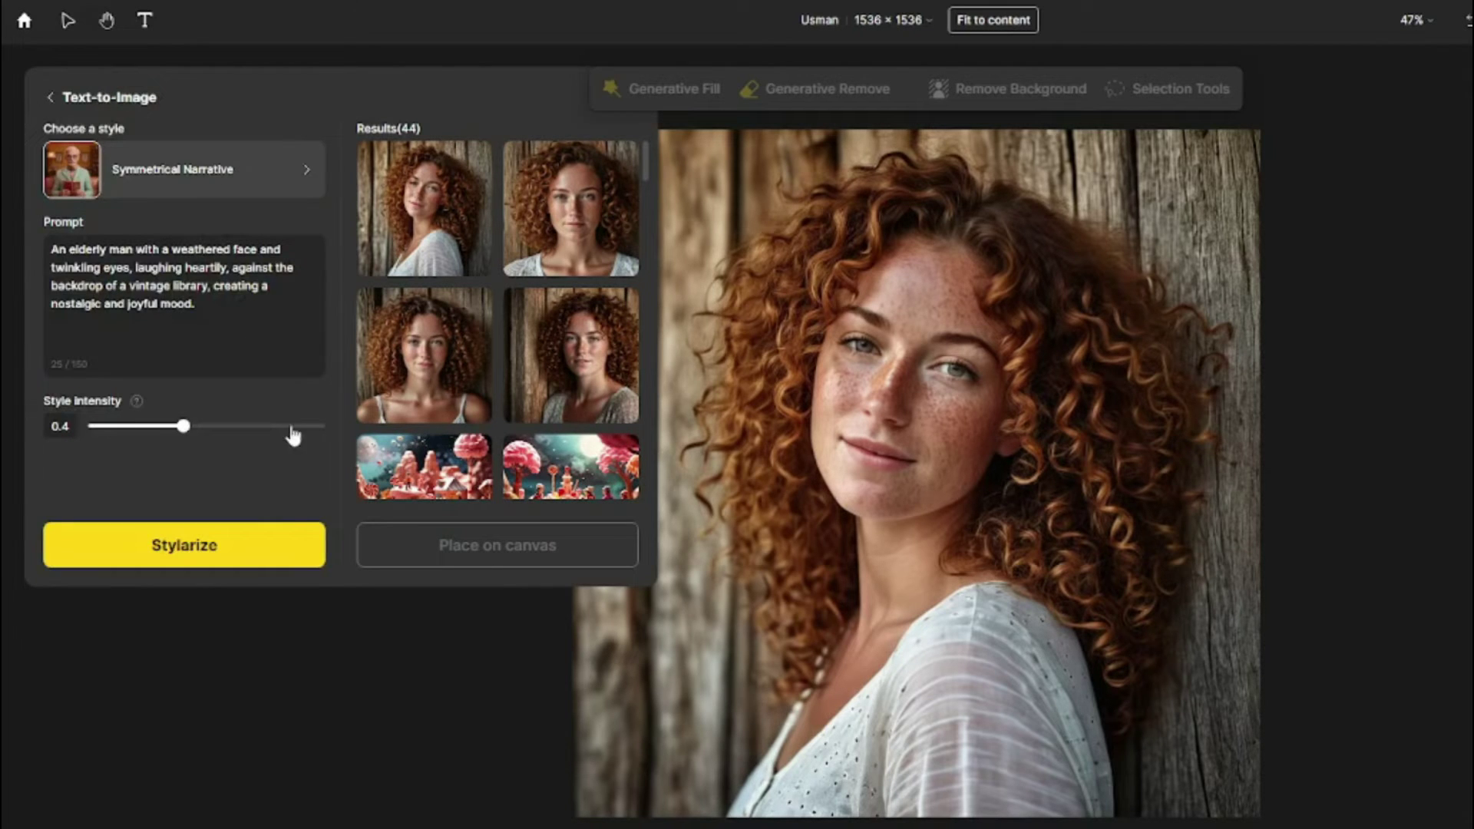
left_click(261, 546)
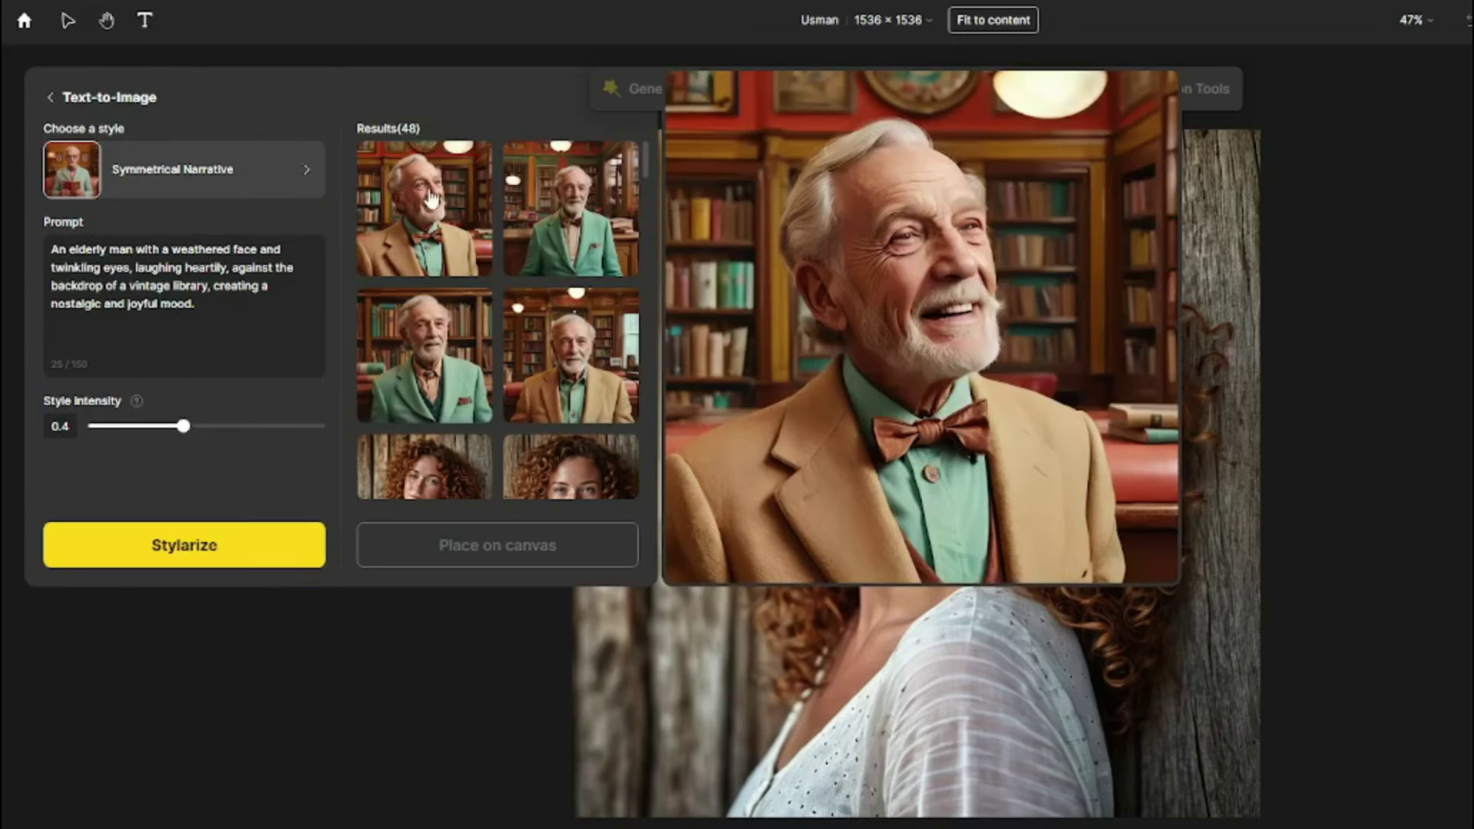
Step: Select all four generated portraits of the elderly man, place them on the canvas and view them
left_click(403, 183)
left_click(467, 376)
left_click(568, 357)
left_click(579, 240)
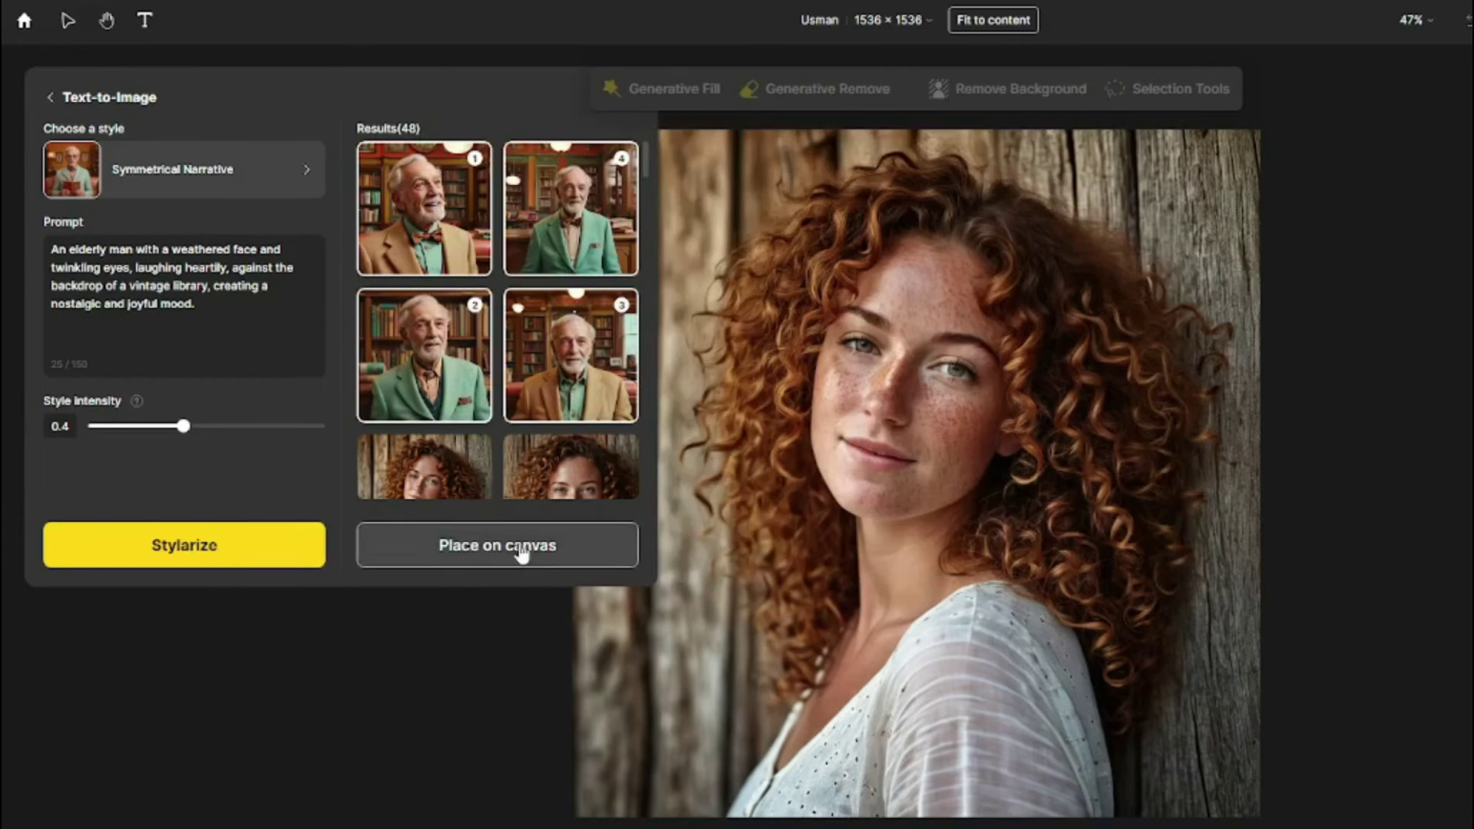
left_click(520, 550)
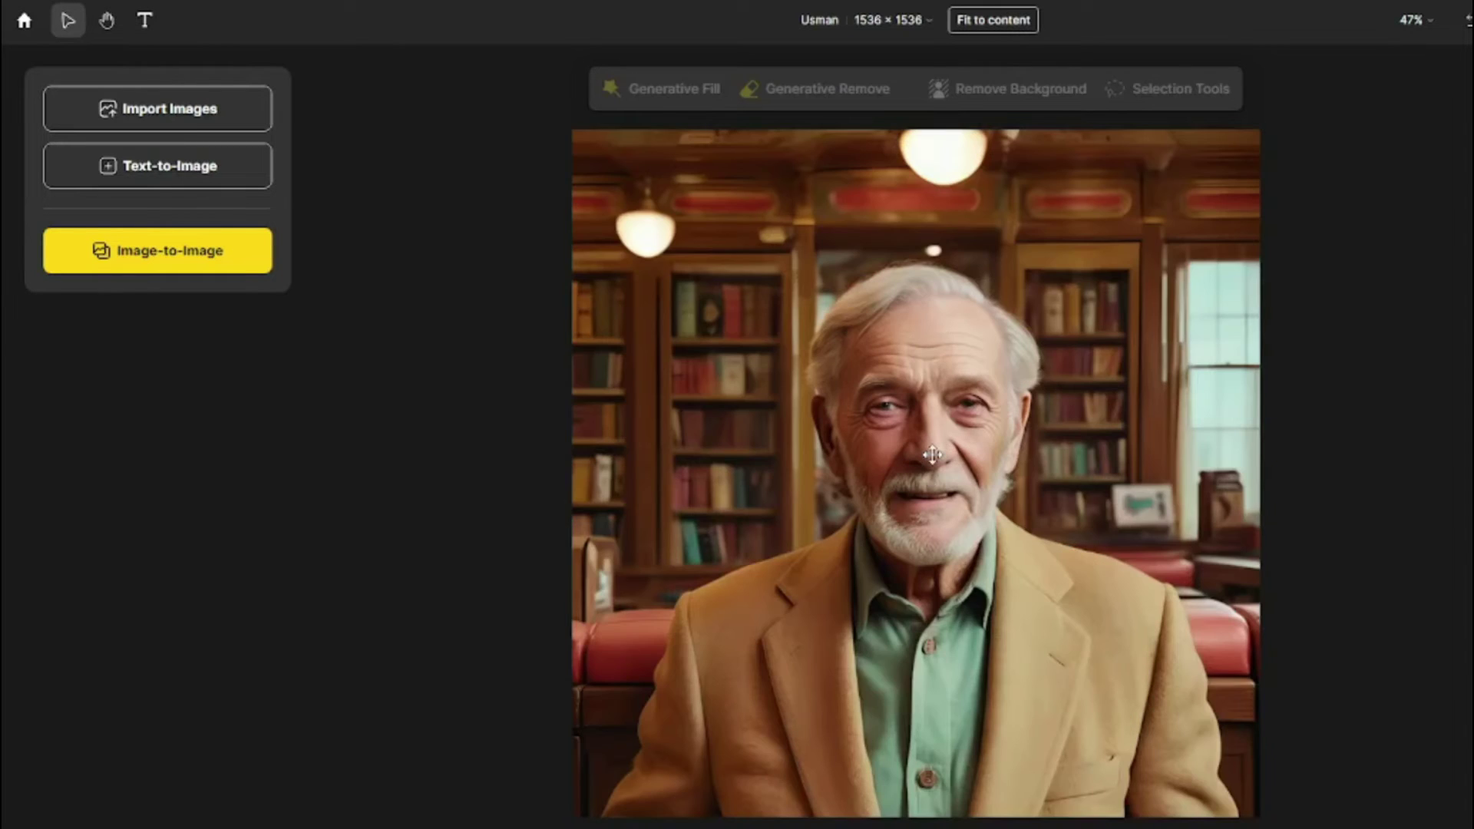
left_click(755, 487)
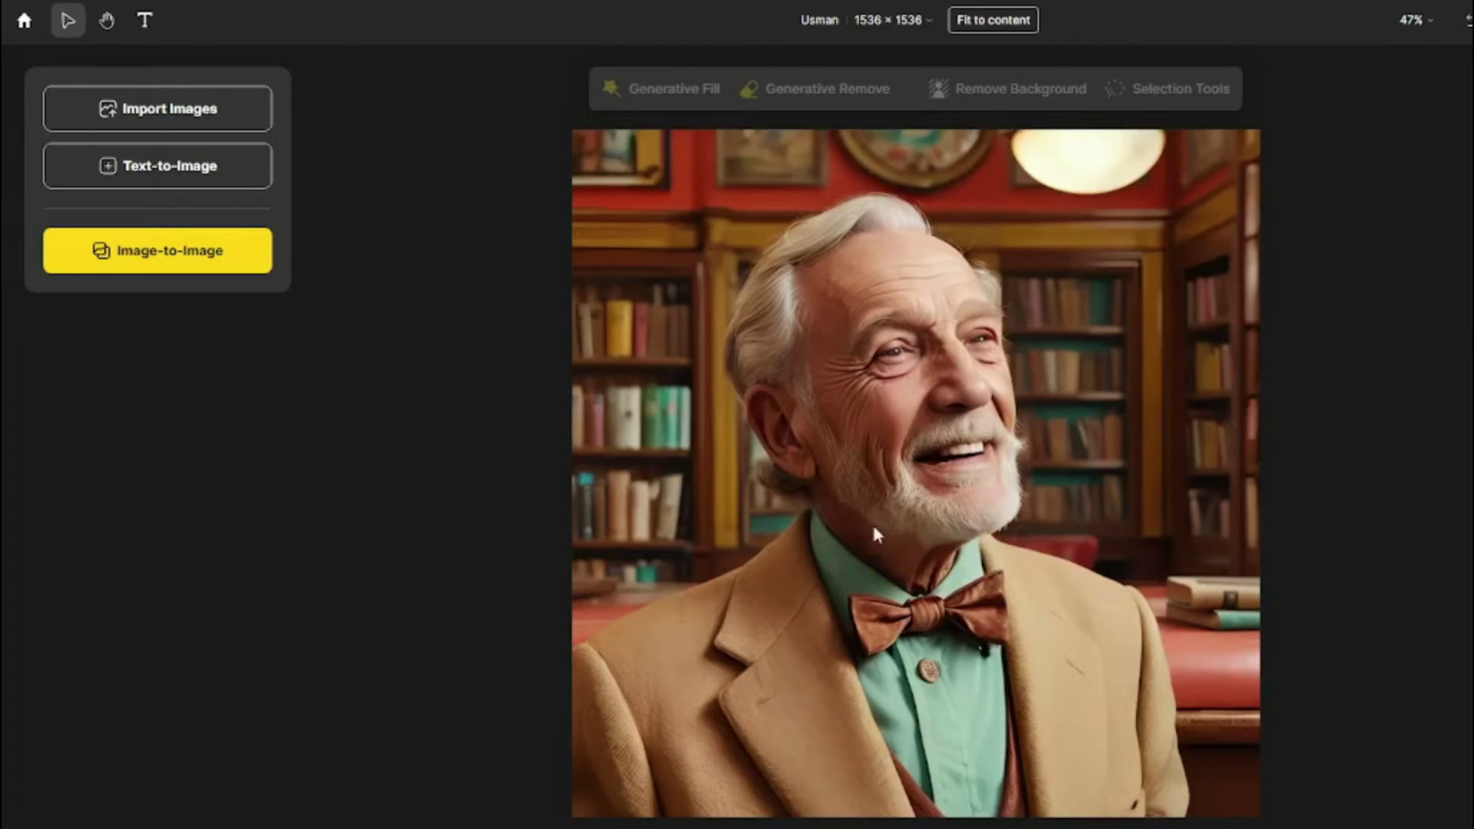
Step: Enter the prompt "A boy with a gap-toothed smile, holding a melting ice cream cone, against a backdrop of a bustling fairground, creating a nostalgic and happy mood"
left_click(170, 167)
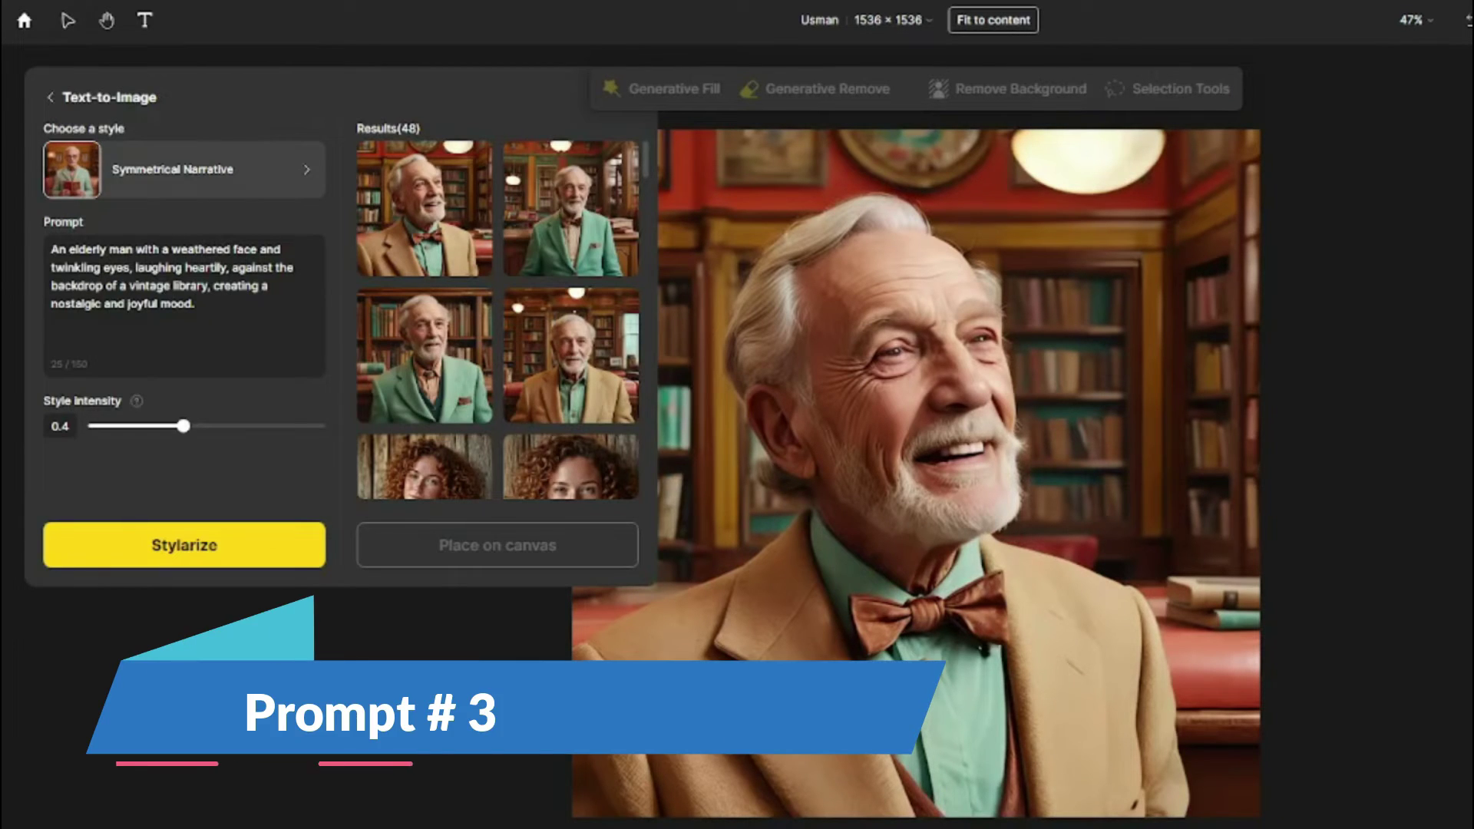
left_click(279, 325)
key("ctrl+a")
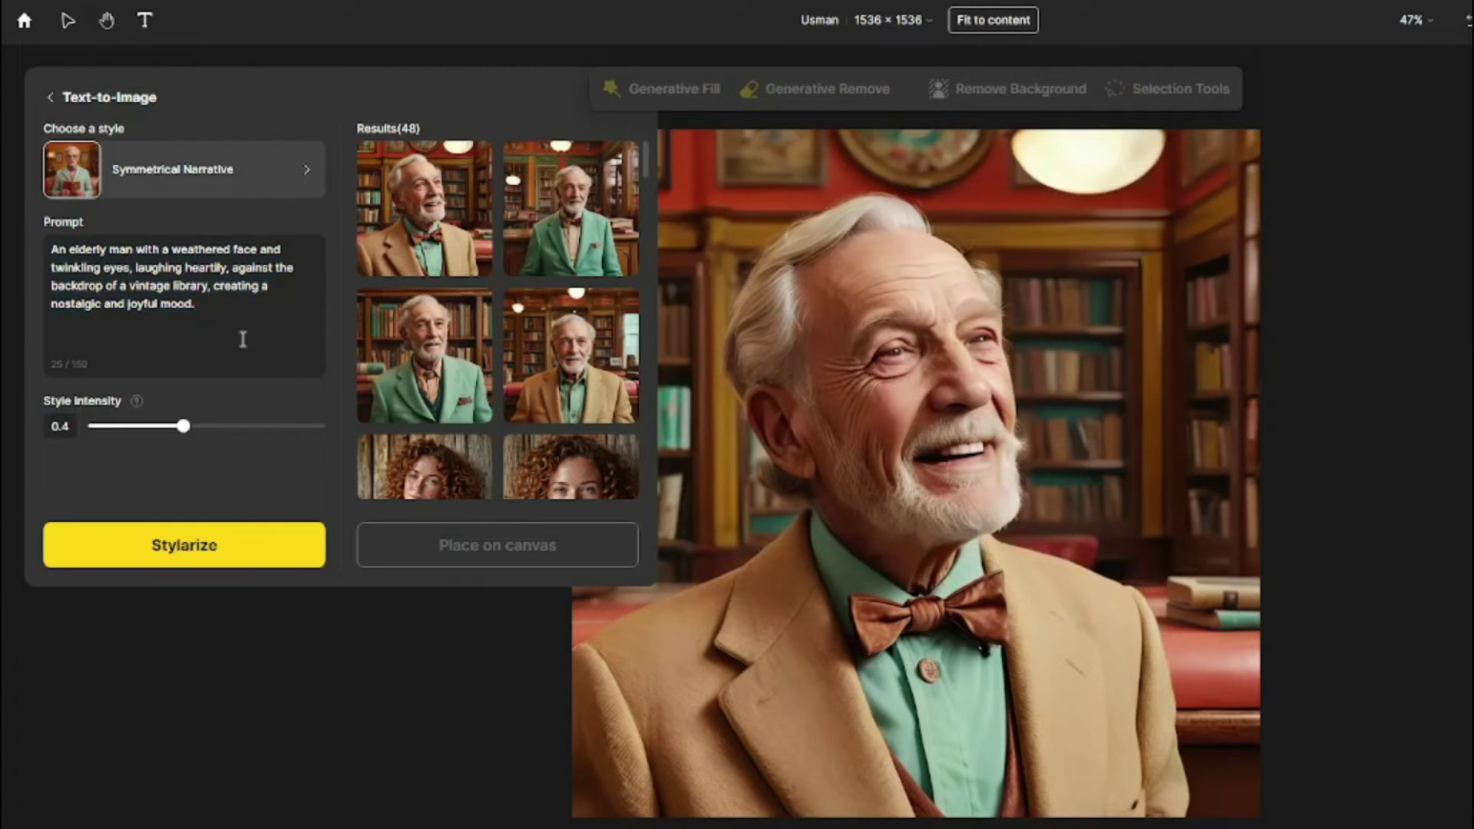
type("A boy with a gap-toothed smile, holding a melting ice cream cone, against a backdrop of a bustling fairground, creating a nostalgic and happy mood")
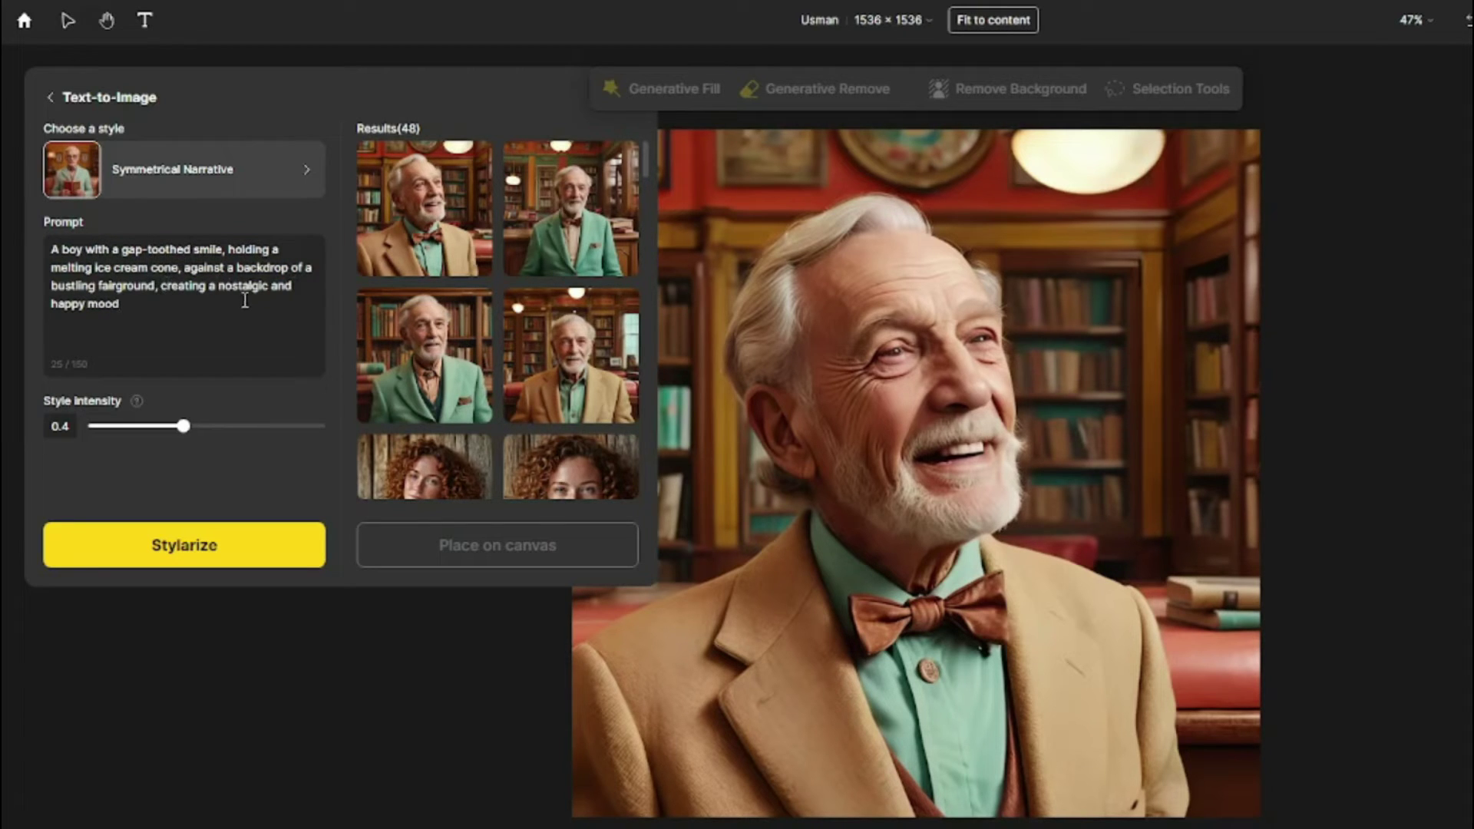
Step: Choose the Luminous Narratives style from Portrait Photography and generate images of the boy with the ice cream cone
left_click(218, 188)
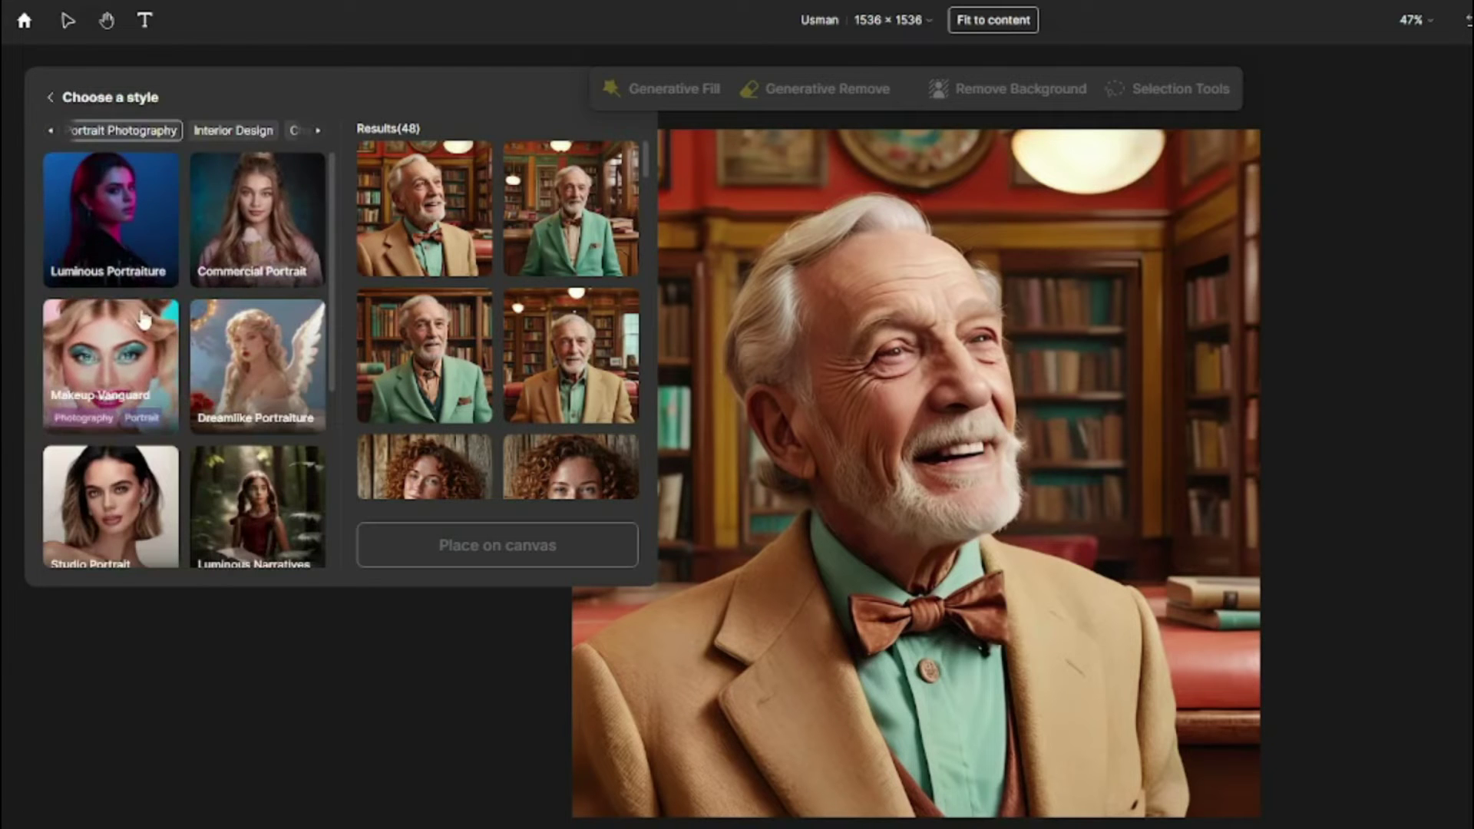
scroll(144, 318, "down", 1)
scroll(143, 318, "down", 2)
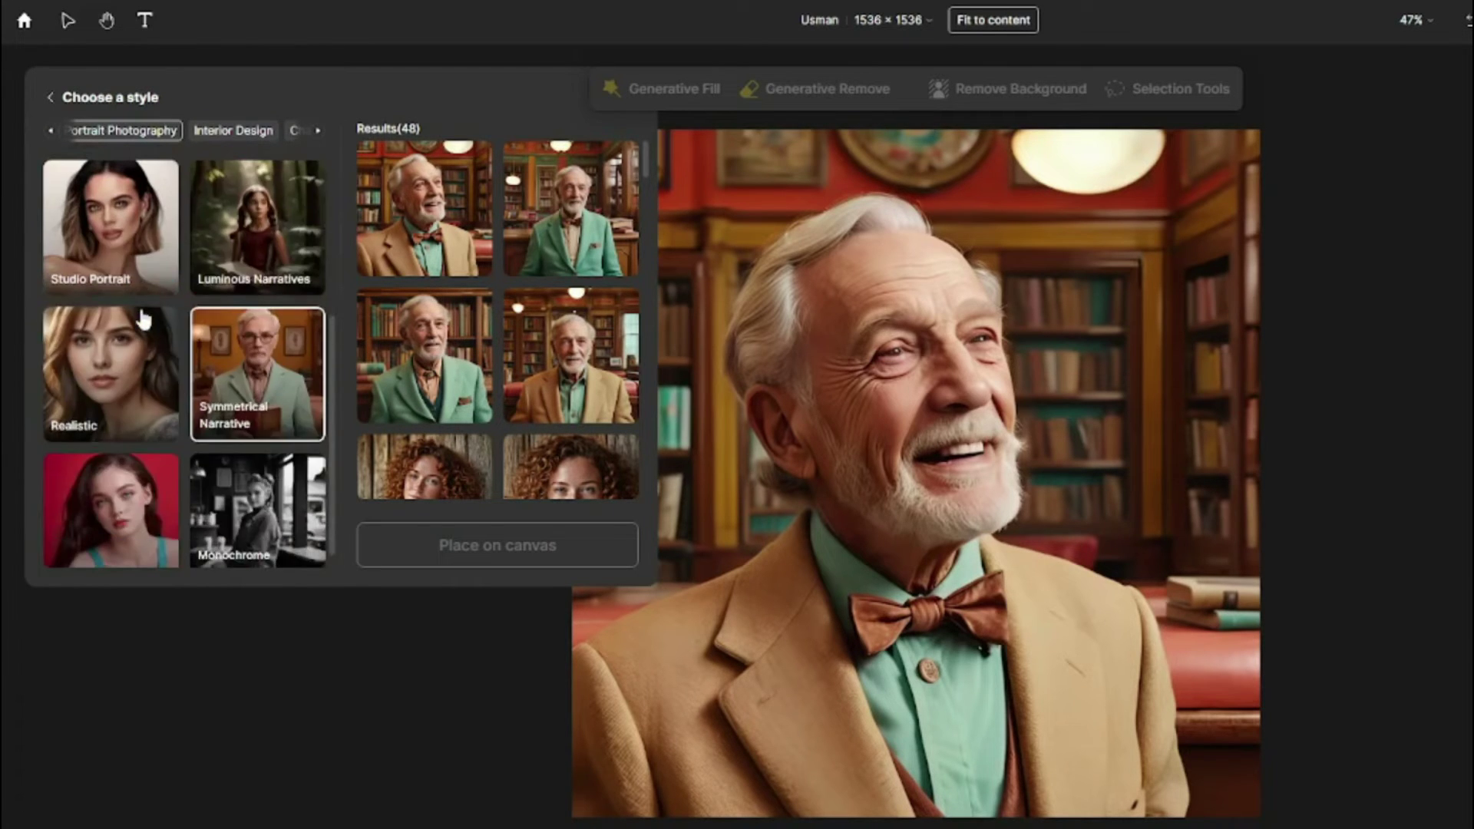
scroll(289, 302, "up", 1)
left_click(289, 302)
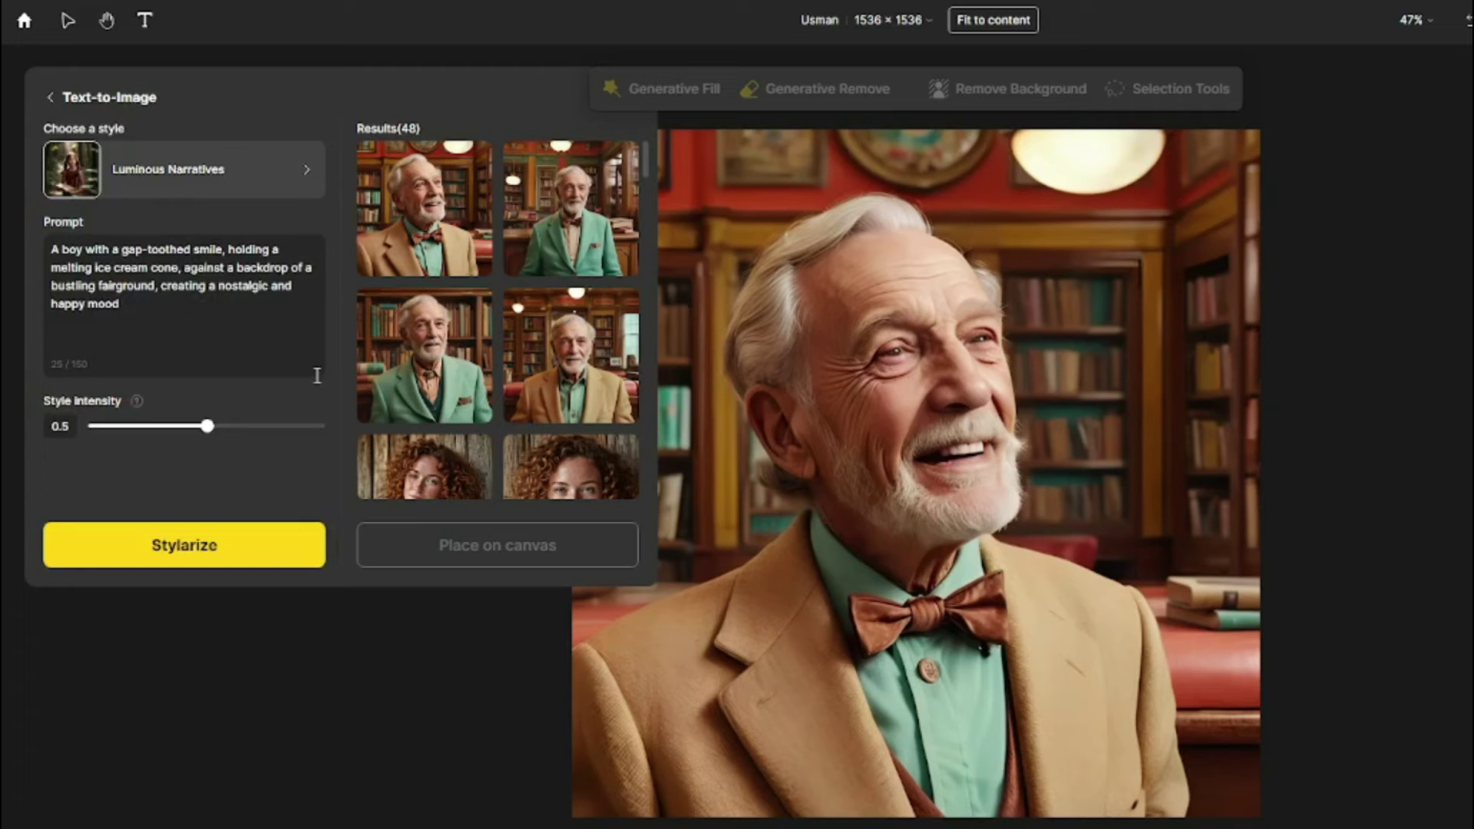
left_click(252, 541)
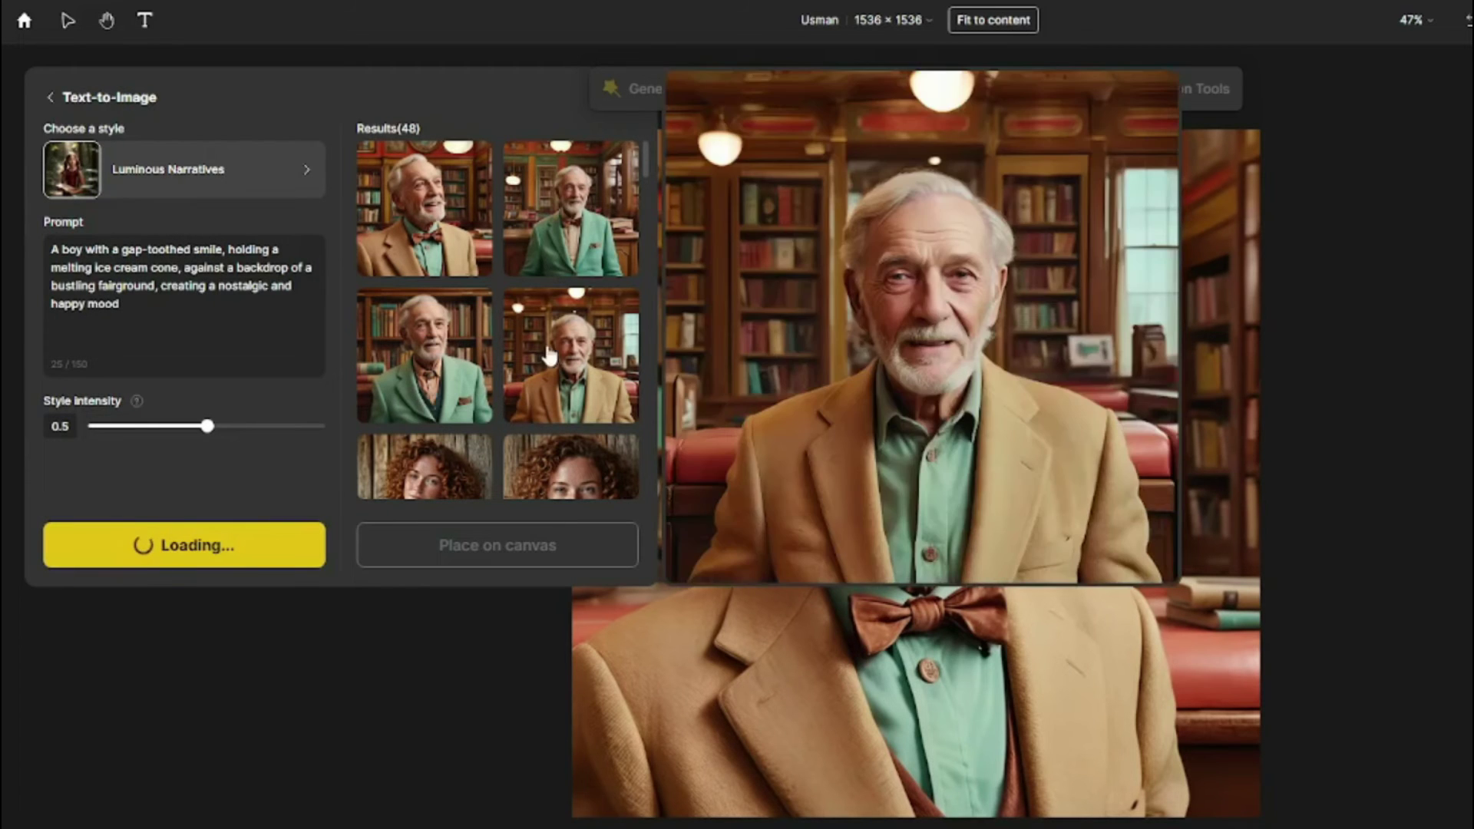
Step: Select all four generated images of the boy at the fairground and place them on the canvas
left_click(568, 360)
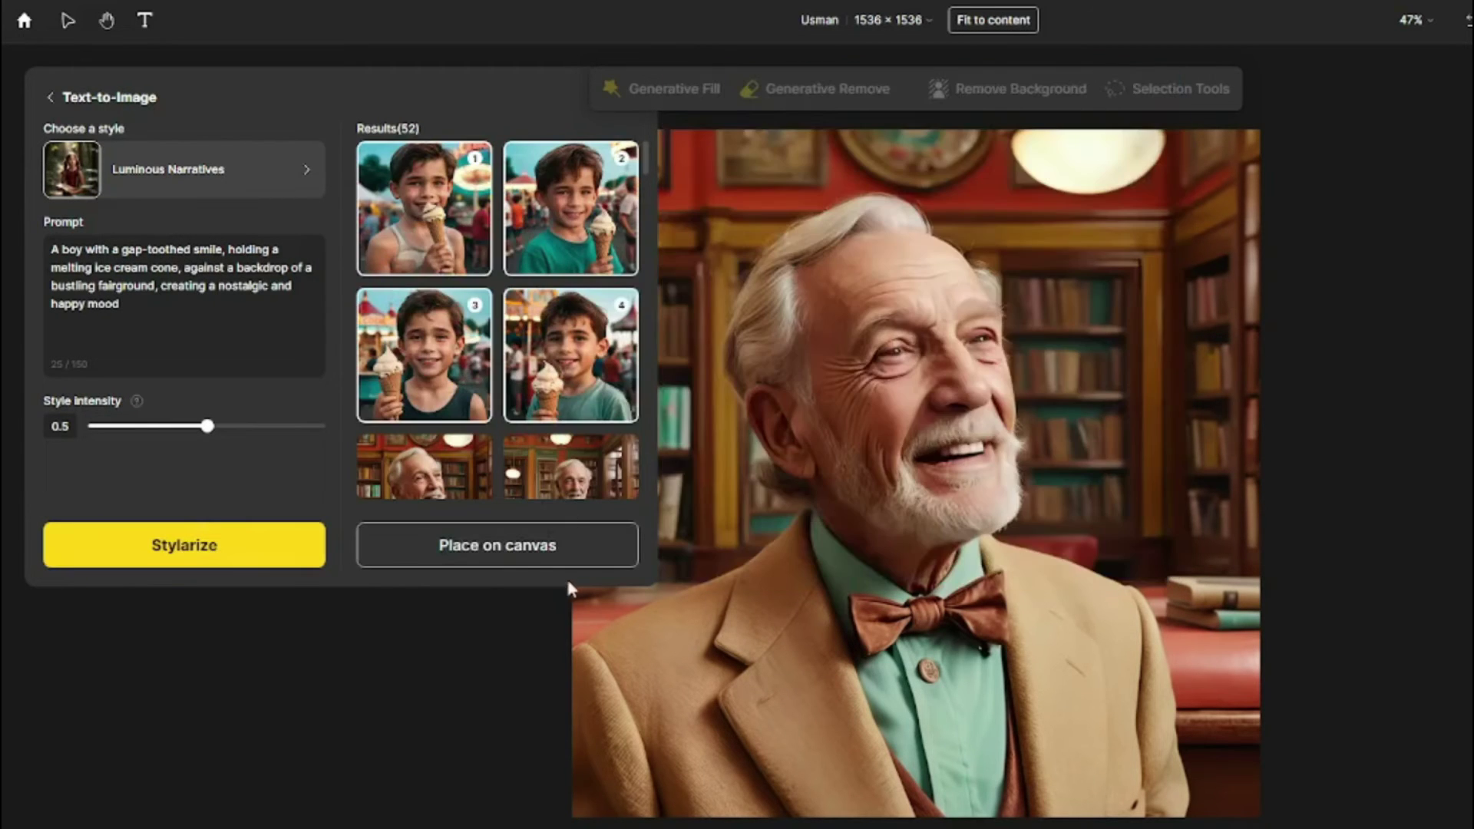
left_click(599, 547)
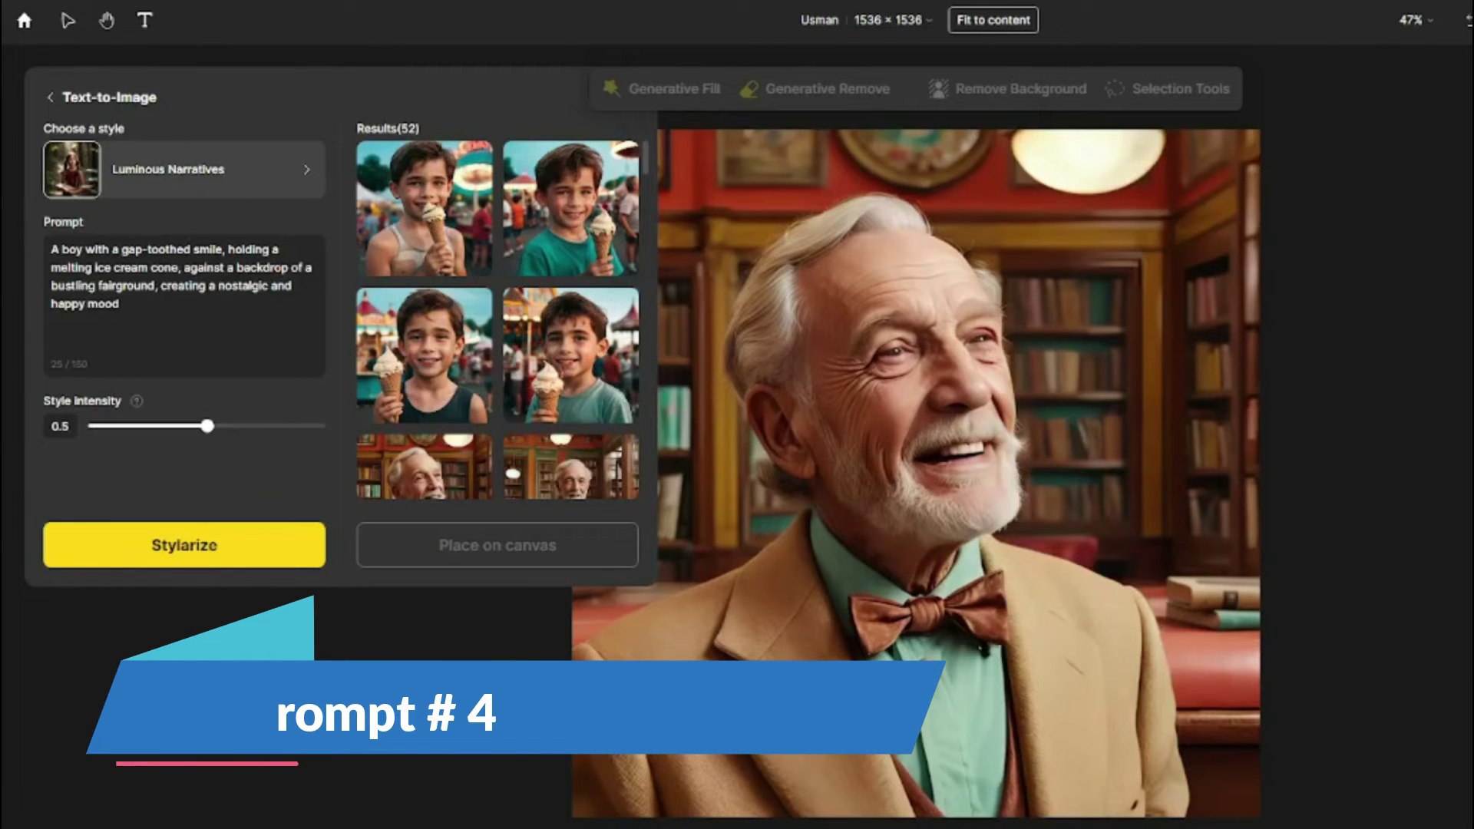
Step: Enter the prompt "A woman in a flowing red dress, dancing in a field of sunflowers, under a golden sunset, creating a vibrant and joyful mood"
left_click(185, 330)
key("ctrl+a")
type("A woman in a flowing red dress, dancing in a field of sunflowers, under a golden sunset, creating a vibrant and joyful mood")
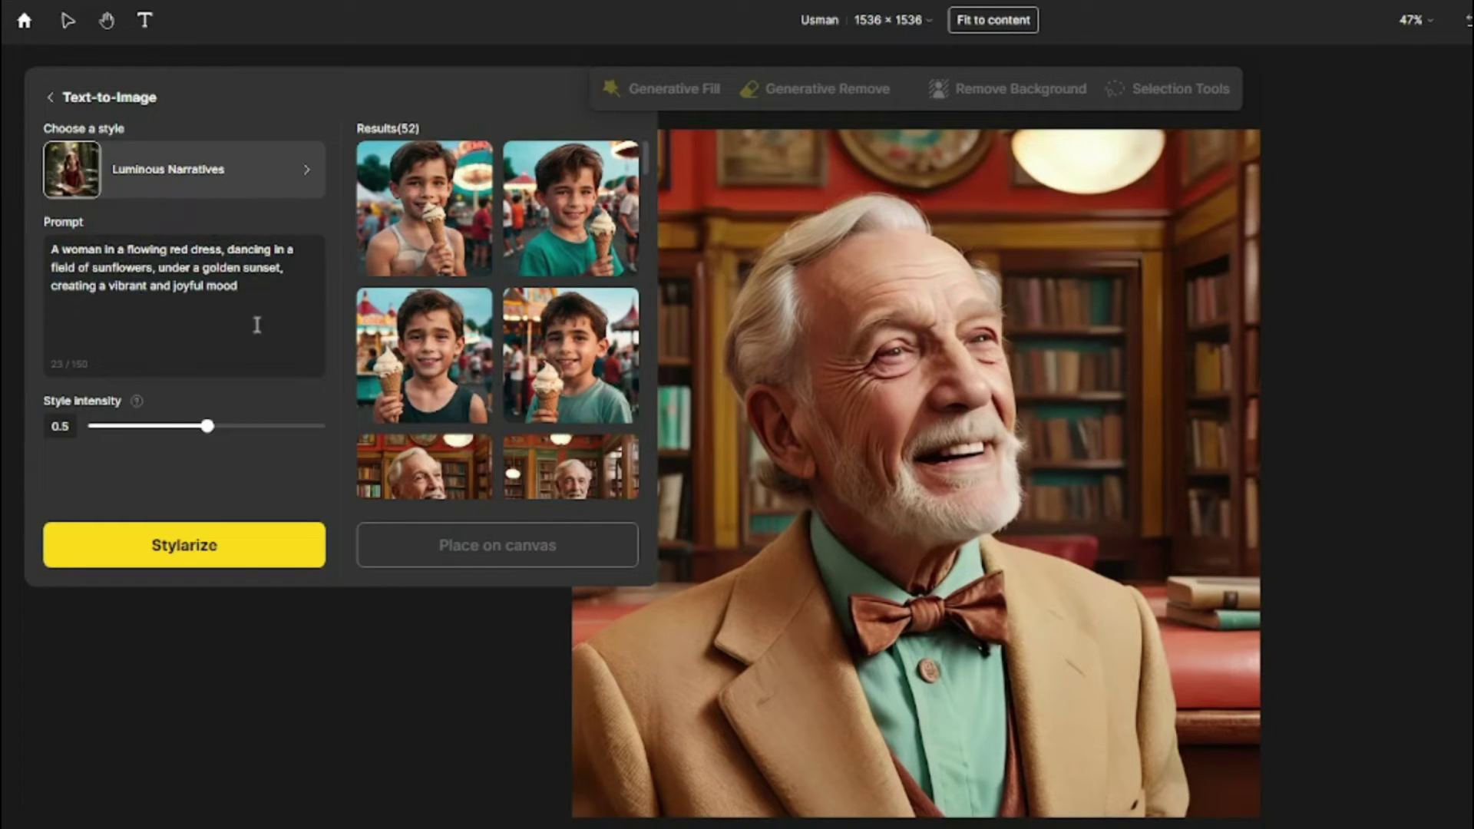
Step: Choose the Studio Portrait style from Portrait Photography and generate images of the woman dancing in the sunflower field
left_click(282, 193)
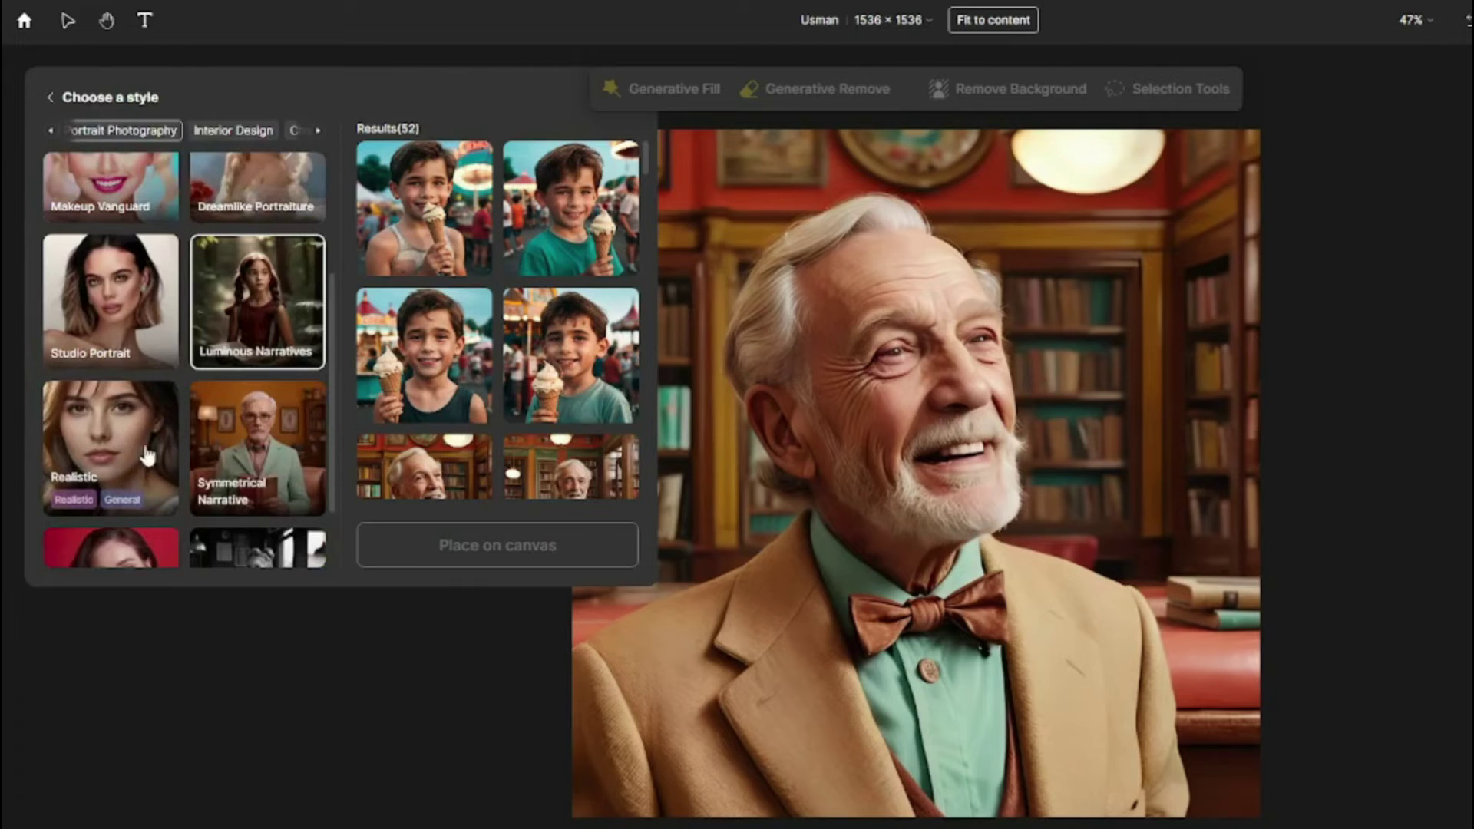
scroll(177, 434, "down", 1)
scroll(153, 459, "up", 3)
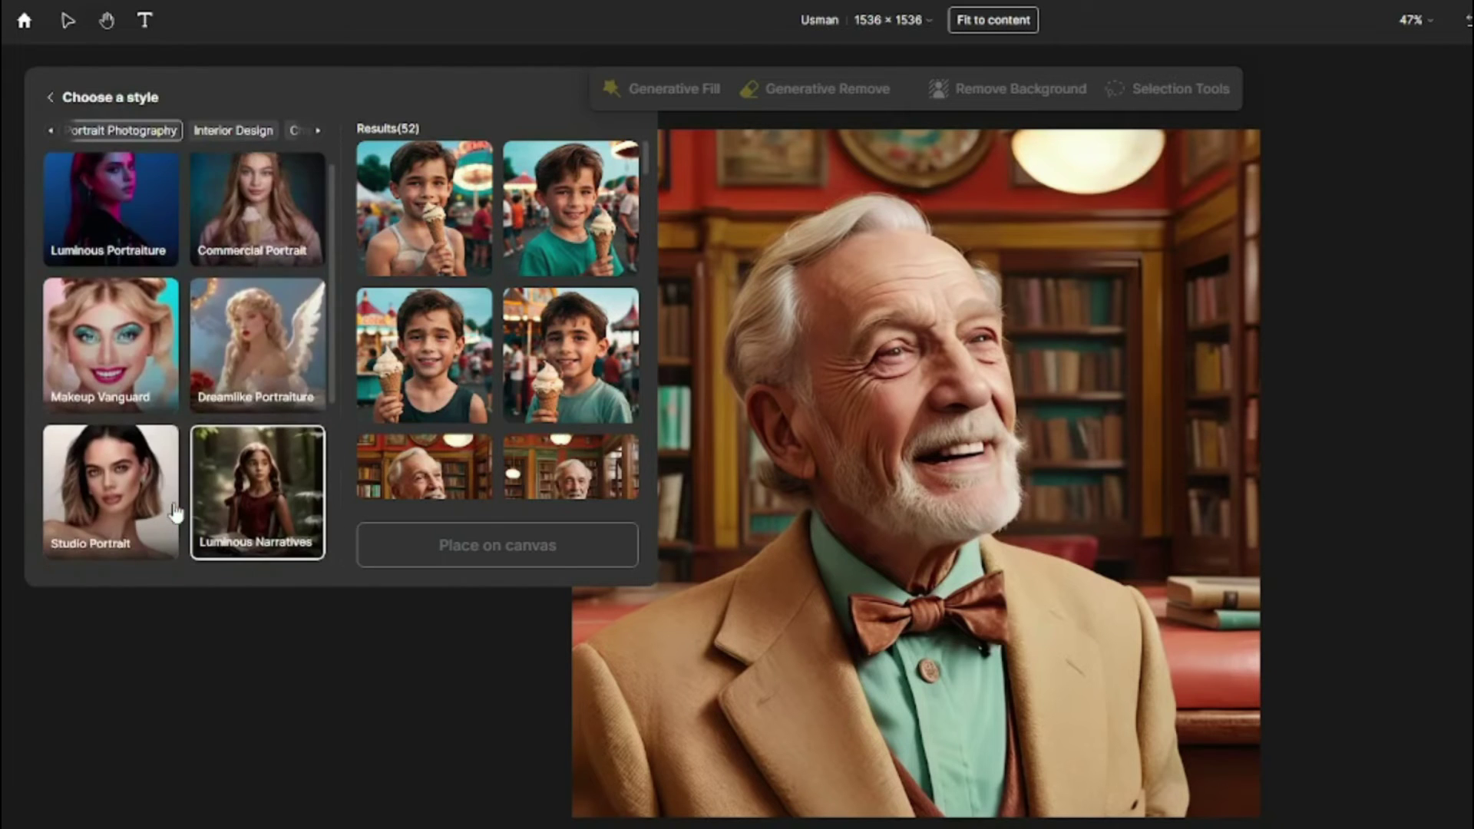
left_click(125, 468)
left_click(158, 550)
Step: Select all four generated images of the woman in the red dress, place them on the canvas and view them one by one
mouse_move(399, 274)
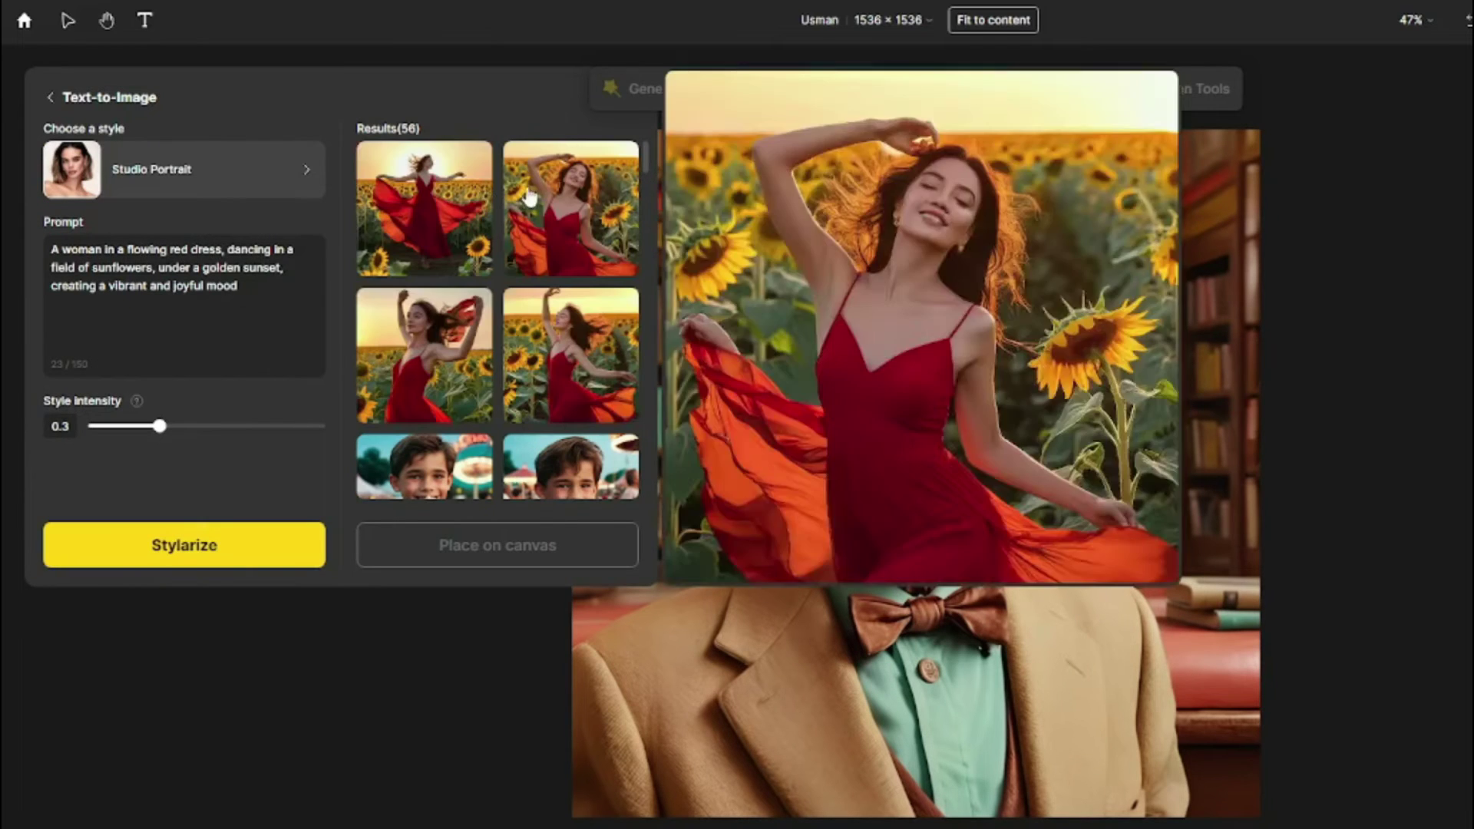
mouse_move(551, 250)
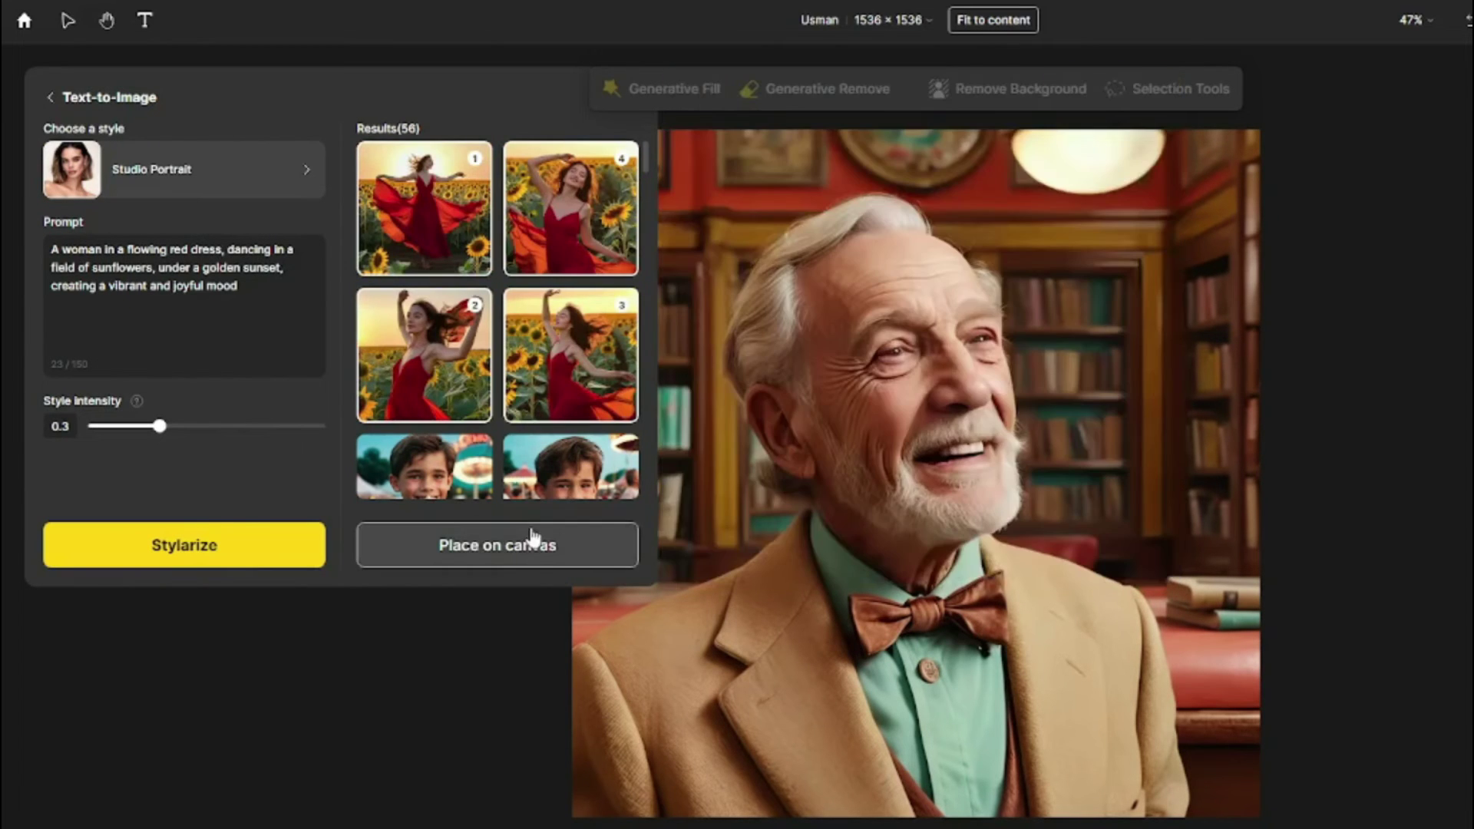
left_click(526, 544)
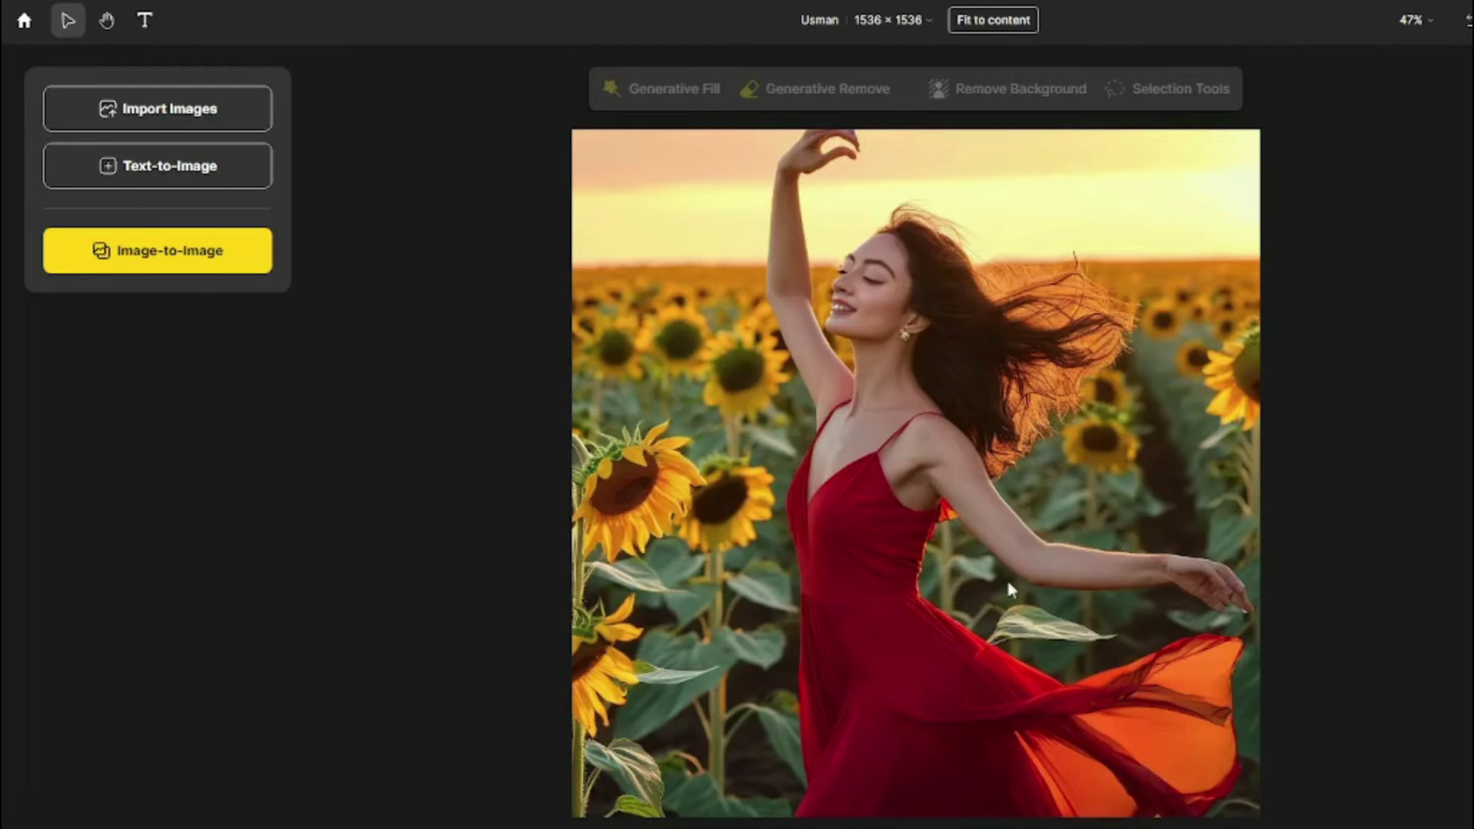
left_click(895, 579)
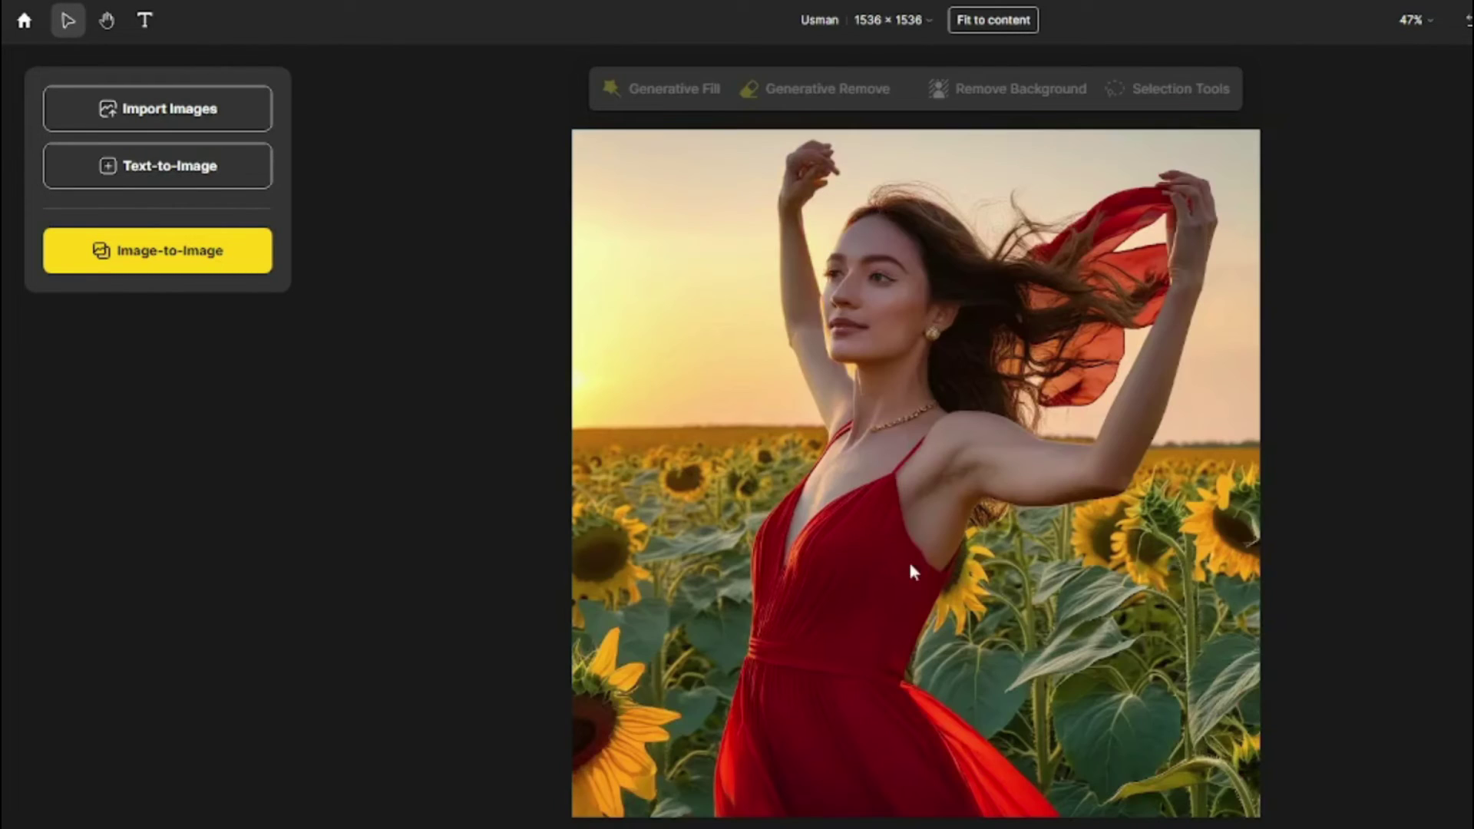
left_click(845, 577)
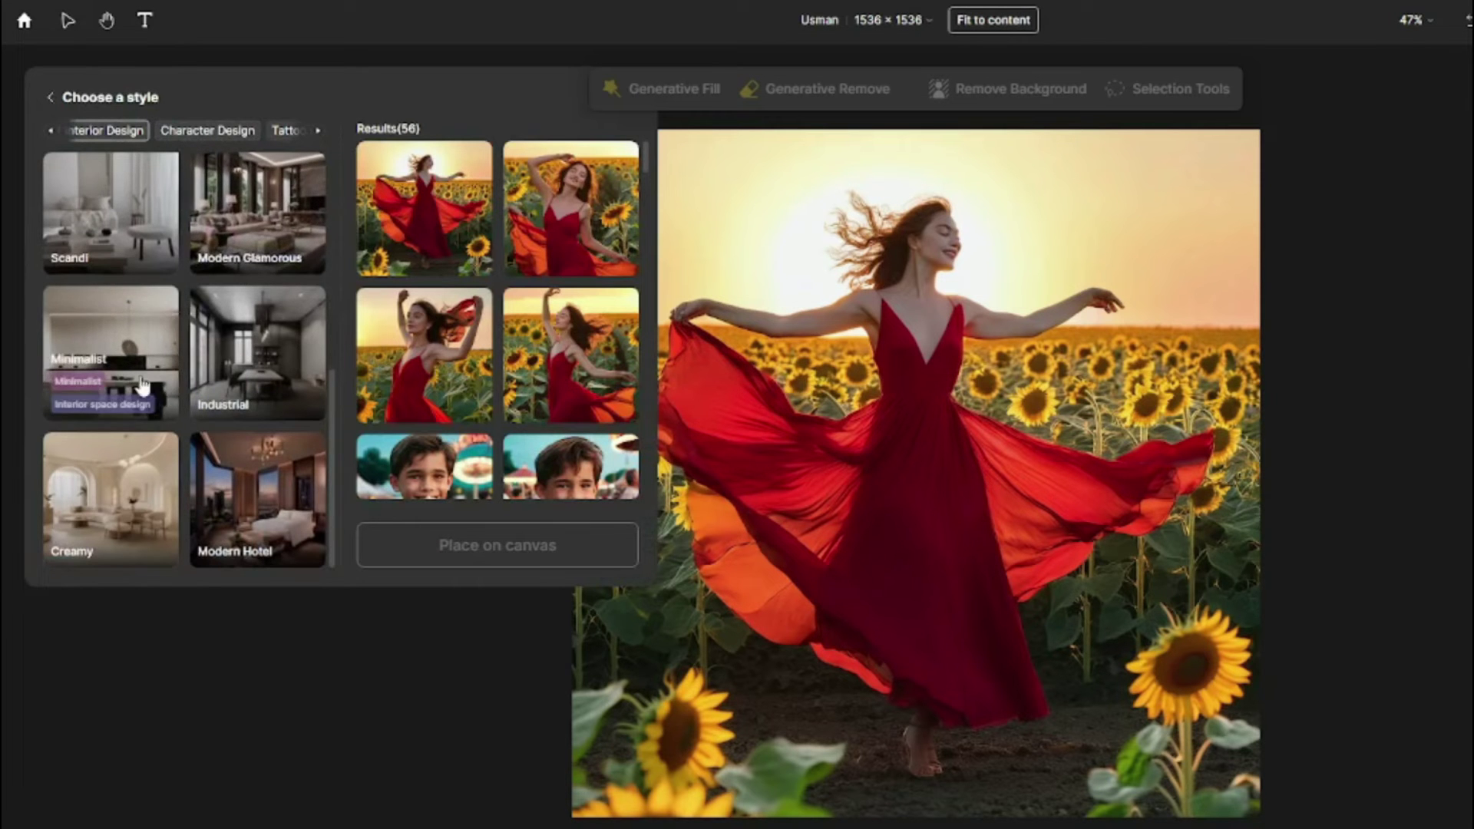
Step: Look through the styles available in the Interior Design category and return to the prompt settings
scroll(169, 384, "up", 5)
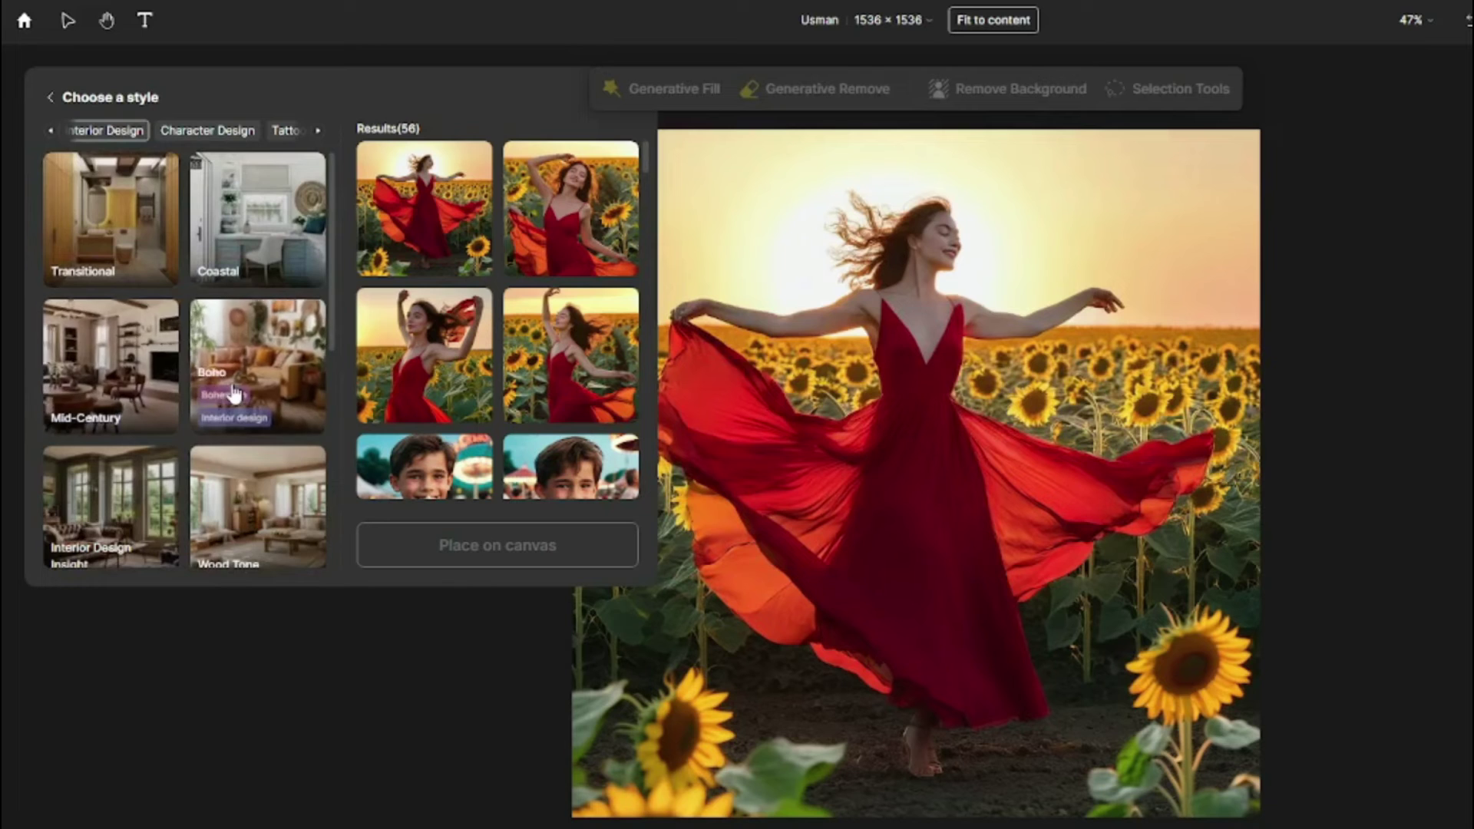
scroll(230, 395, "down", 1)
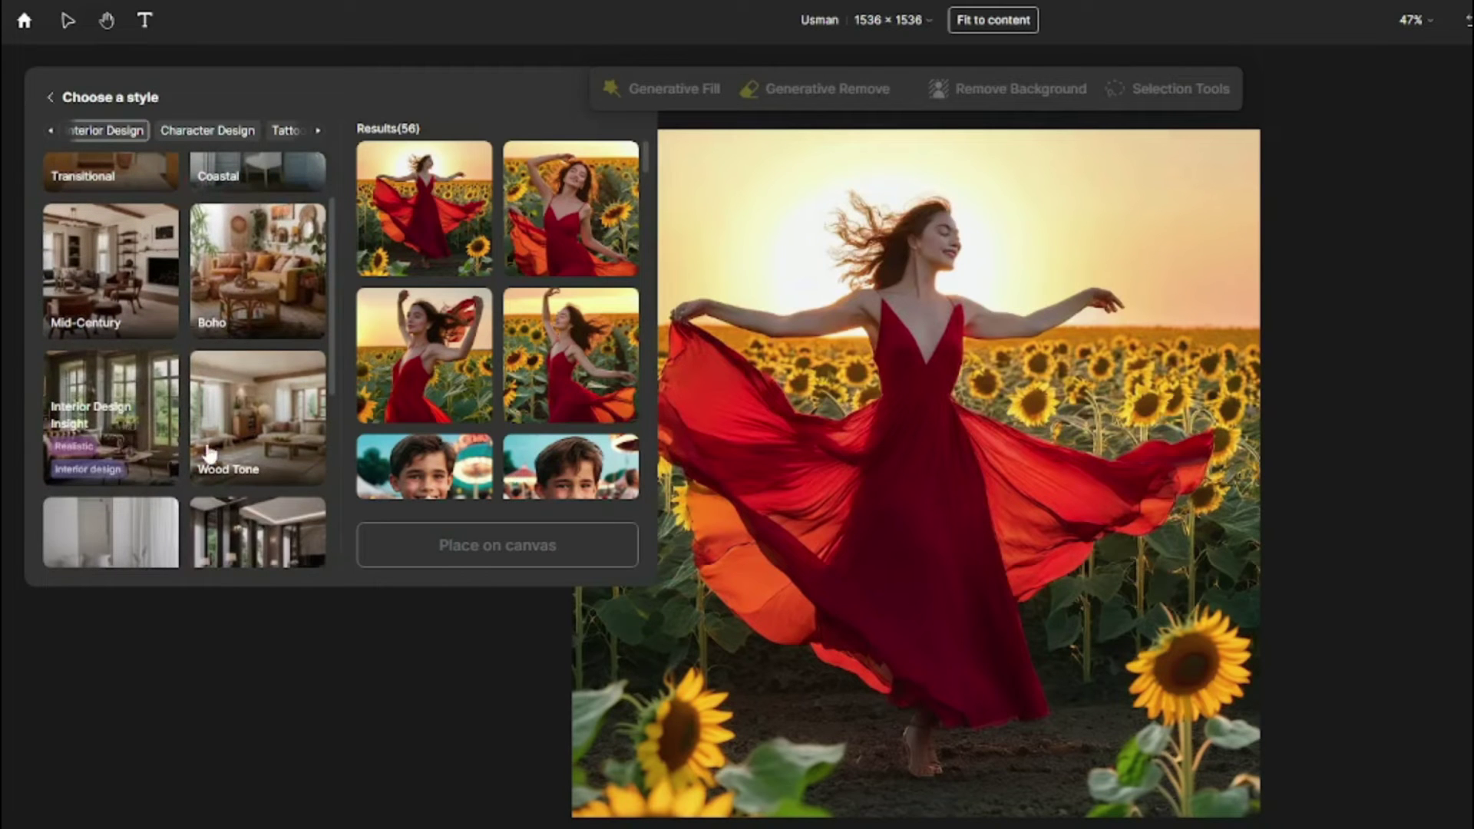
scroll(184, 460, "down", 1)
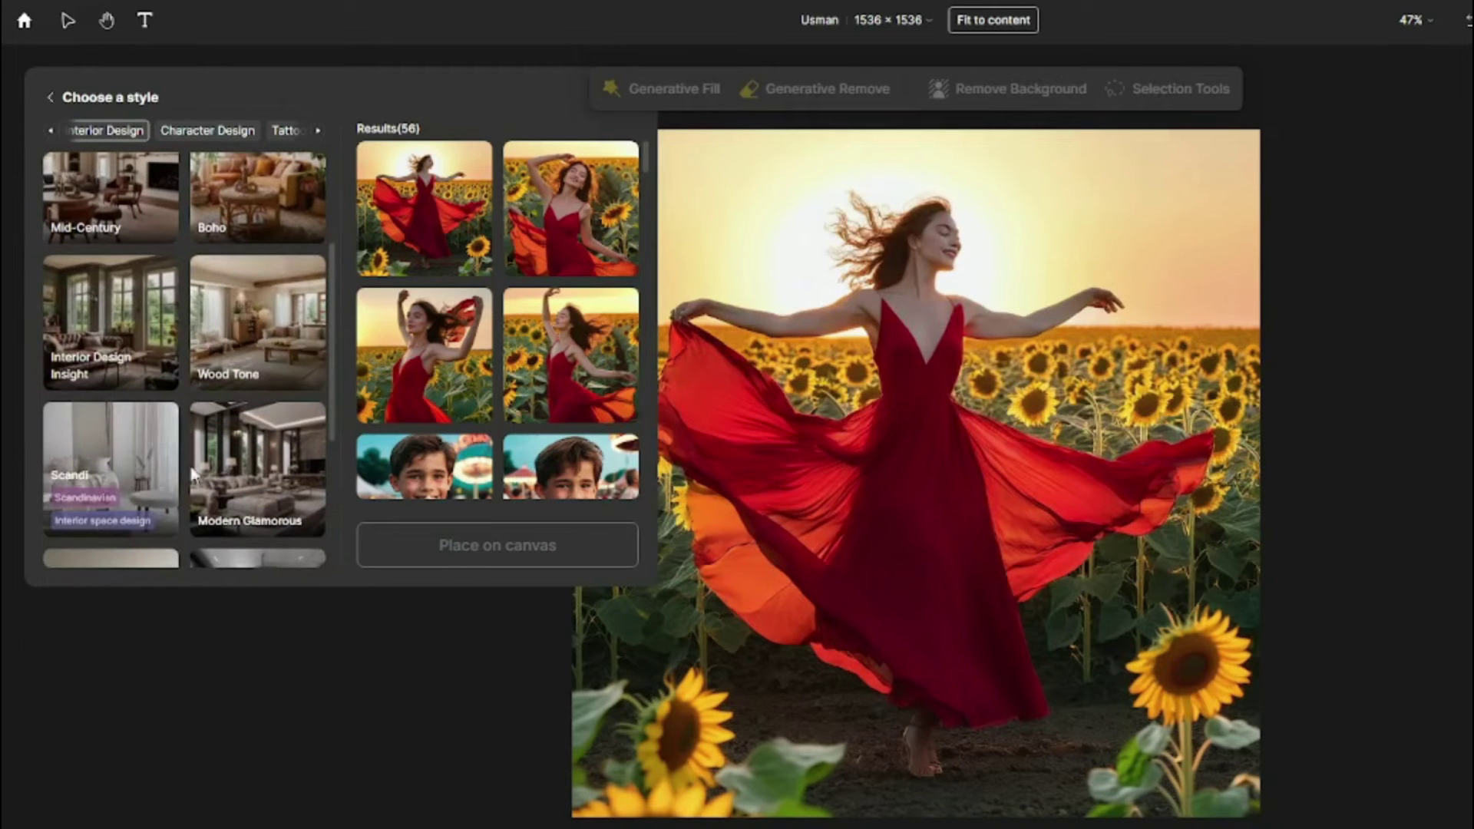
scroll(192, 475, "down", 3)
scroll(192, 474, "up", 6)
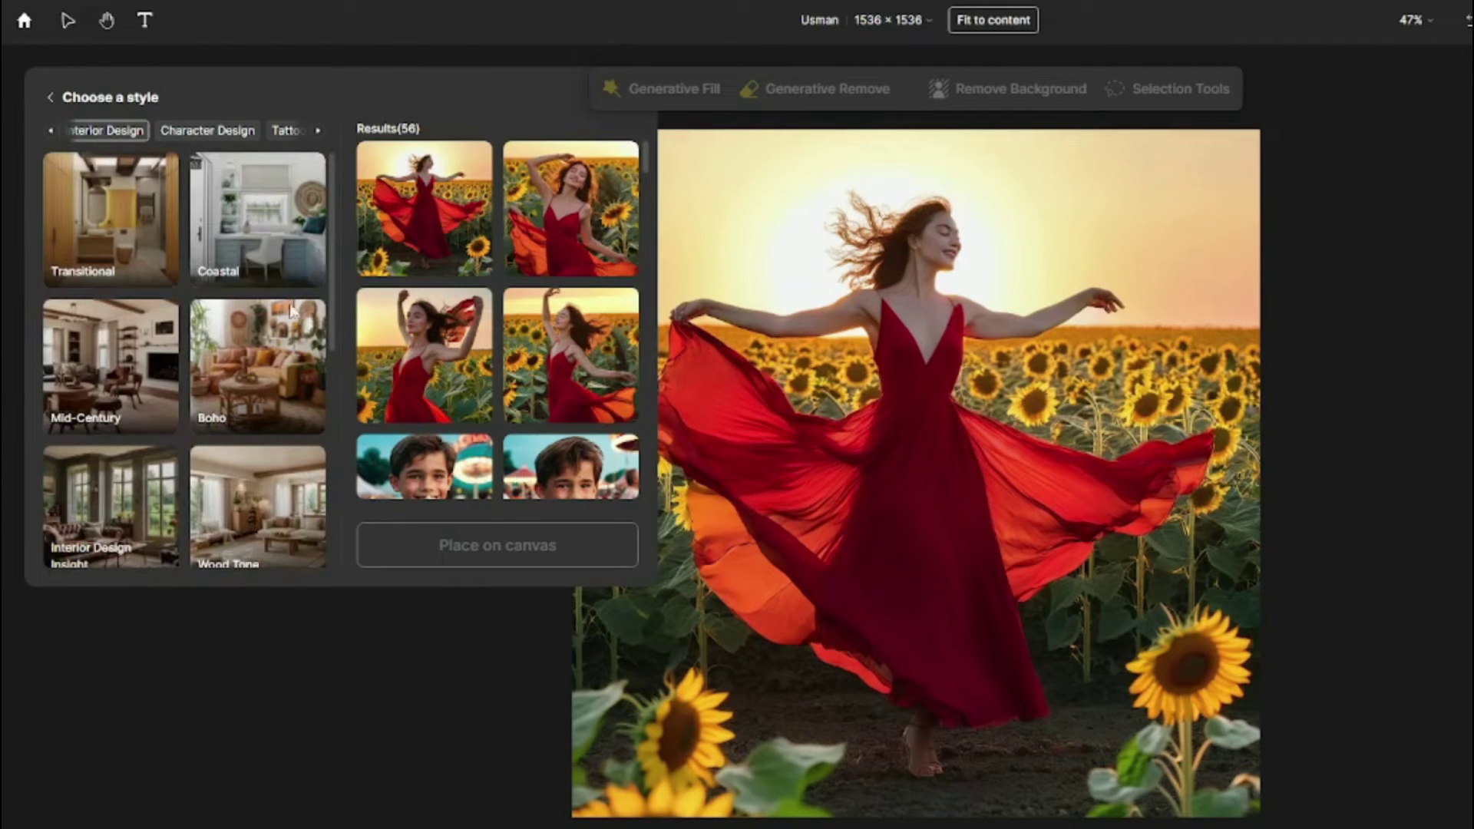
left_click(50, 98)
Step: Enter a prompt for a cozy, relaxing living room with white sofa, glass coffee table, large bookshelf, sunlight streaming through large windows and light blue walls
triple_click(158, 282)
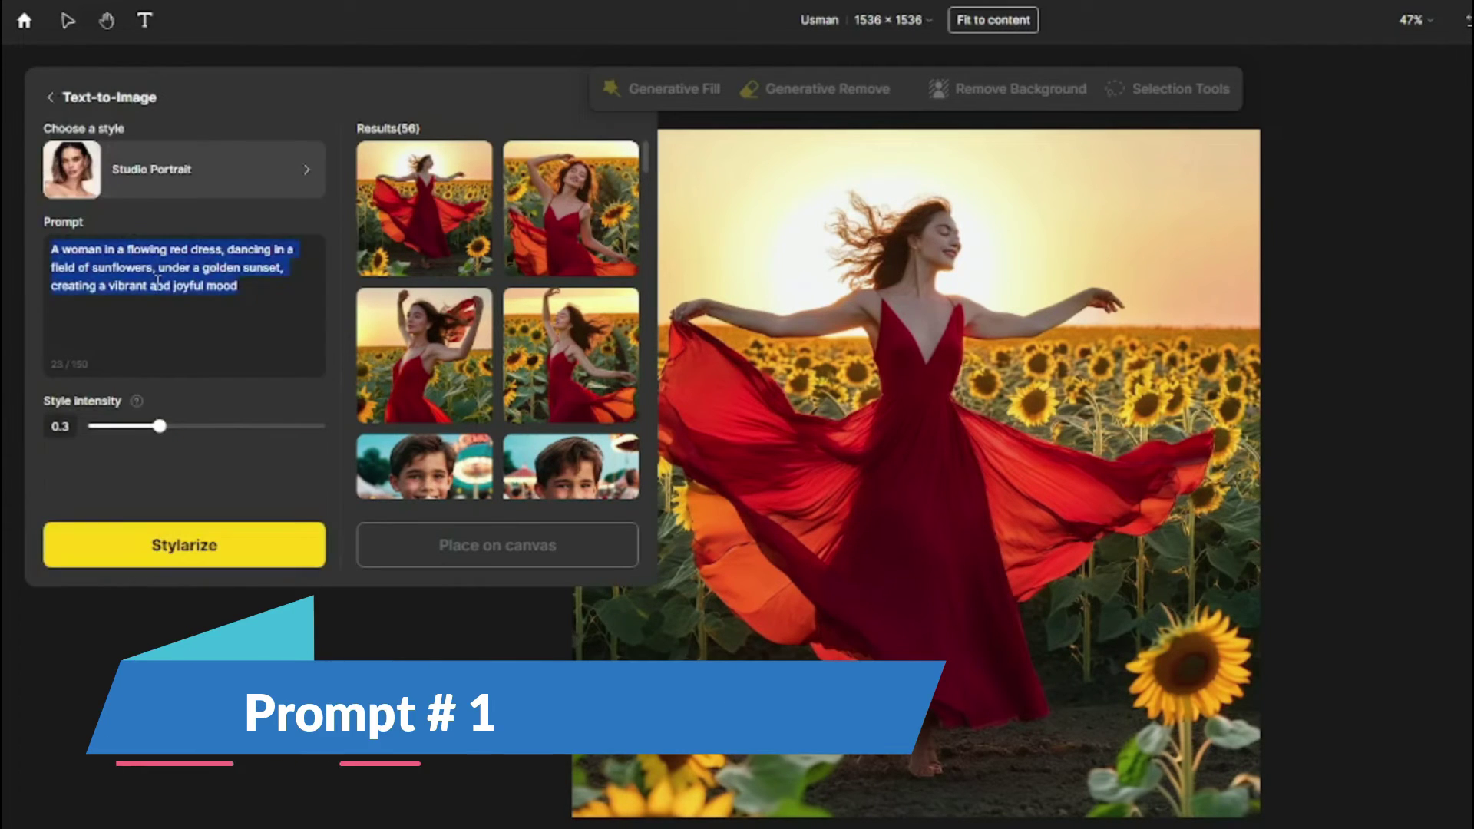
type("A cozy and relaxing living room with a white sofa, a glass coffee table, and a large bookshelf, bathed in sunlight streaming in through large windows, with walls painted in light blue.")
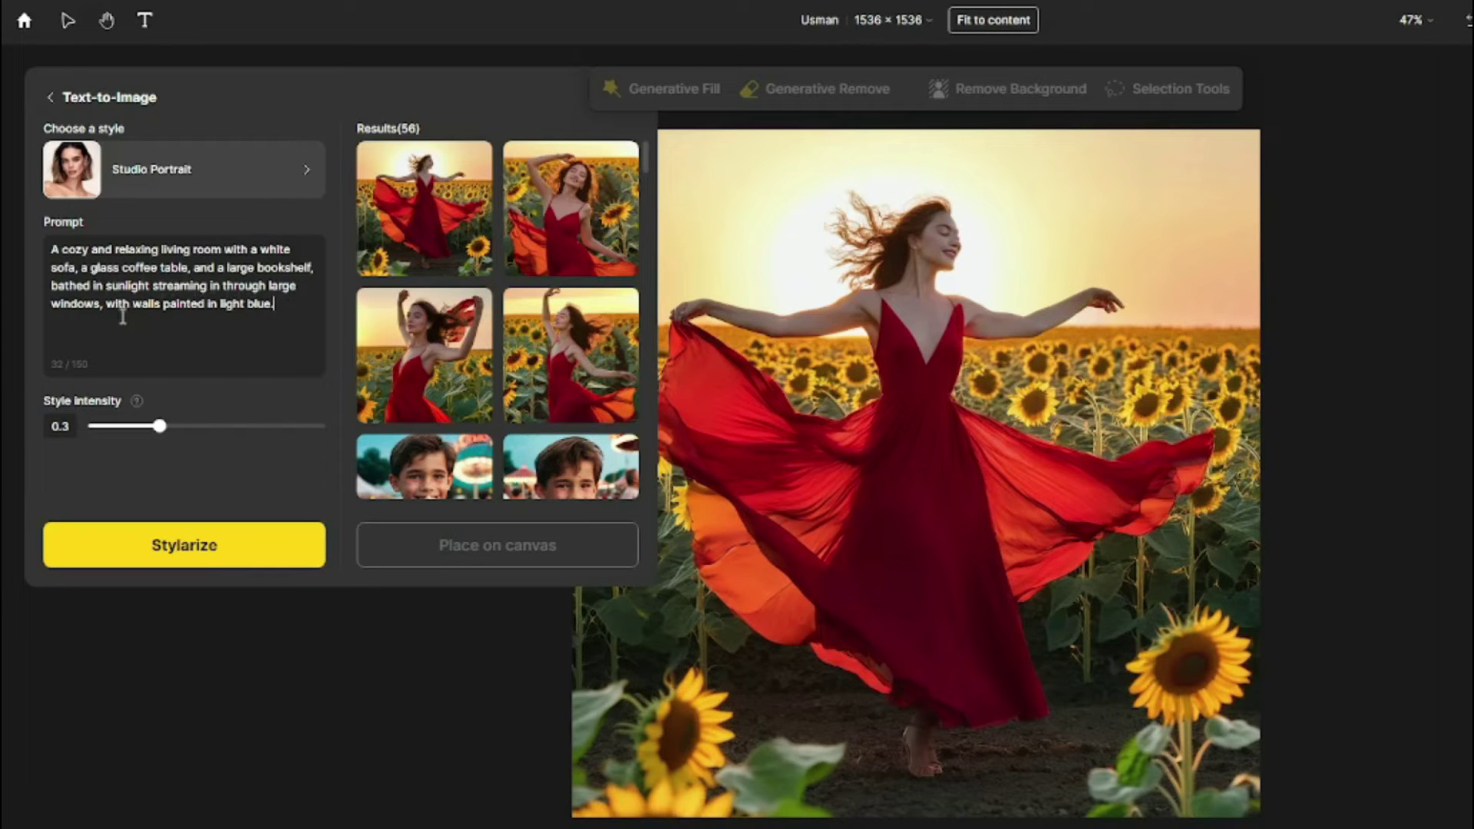
left_click_drag(304, 321, 55, 250)
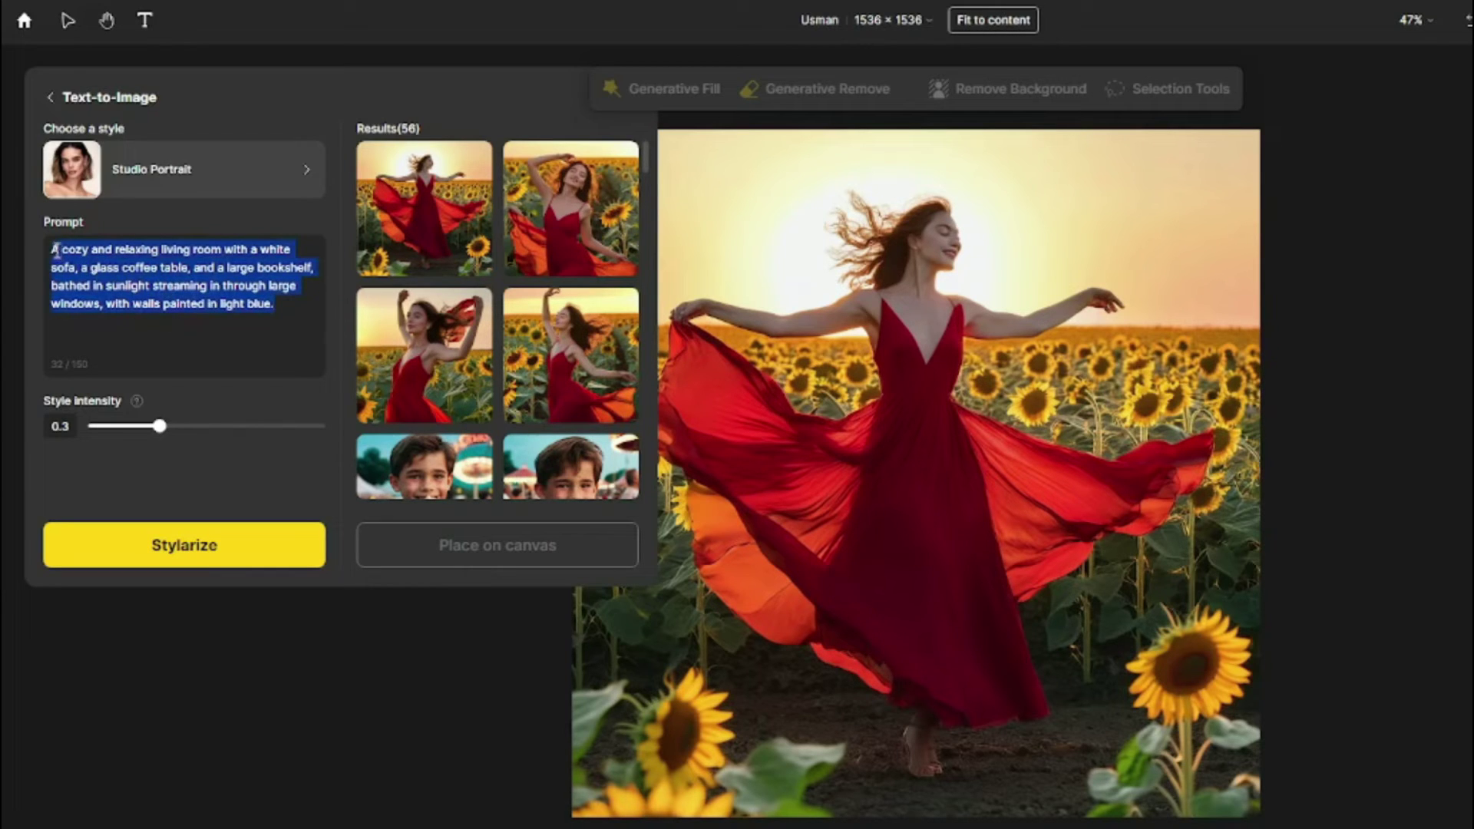
Step: Choose the Mid-Century style from Interior Design and start generating the living room images
left_click(217, 191)
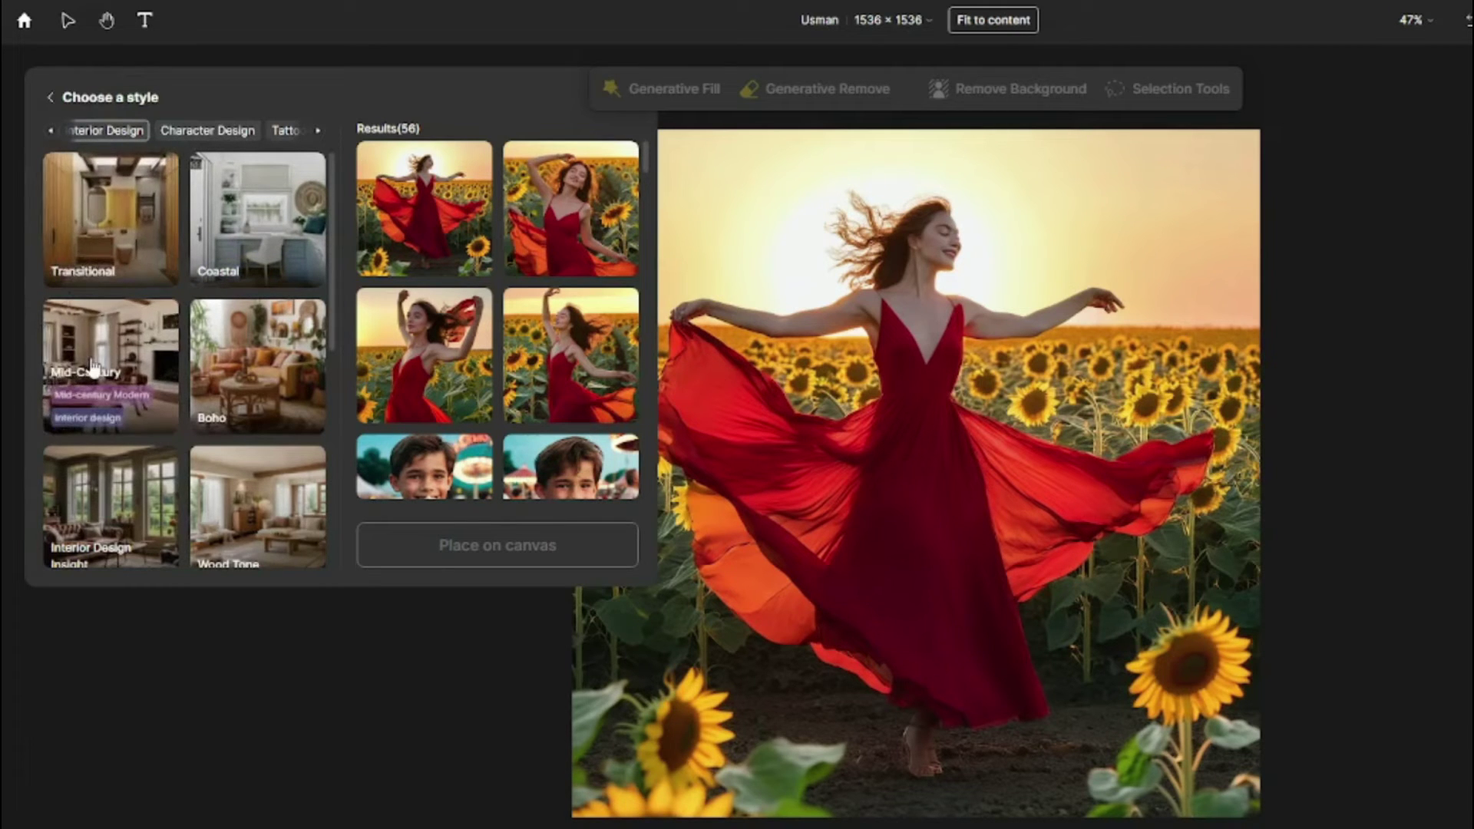
left_click(136, 359)
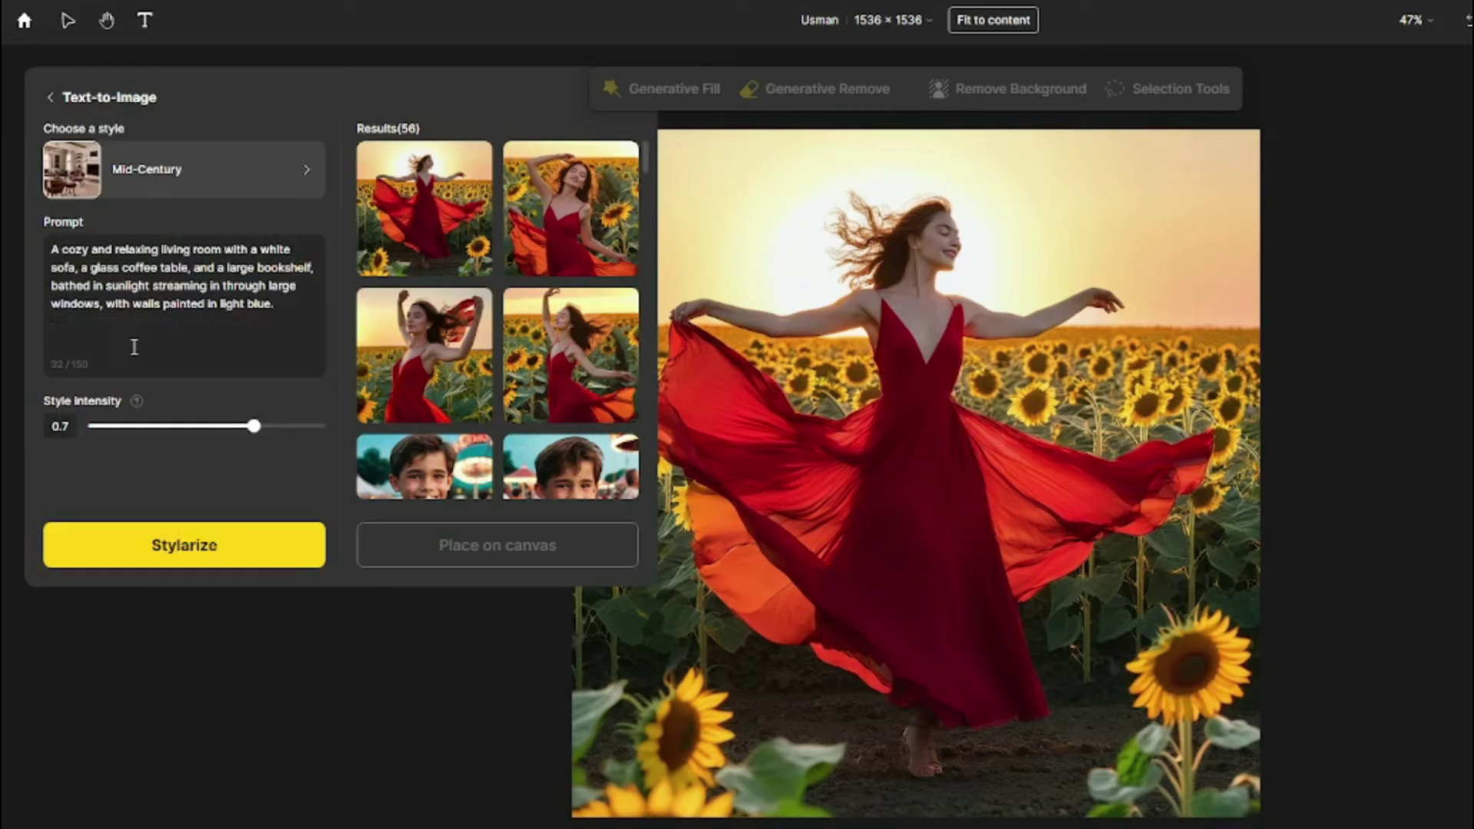
left_click(269, 557)
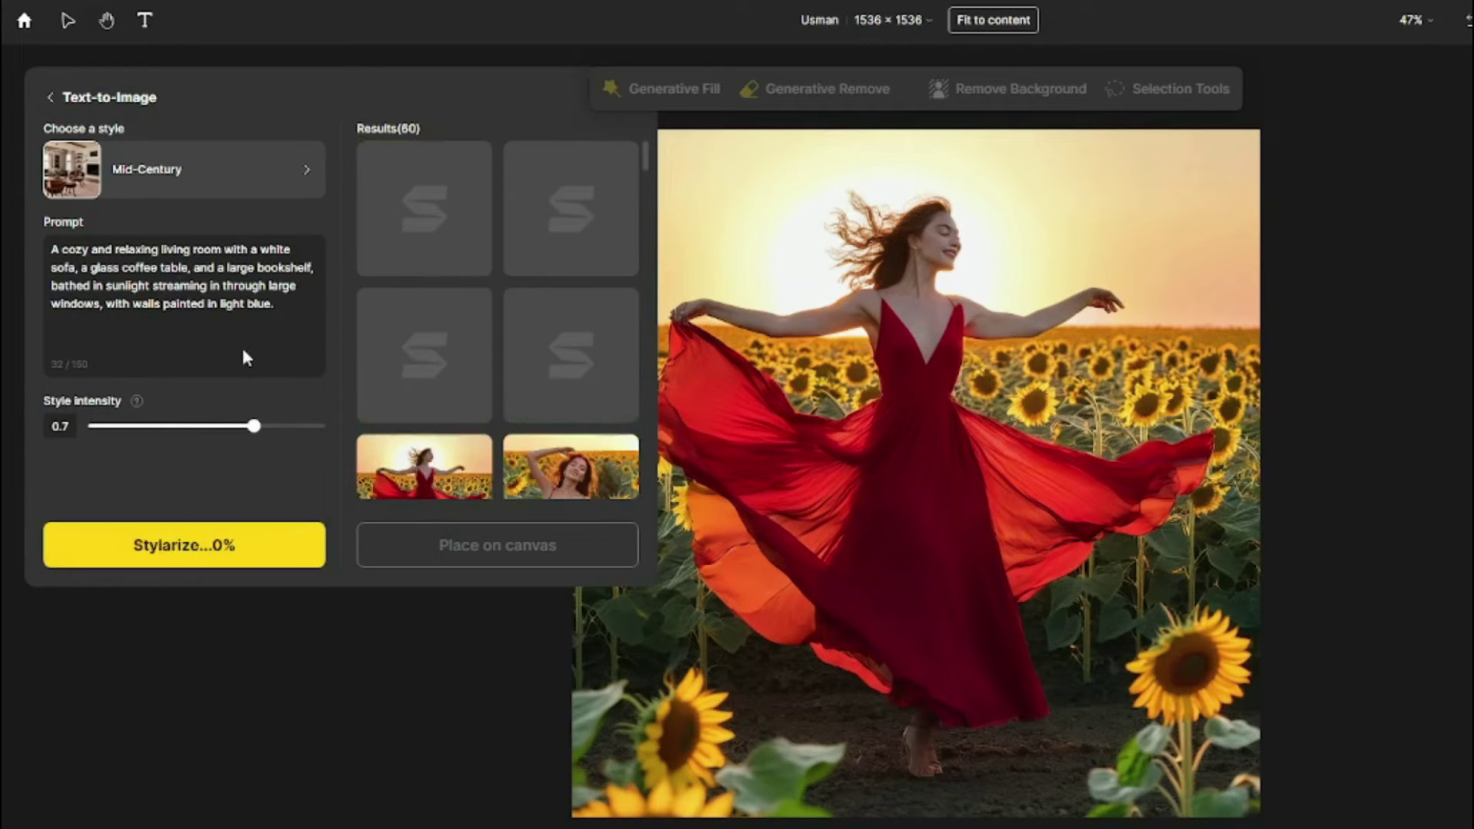
Step: Select all four generated Mid-Century living room images, place them on the canvas and view them one by one
left_click(418, 219)
left_click(442, 399)
left_click(568, 361)
left_click(551, 238)
left_click(527, 553)
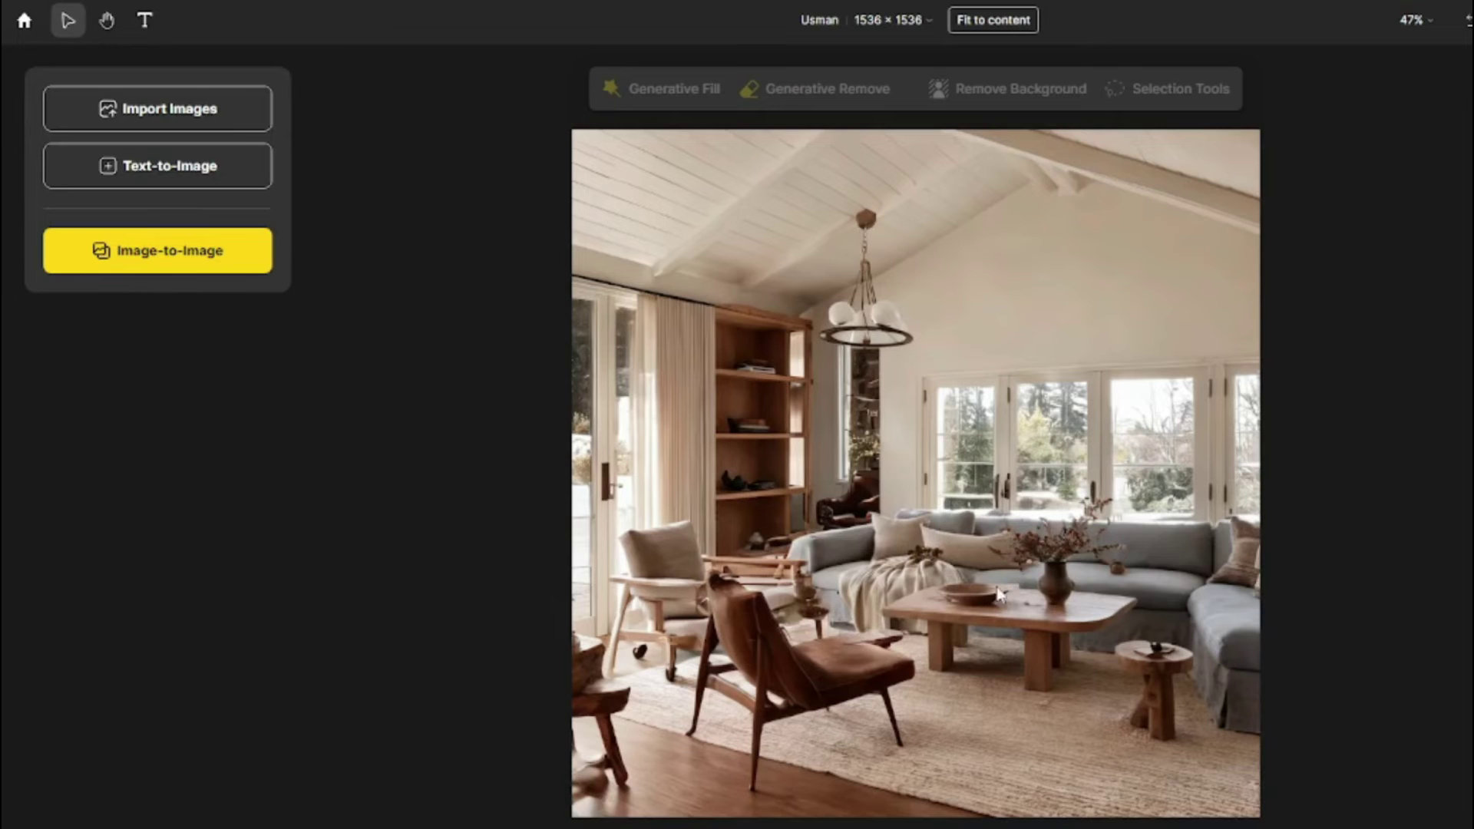
left_click(1000, 595)
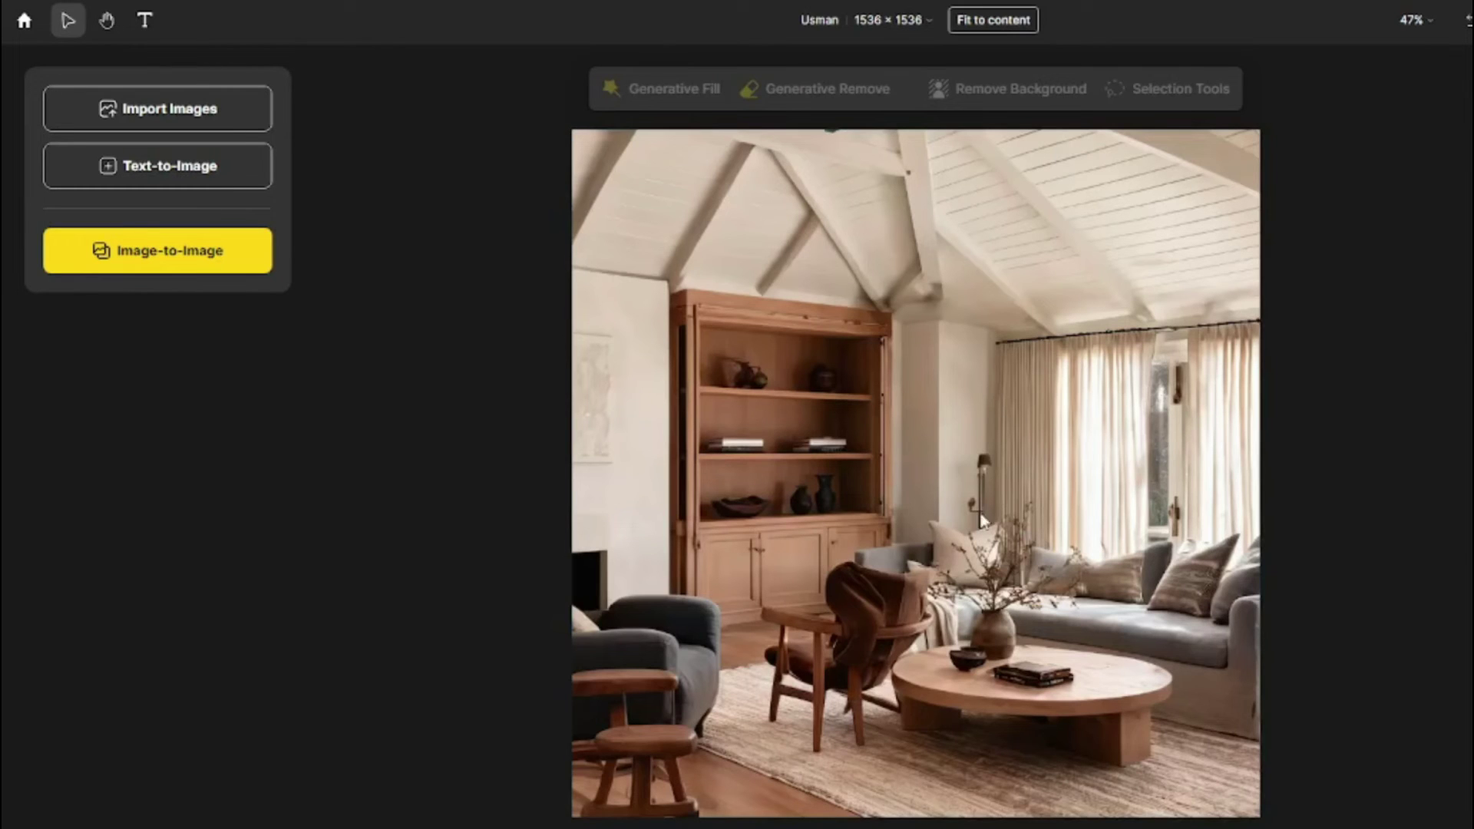
left_click(944, 515)
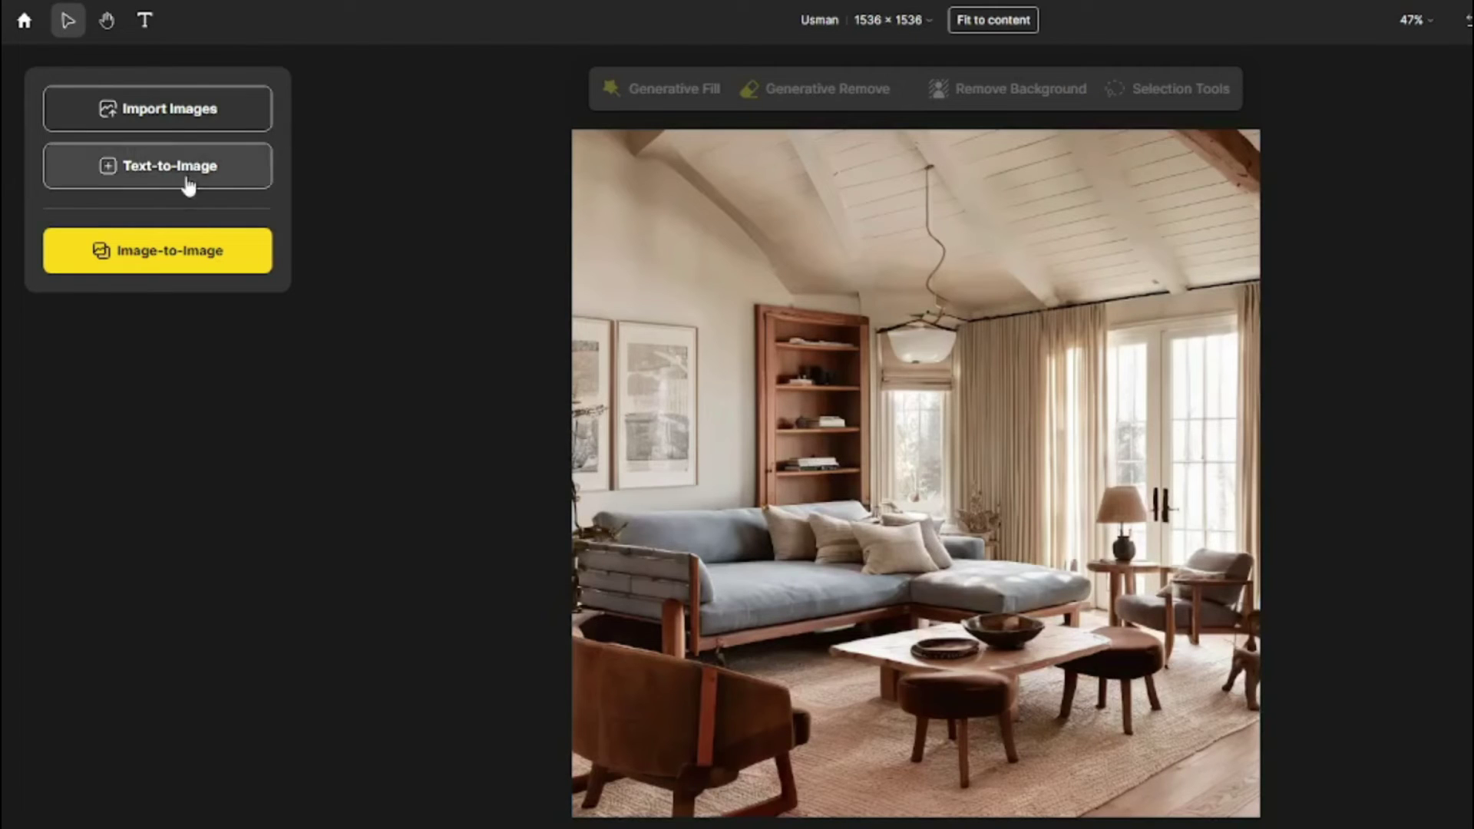
Step: Replace the text-to-image prompt with a modern kitchen with sleek black countertops, stainless steel appliances, pendant lights over a central island and warm sunset glow
left_click(198, 183)
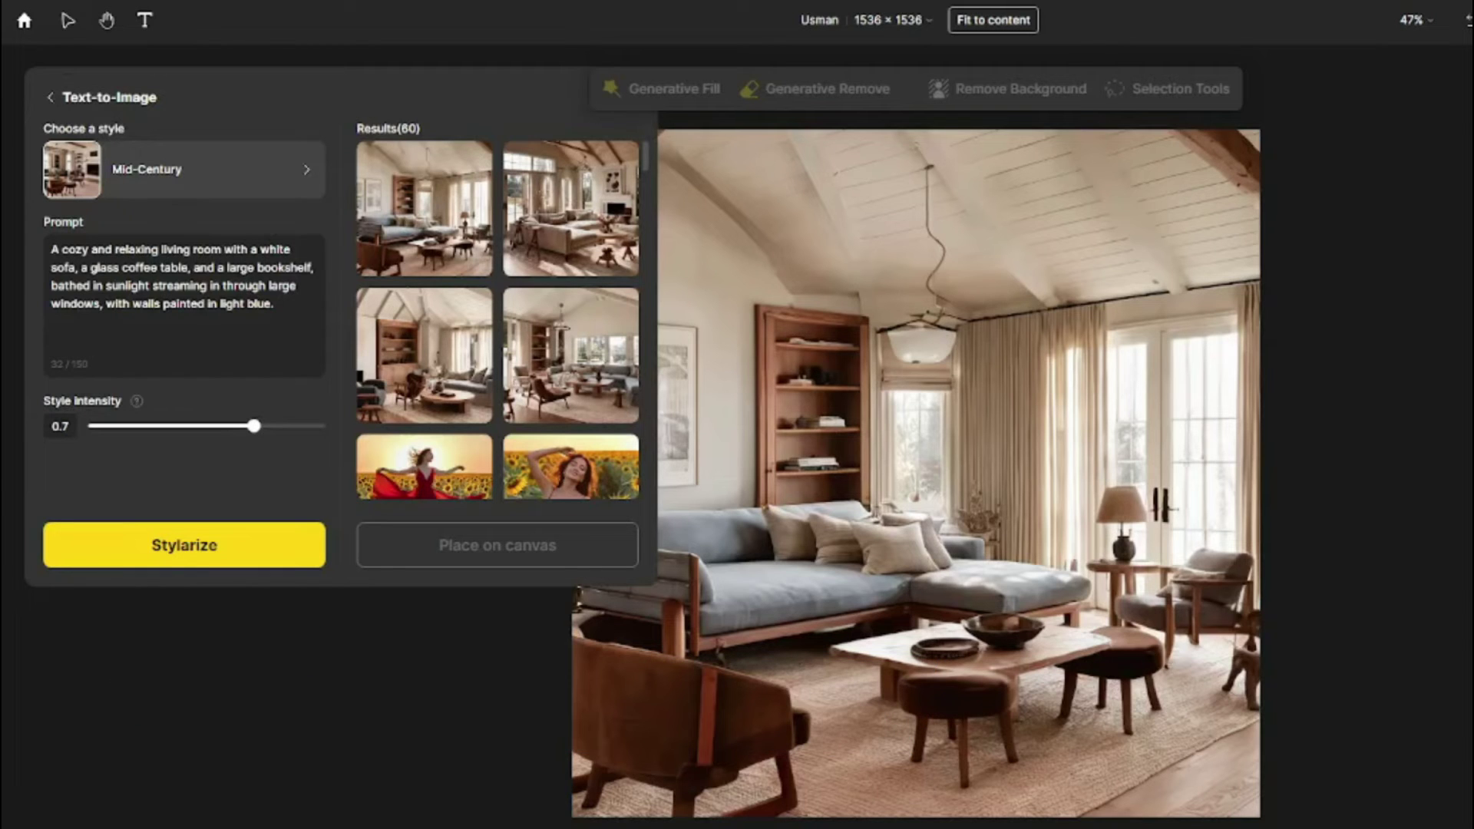
left_click(217, 322)
key("ctrl+a")
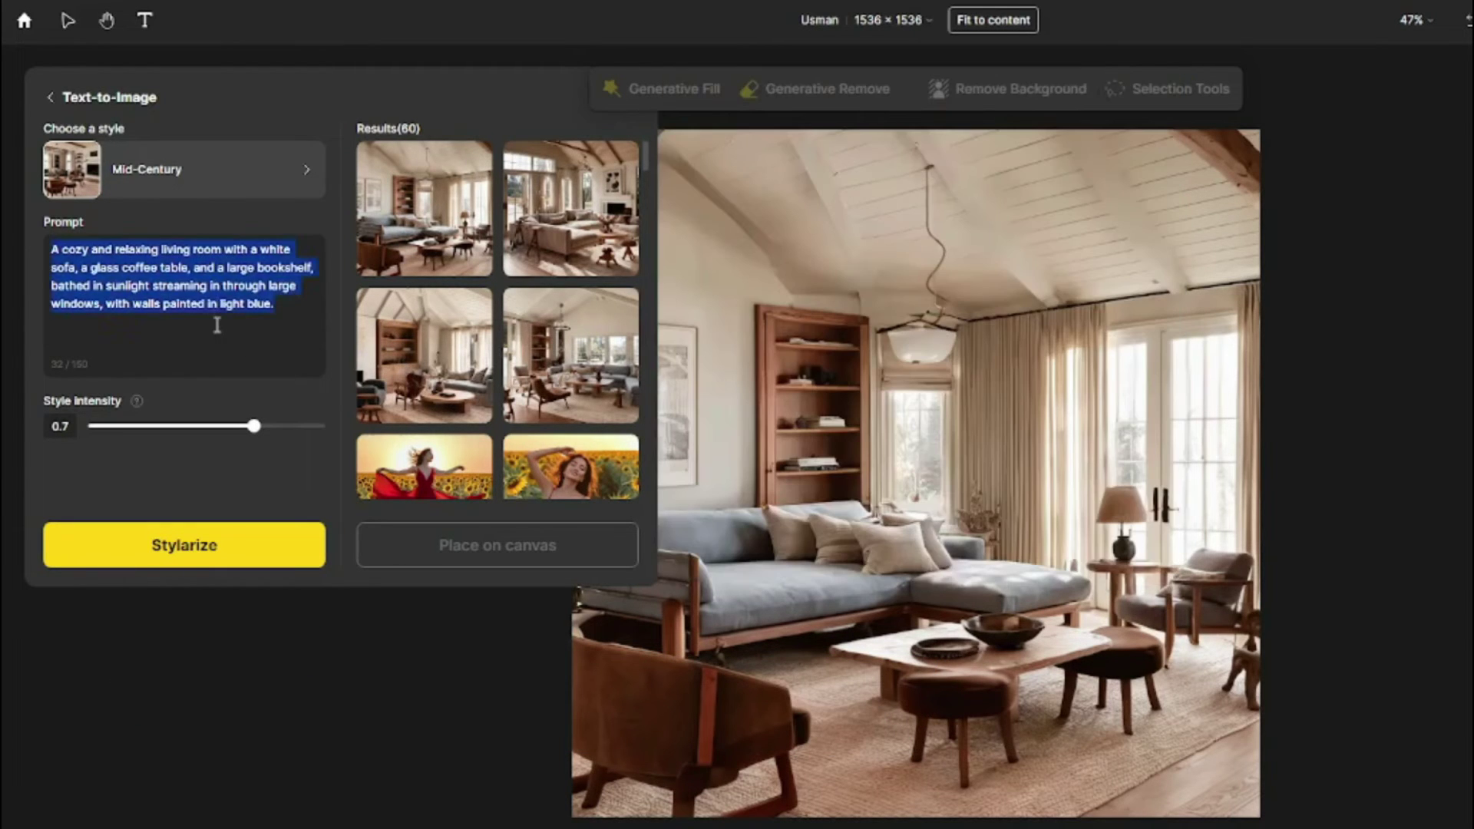
type("A modern kitchen with sleek black countertops, stainless steel appliances, and pendant lights hanging over a central island, bathed in the setting sun, creating a stylish and inviting atmosphere.")
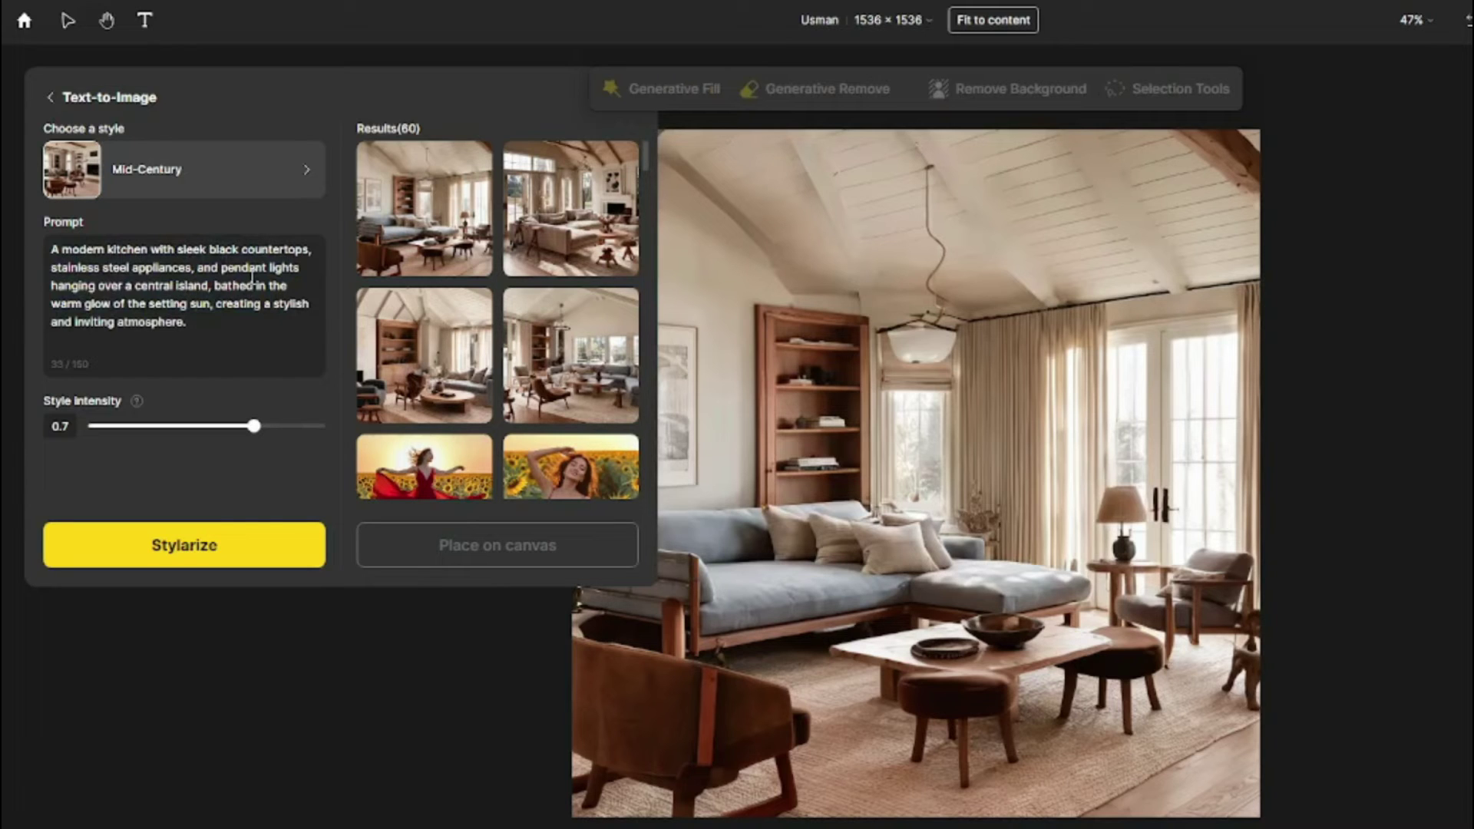
Step: Choose the Transitional style from Interior Design and start generating the kitchen images
left_click(222, 175)
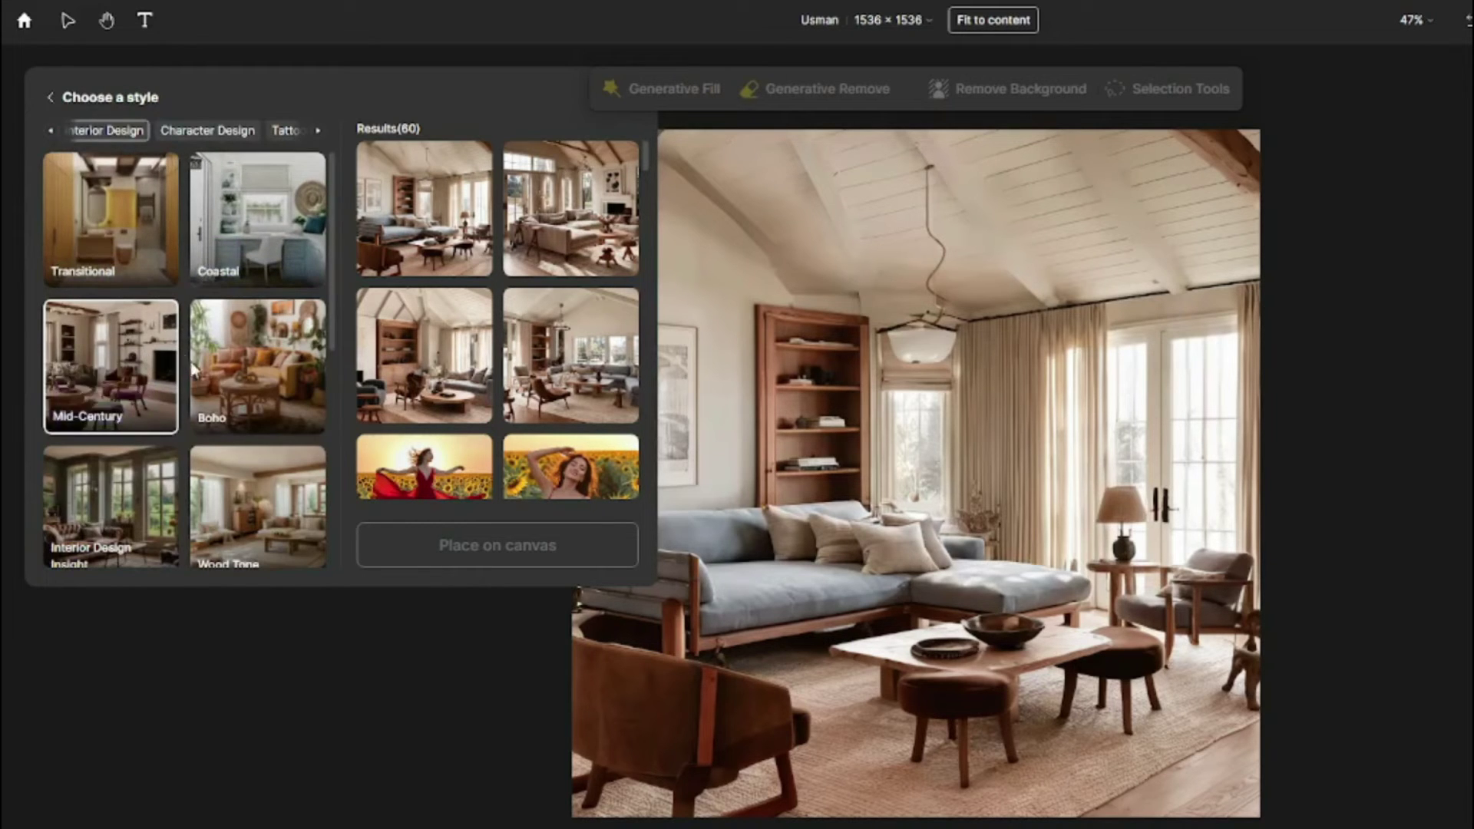
left_click(113, 222)
left_click(182, 566)
Step: Select all four generated kitchen images and place them on the canvas
mouse_move(488, 393)
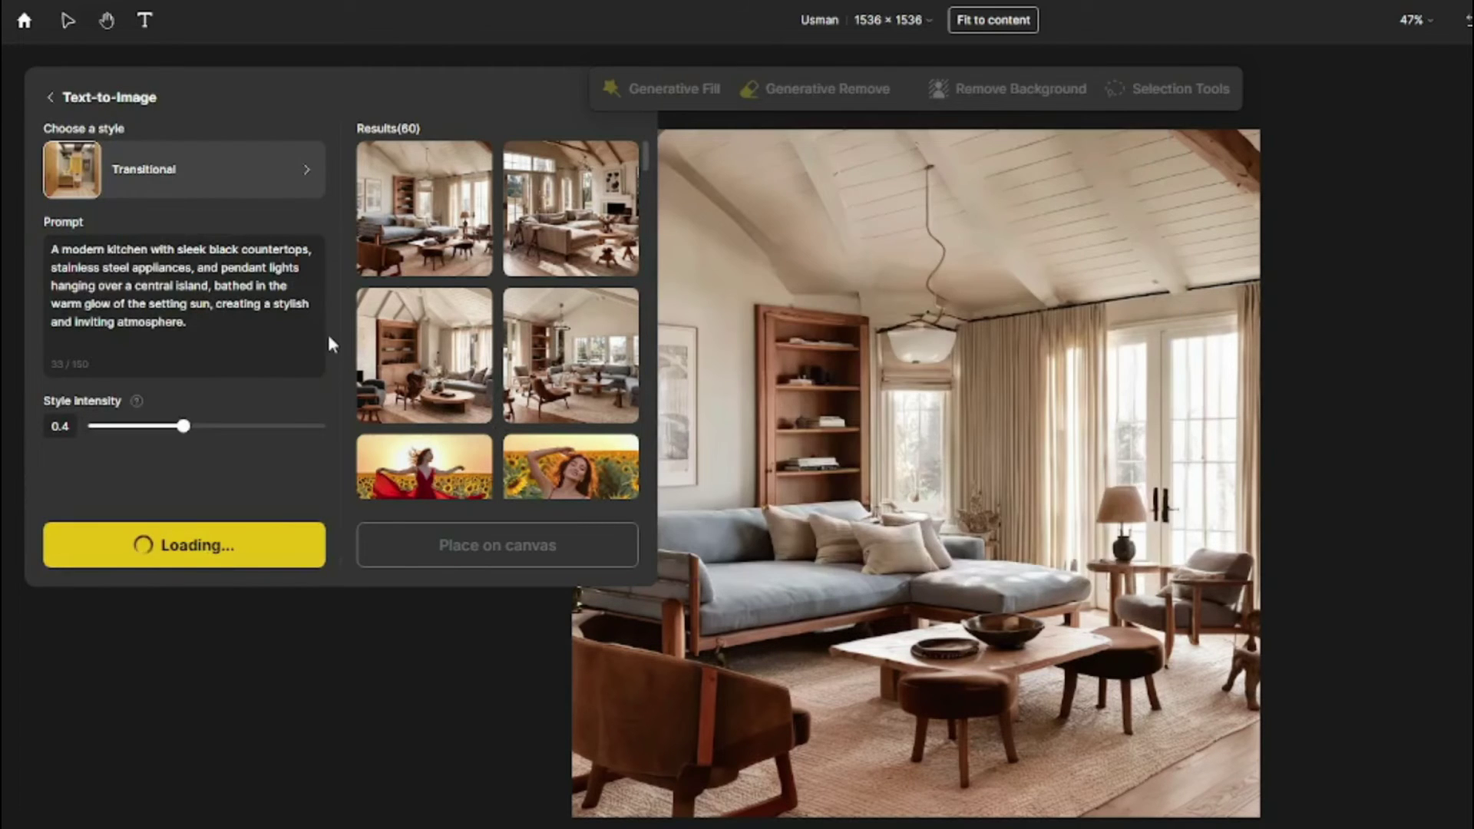
left_click(392, 230)
left_click(527, 225)
left_click(476, 301)
left_click(571, 353)
left_click(497, 545)
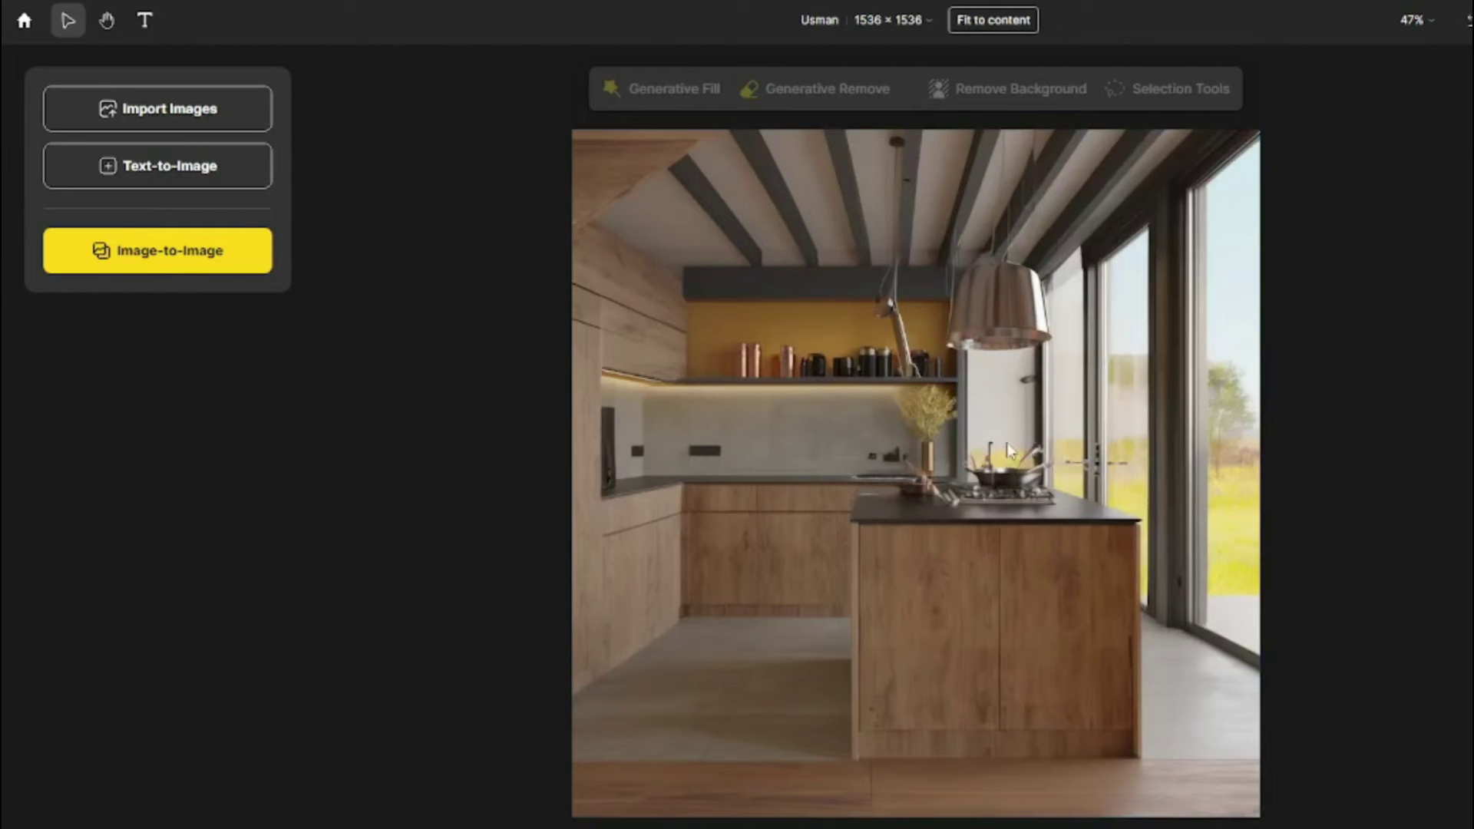
Step: Replace the text-to-image prompt with a vibrant kid's bedroom with a spaceship-themed bed, star-patterned wallpaper, a toy chest and the soft glow of a nightlight
left_click(189, 181)
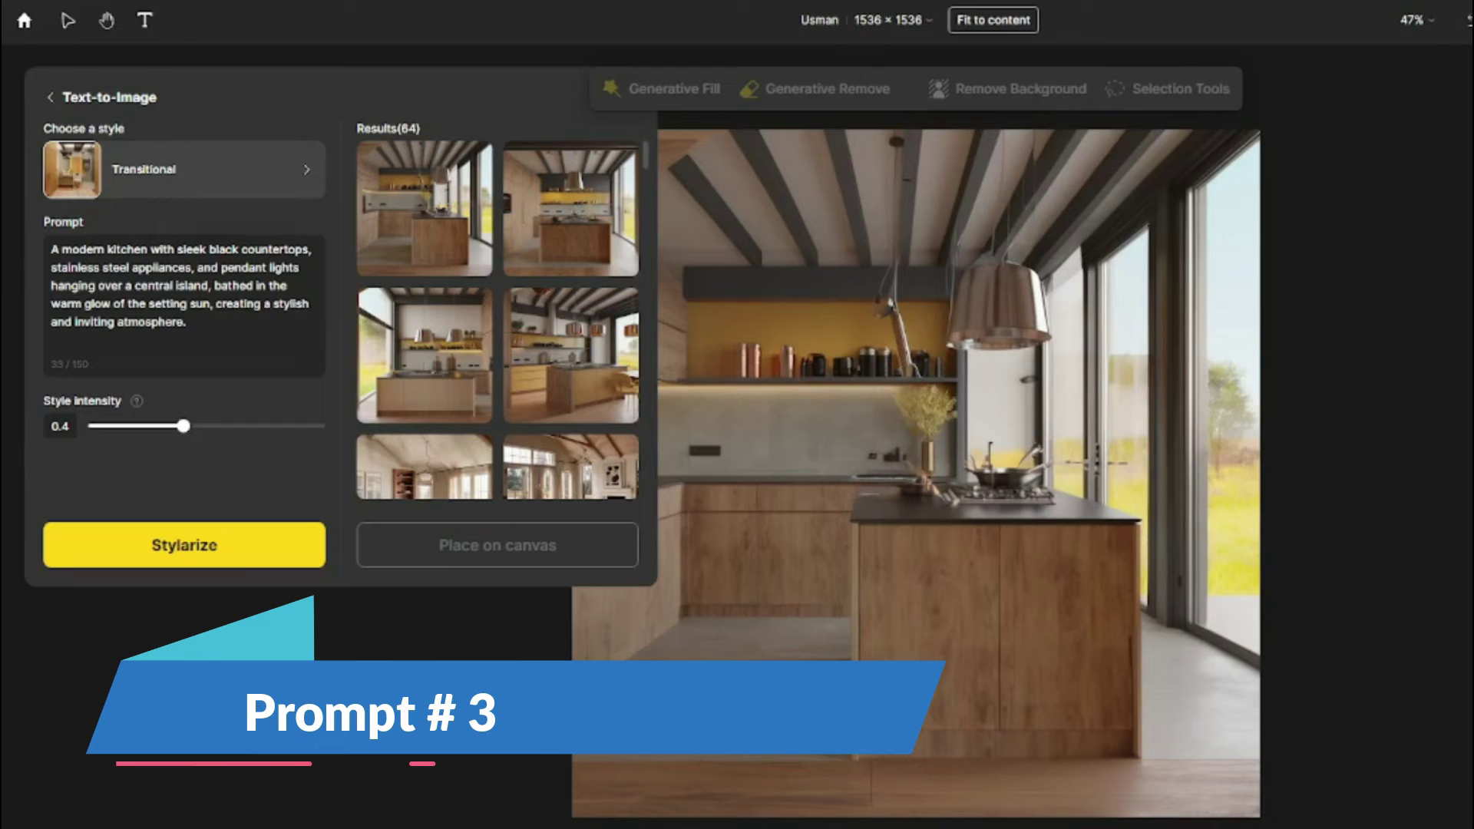
key("ctrl+a")
type("A vibrant kid's bedroom with a spaceship-themed bed, star-patterned wallpaper, and a toy chest, bathed in the soft glow of a nightlight, creating a fun and imaginative atmosphere.")
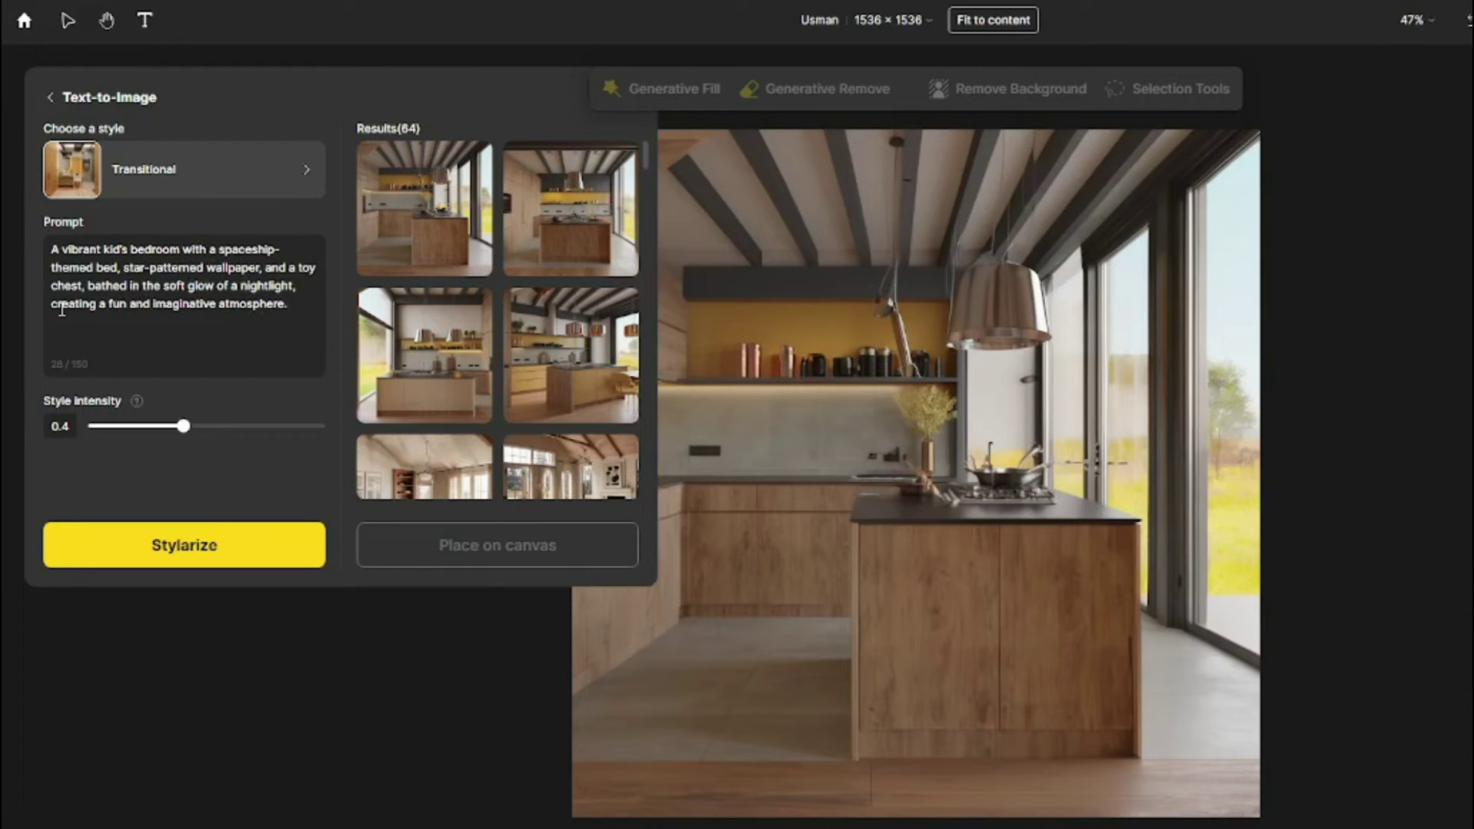
Step: Browse the Interior Design styles, choose Boho and start generating the kid's bedroom images
left_click(230, 171)
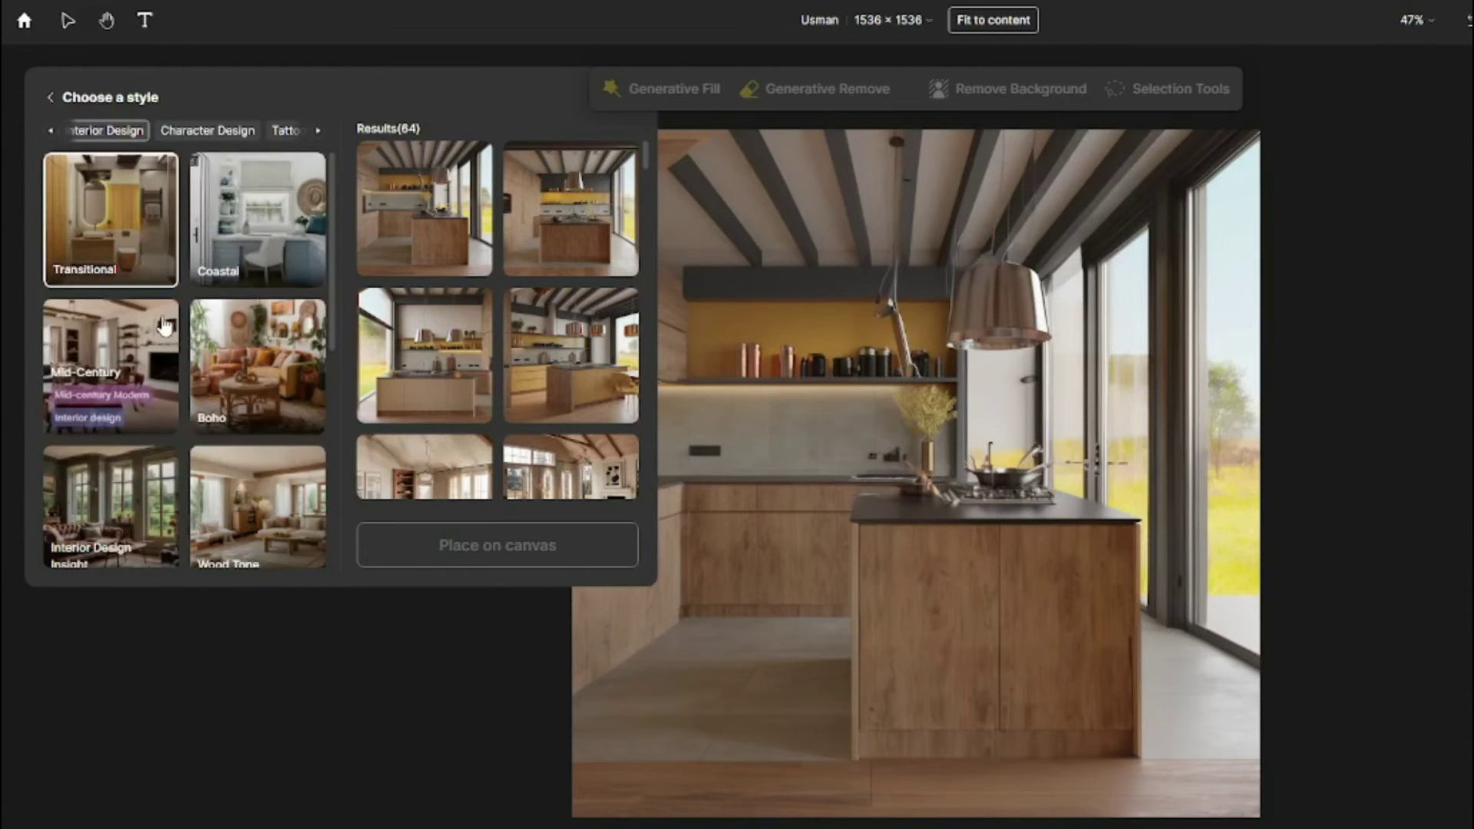
scroll(141, 382, "down", 2)
scroll(141, 382, "down", 4)
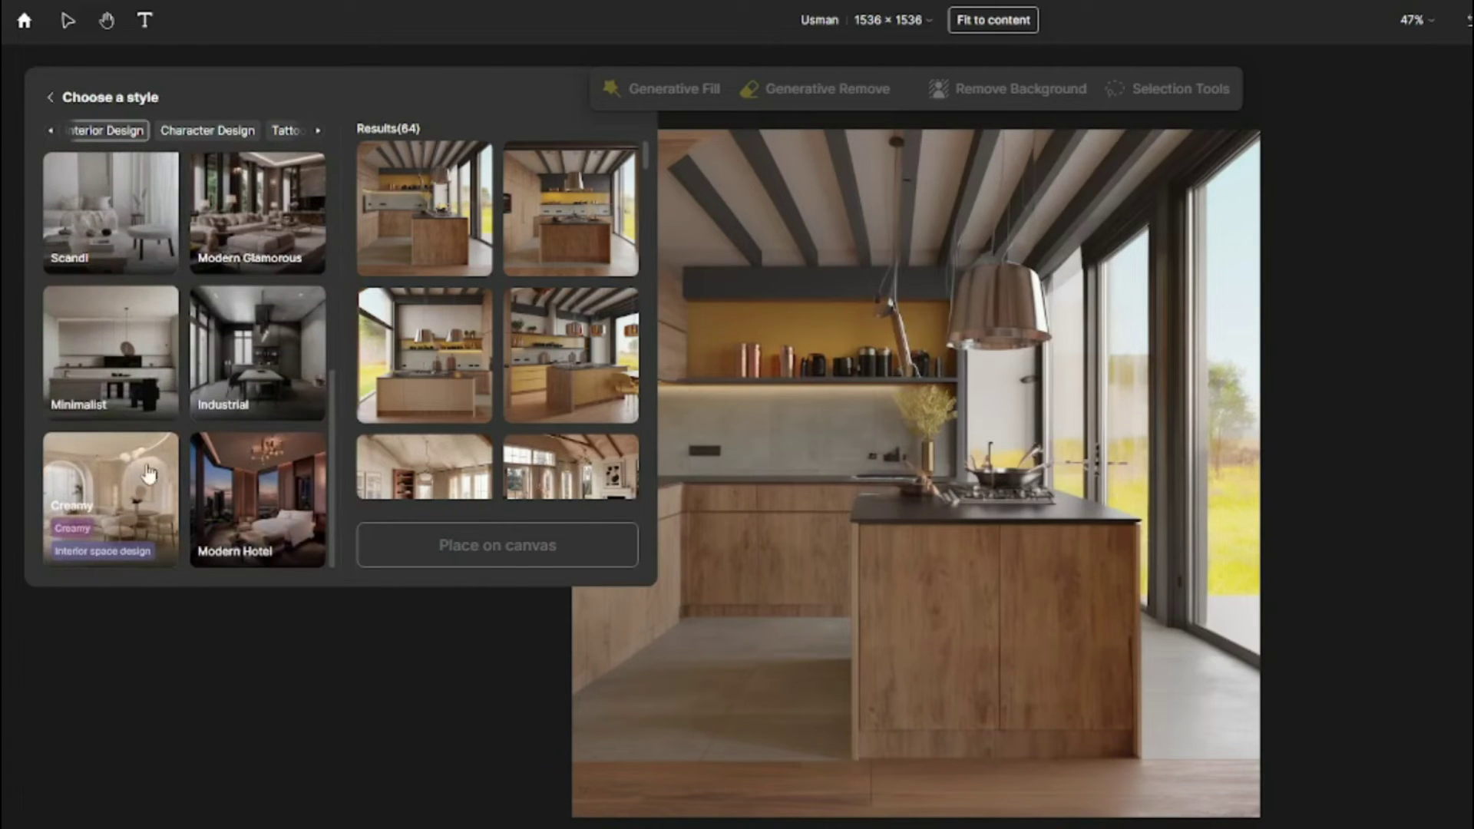
scroll(247, 276, "up", 4)
left_click(248, 276)
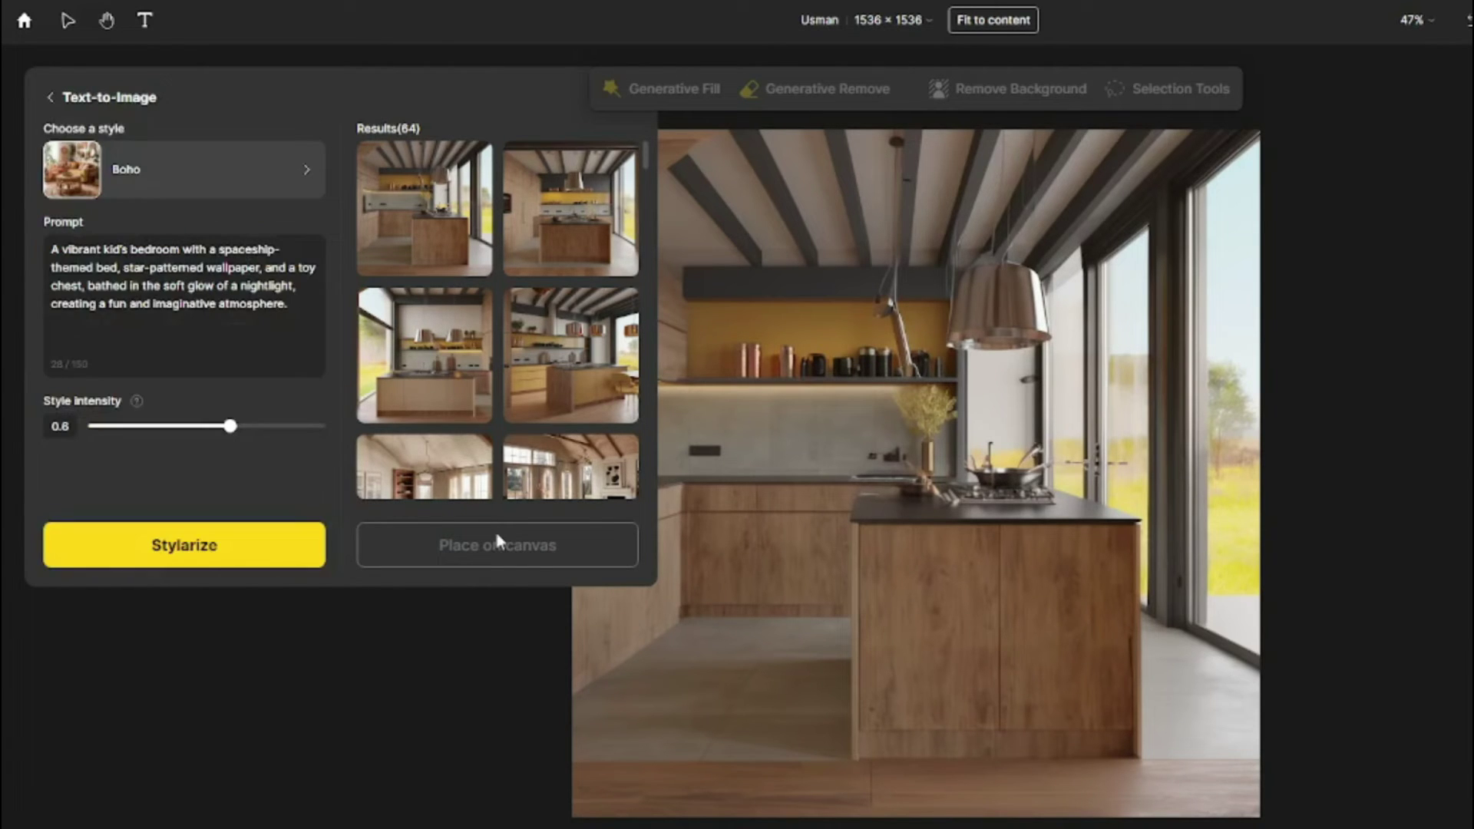
left_click(209, 554)
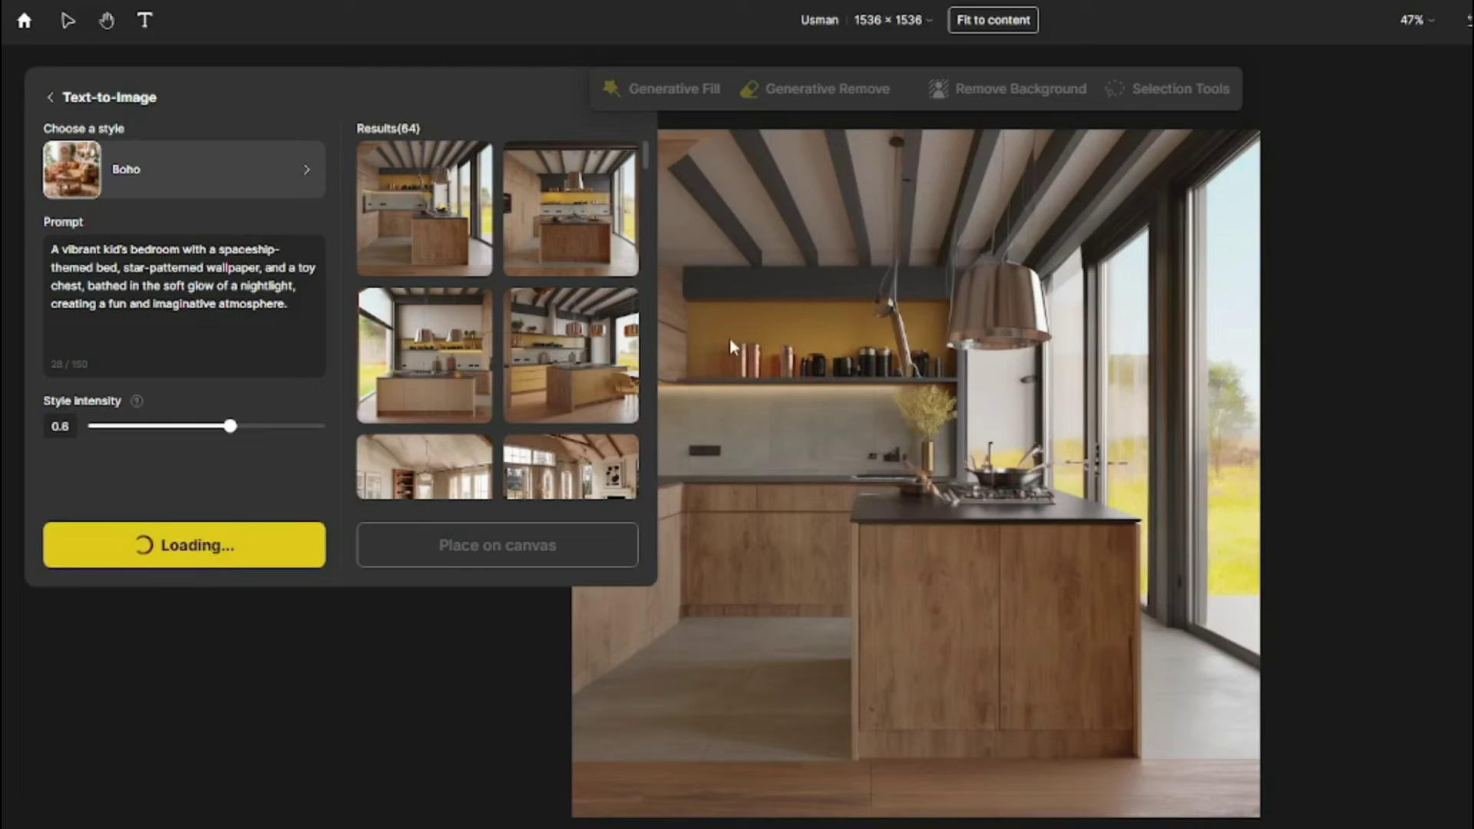
Step: Select all four generated Boho bedroom images and place them on the canvas
left_click(413, 234)
left_click(532, 228)
left_click(469, 352)
left_click(541, 346)
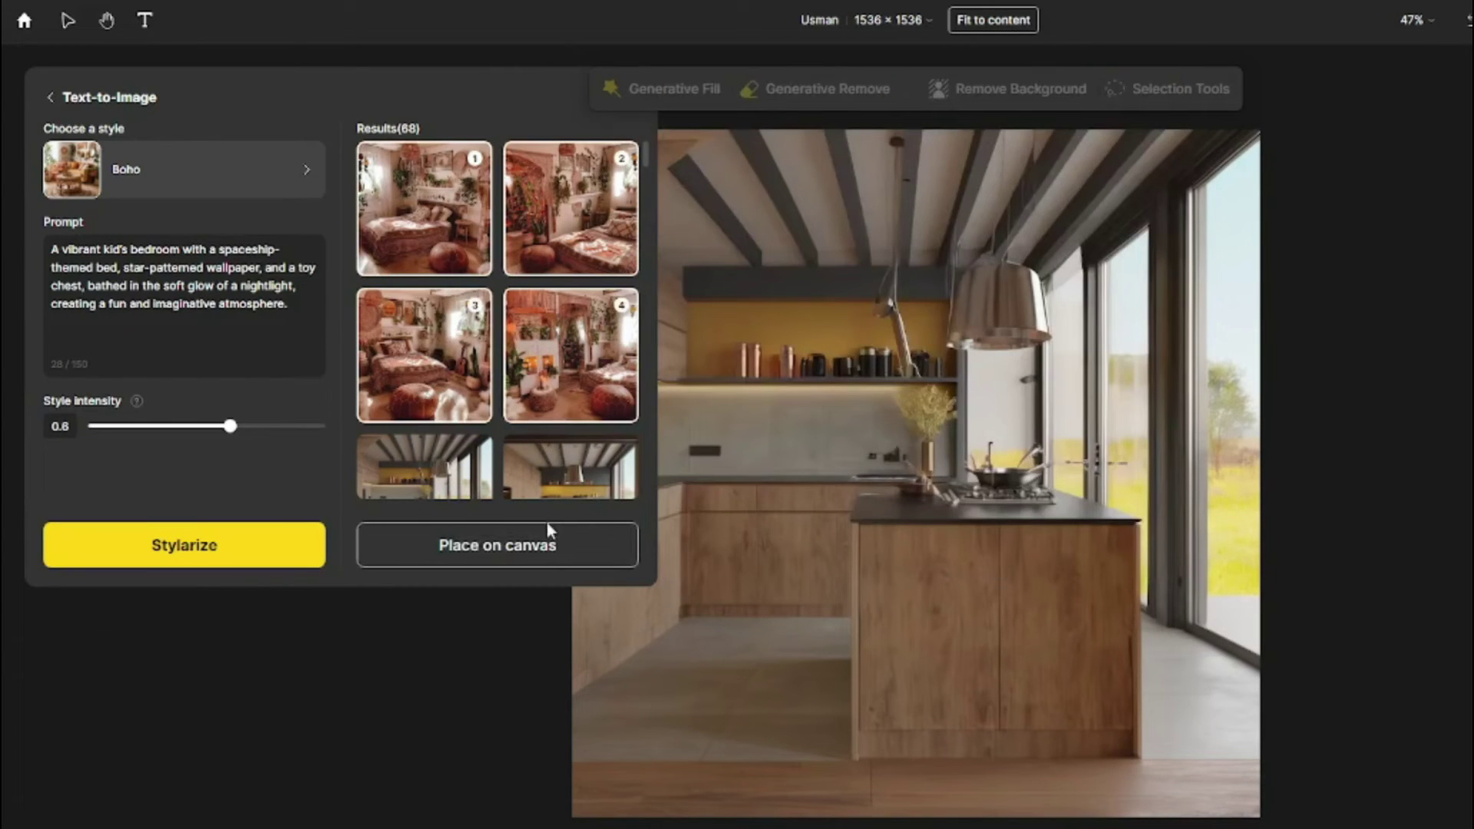
left_click(547, 526)
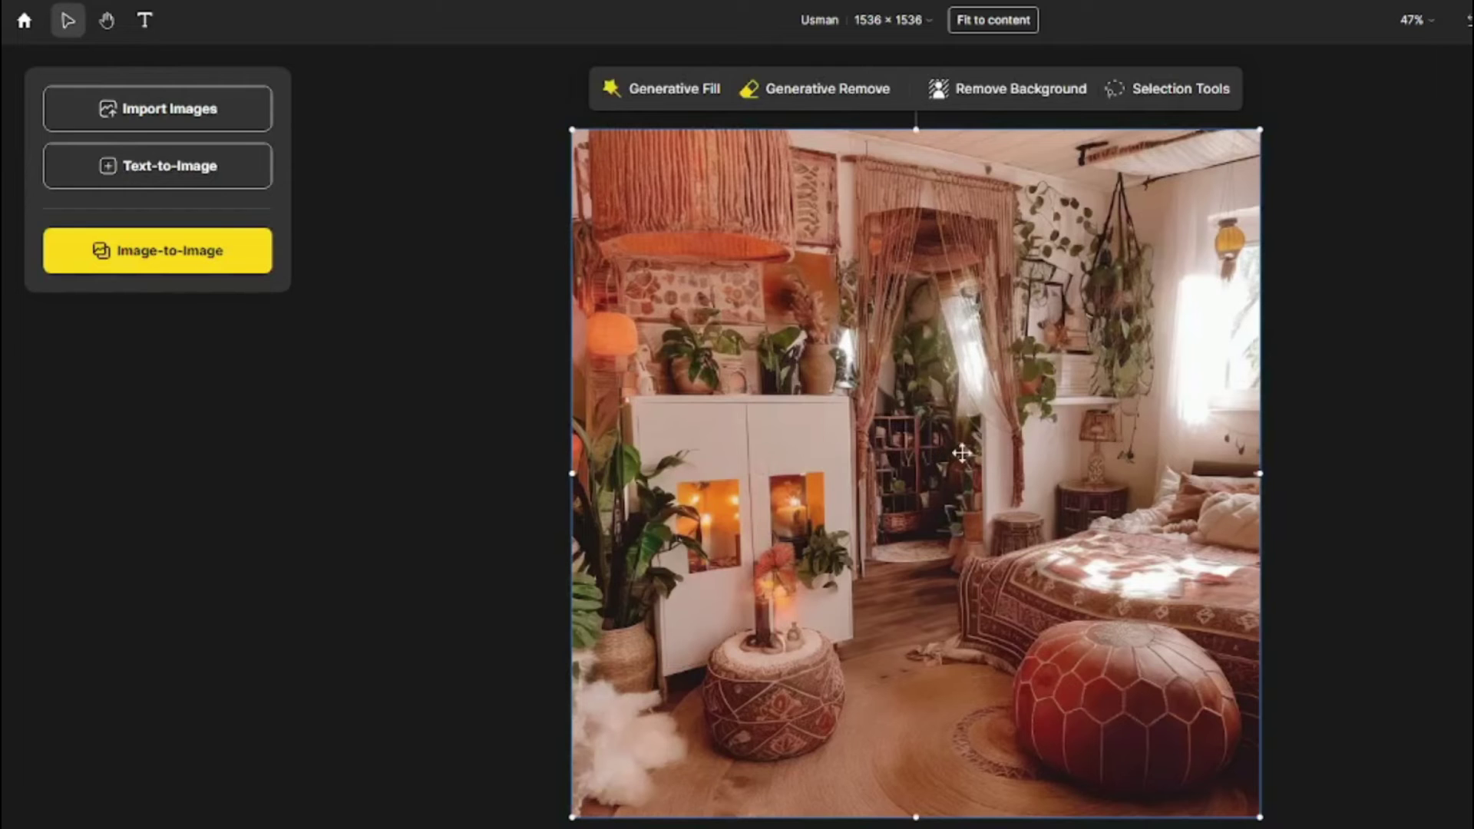
Step: View the four Boho bedroom images in turn, deleting each one from the canvas
key("Delete")
left_click(883, 449)
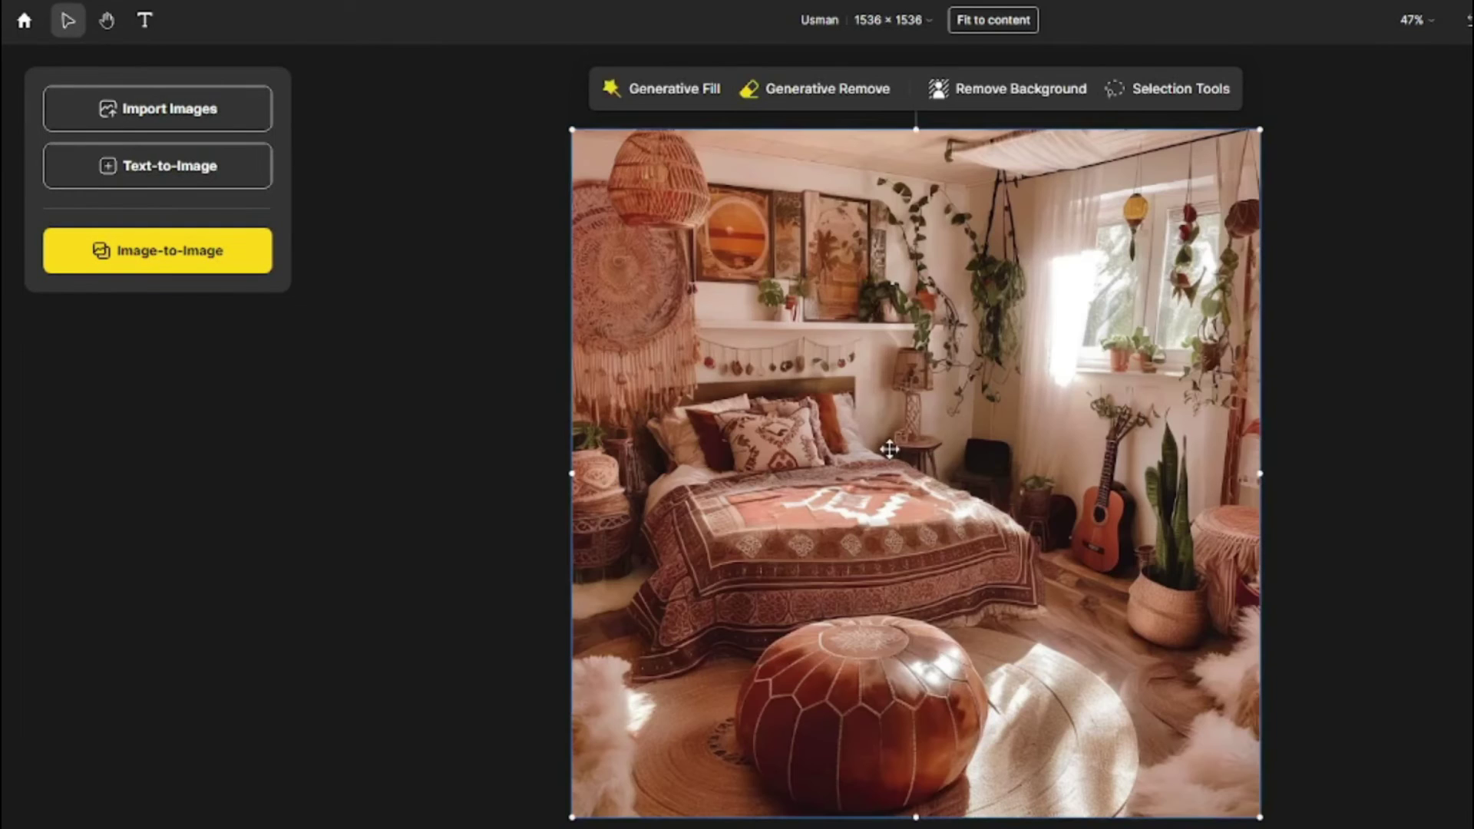
key("Delete")
left_click(912, 459)
key("Delete")
left_click(839, 432)
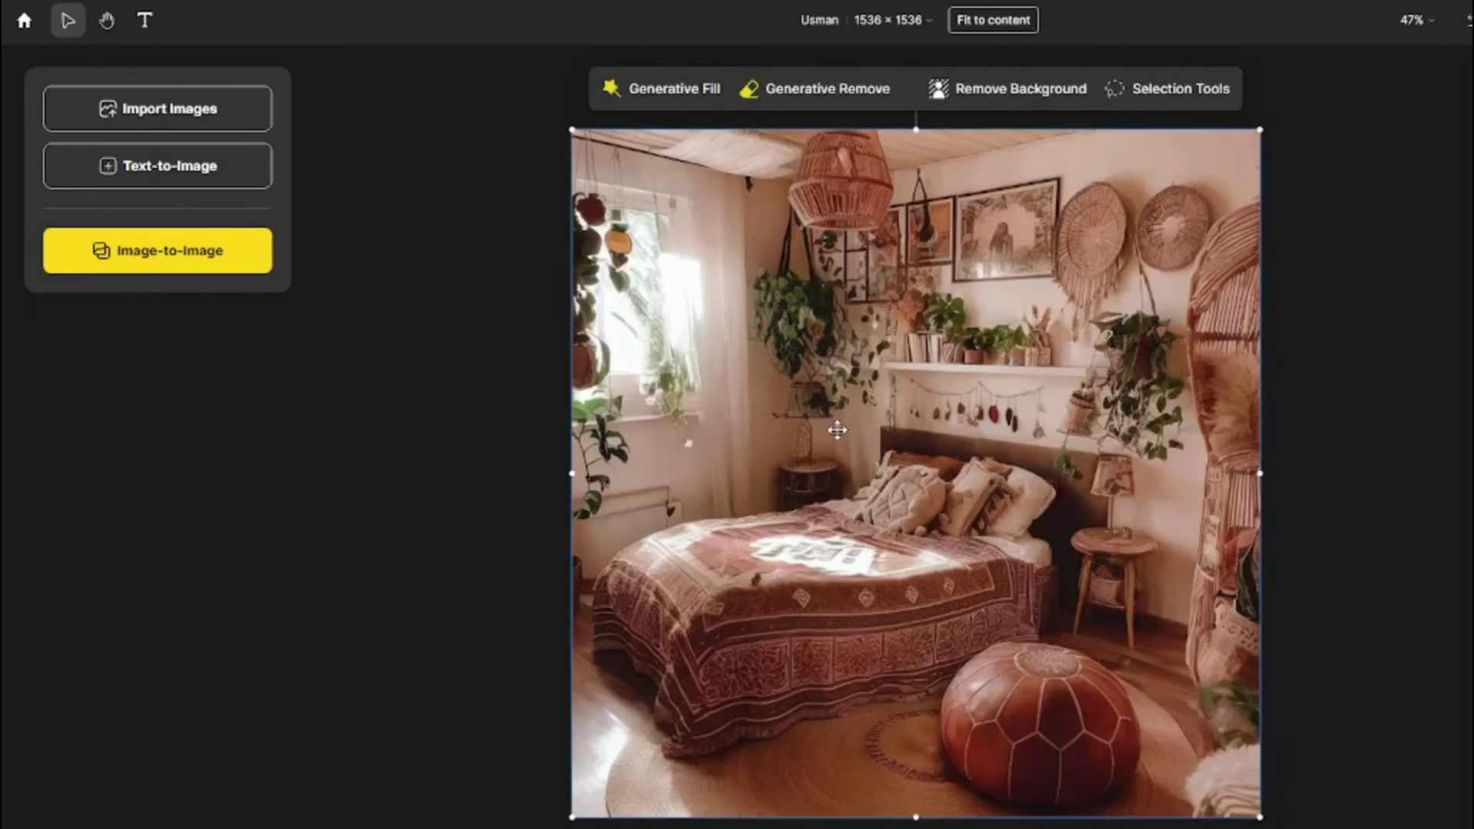
key("Delete")
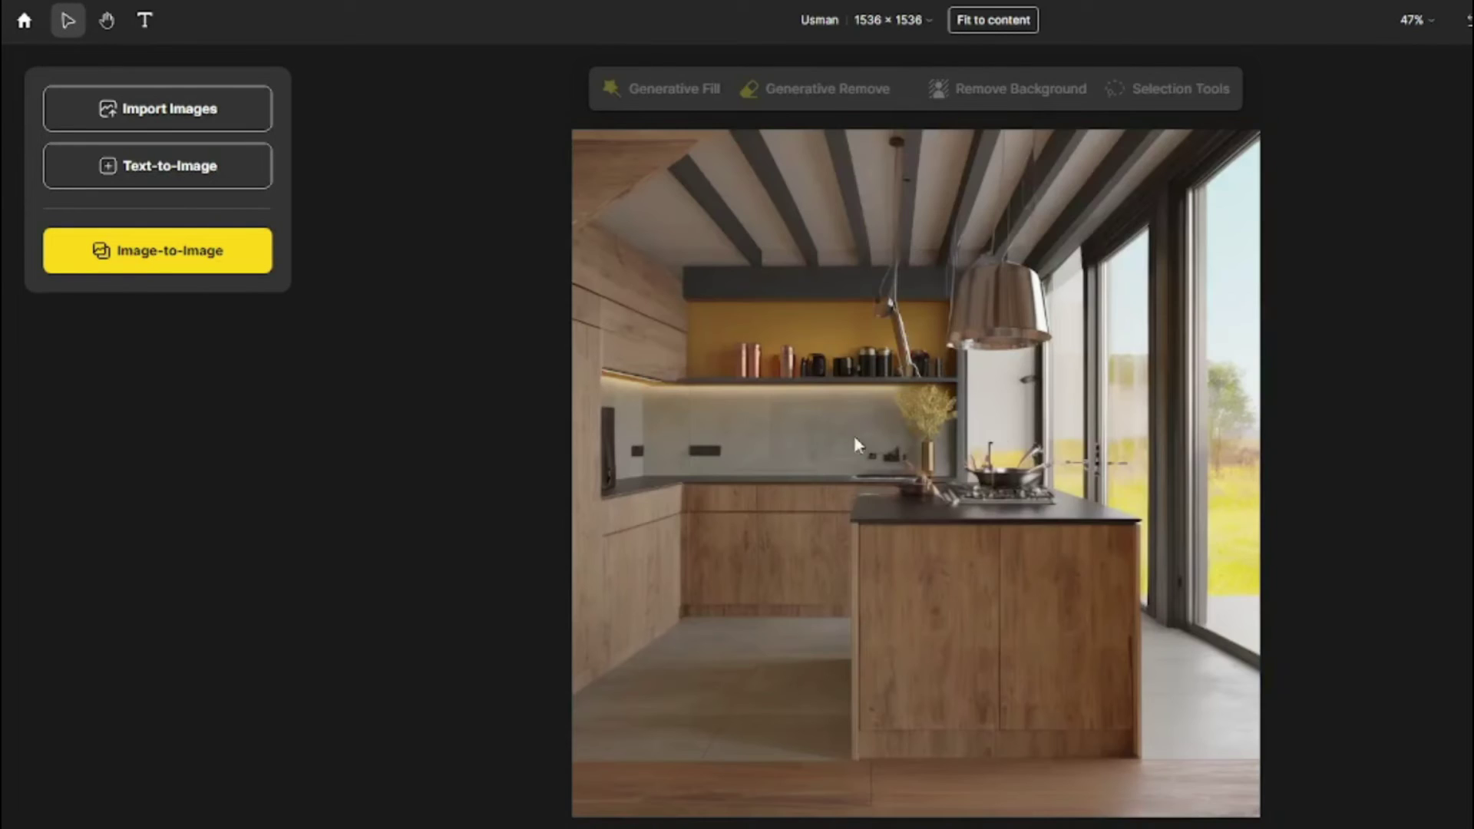
Step: Replace the text-to-image prompt with a minimalist living room with a white leather couch, glass coffee table, large indoor plant and soft recessed lighting
left_click(214, 164)
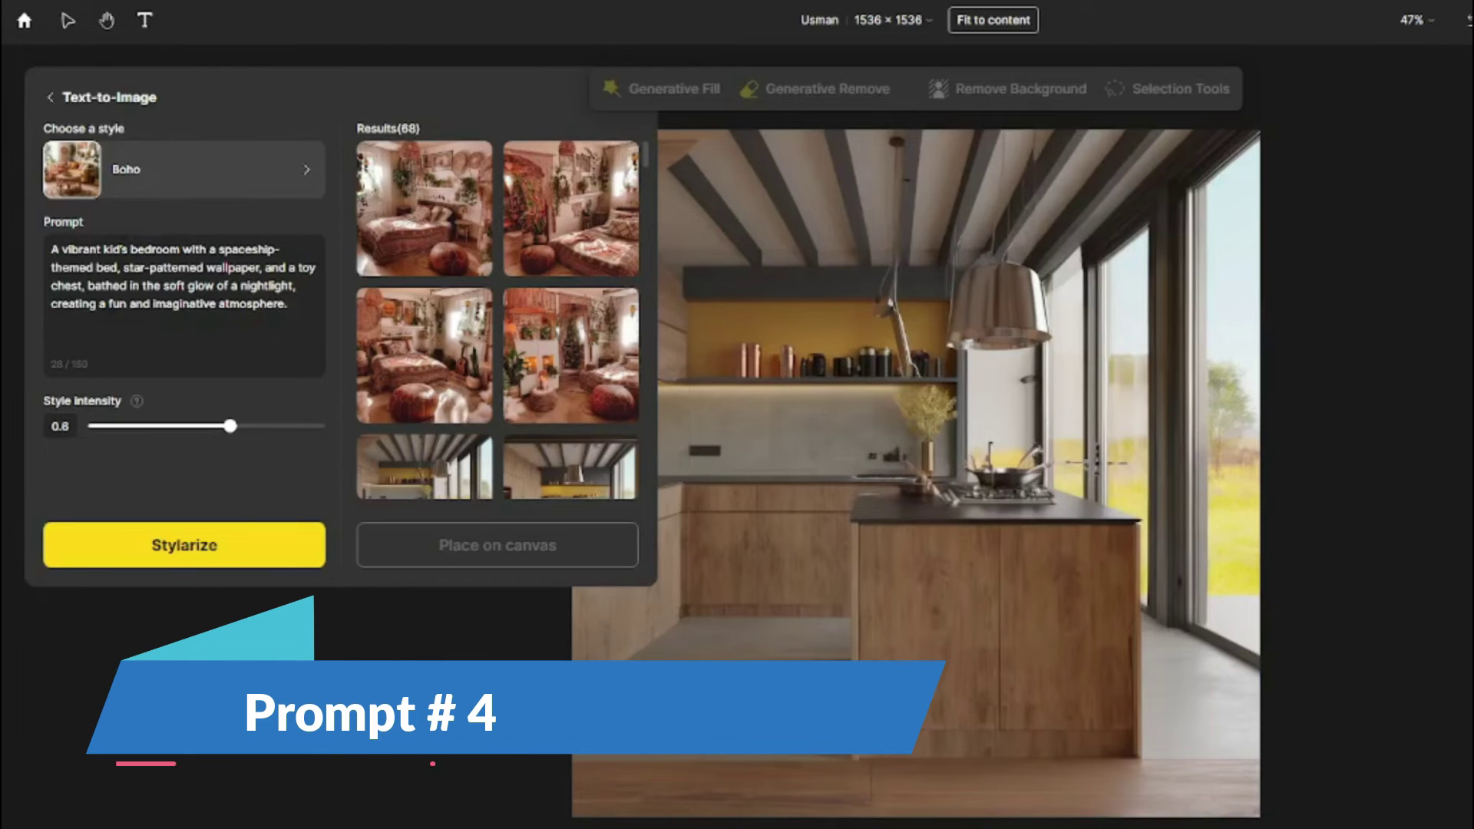
triple_click(185, 294)
type("A minimalist living room with a white leather couch, a glass coffee table, and a large indoor plant, bathed in the soft glow of recessed lighting, creating a serene and modern atmosphere.")
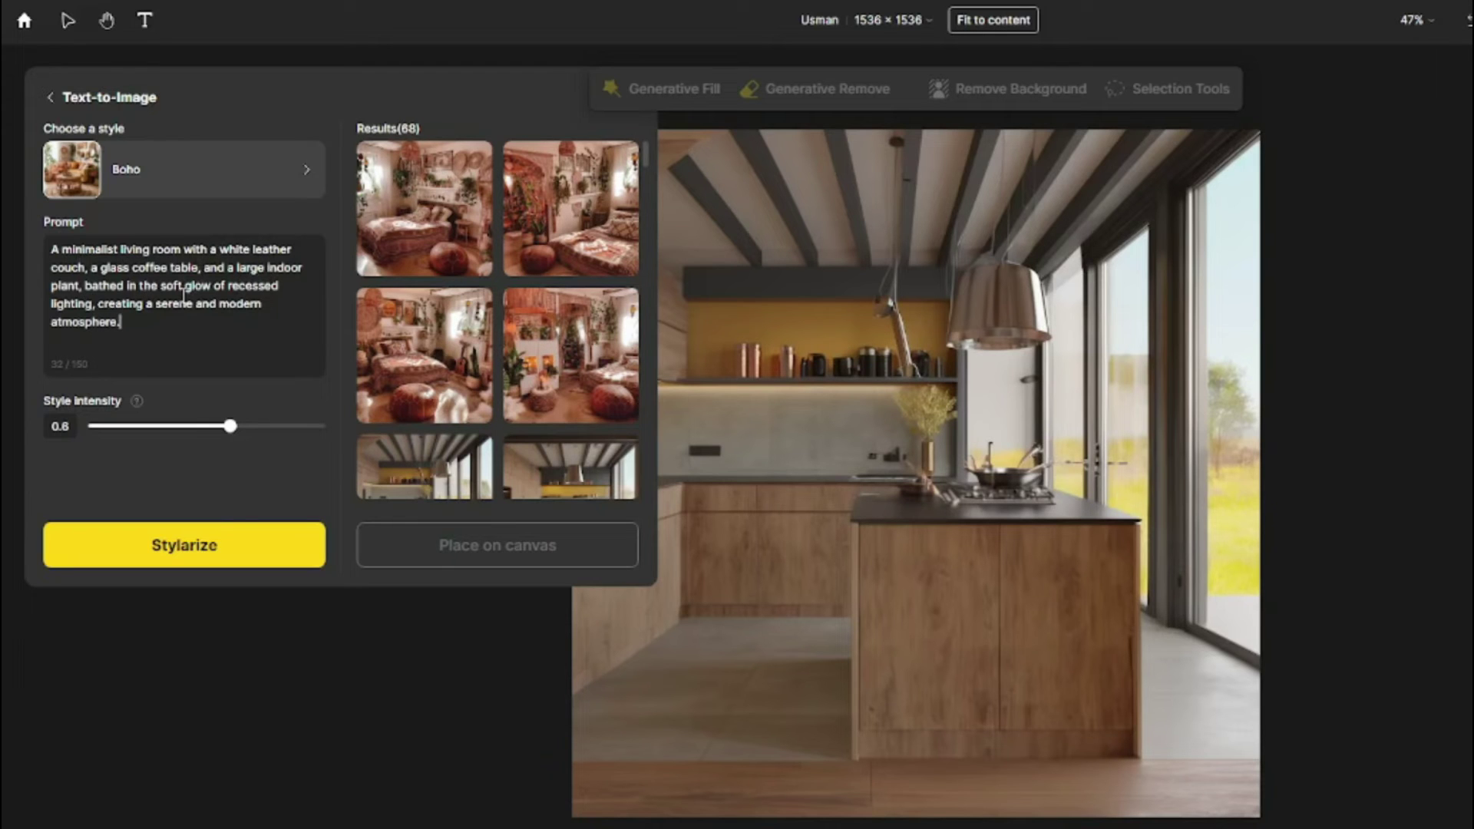
Step: Start generating the minimalist living room images in the Modern Glamorous style and set the style intensity to 0.8
left_click(152, 197)
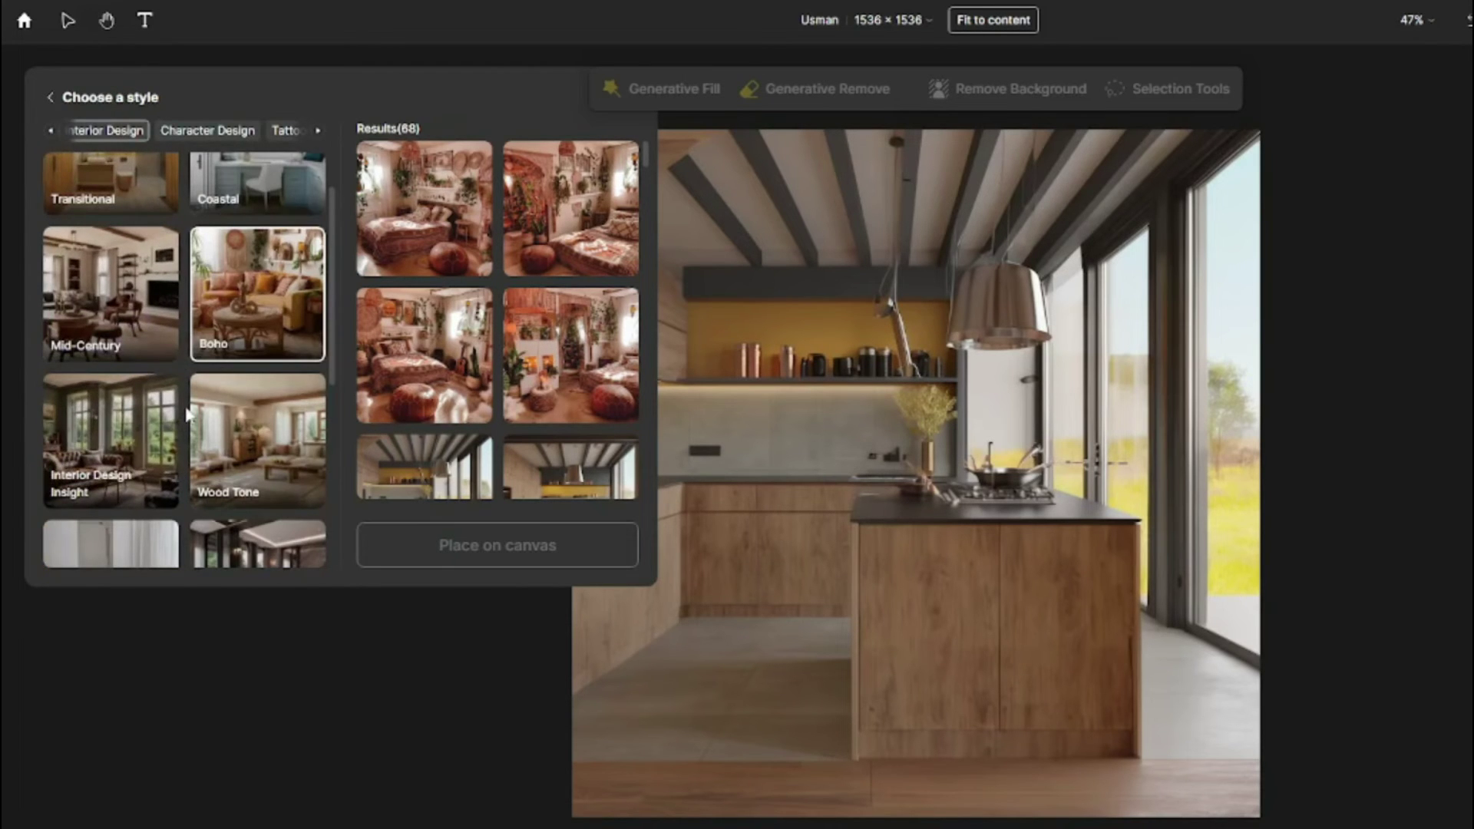
scroll(186, 415, "down", 5)
left_click(263, 212)
left_click(254, 545)
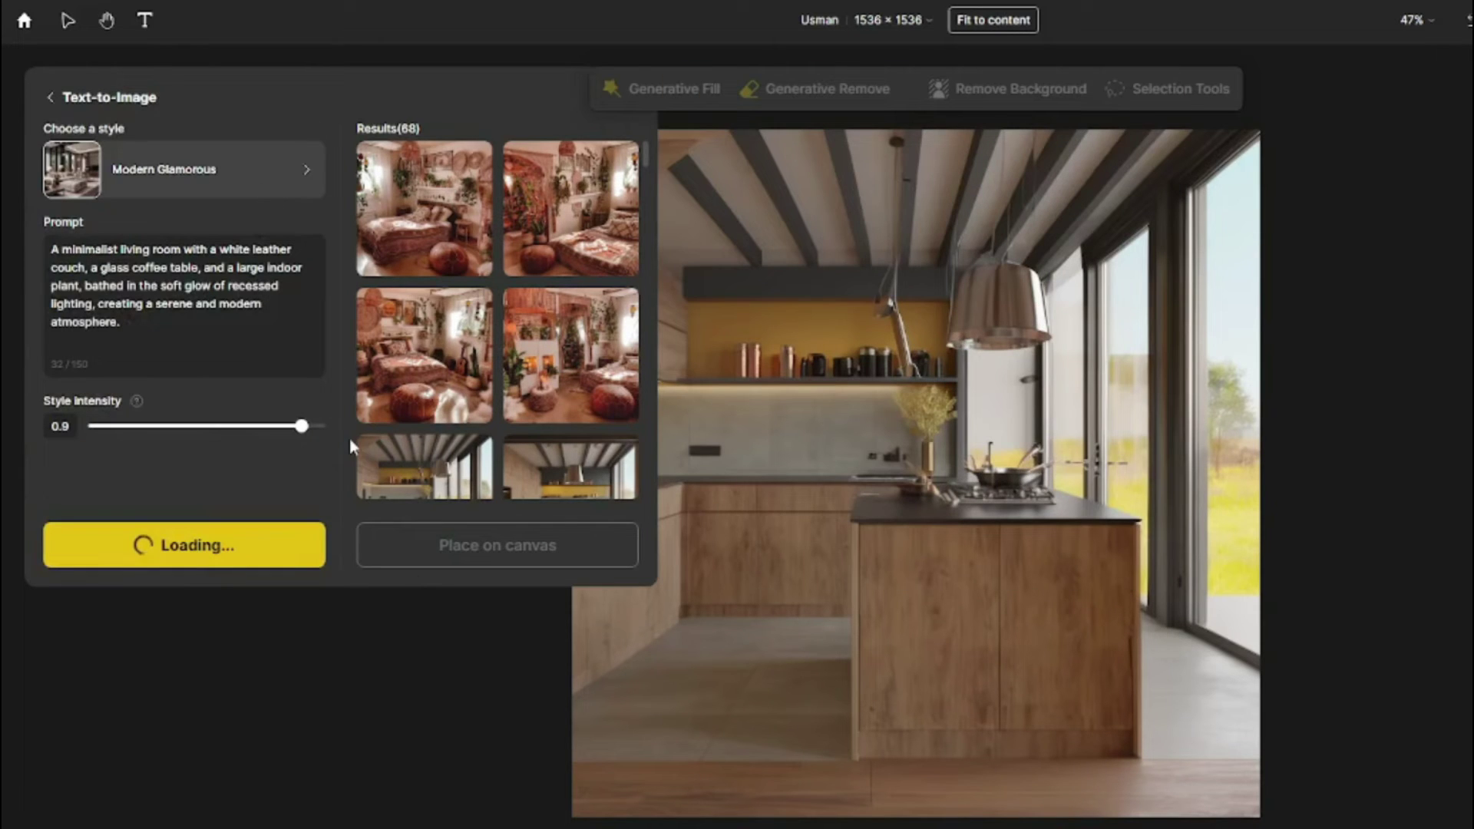
left_click_drag(301, 427, 277, 426)
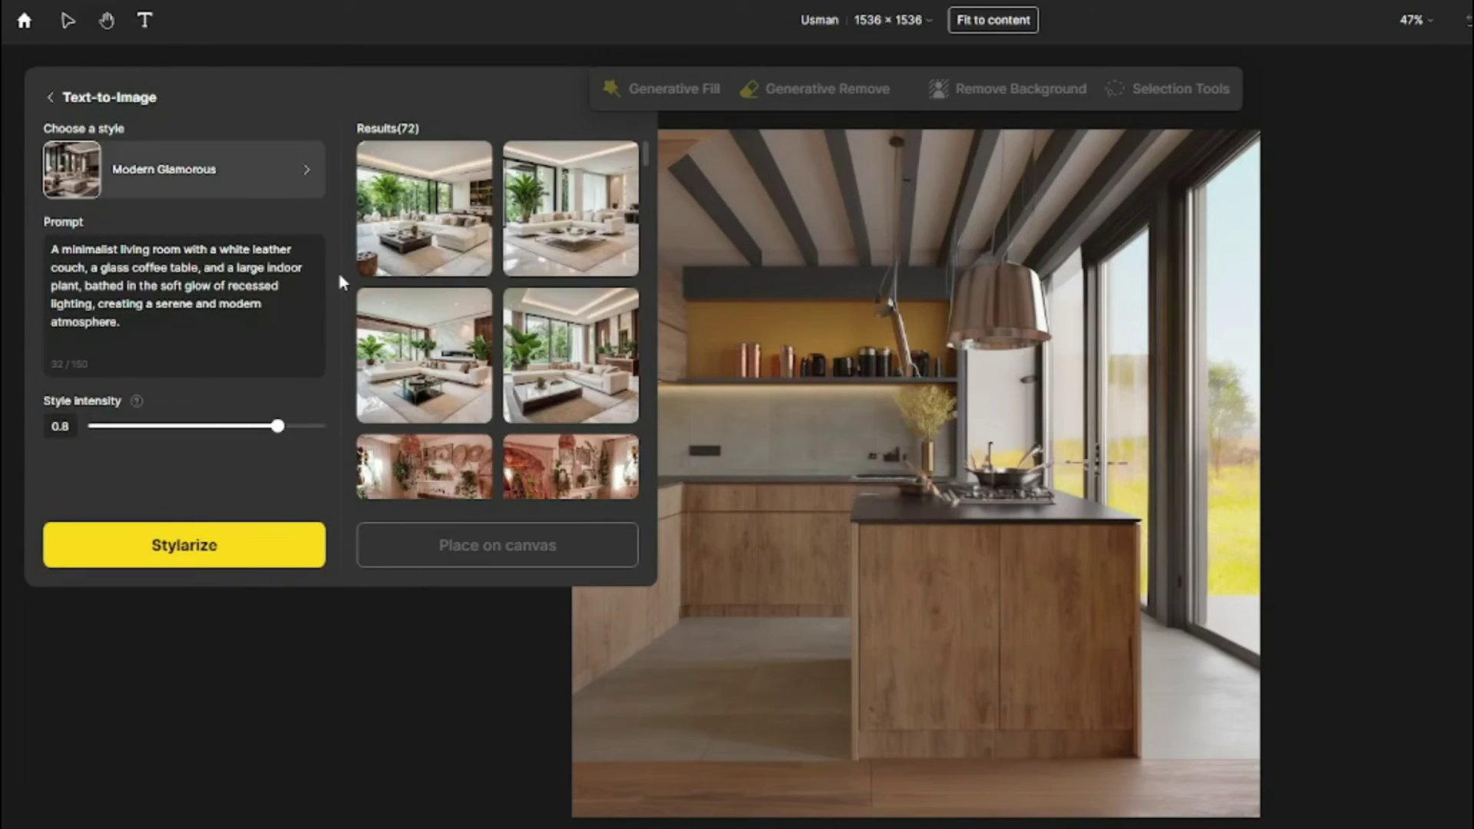
Step: Select all four generated Modern Glamorous living room images, place them on the canvas and view them
left_click(424, 207)
left_click(570, 208)
left_click(424, 355)
left_click(571, 354)
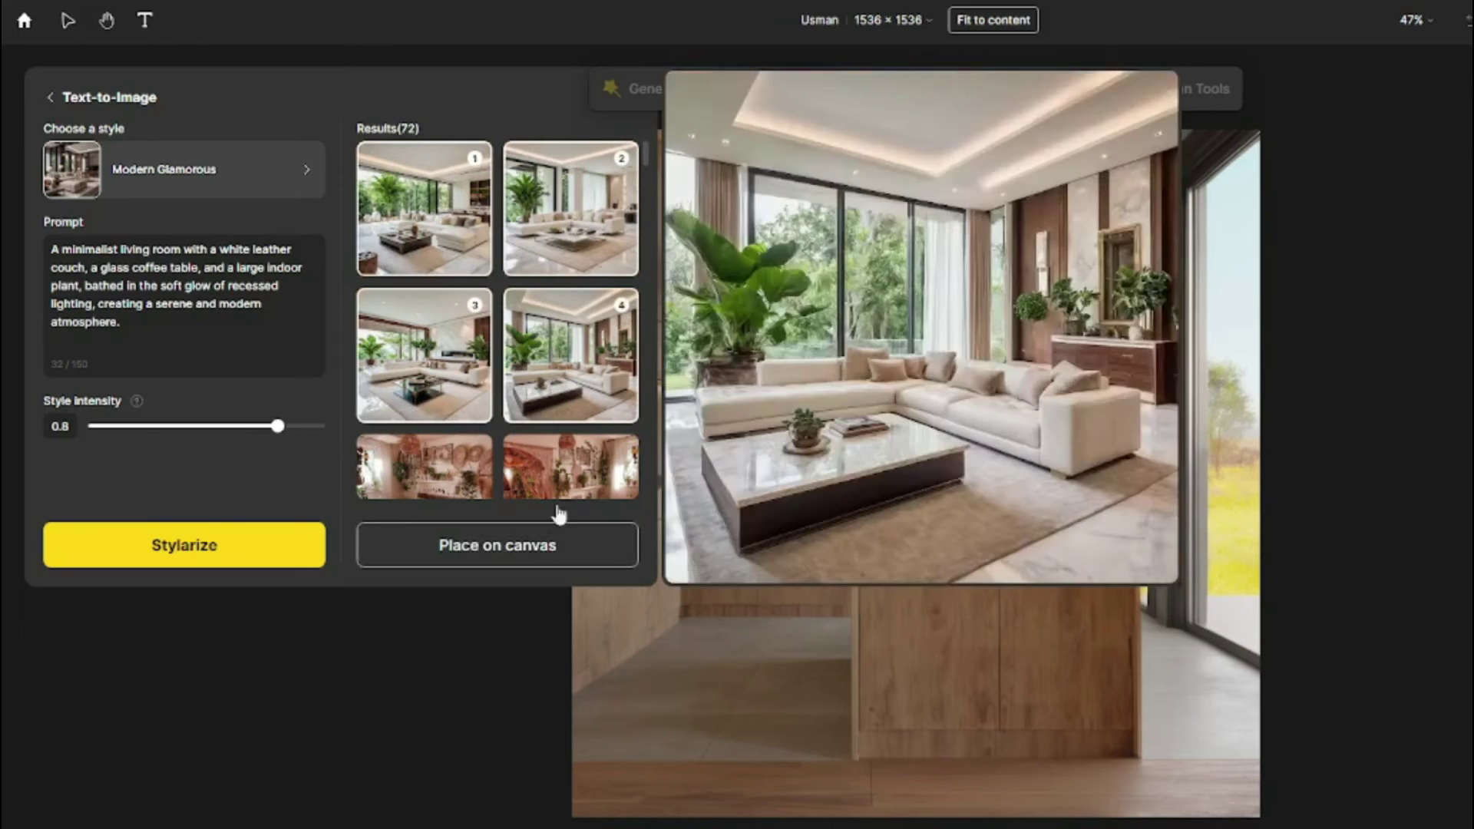
left_click(591, 541)
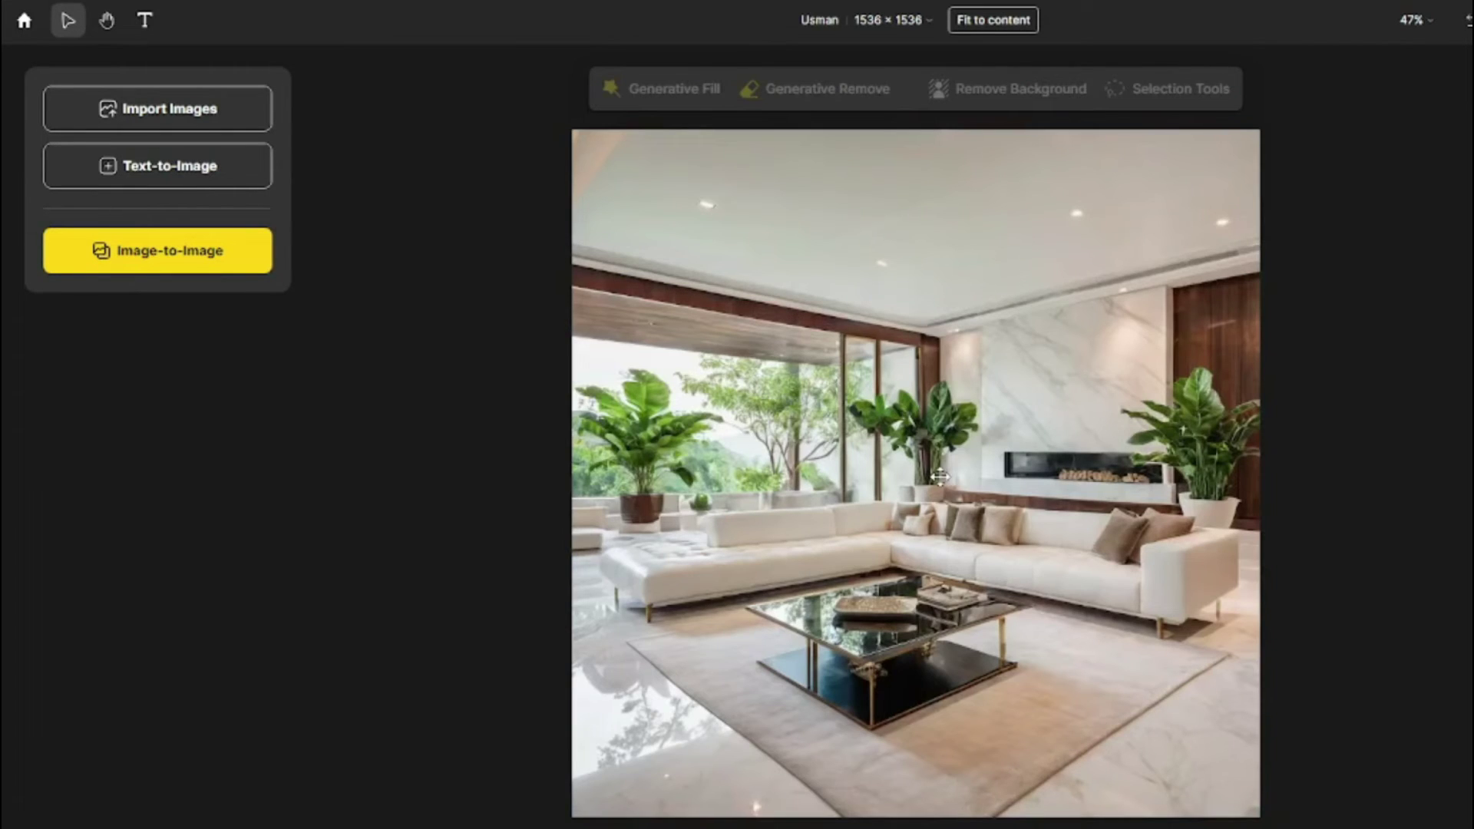
left_click(886, 531)
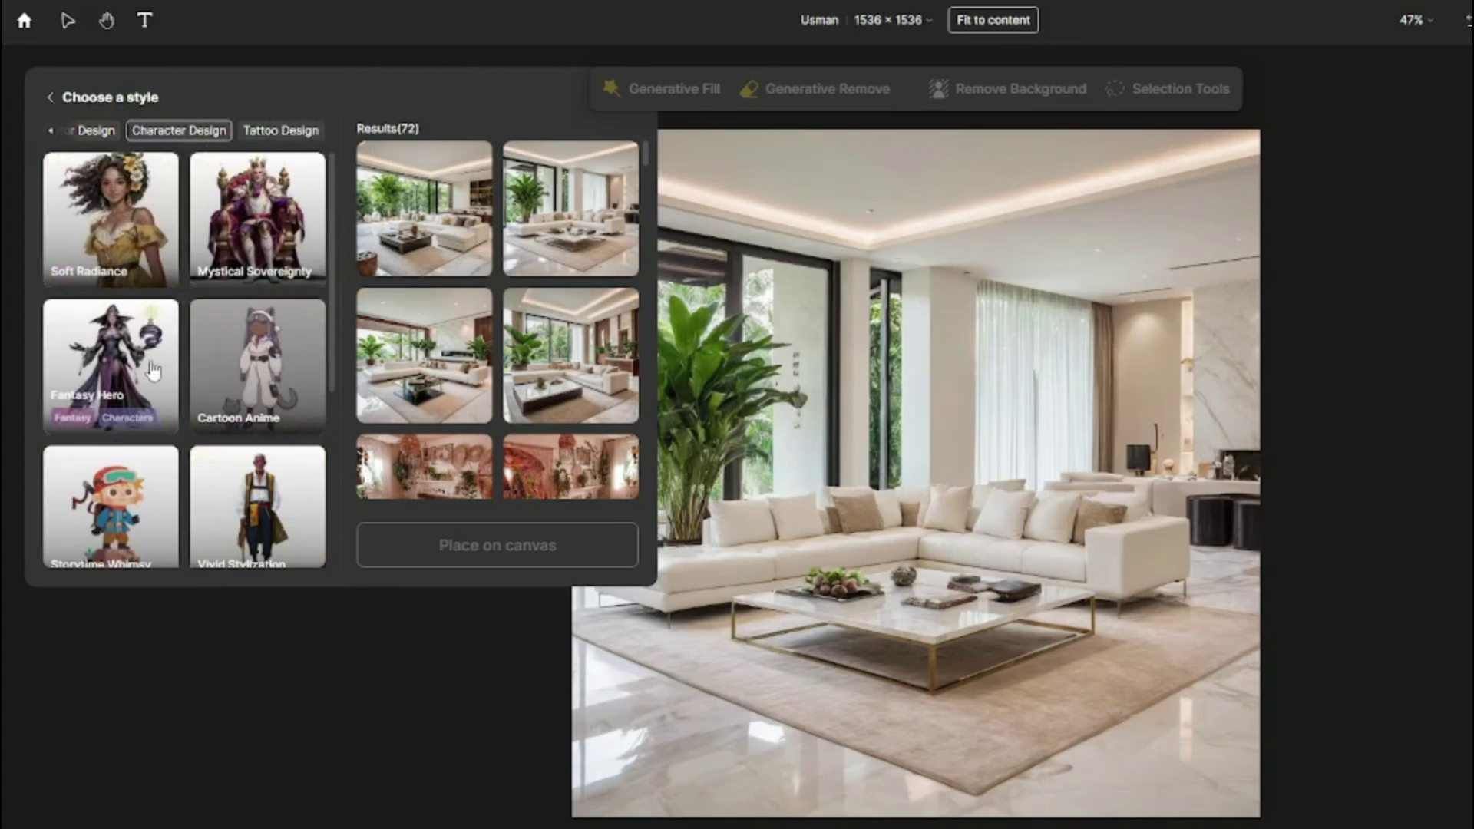
Step: Look through the styles available in the Character Design category and return to the prompt settings
scroll(209, 447, "down", 4)
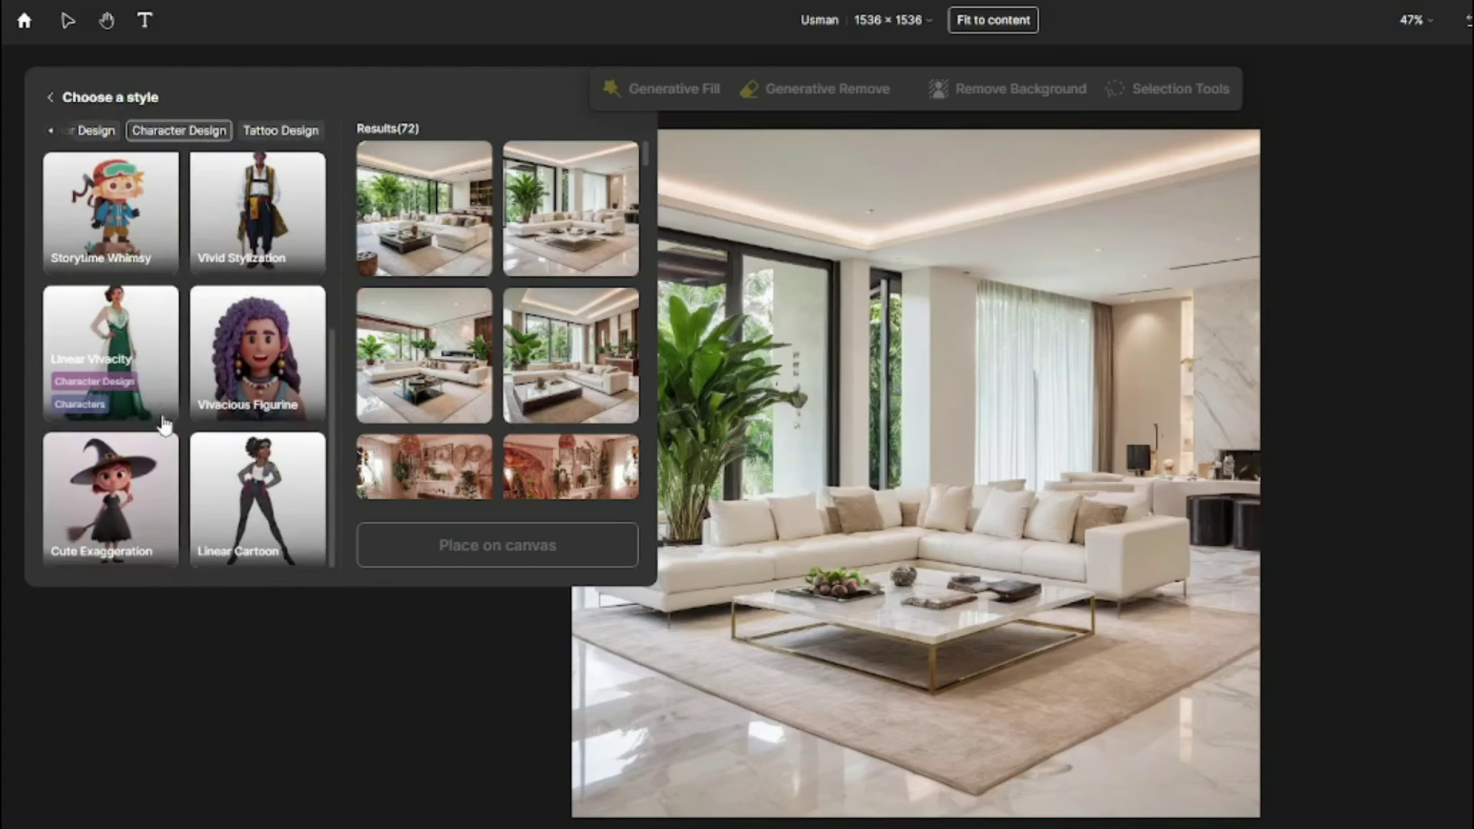
scroll(209, 447, "up", 4)
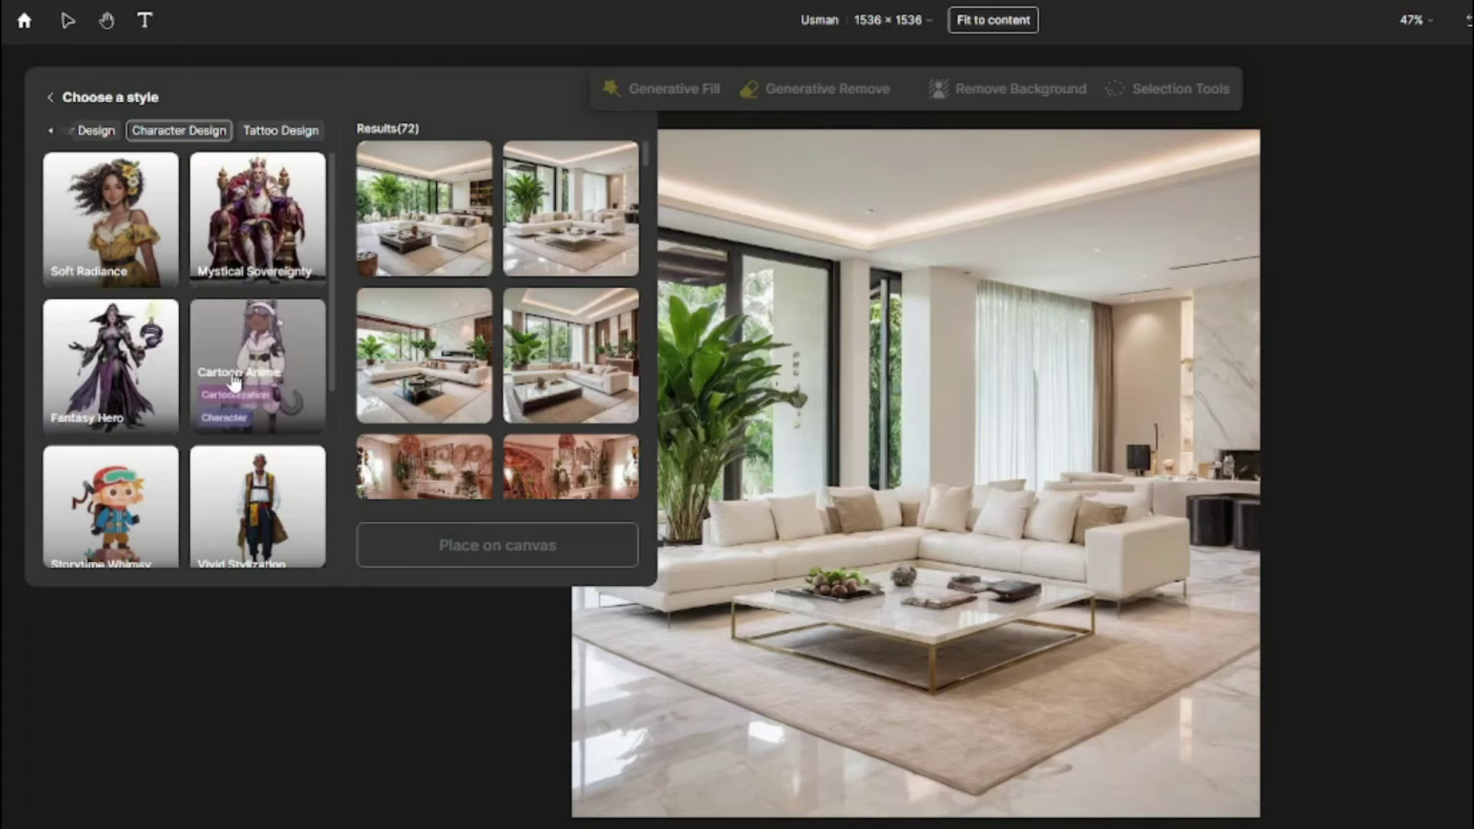
scroll(115, 446, "down", 1)
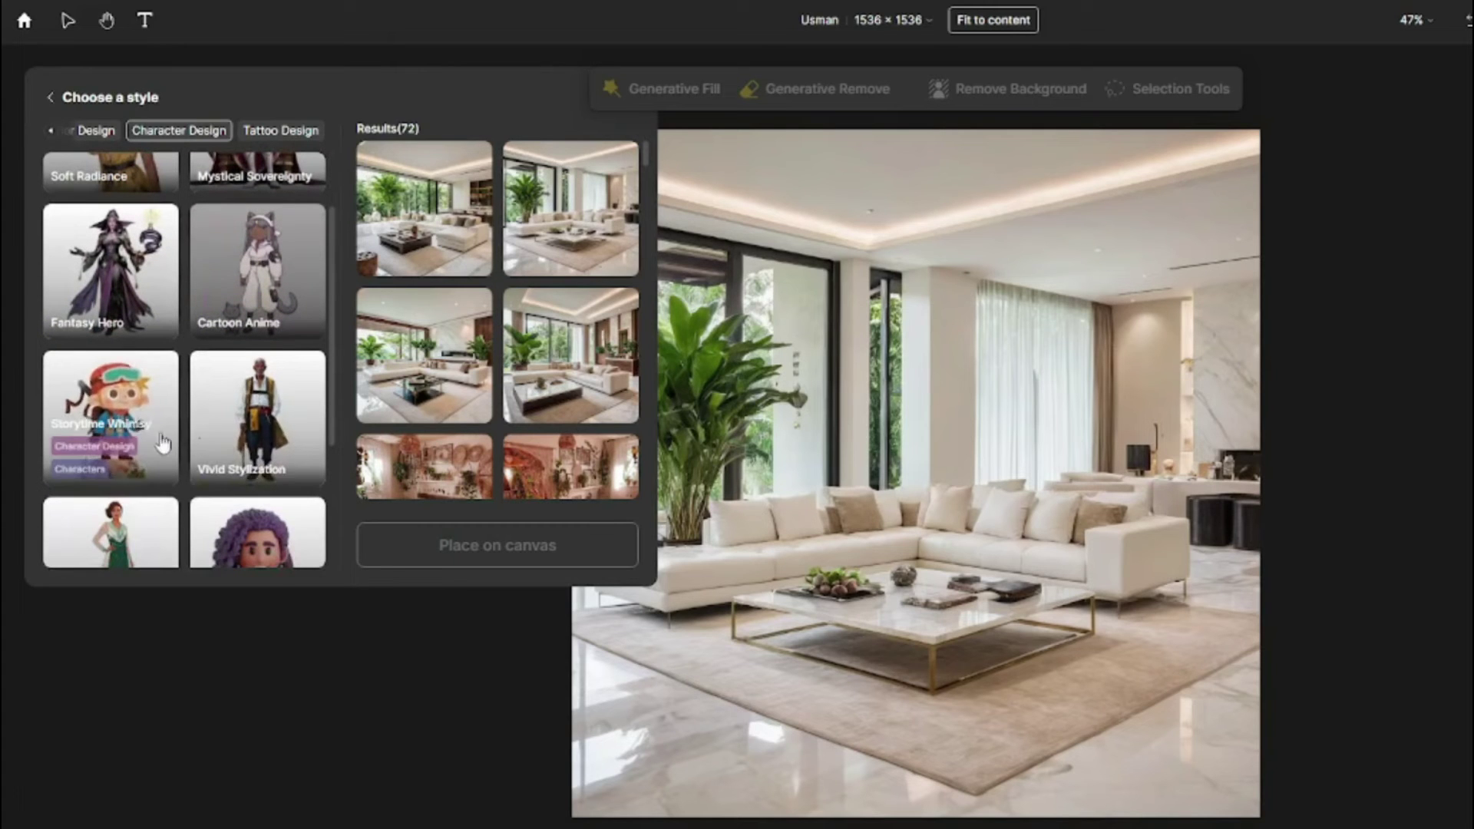
scroll(157, 430, "down", 2)
scroll(177, 422, "up", 3)
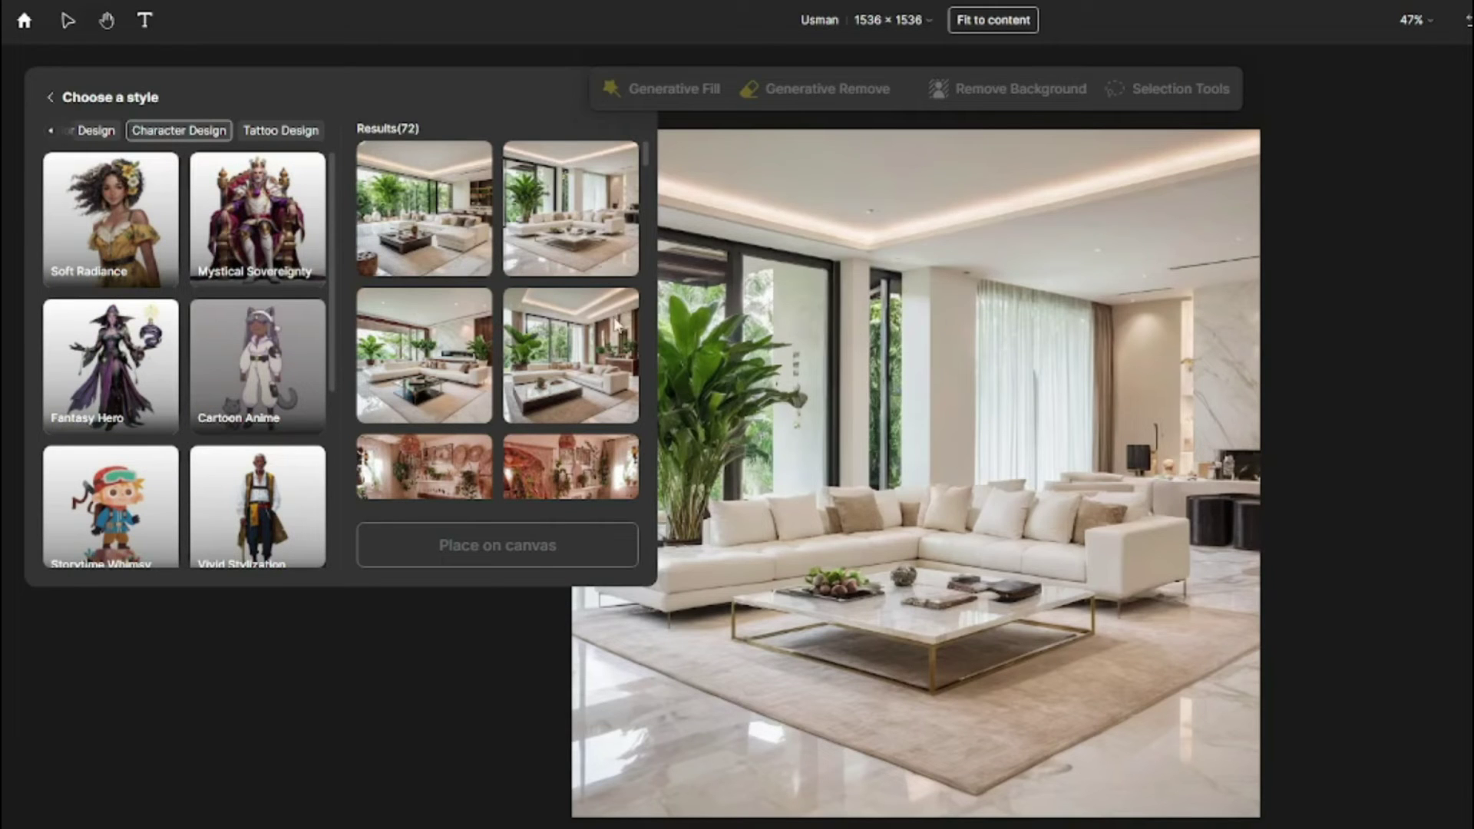
left_click(50, 97)
Step: Enter a prompt for a roaring lion-eagle-serpent fantasy creature on a cliff in a mystical forest and choose the Fantasy Hero style from Character Design
triple_click(218, 295)
type("A roaring fantasy creature with the body of a lion, wings of an eagle, and a tail of a serpent, standing on top of a cliff in a mystical forest, creating a mysterious and majestic atmosphere.")
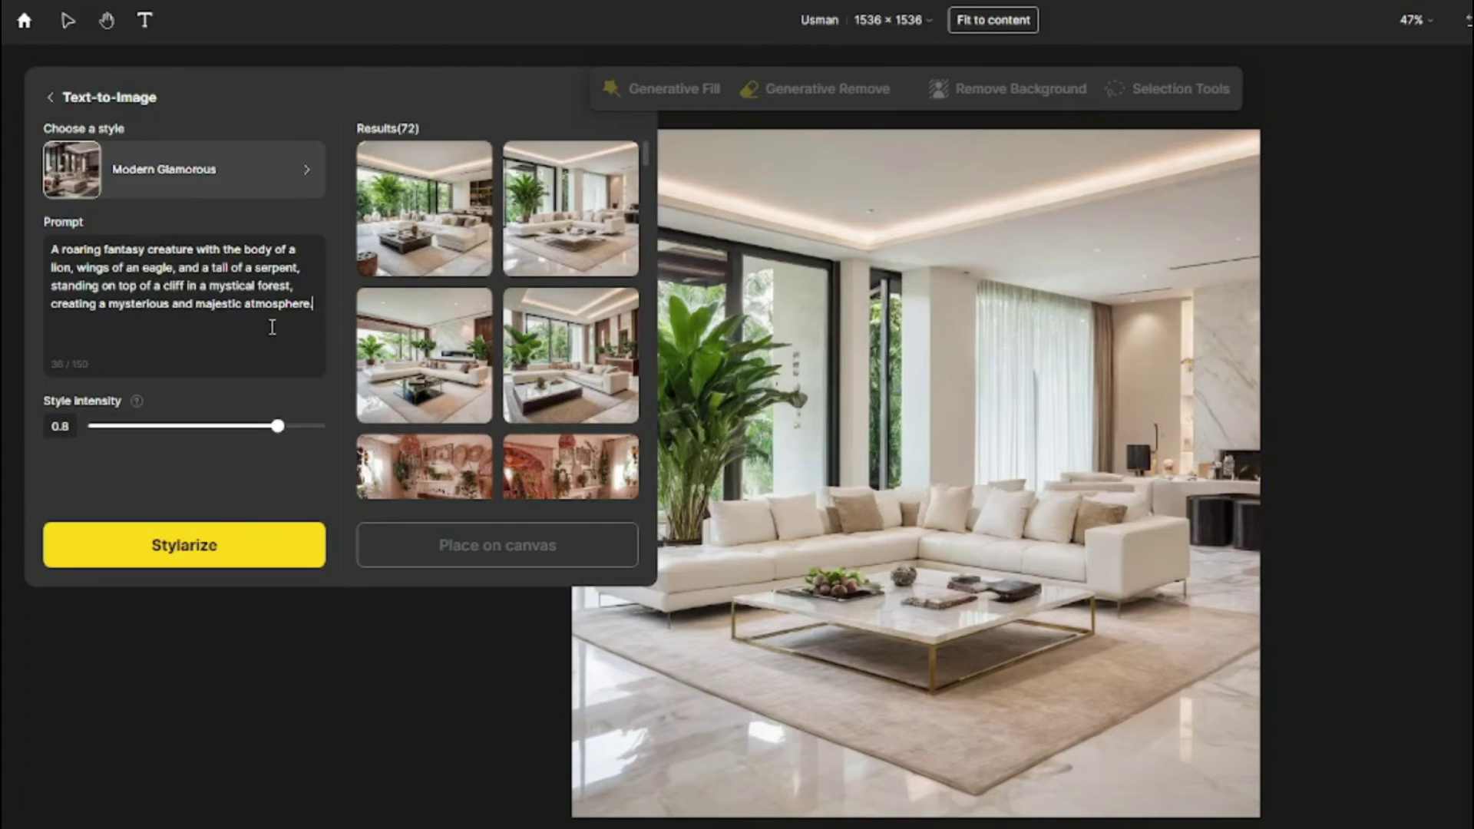
left_click(272, 180)
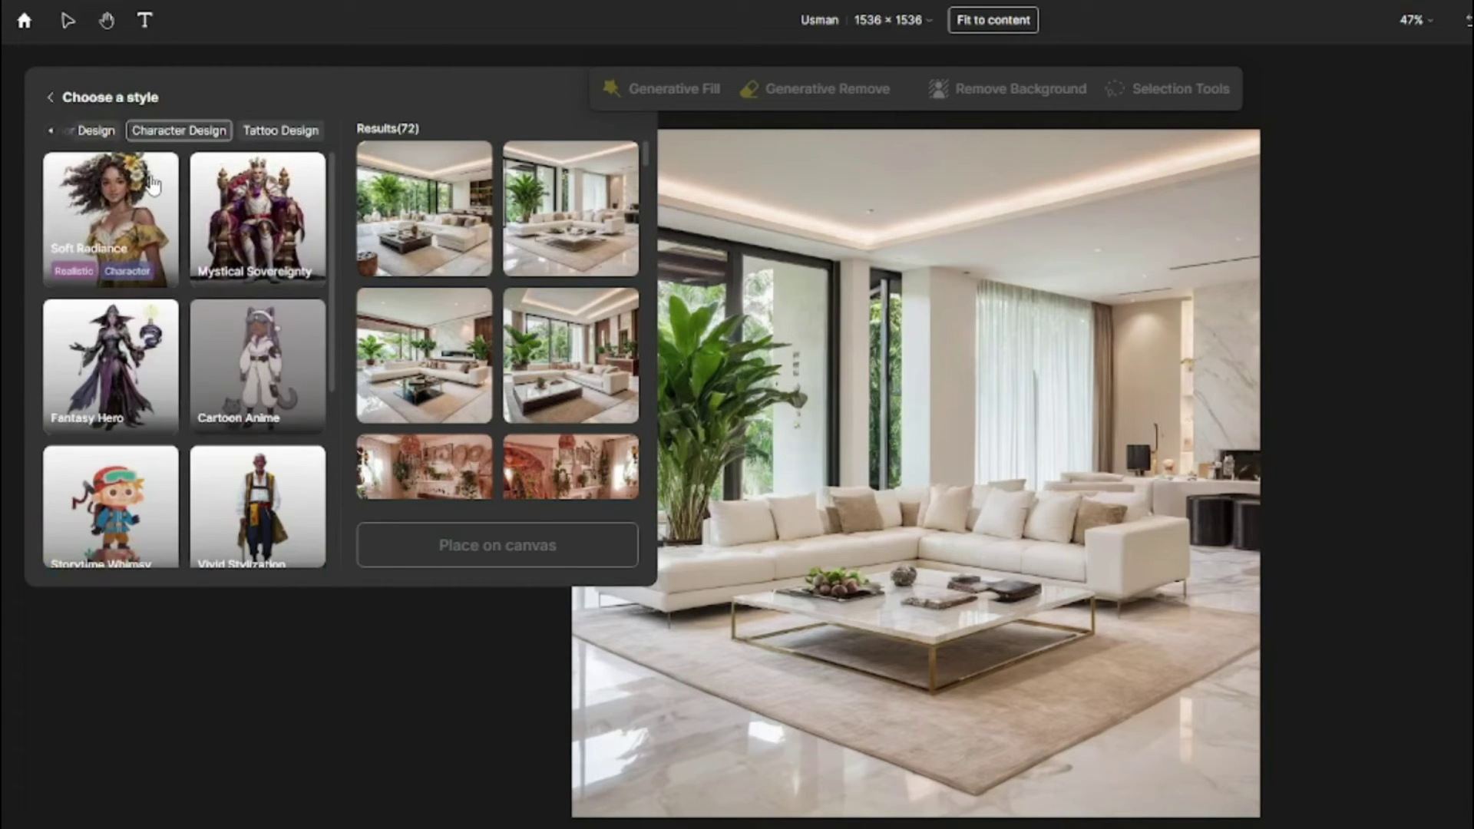
left_click(138, 366)
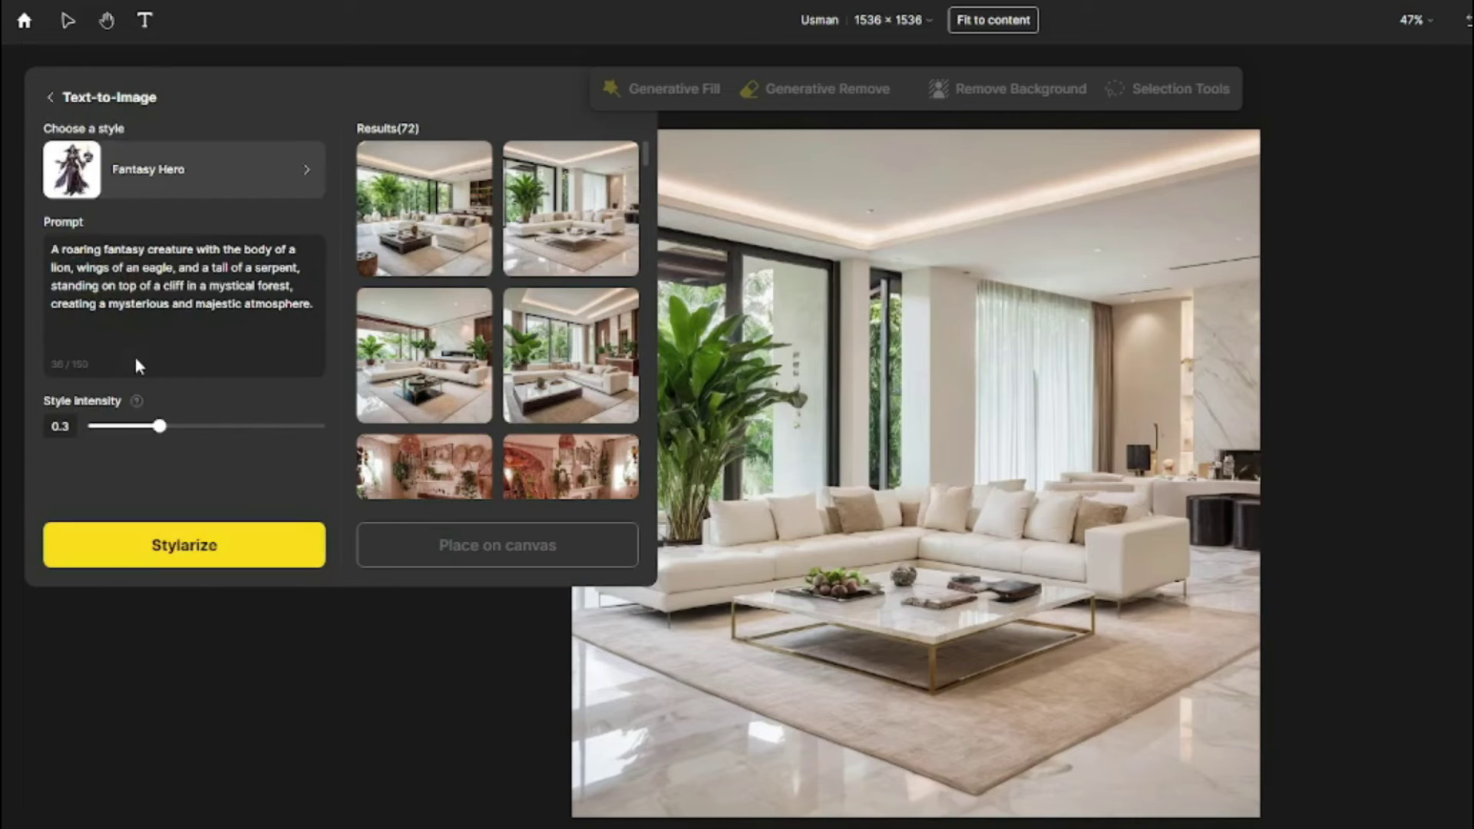
Step: Generate the lion-eagle-serpent creature images in the Fantasy Hero style, then place all four on the canvas and view them
left_click(191, 545)
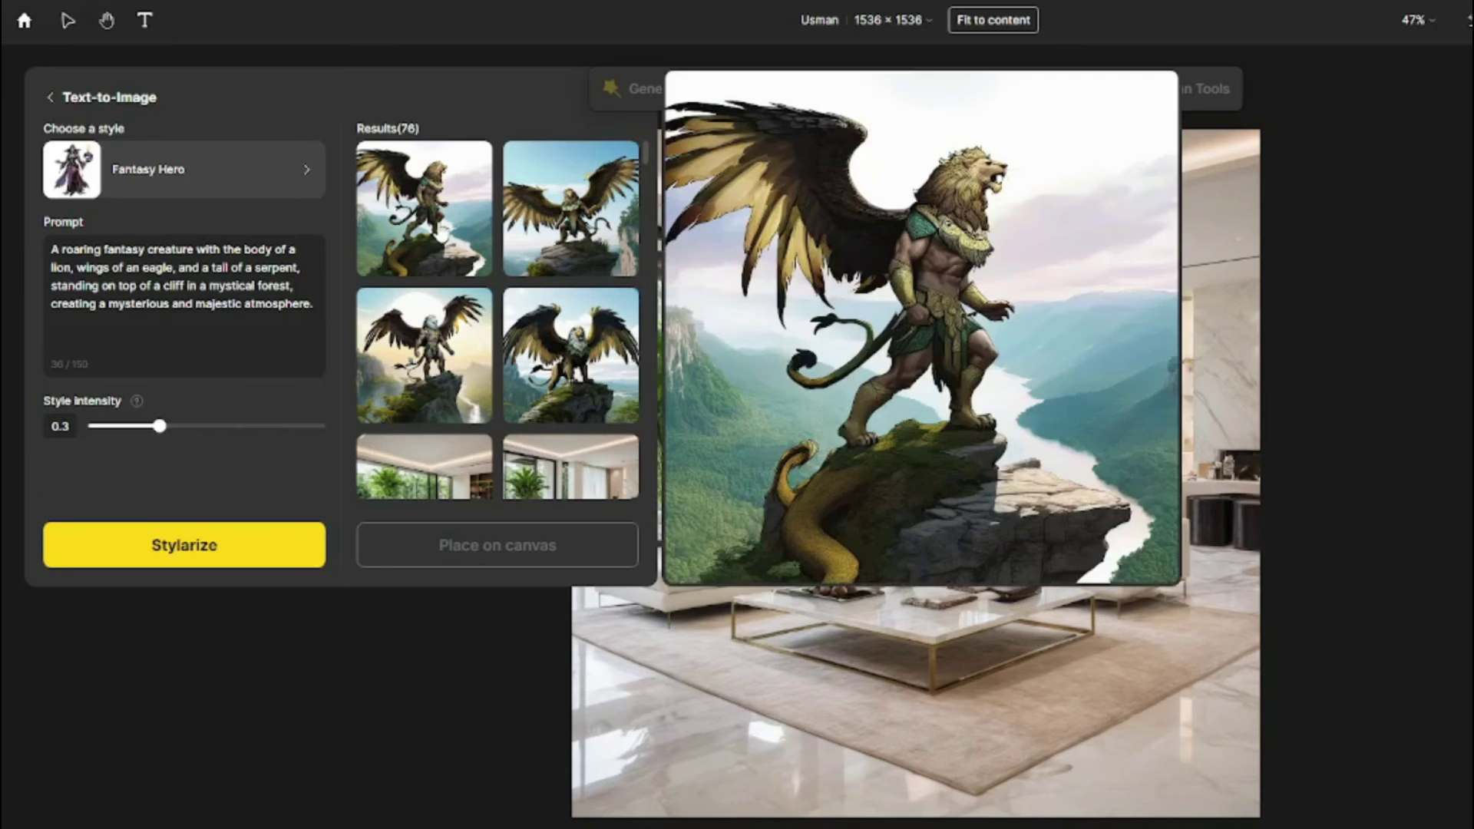
left_click(453, 244)
left_click(560, 230)
left_click(430, 360)
left_click(568, 360)
left_click(518, 537)
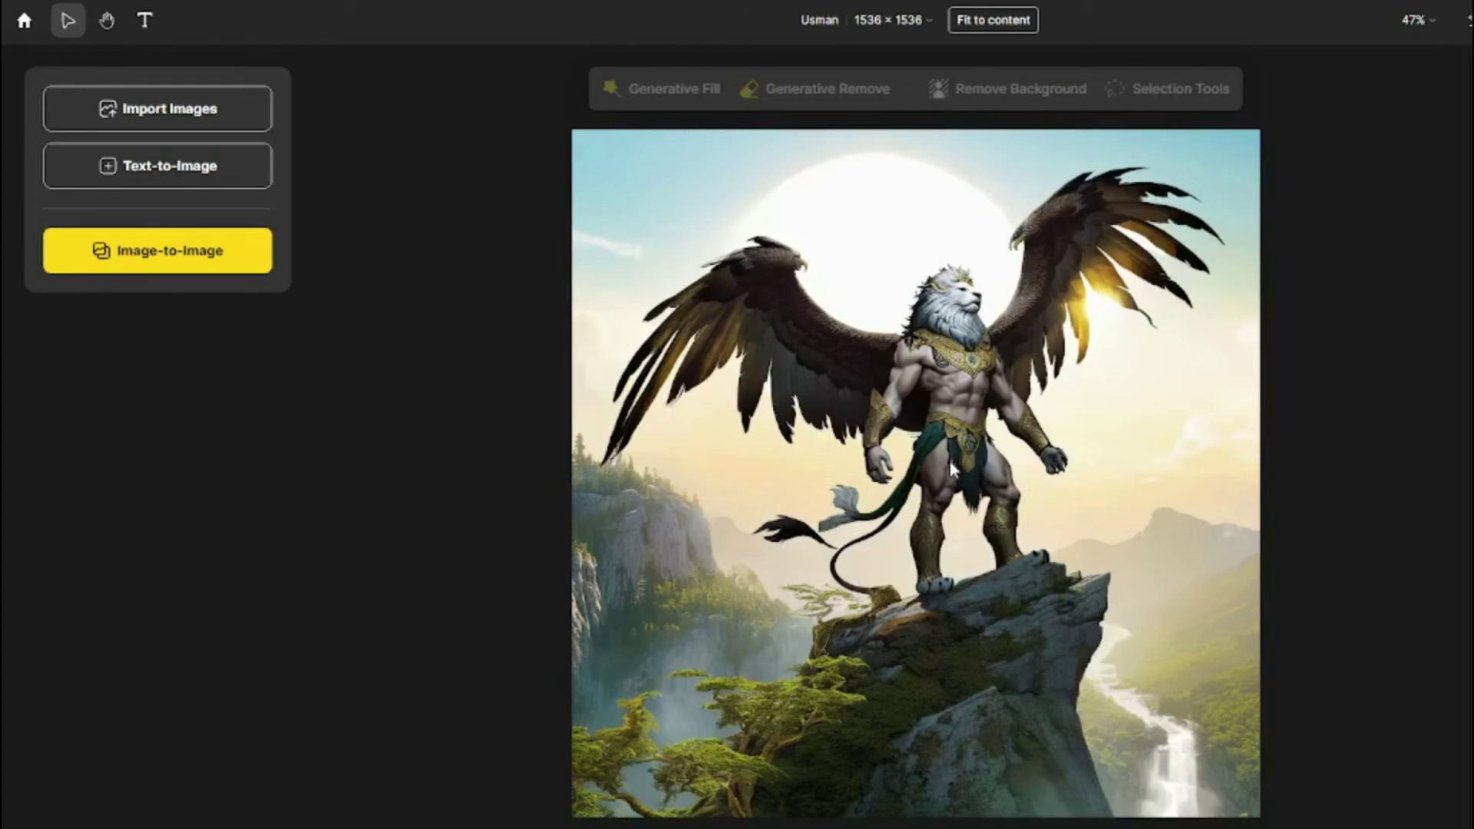
left_click(932, 460)
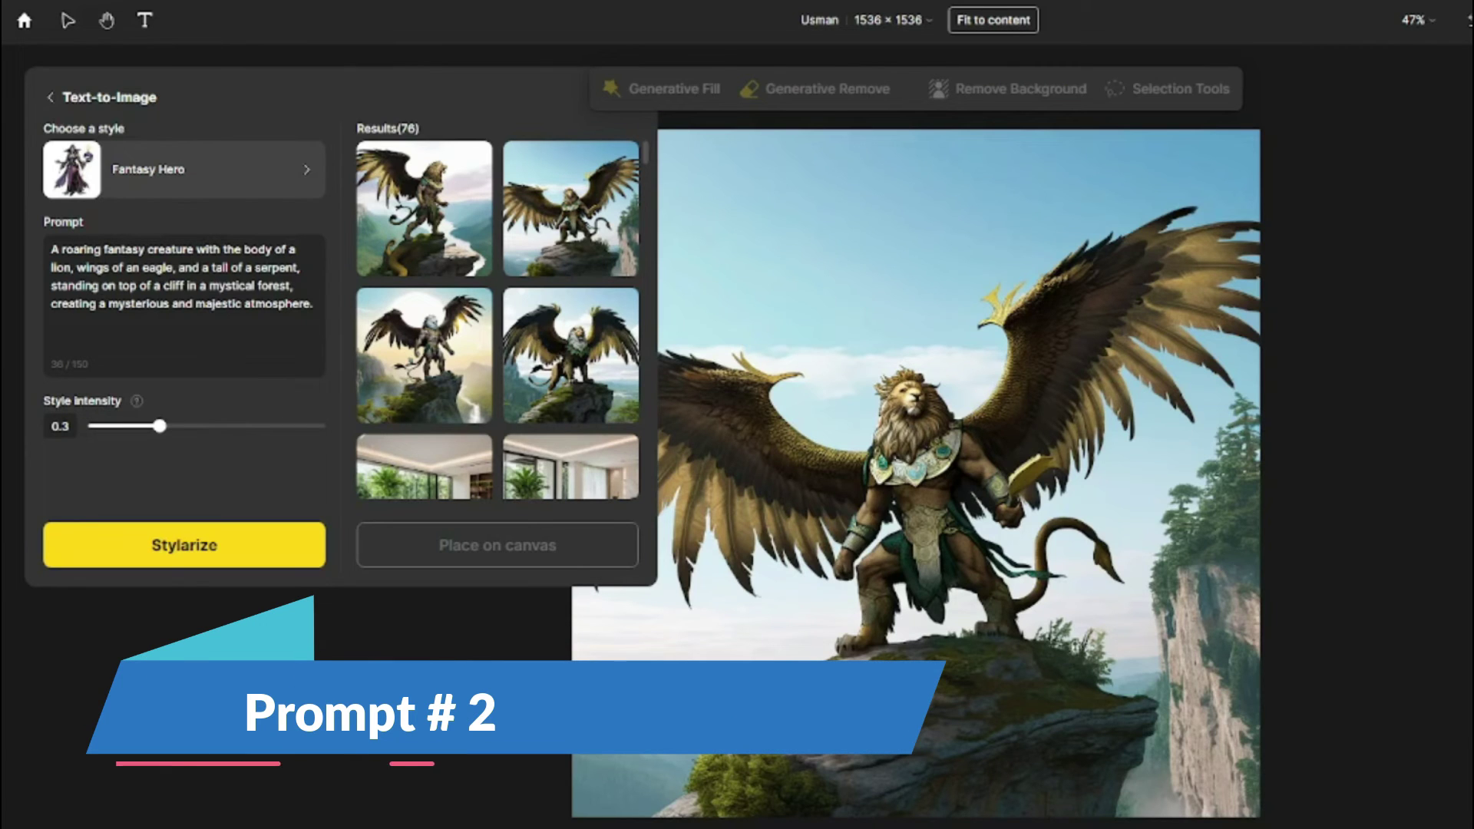
Step: Generate images of a mischievous pixie with sparkling wings hovering over a blooming meadow at dawn, using the Linear Cartoon style from Character Design
key("ctrl+a")
type("A mischievous pixie with sparkling wings, hovering over a blooming meadow, in the soft light of dawn, creating a magical and whimsical atmosphere.")
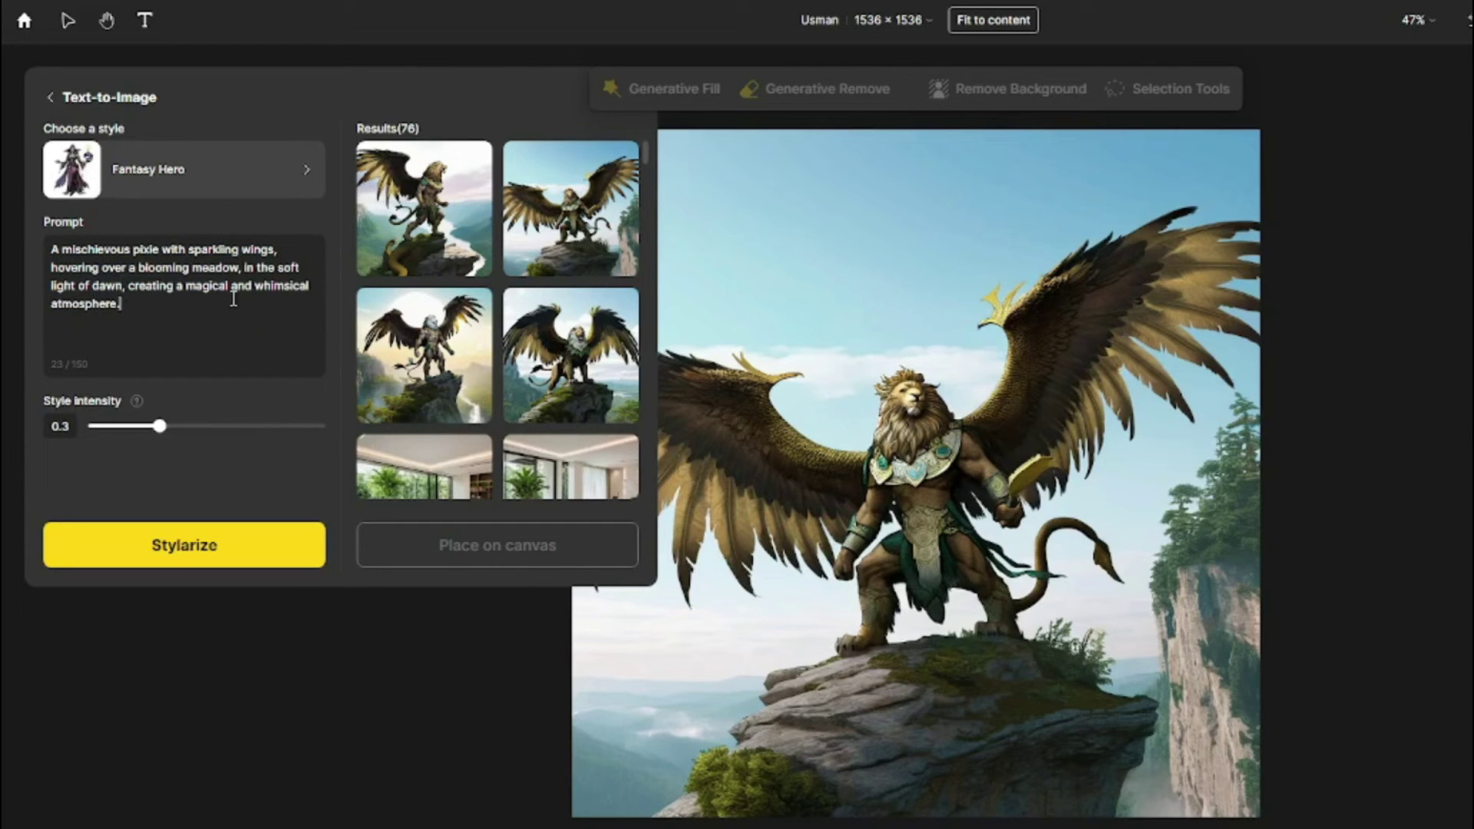
left_click(214, 188)
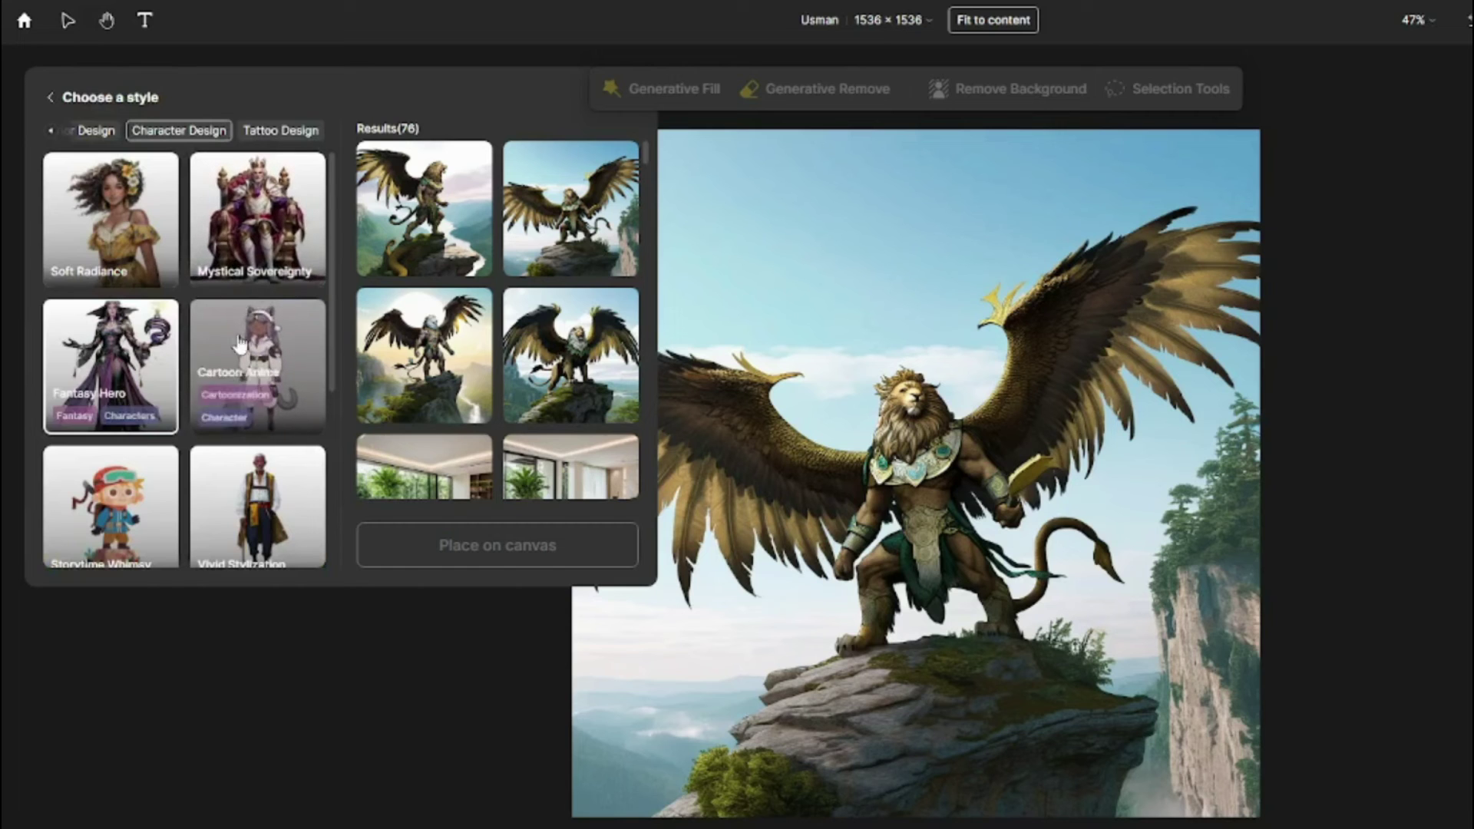
scroll(153, 354, "down", 2)
scroll(154, 358, "down", 2)
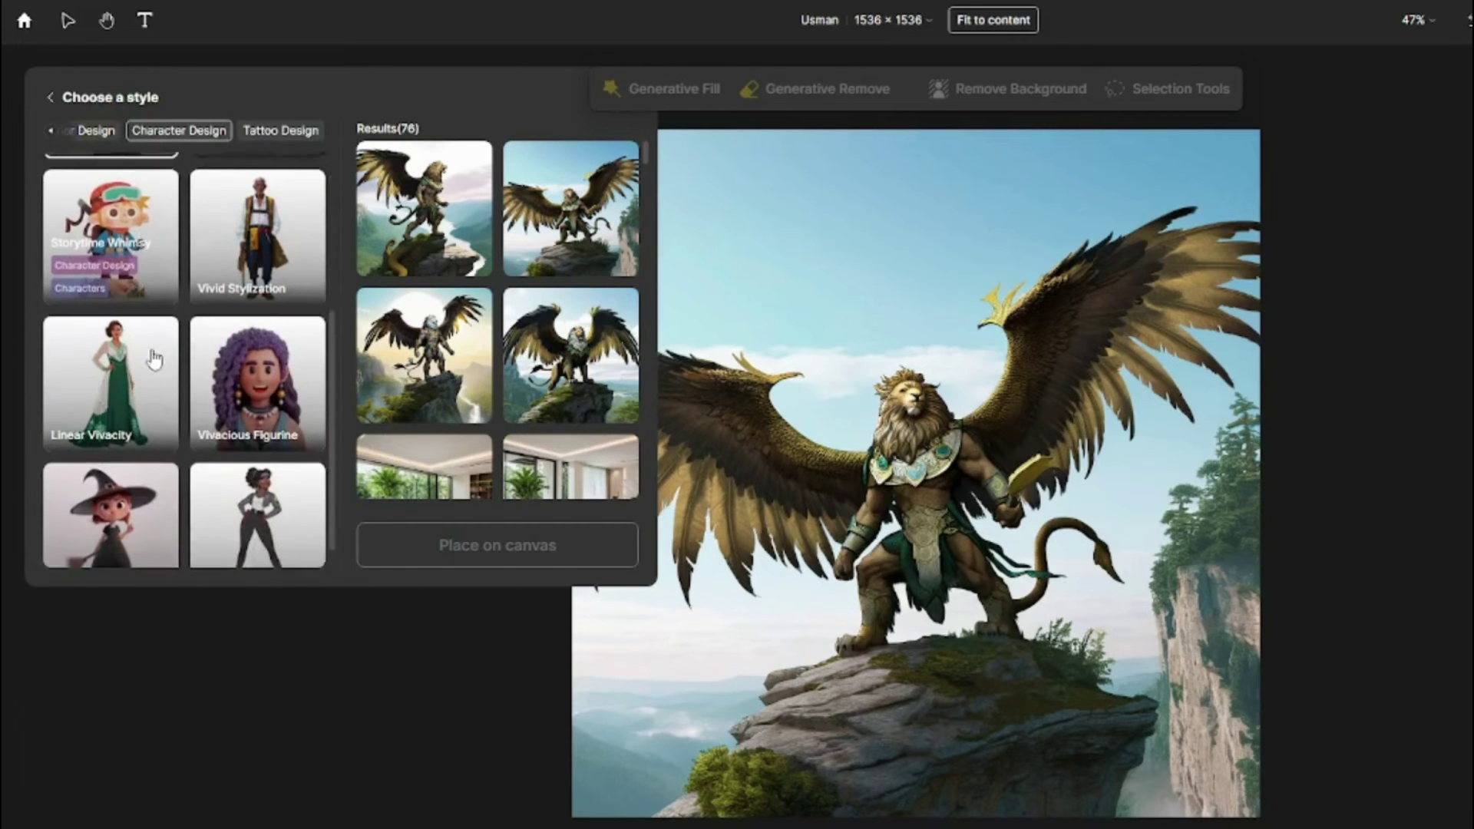
left_click(293, 477)
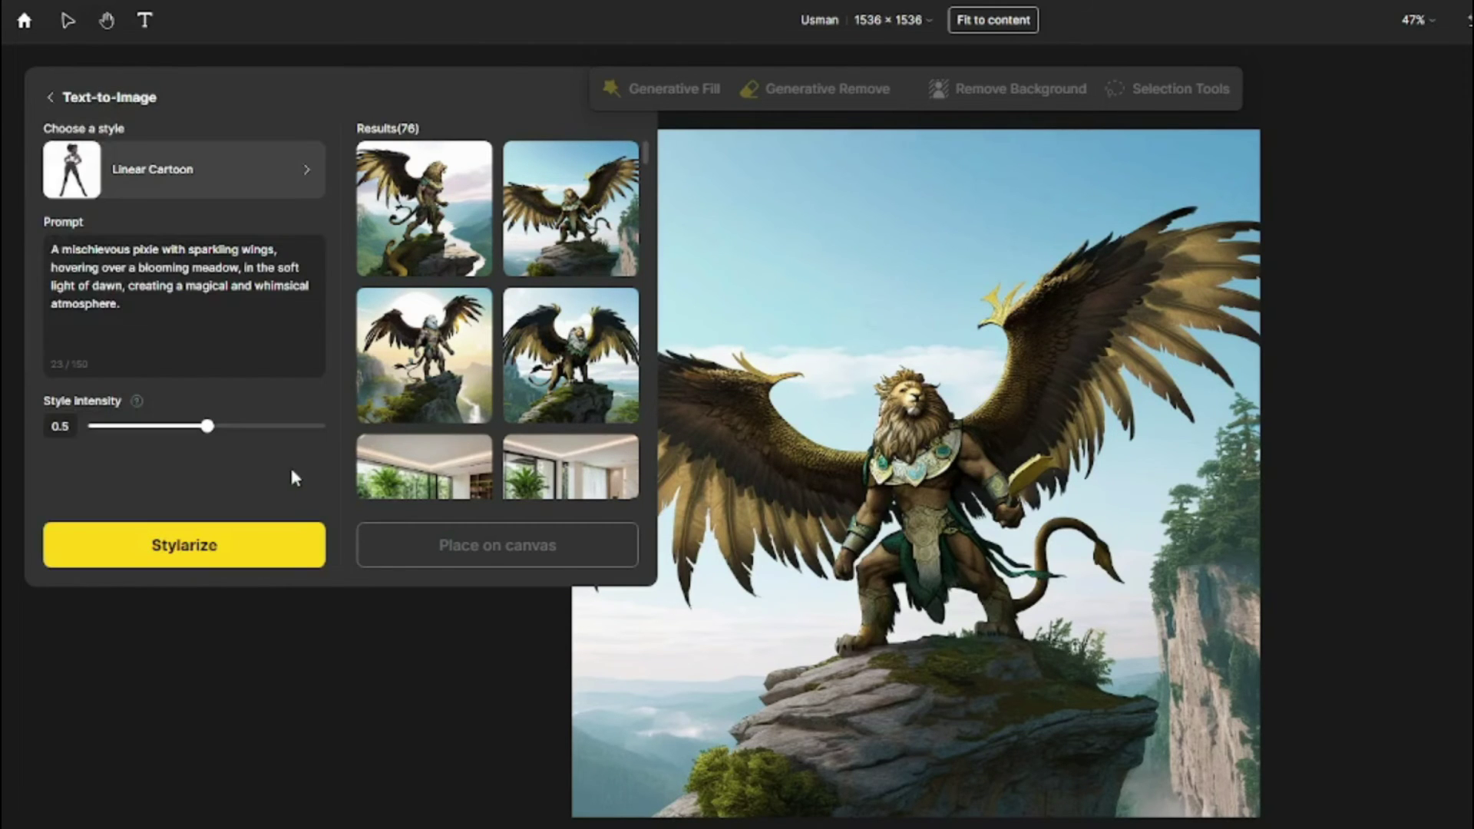
left_click(235, 558)
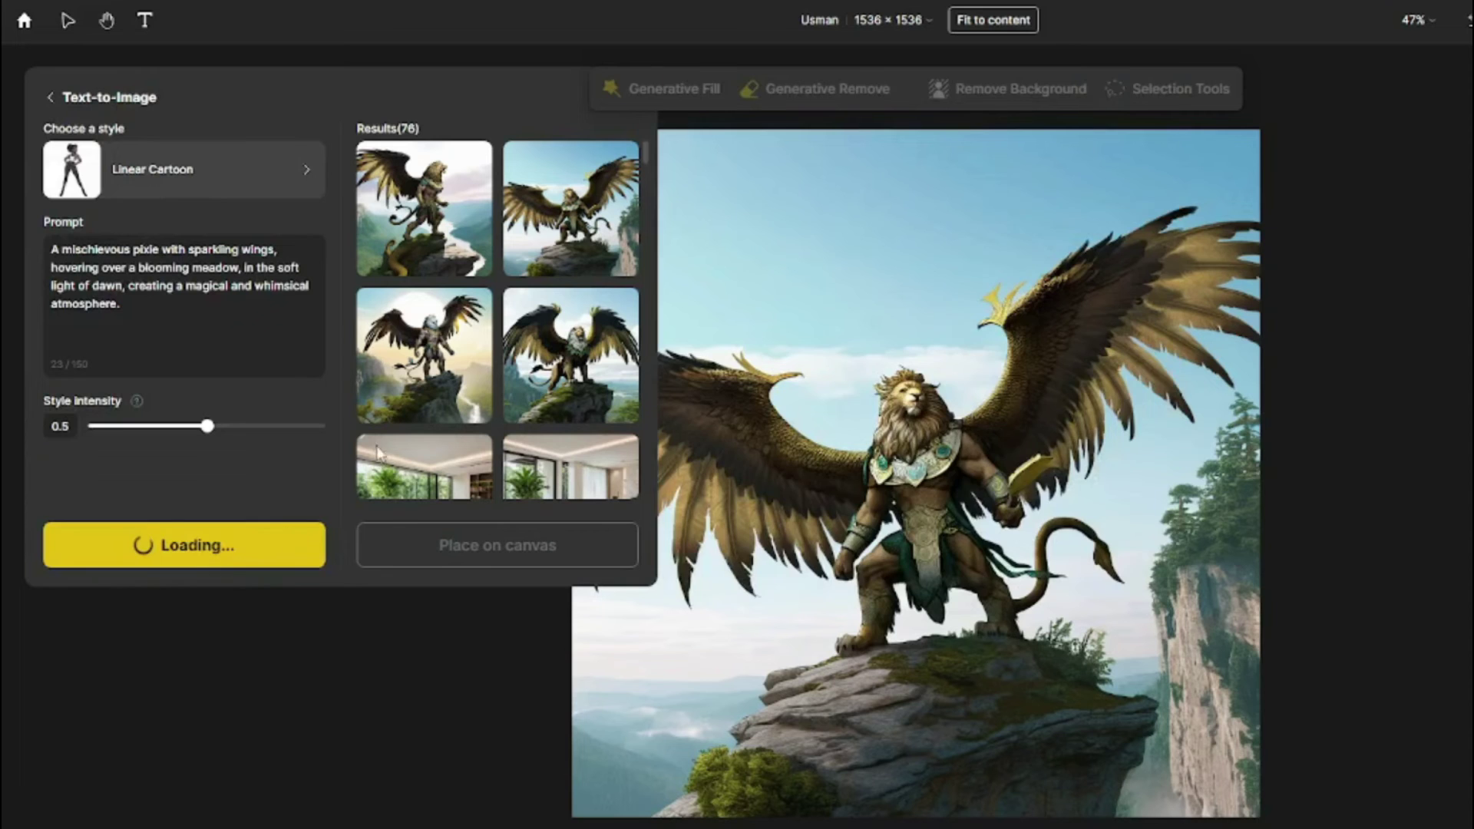
Step: Place the four generated Linear Cartoon pixie images on the canvas and view them
mouse_move(364, 402)
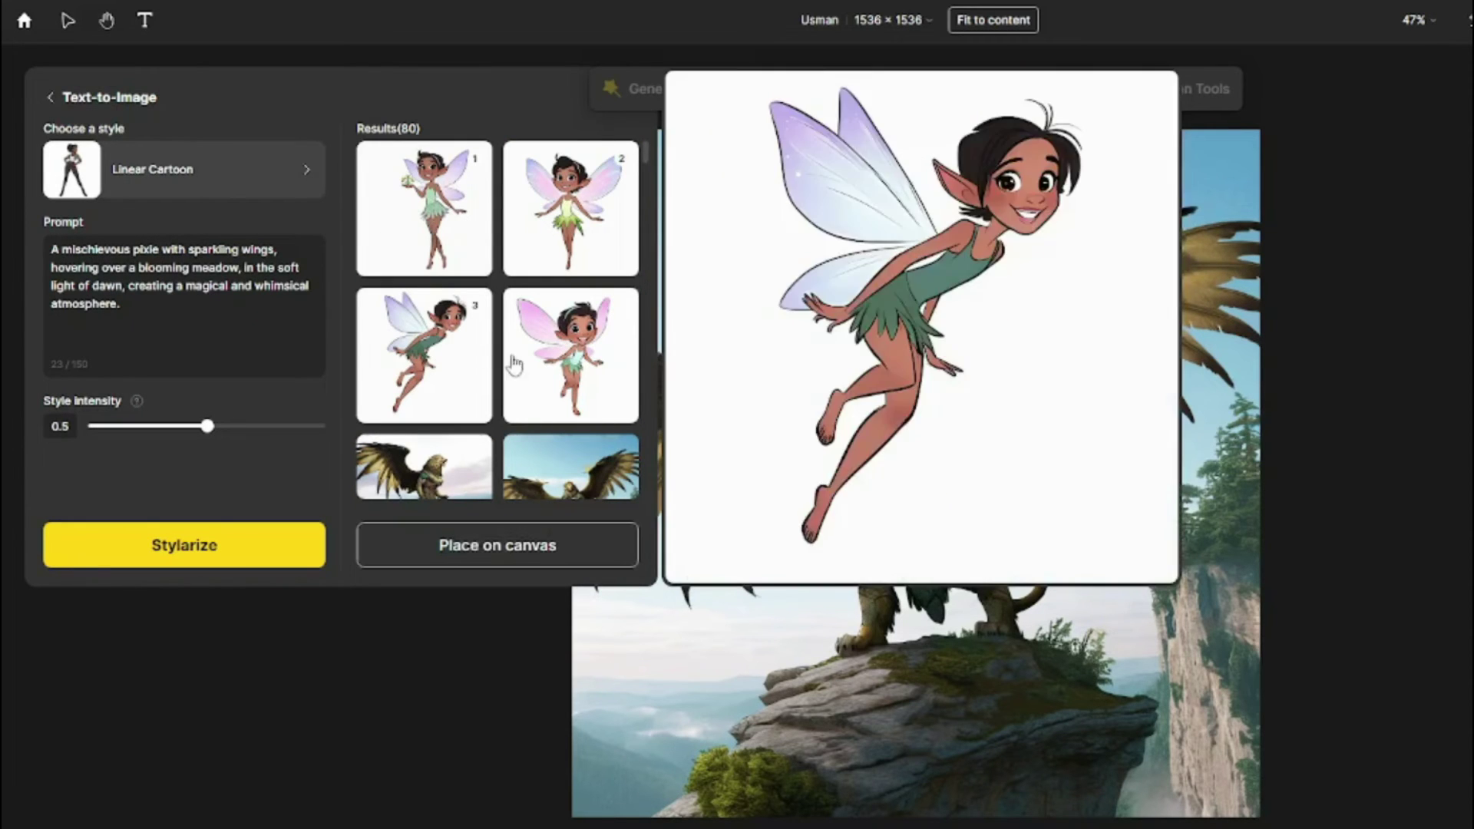
left_click(580, 541)
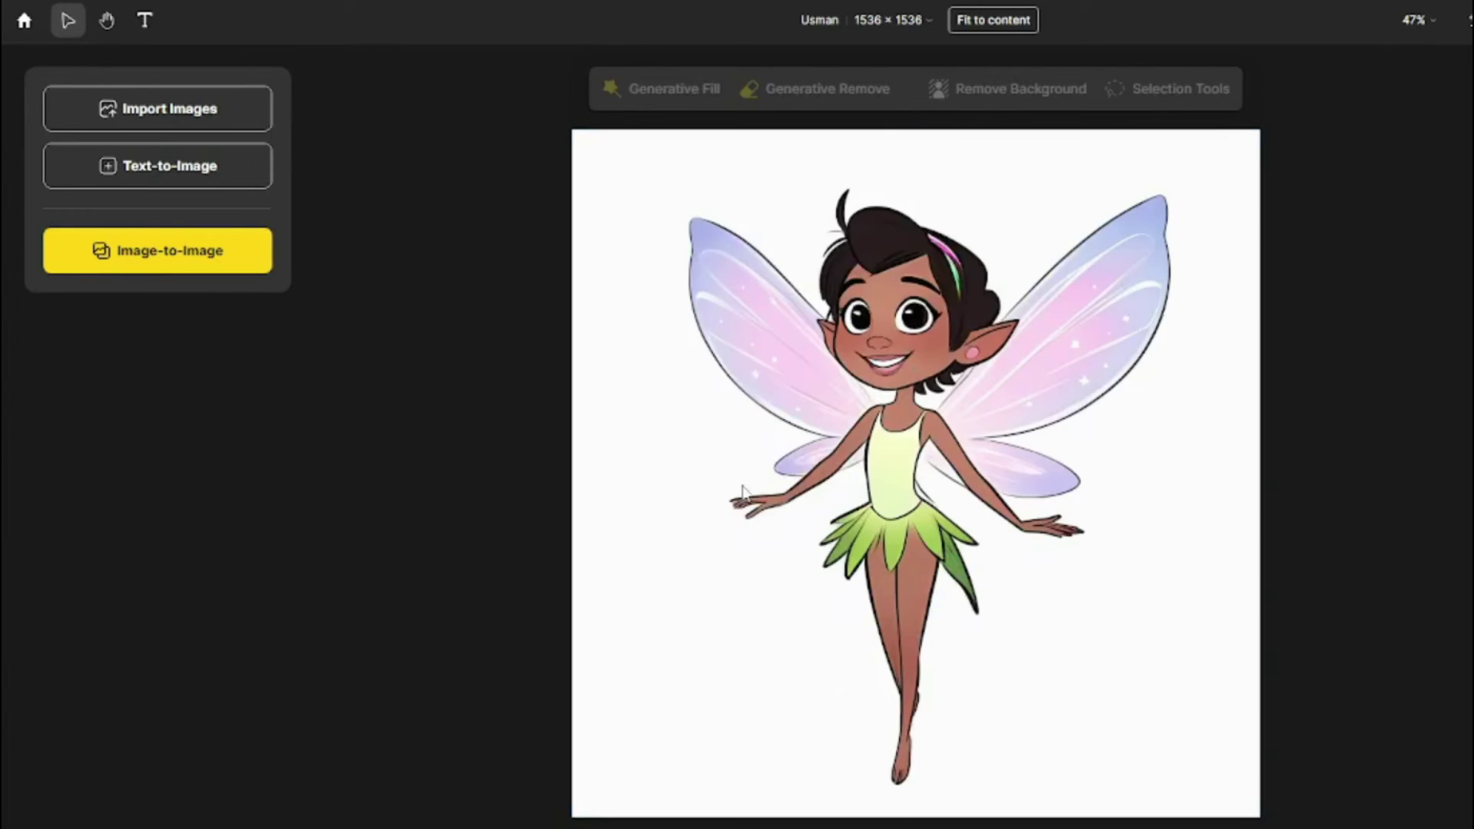
left_click(760, 499)
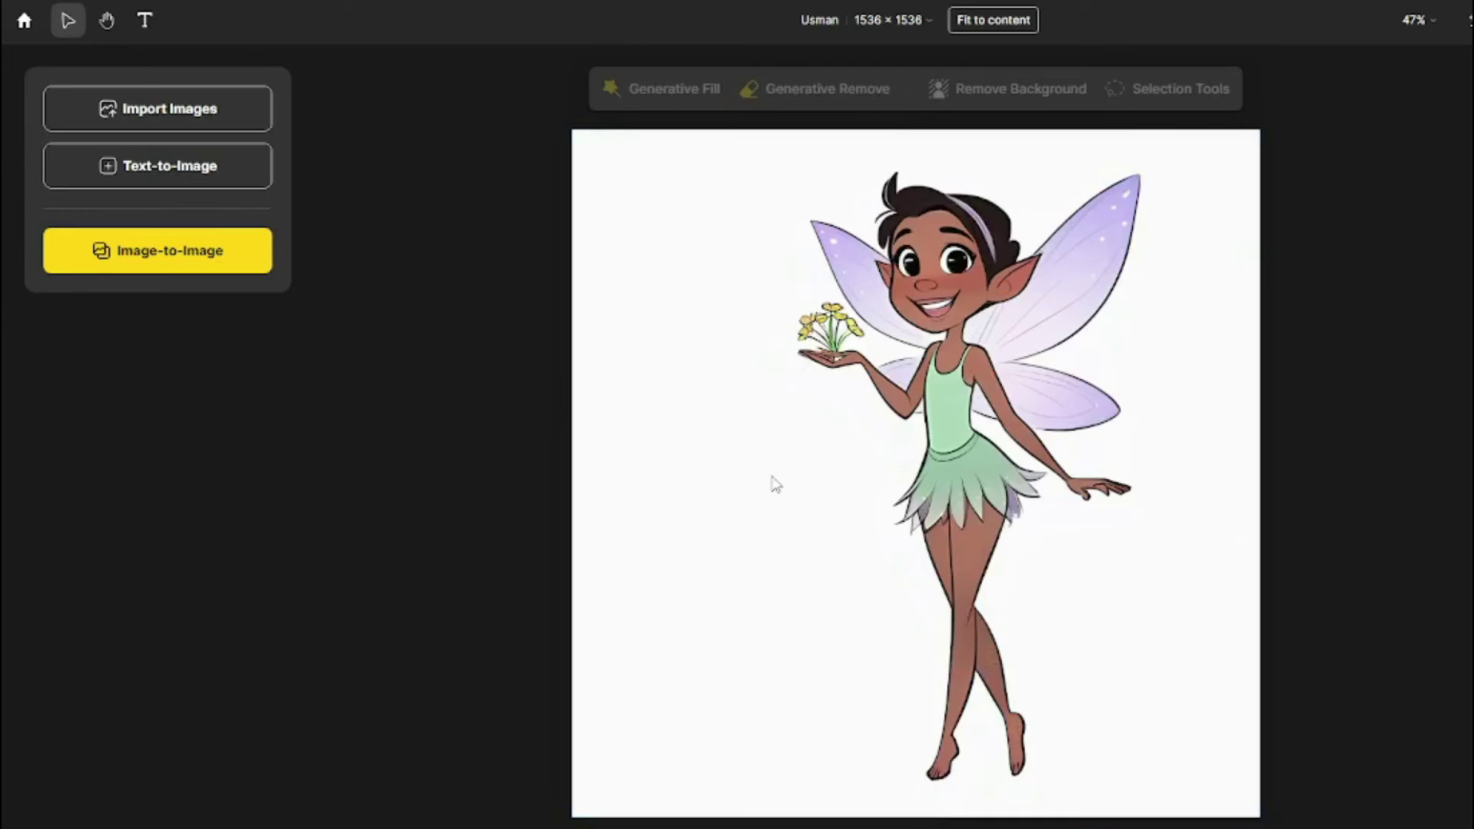
Step: Generate images of a young wizard with pointy hat and wand casting a spell on a floating book in a candle-lit room, in Cute Exaggeration style
left_click(110, 165)
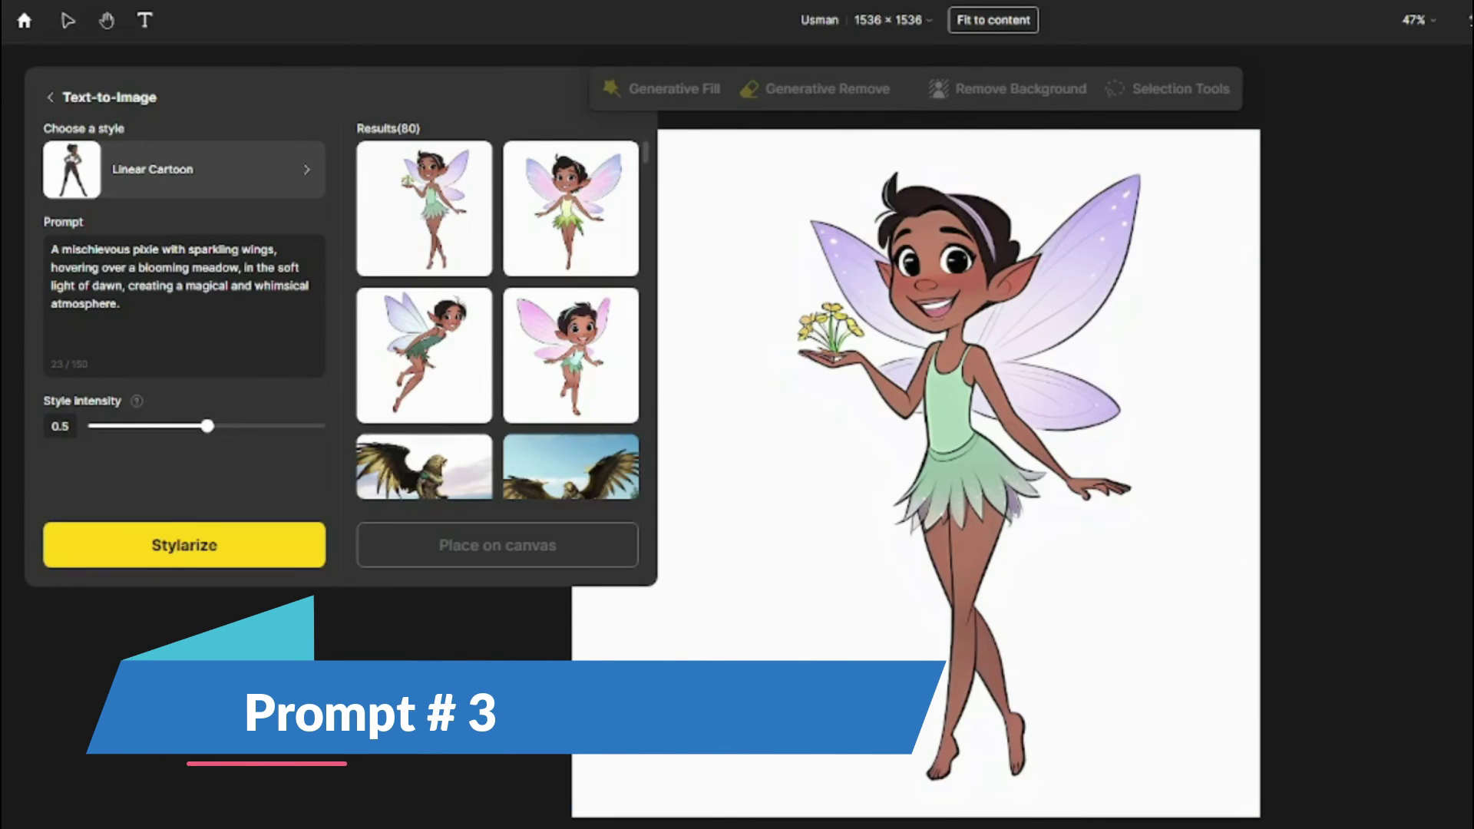
triple_click(63, 258)
type("A young wizard with a pointy hat and a magic wand, casting a spell on a floating book, in a candle-lit room, creating a magical and mysterious atmosphere")
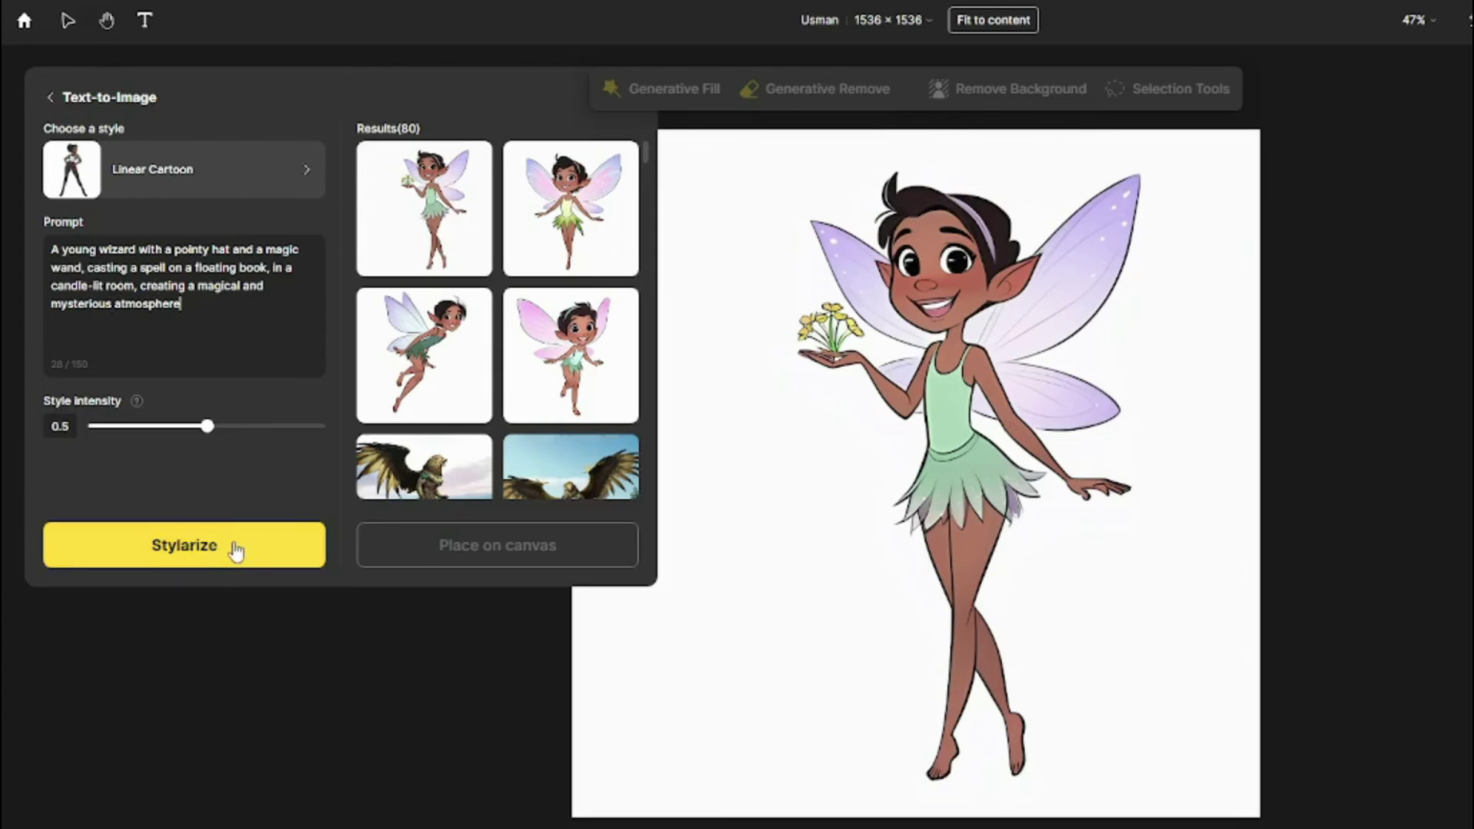
left_click(171, 169)
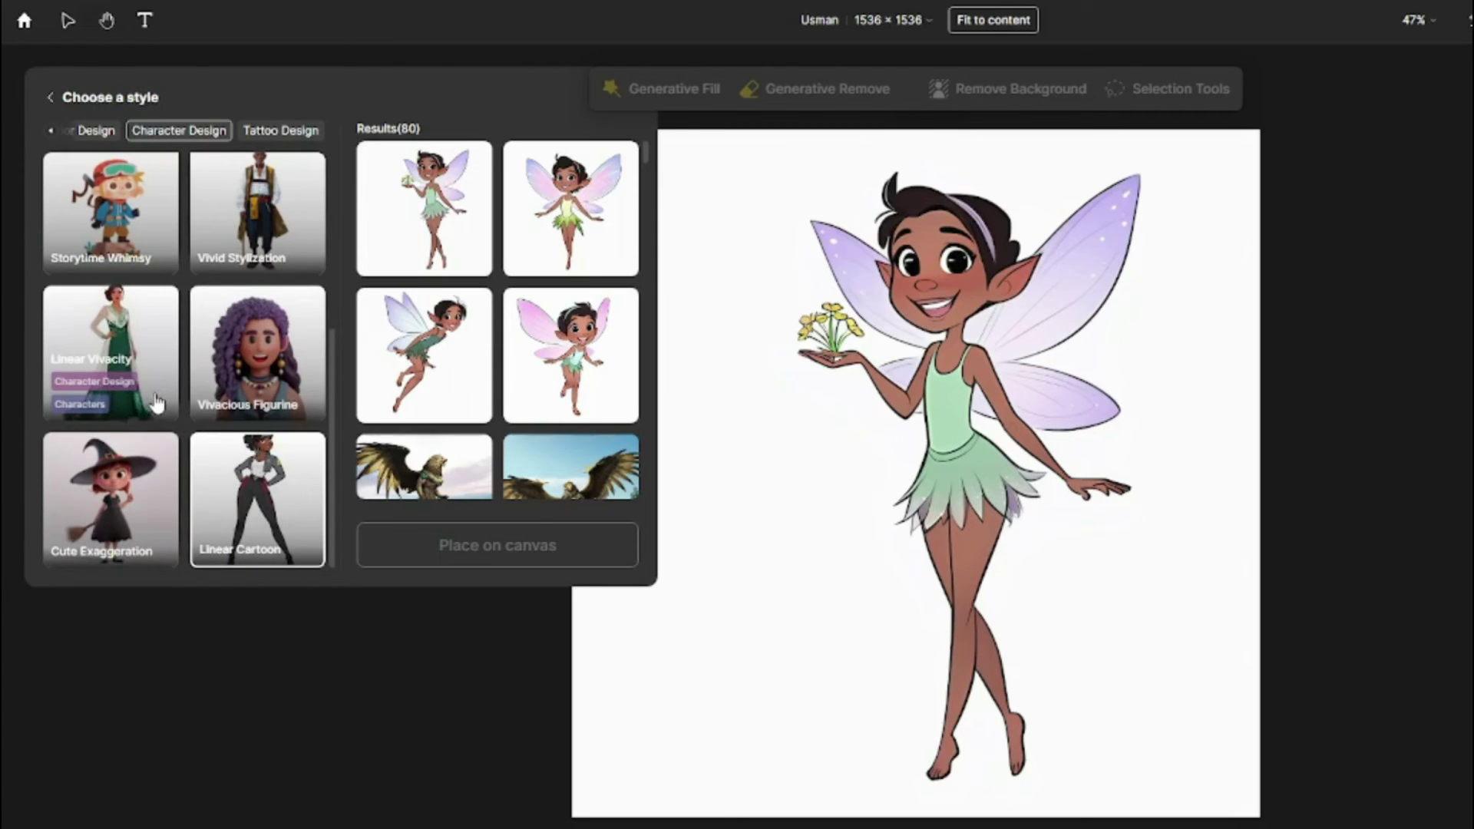
left_click(146, 483)
left_click(206, 553)
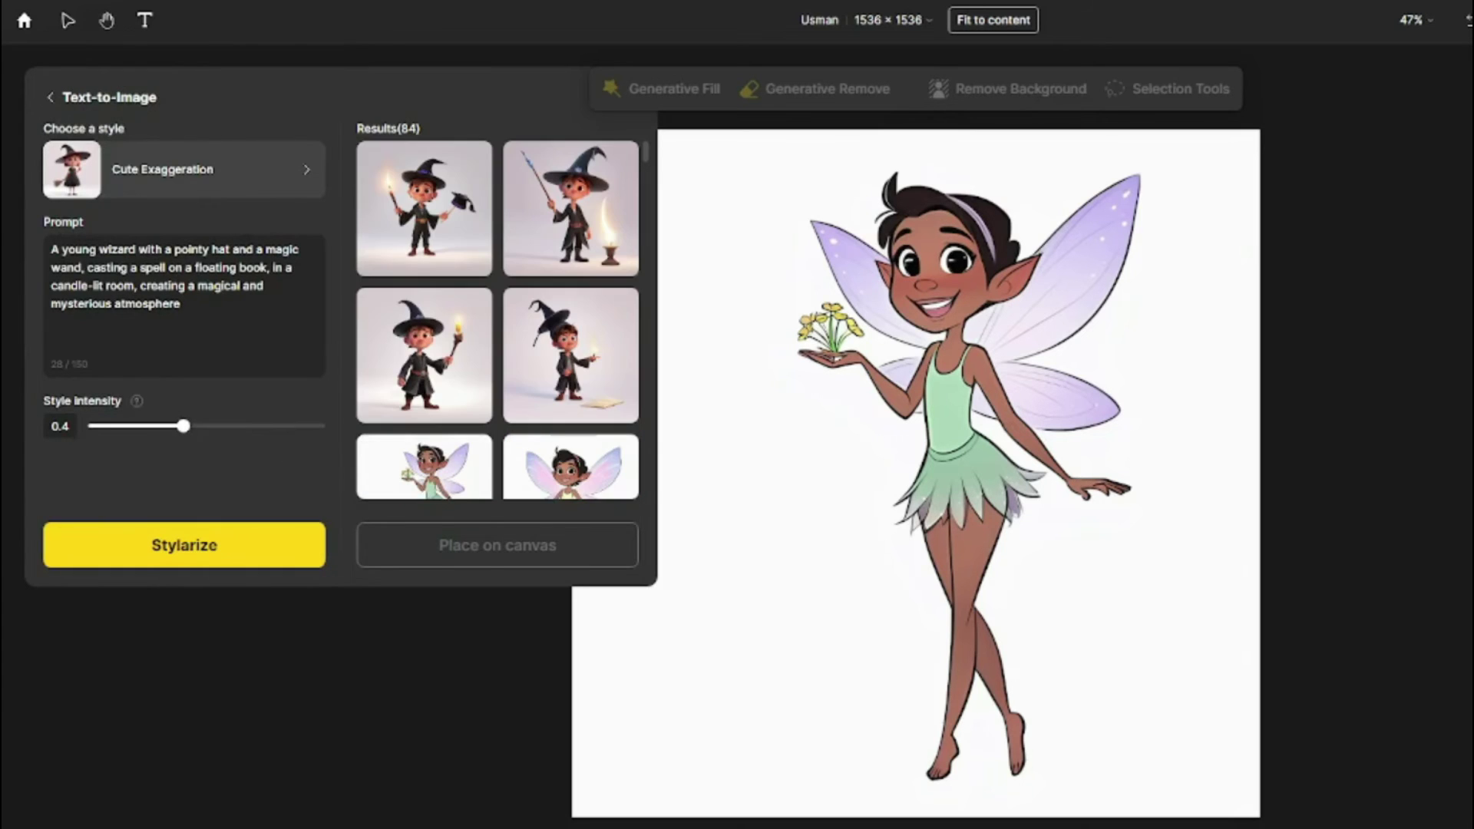
Step: Select all four generated Cute Exaggeration wizard images and place them on the canvas
left_click(457, 234)
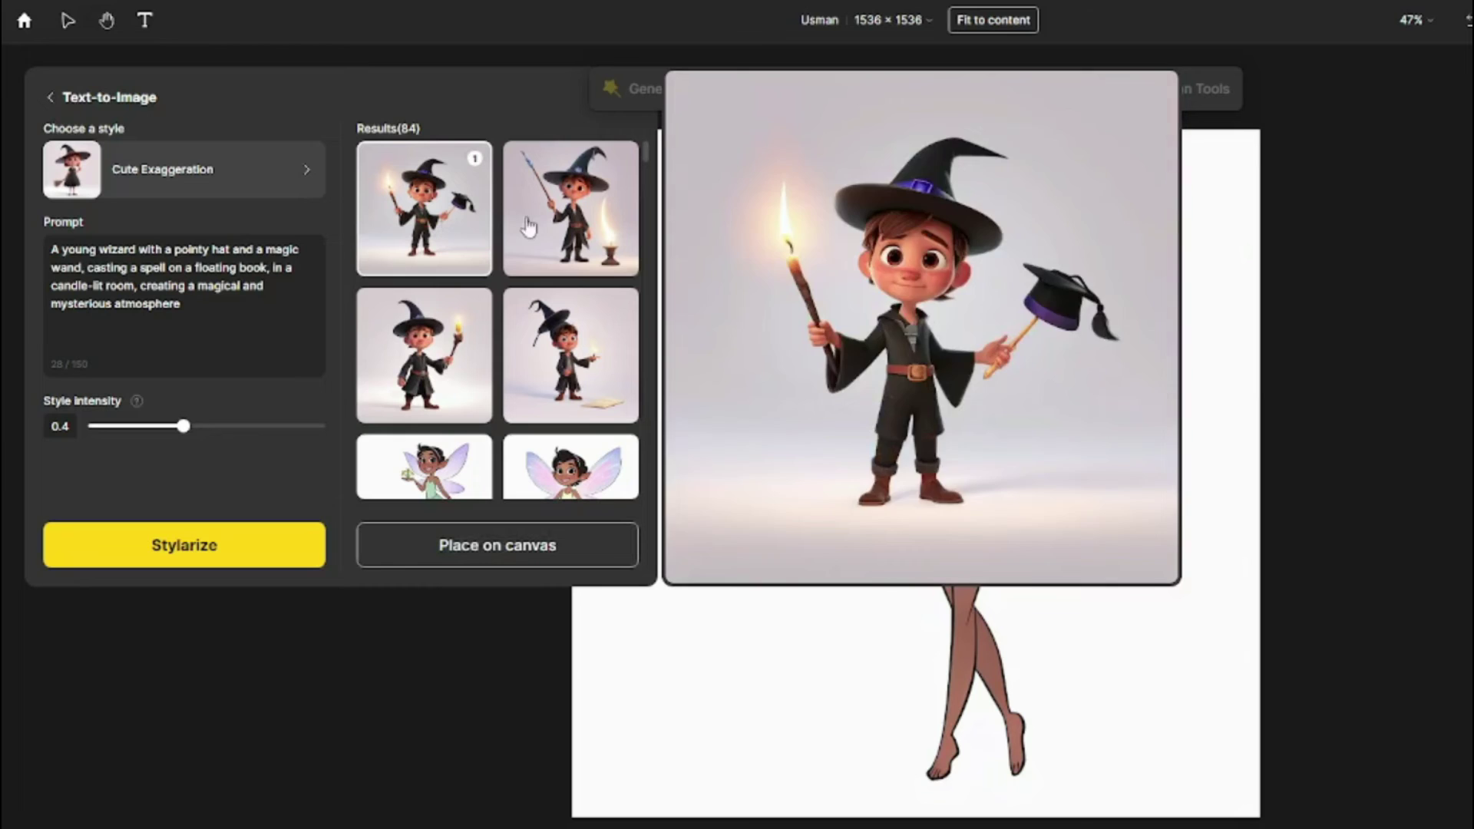
left_click(564, 224)
left_click(430, 353)
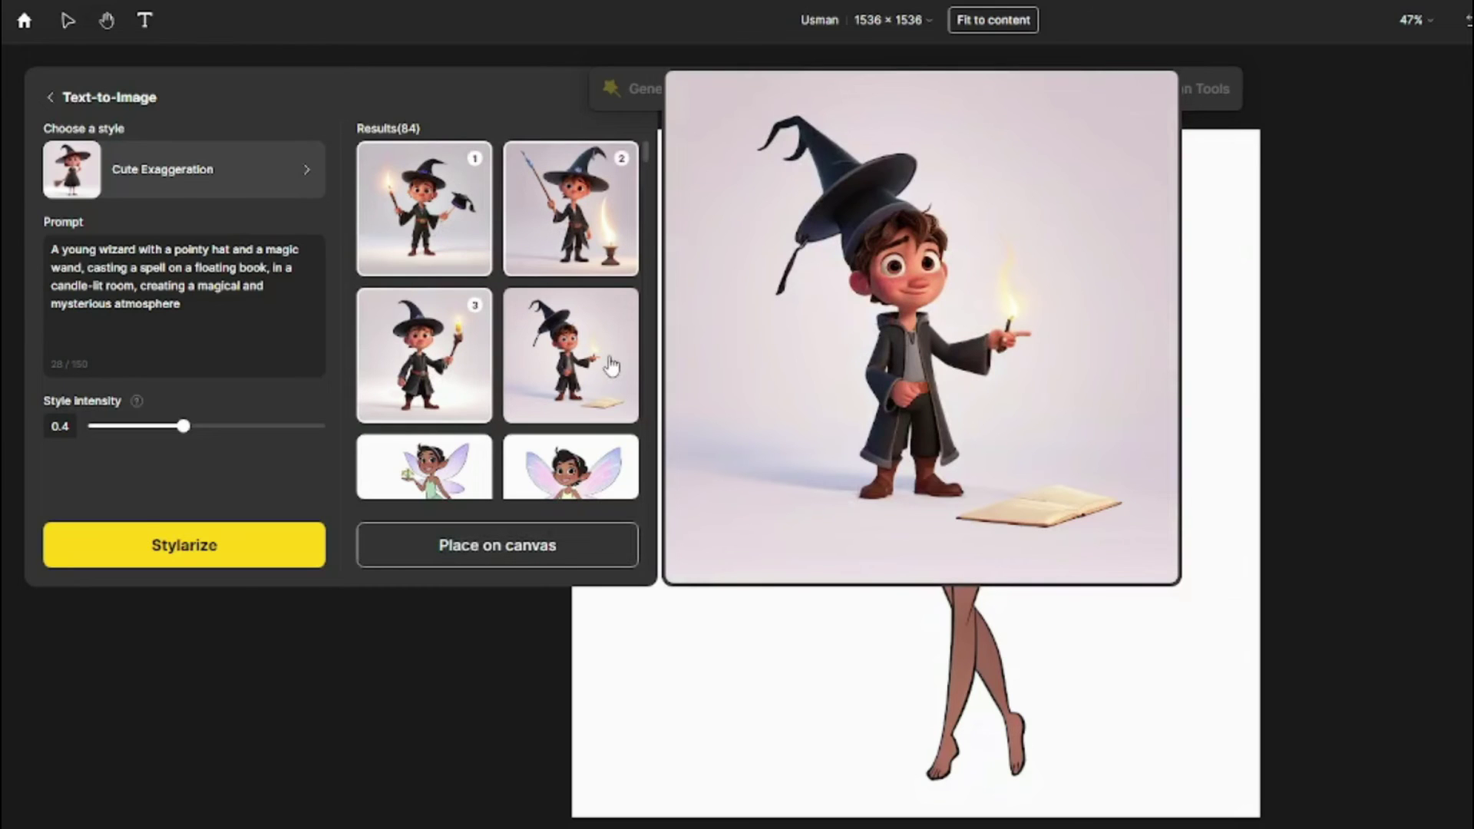
left_click(597, 367)
left_click(574, 543)
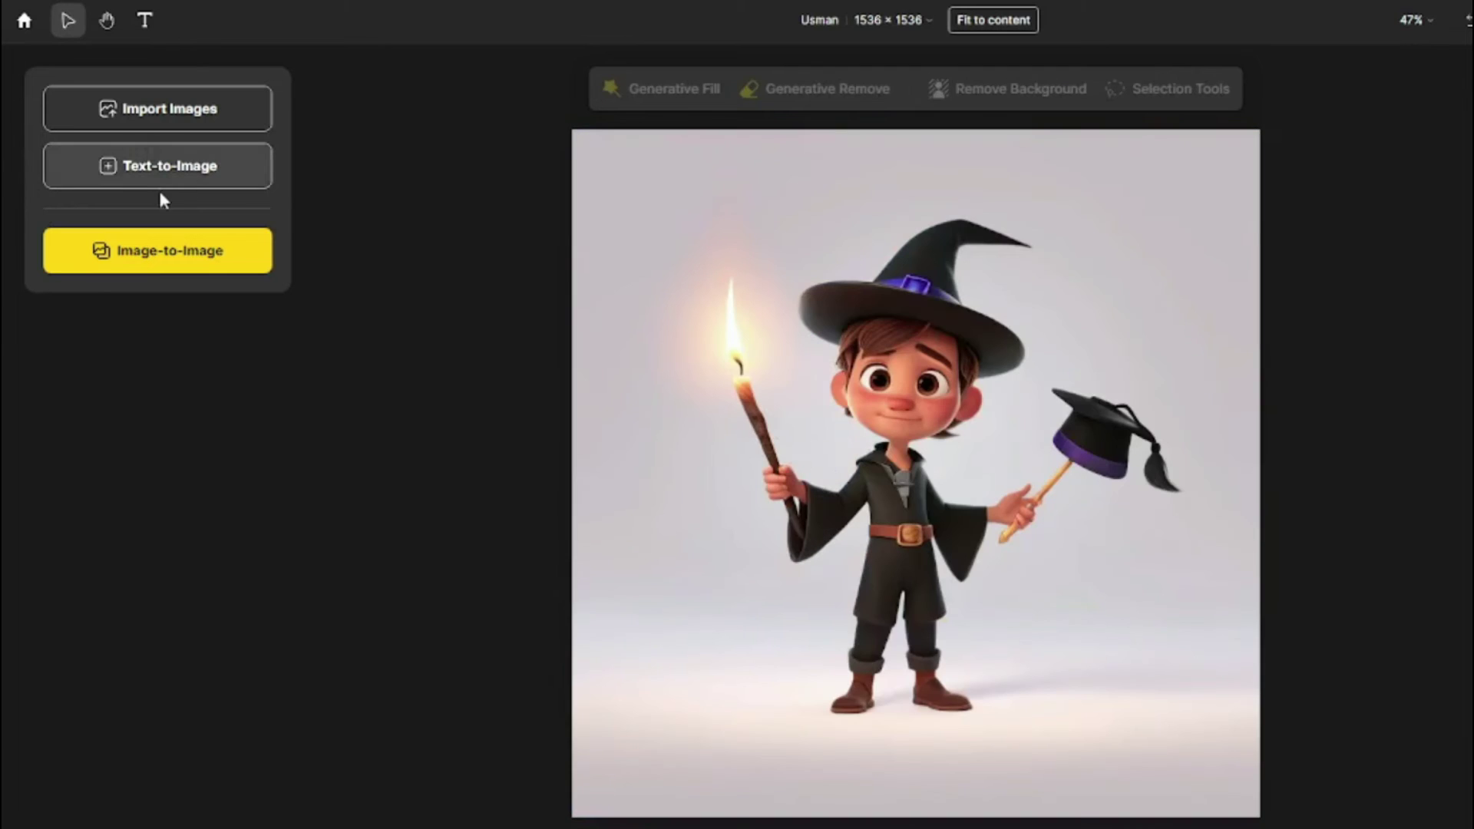
Step: Generate images of a cheerful brown-haired schoolgirl in a sailor uniform carrying a magical wand in a modern city, in the Cartoon Anime style
left_click(158, 186)
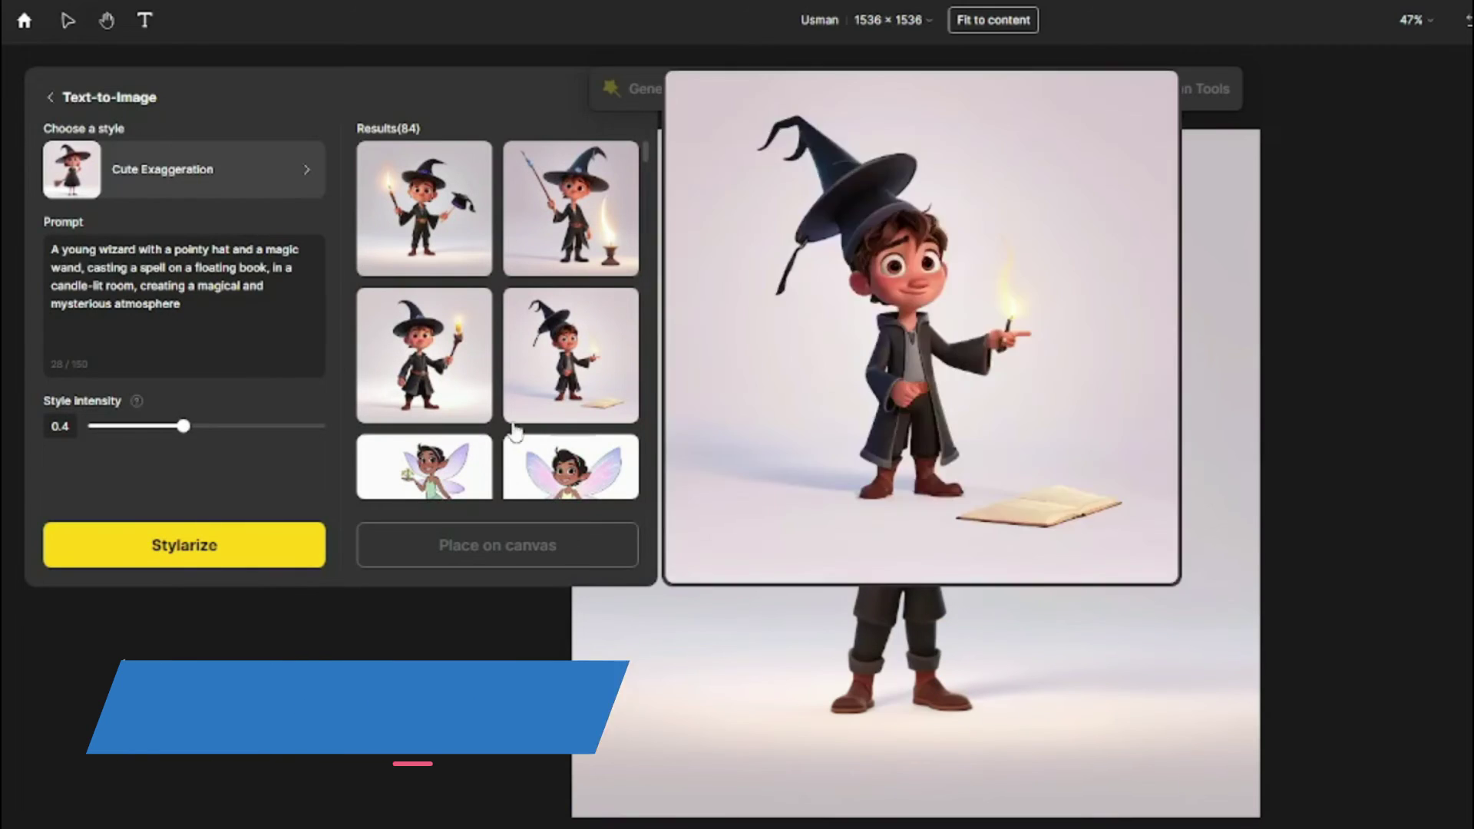
triple_click(89, 282)
type("A cheerful schoolgirl with short brown hair and sparkling green eyes, carrying a magical wand, wearing a sailor uniform, in the bustling streets of a modern city, creating a lively and magical atmosphere.")
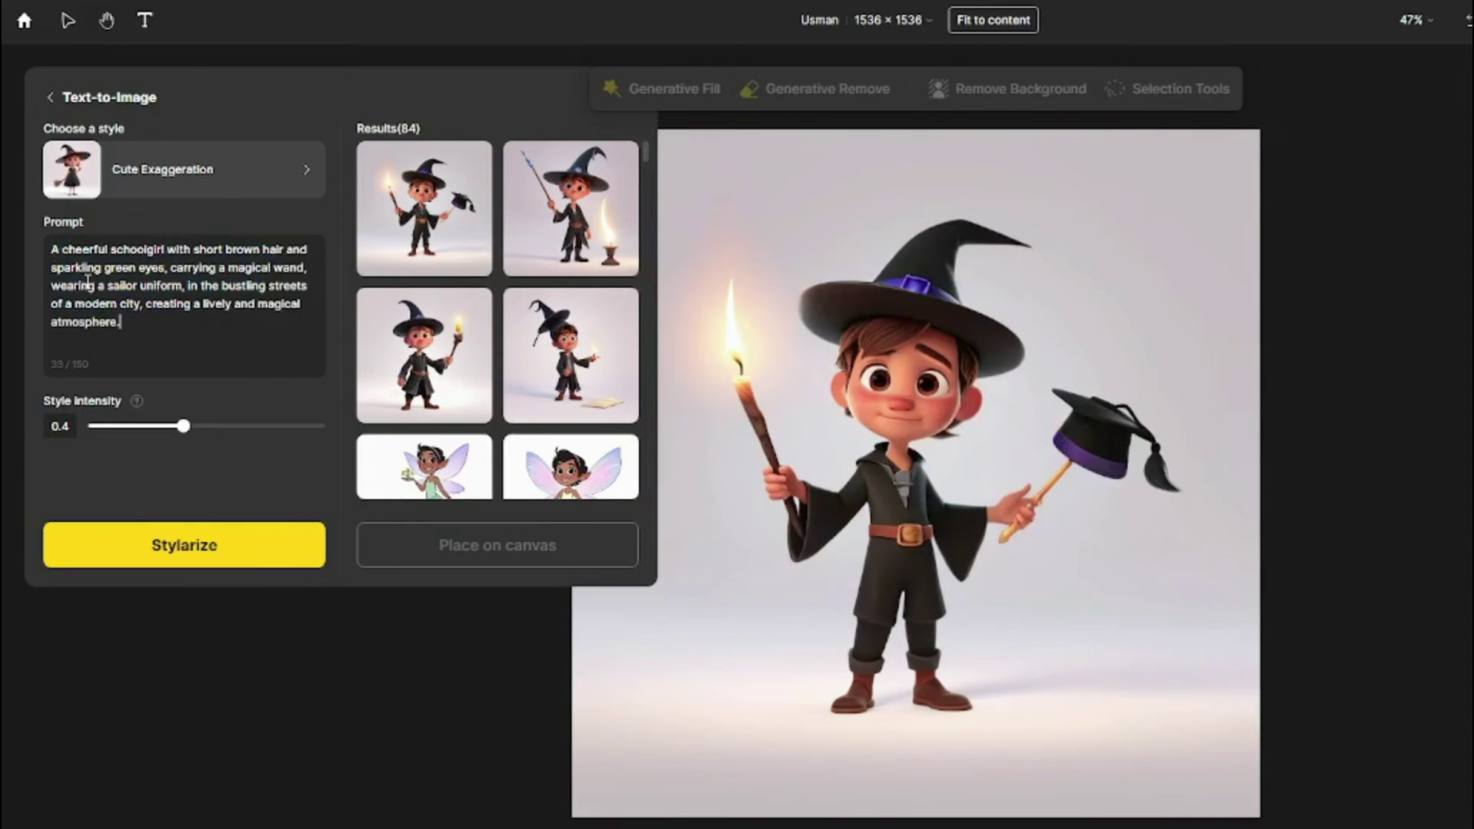
left_click(170, 187)
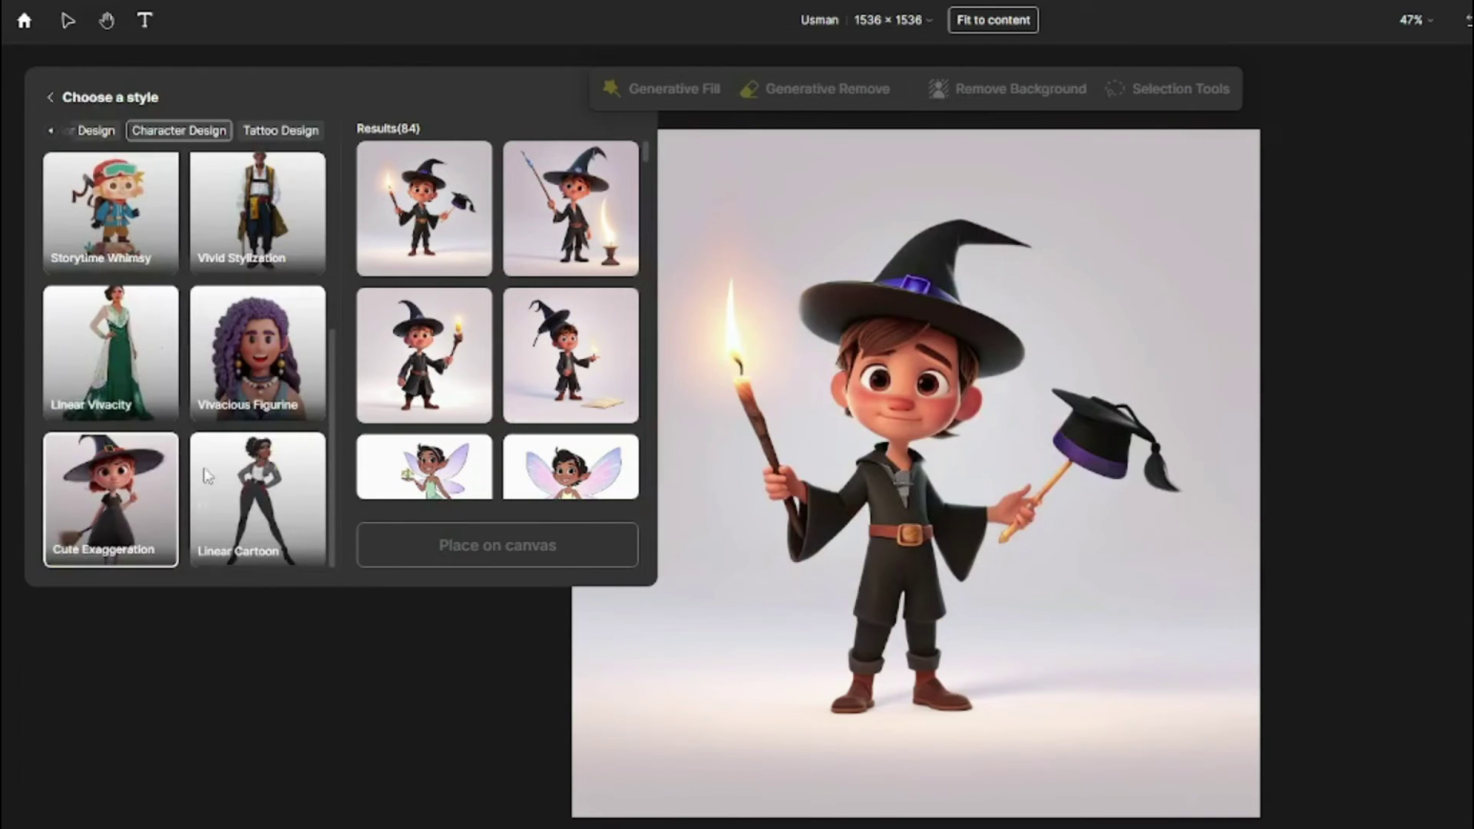
scroll(199, 453, "up", 3)
scroll(198, 452, "up", 1)
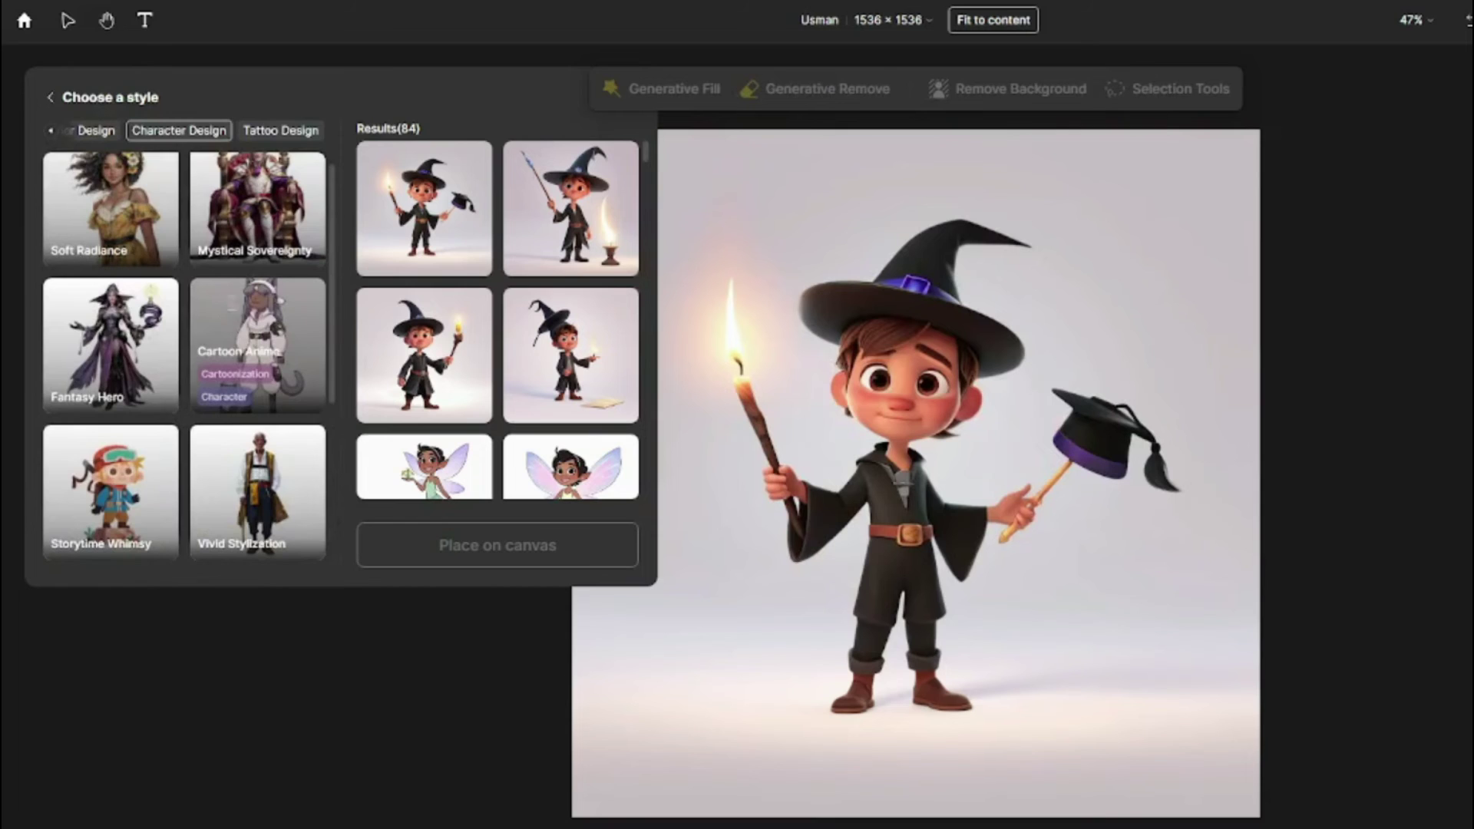
left_click(257, 346)
left_click(184, 545)
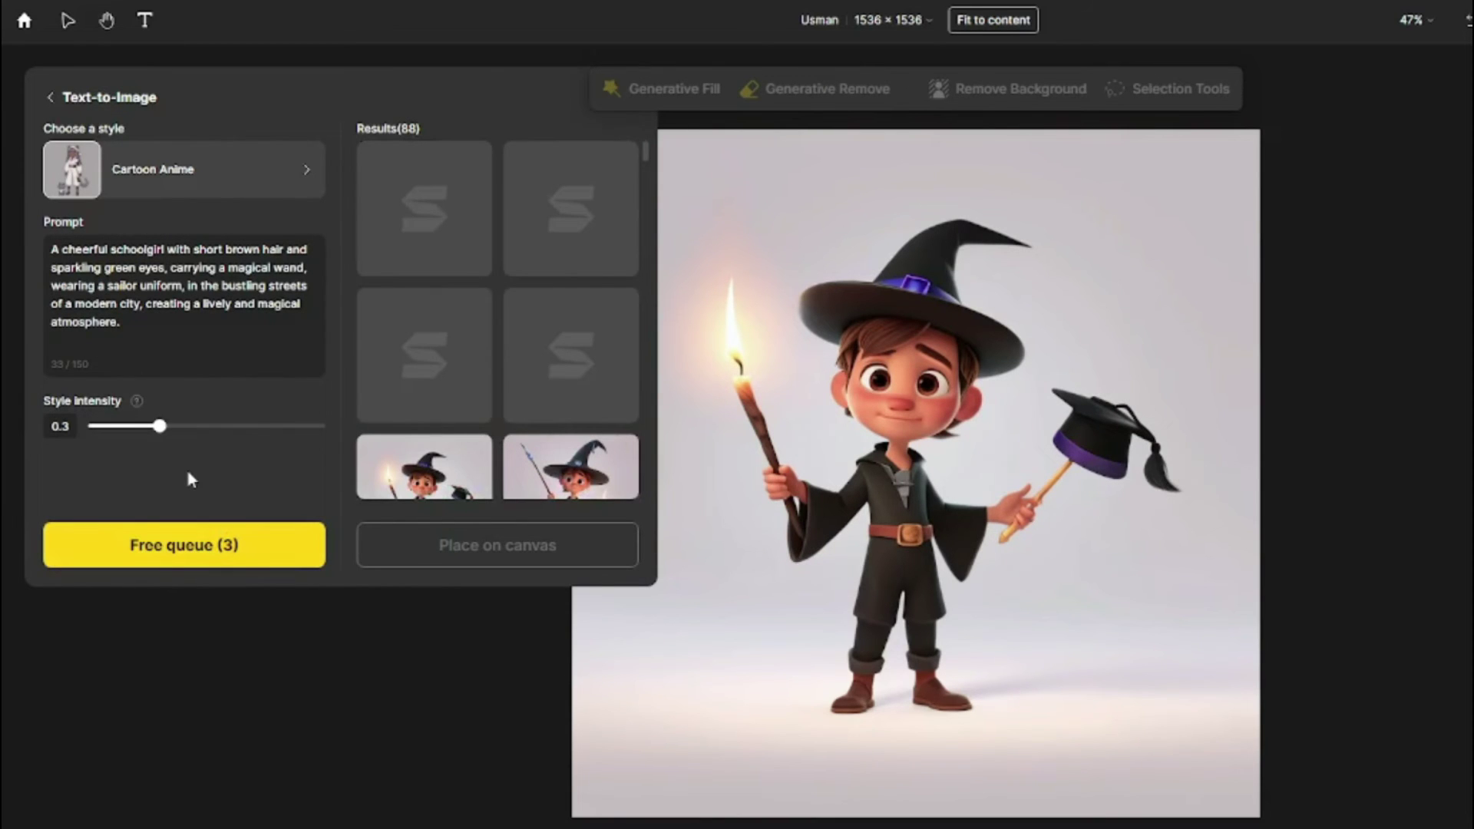
Step: Select all four generated Cartoon Anime schoolgirl images and place them on the canvas
left_click(430, 217)
left_click(570, 211)
left_click(424, 396)
left_click(571, 356)
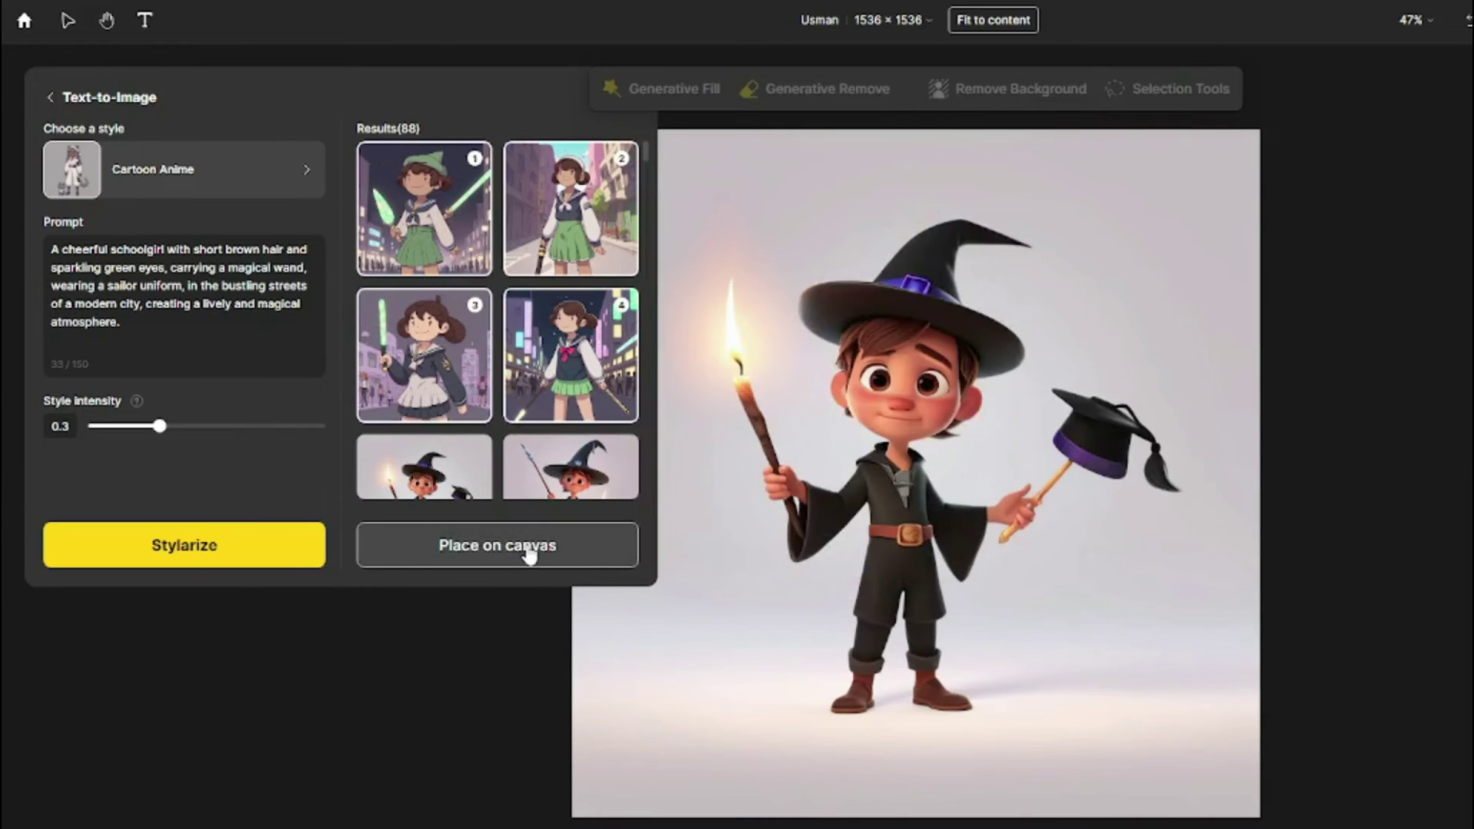
left_click(529, 551)
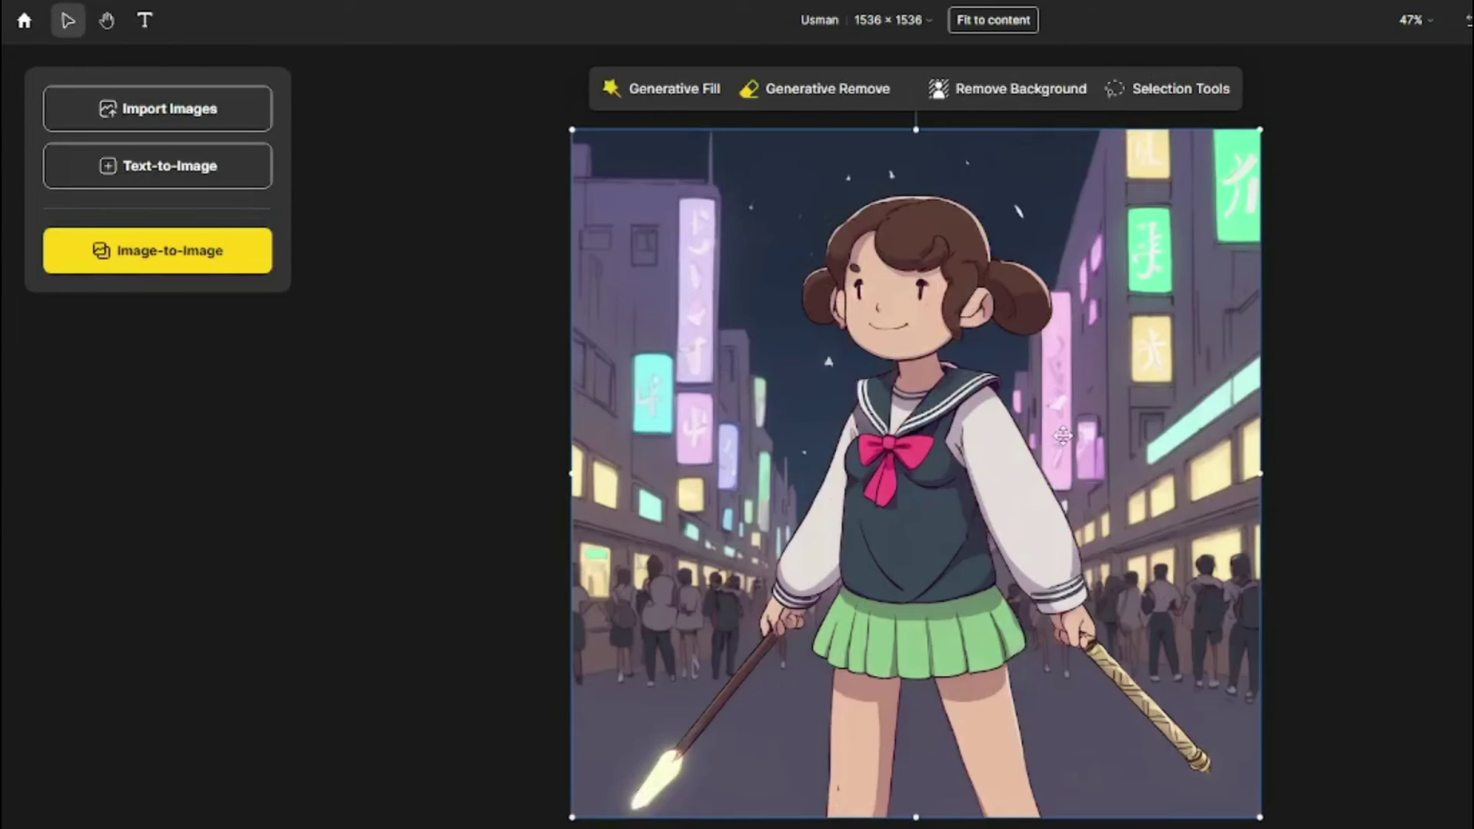
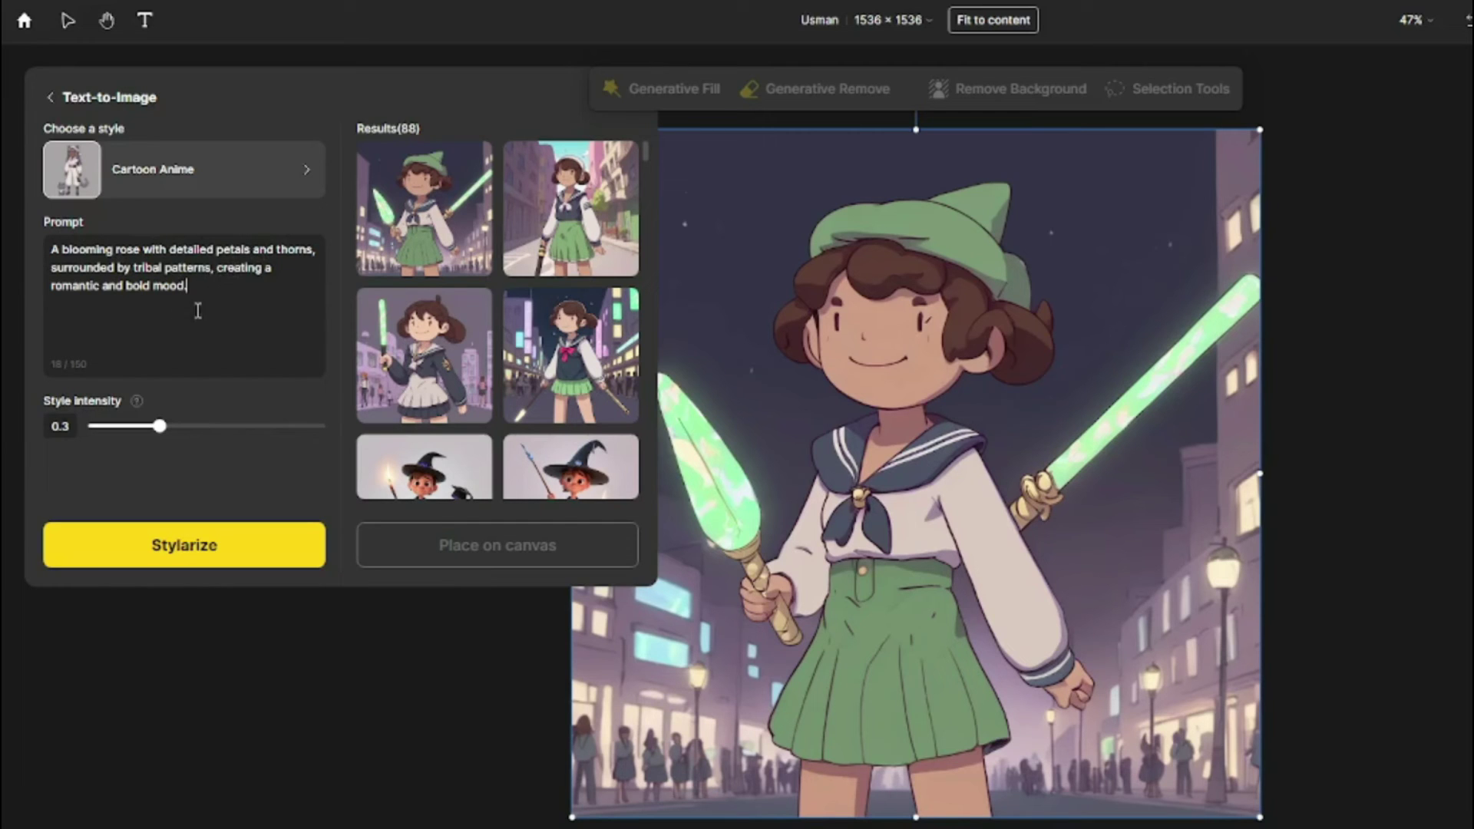
Step: Choose the Floral Tattoo style from Tattoo Design for the blooming rose with tribal patterns prompt and start generating the images
left_click(259, 189)
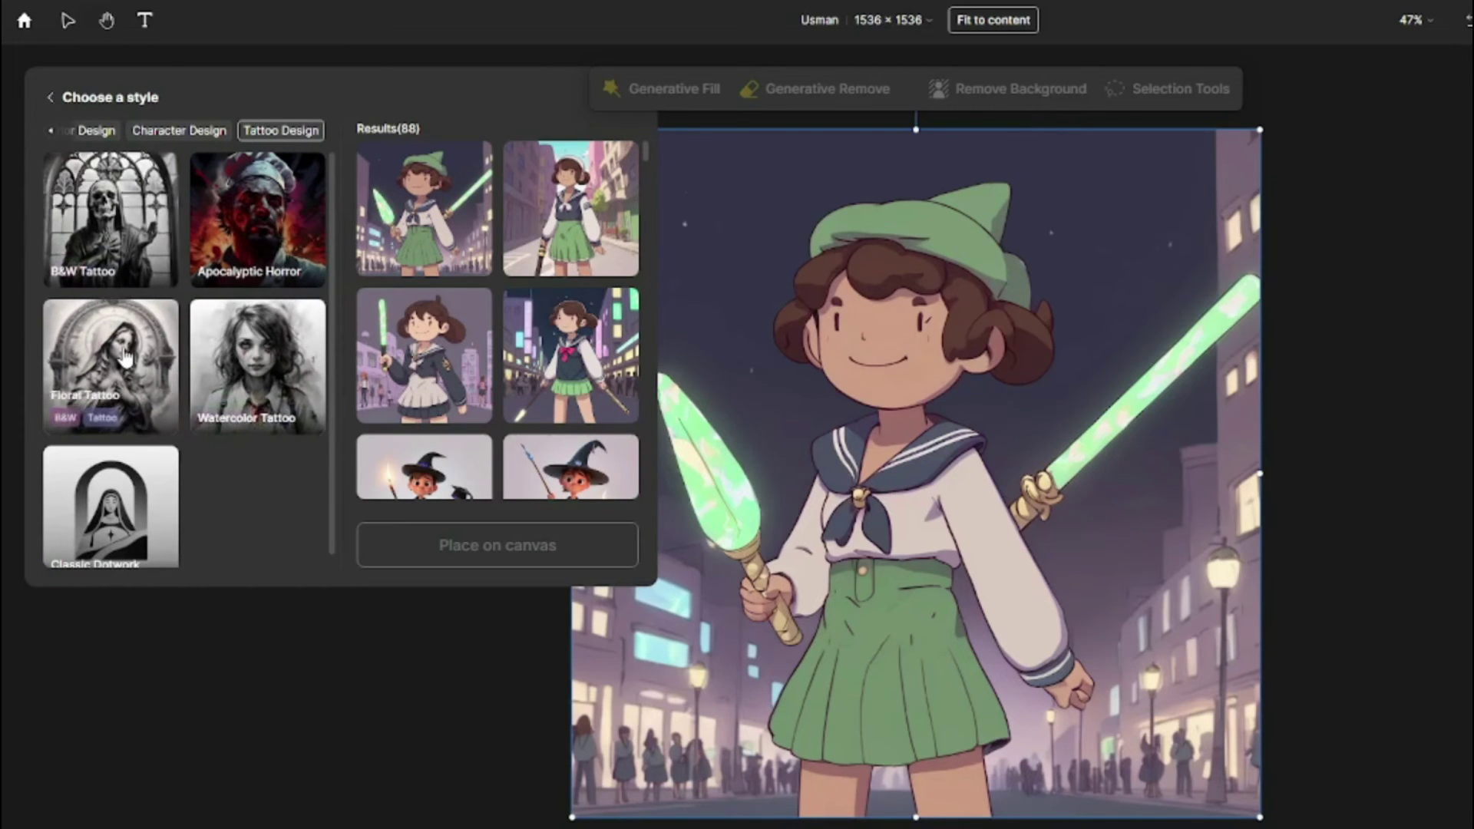
left_click(115, 384)
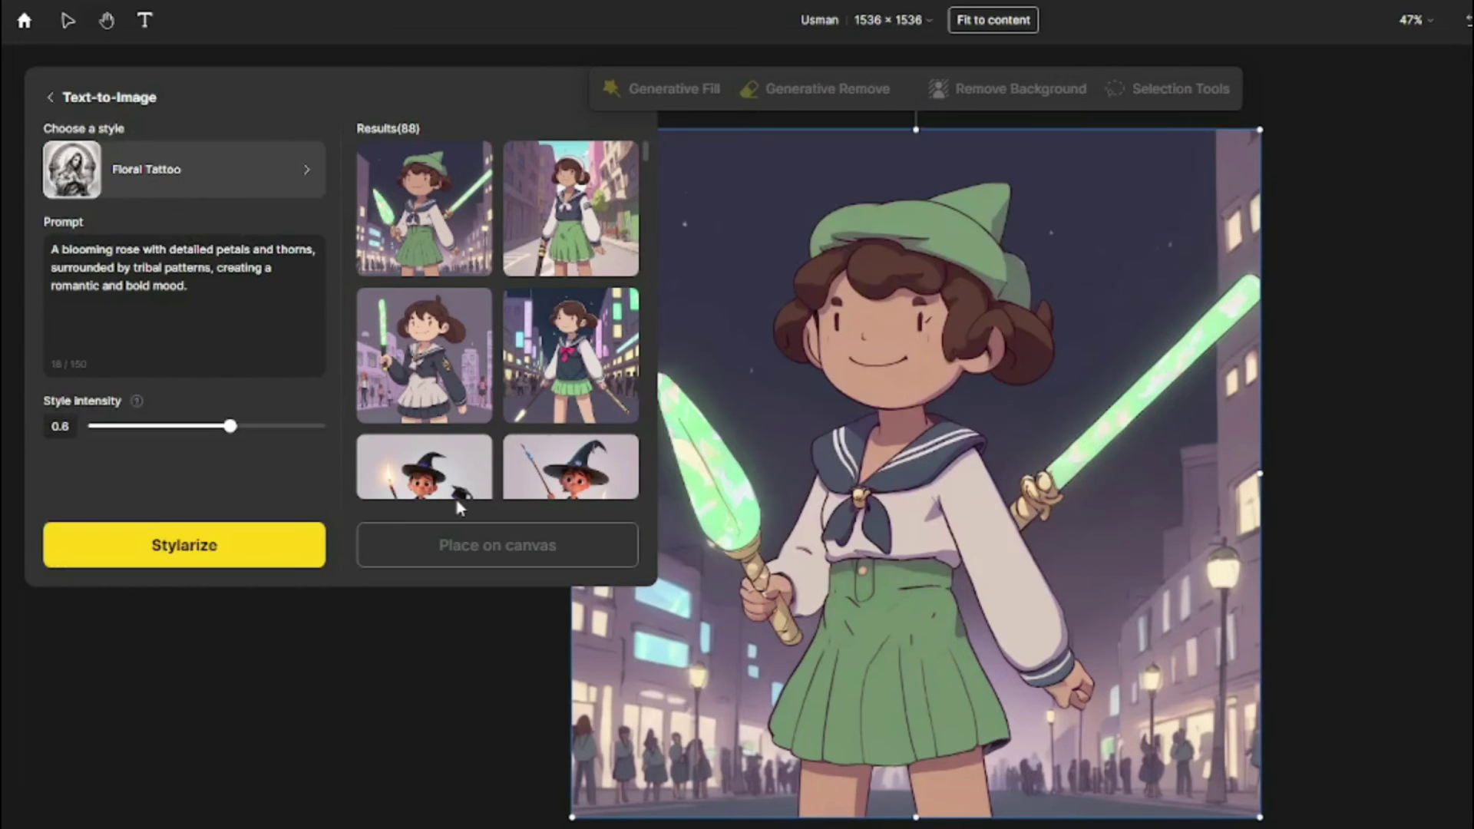
left_click(242, 557)
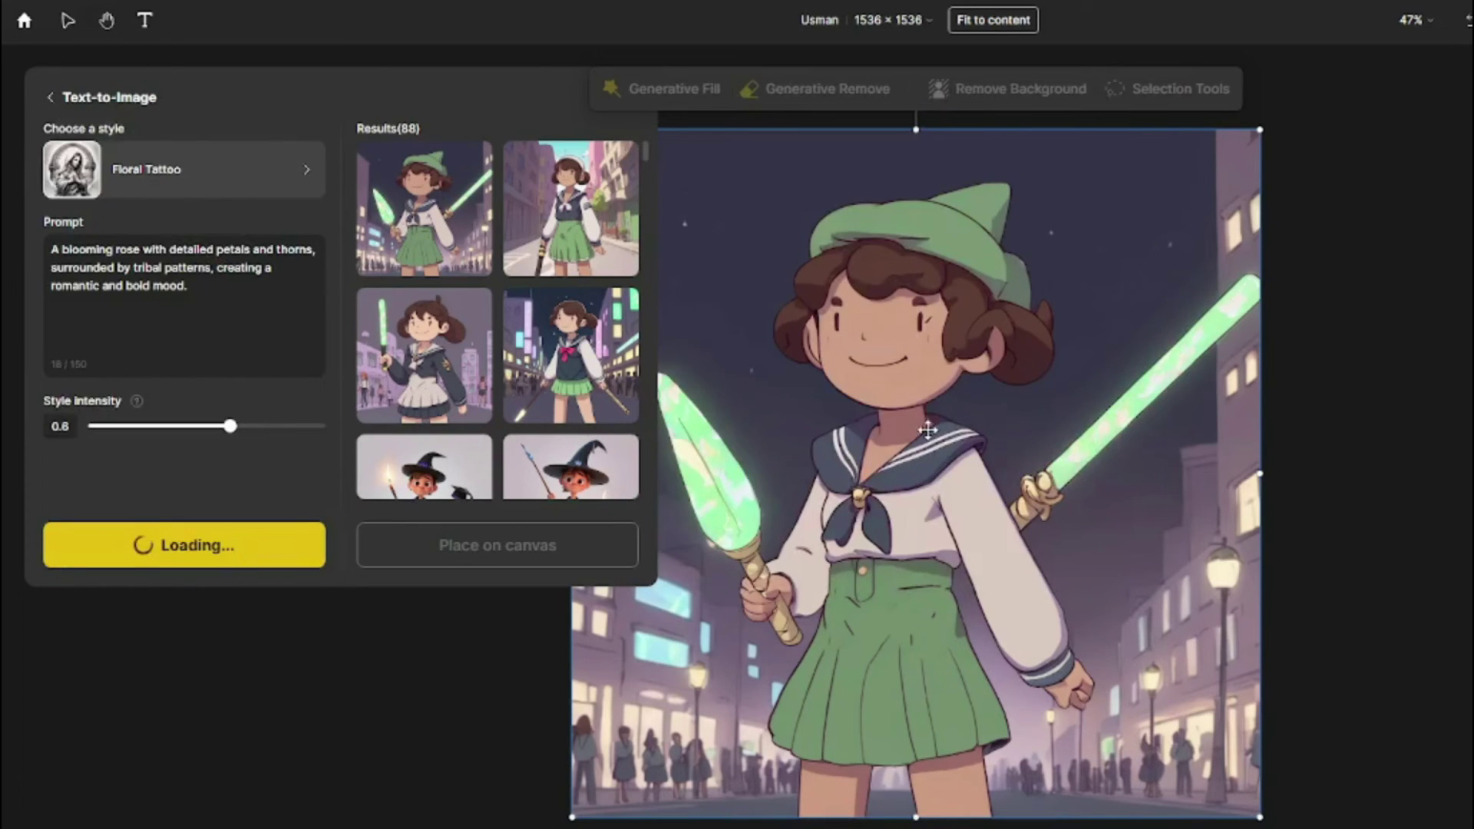
Step: Select the generated Floral Tattoo rose images, place them on the canvas and view them
left_click(470, 188)
left_click(541, 215)
left_click(486, 341)
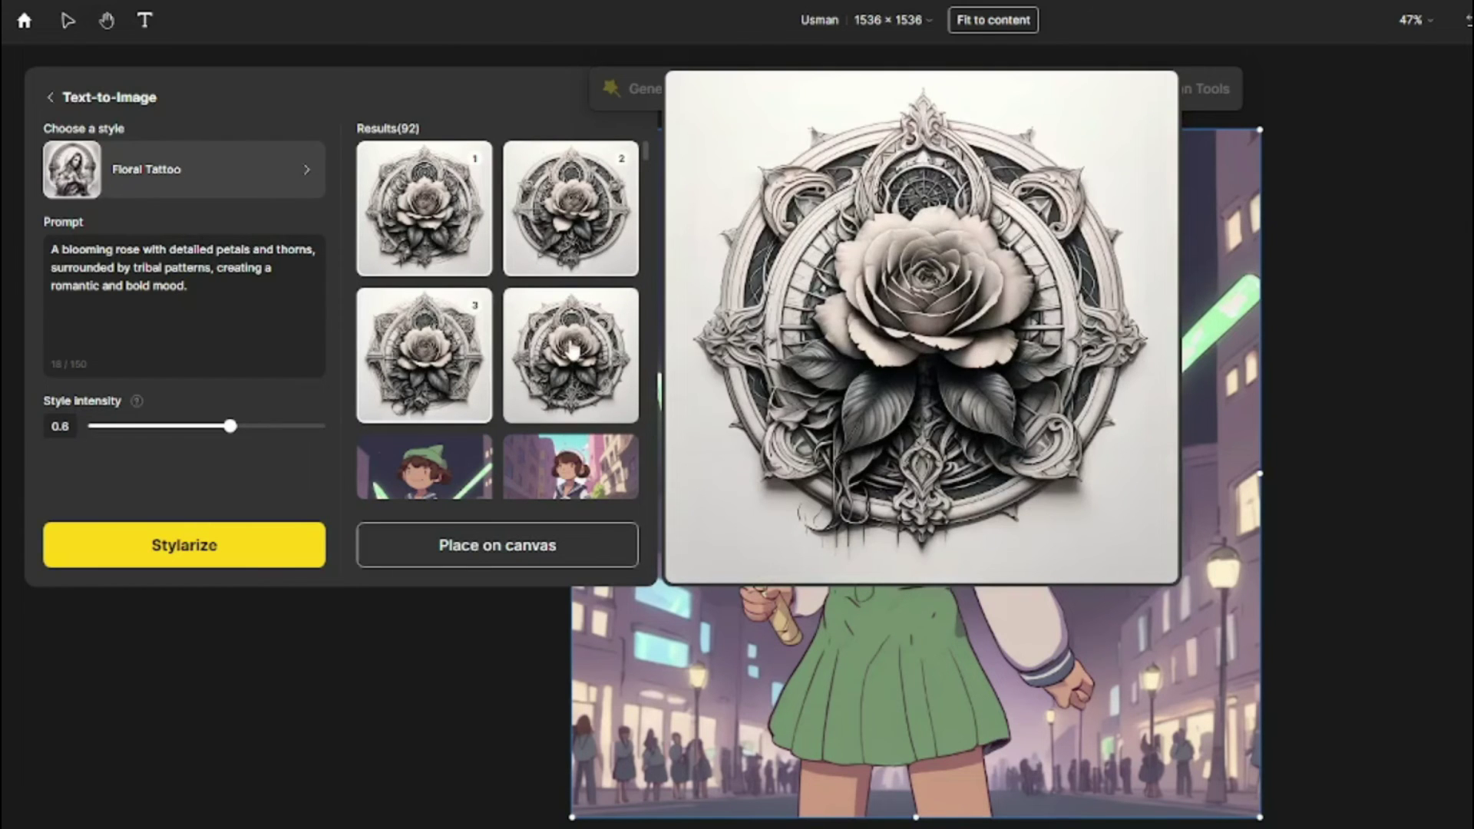
left_click(540, 545)
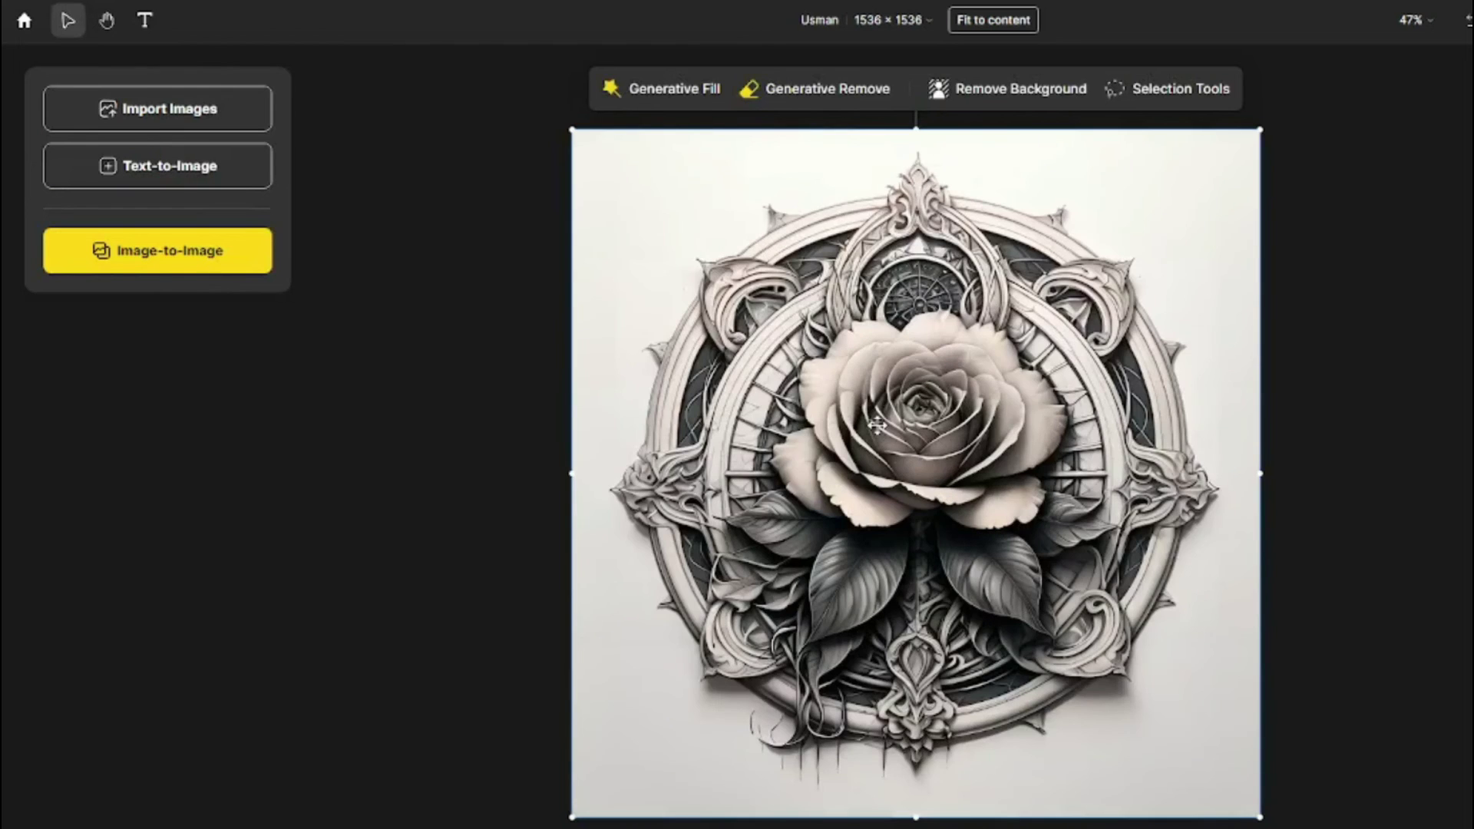
left_click(662, 428)
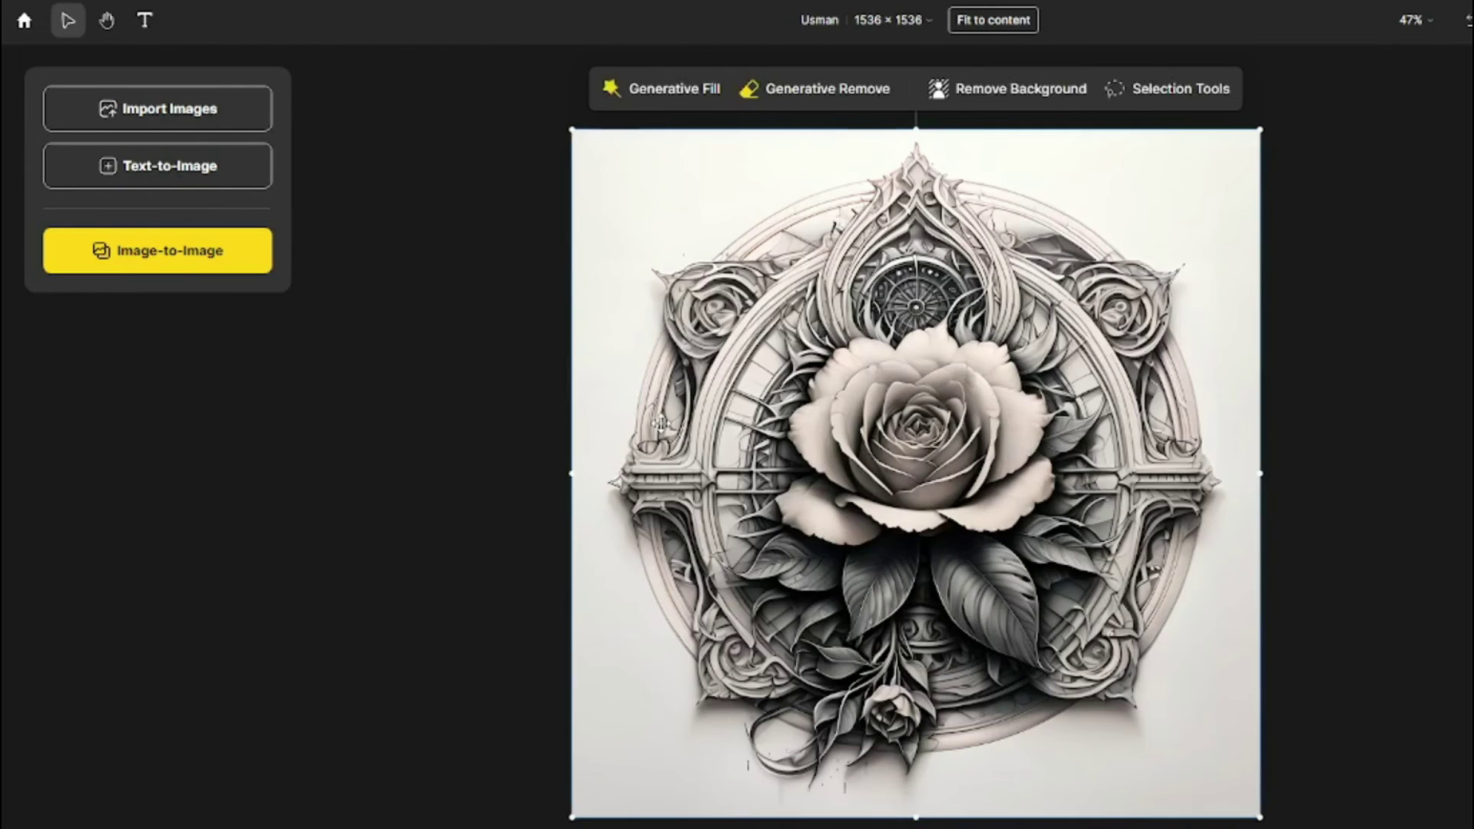
left_click(684, 409)
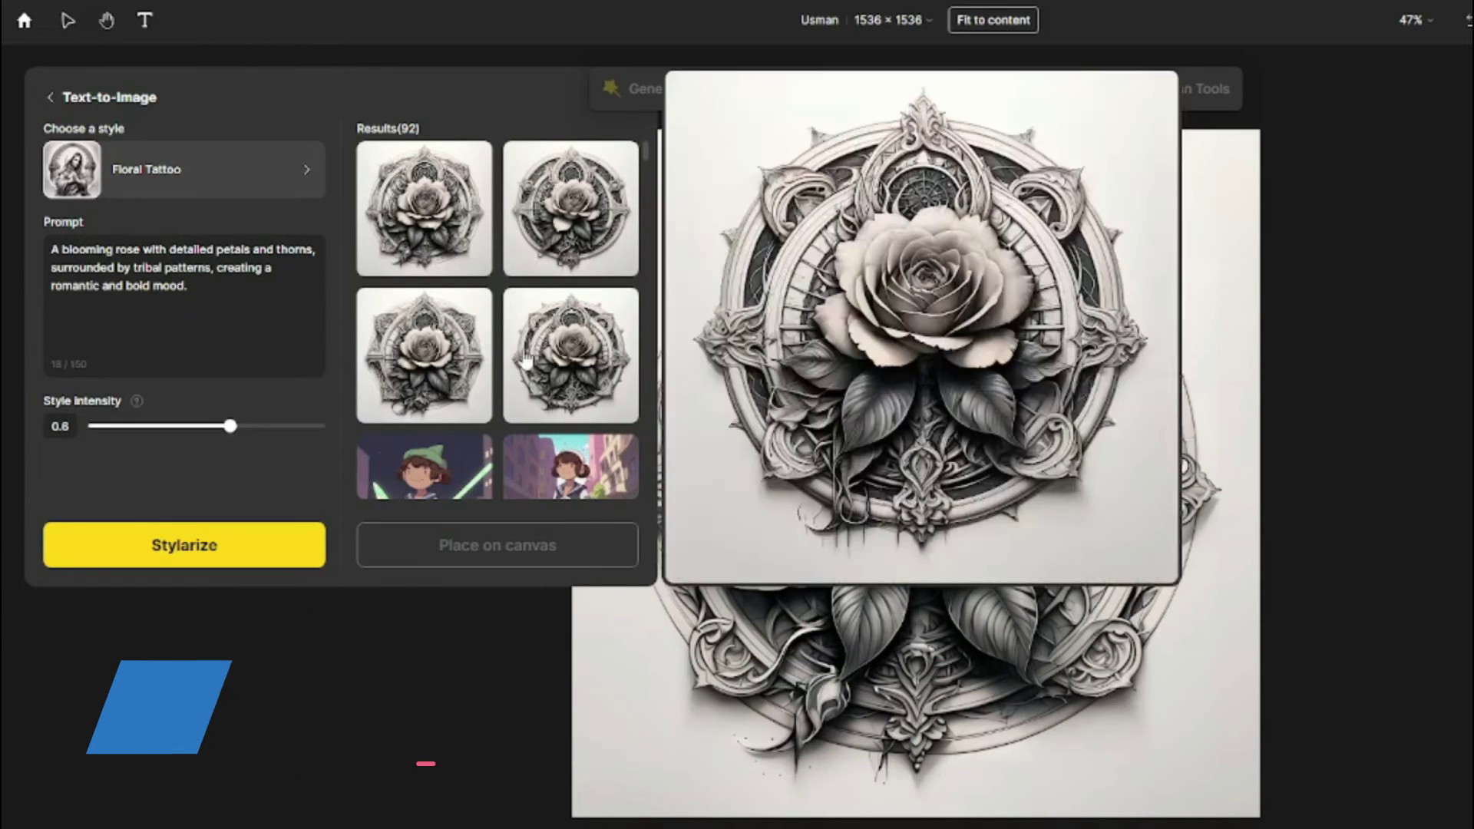
Step: Generate Watercolor Tattoo images of a fierce scaled dragon coiled around a sword against flames, in a powerful and intimidating mood, and place them on the canvas
key("ctrl+a")
type("A fierce dragon, its scales intricately detailed, coiled around a sword, against a backdrop of flames, creating a powerful and intimidating mood.")
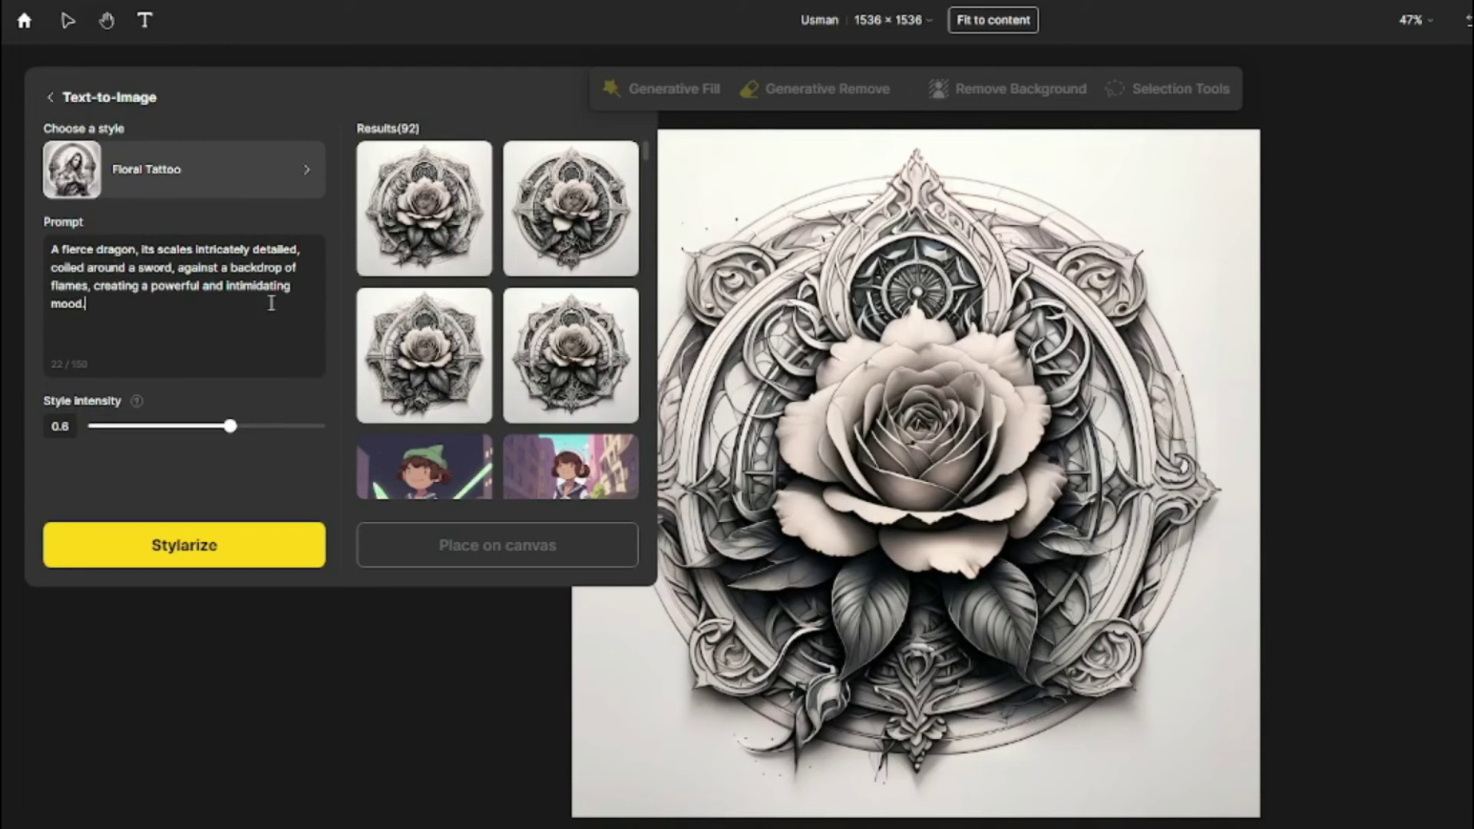
left_click(202, 165)
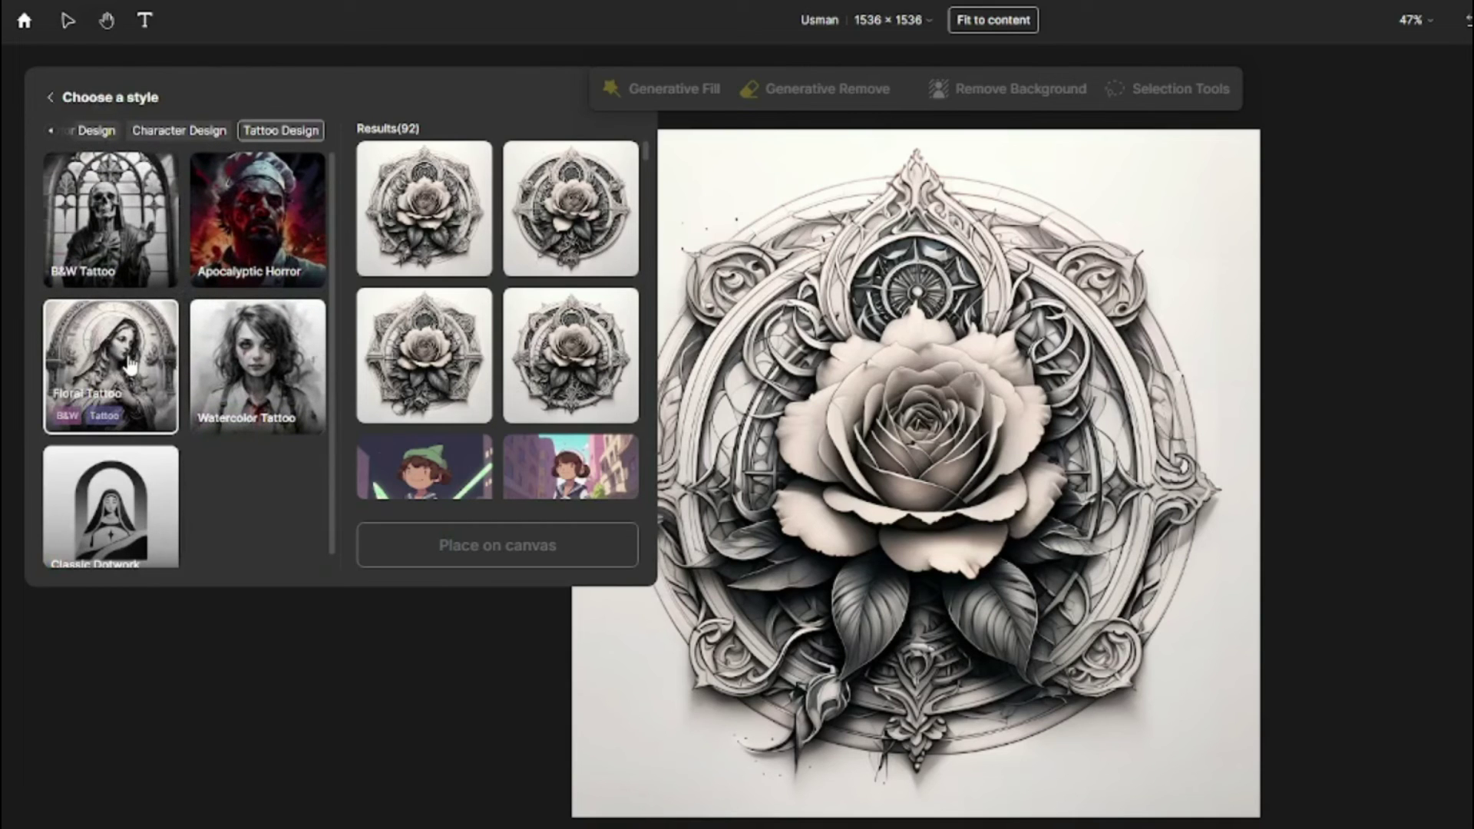
left_click(257, 364)
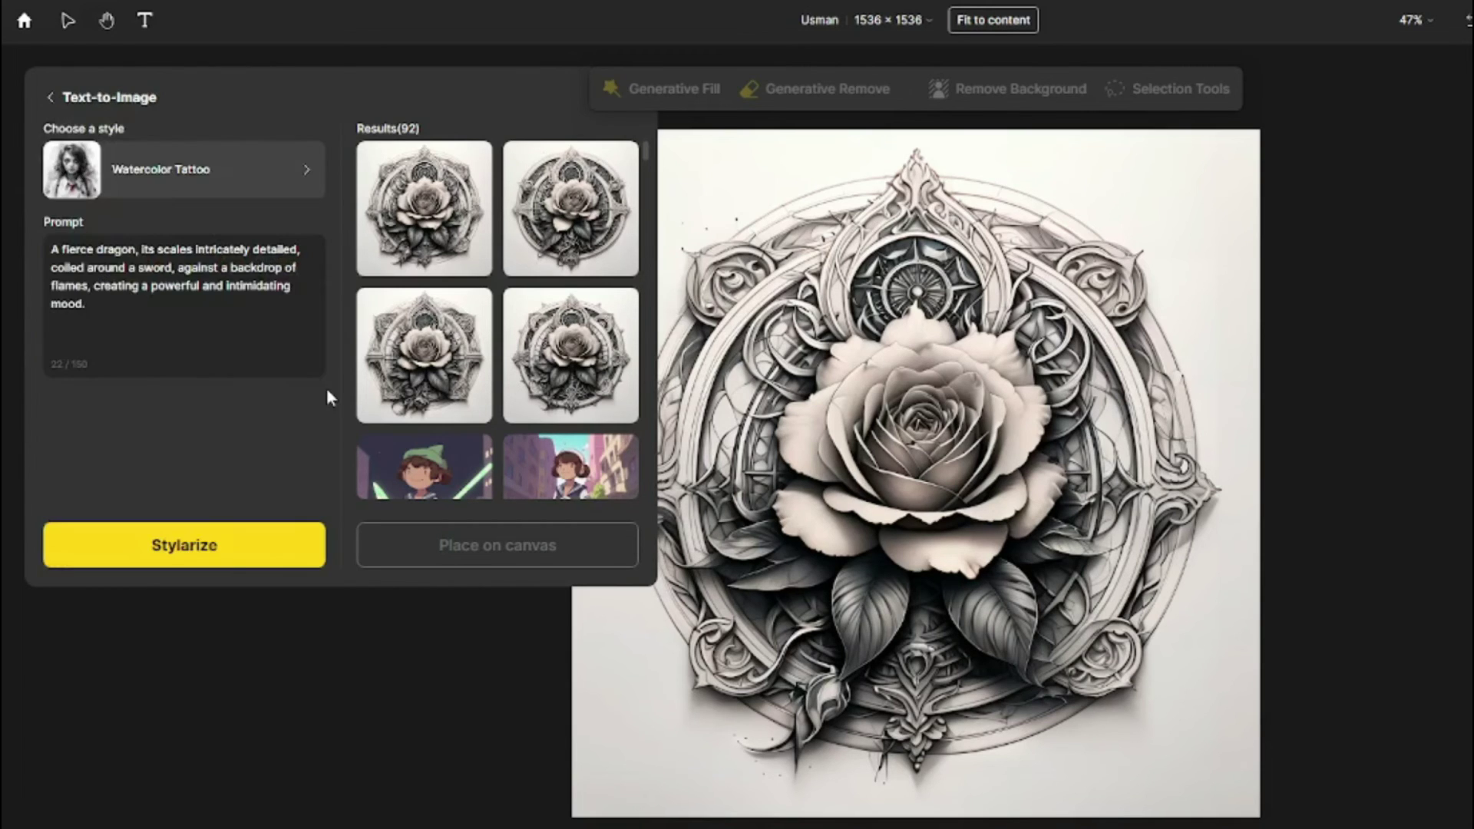
left_click(231, 563)
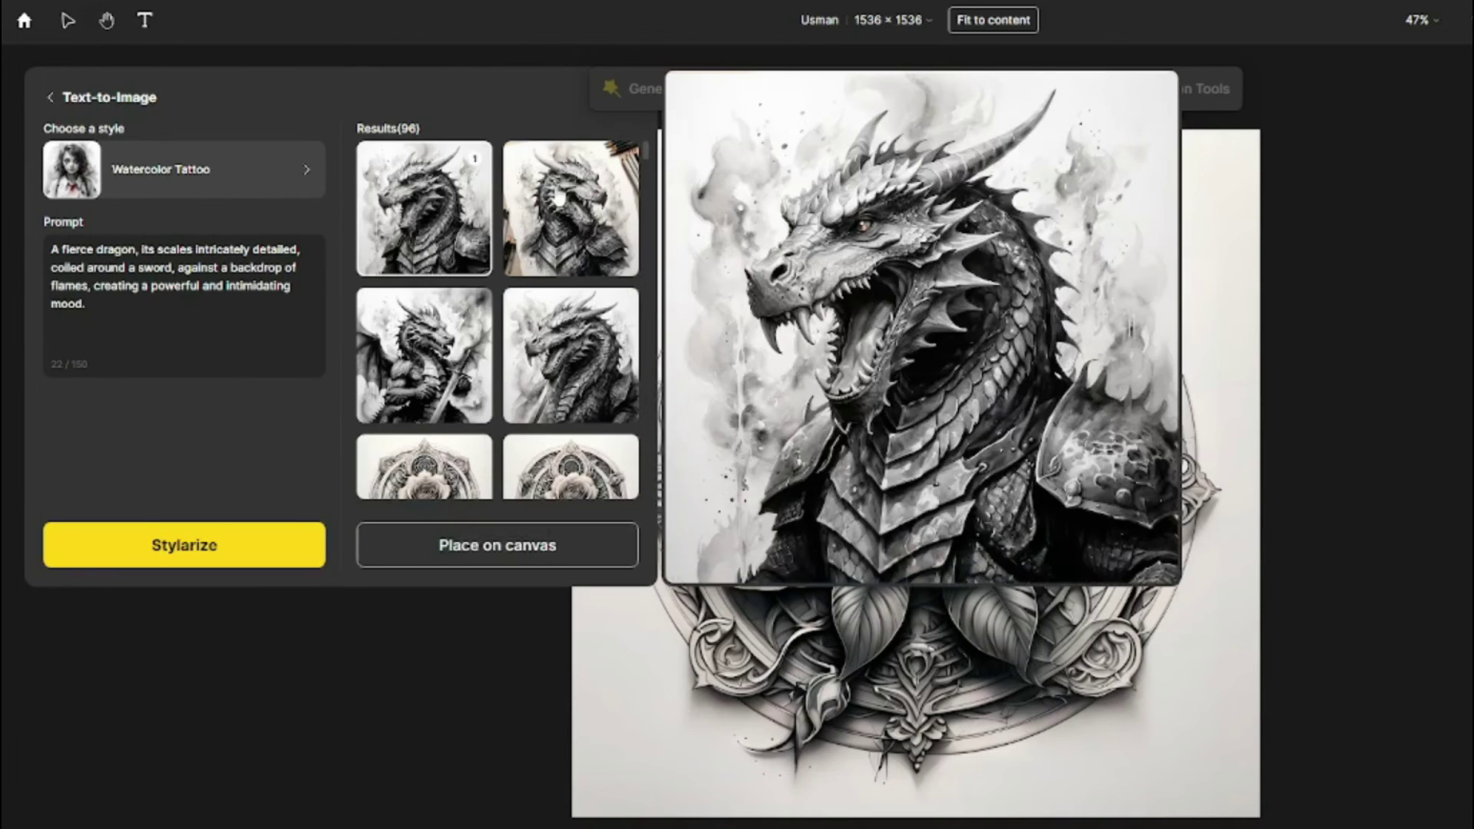
left_click(513, 559)
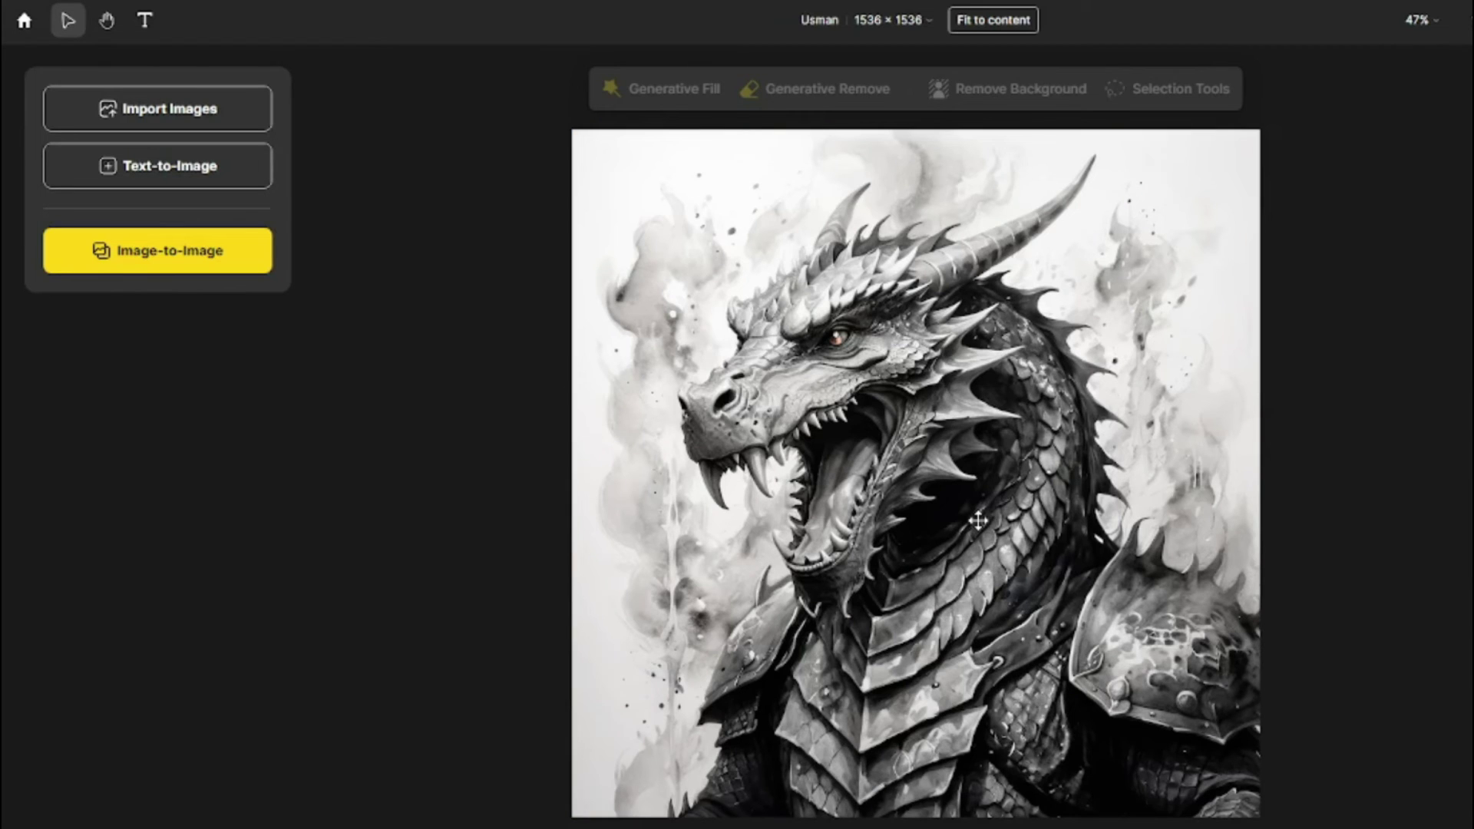
Step: Generate Apocalyptic Horror images of a detailed compass rose surrounded by intricate nautical patterns, creating a sense of exploration and adventure
left_click(142, 171)
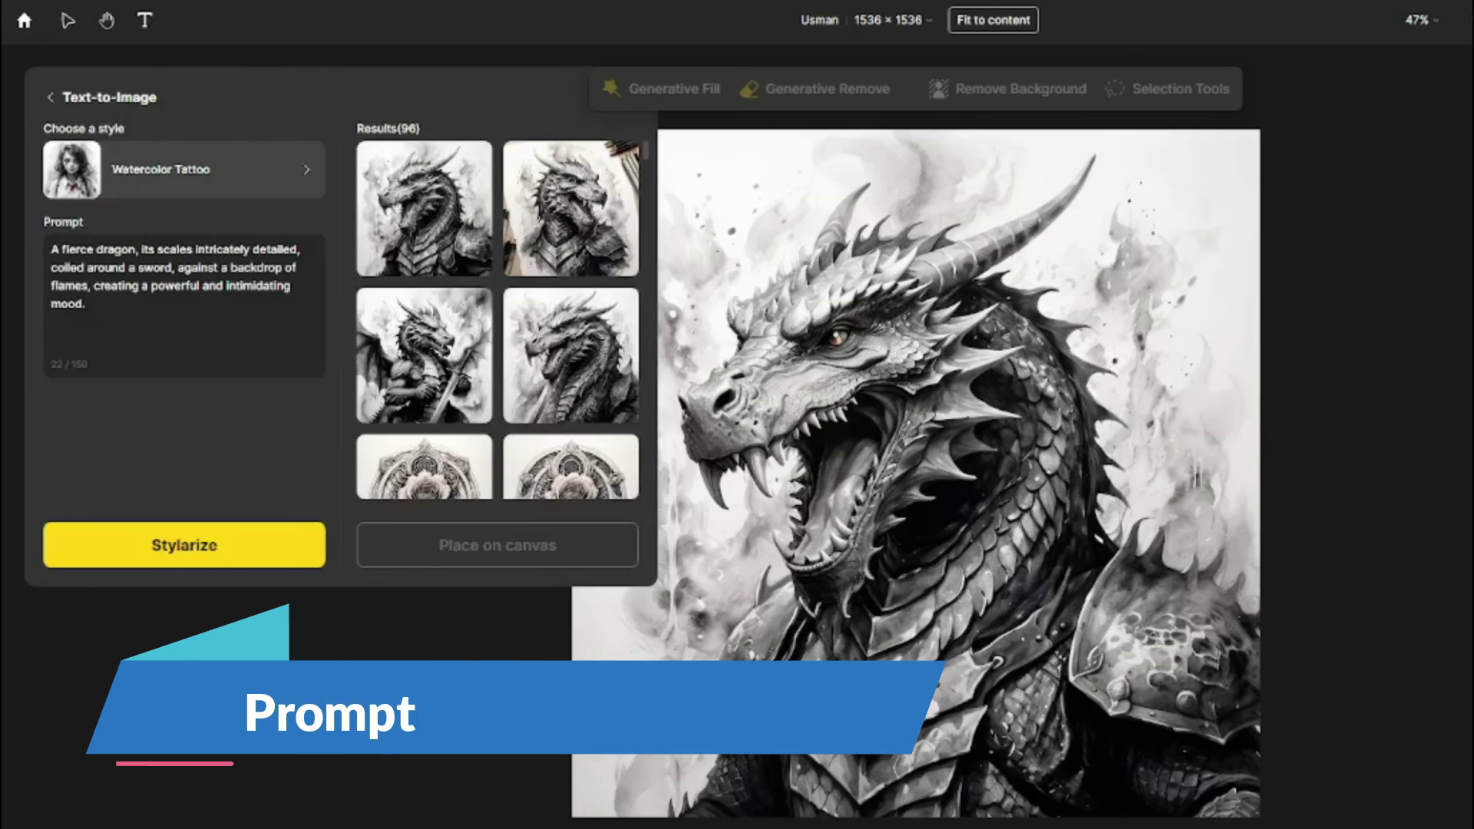
left_click(188, 338)
key("ctrl+a")
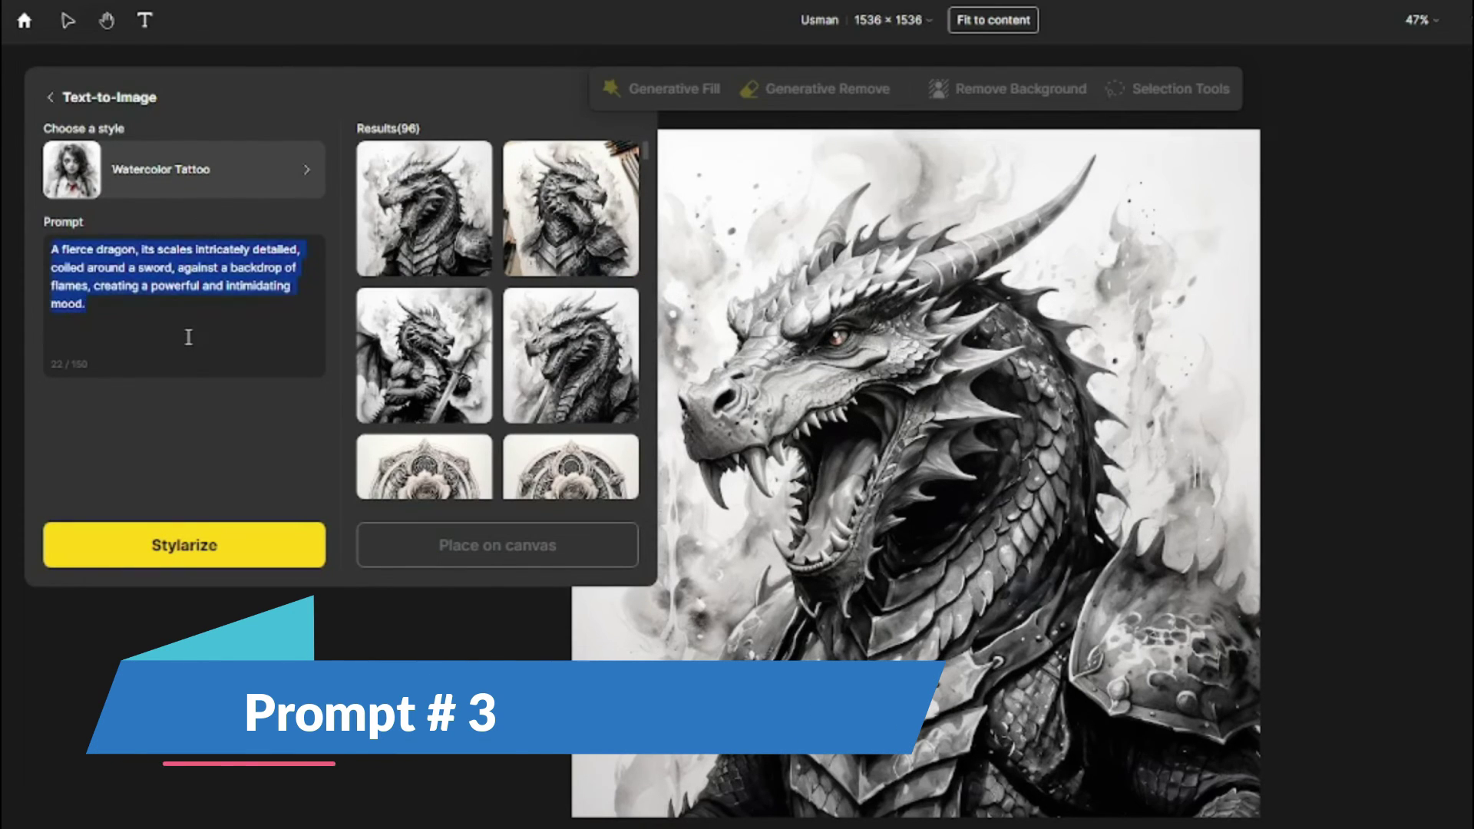
type("A detailed compass rose, surrounded by intricate nautical patterns, creating a sense of exploration and adventure.")
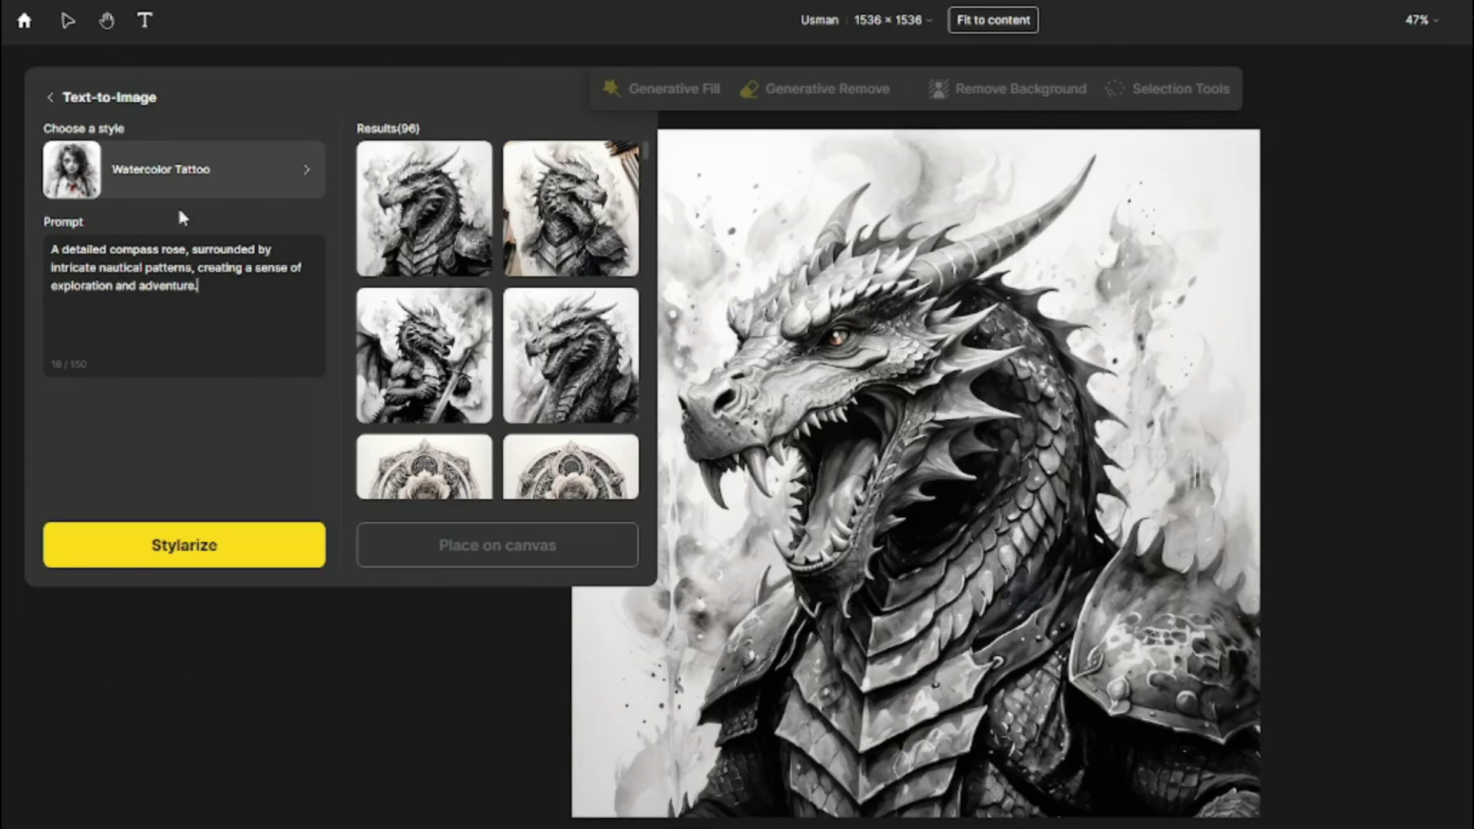
left_click(186, 177)
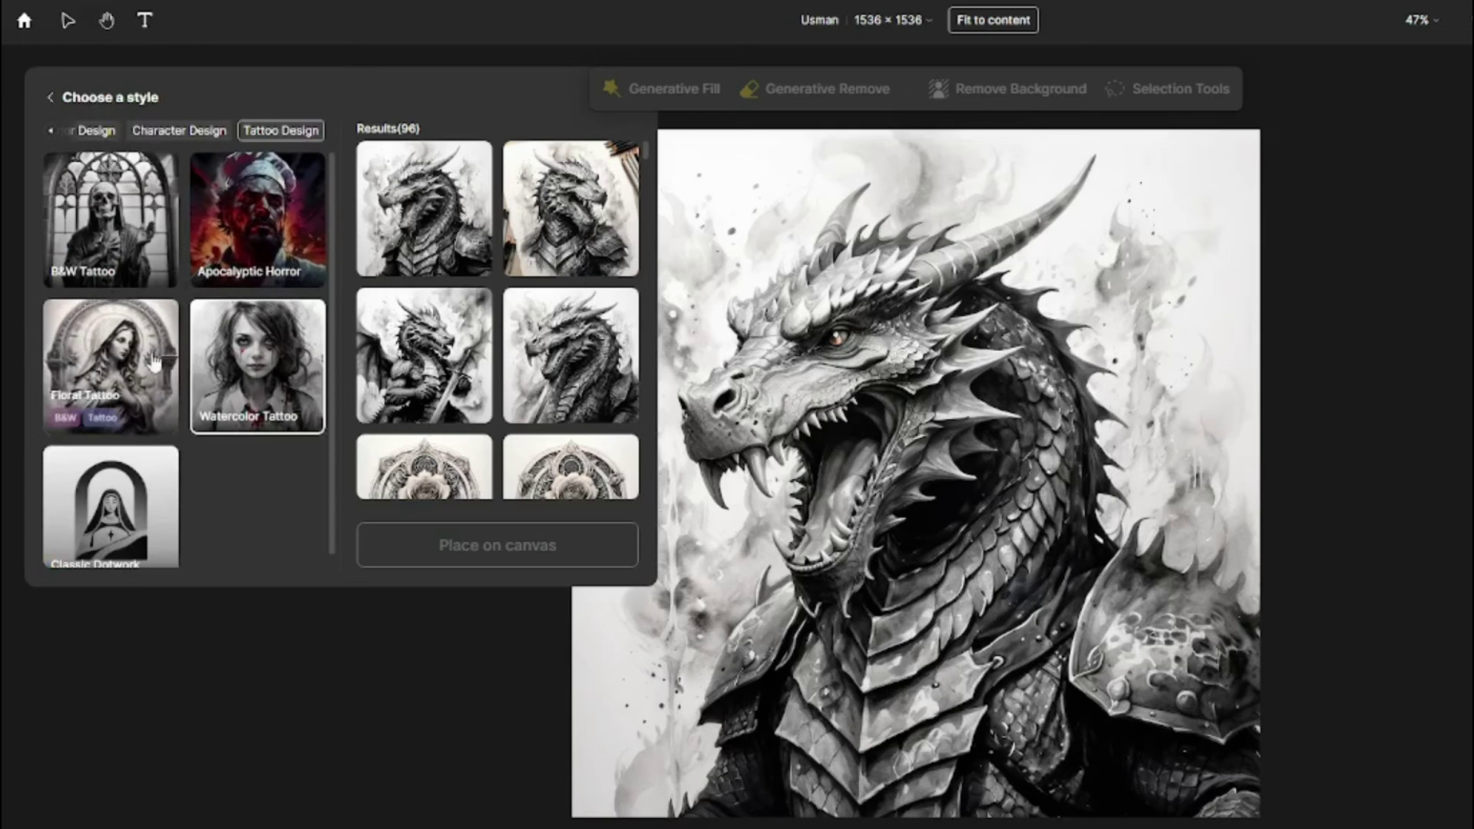
left_click(282, 208)
left_click(256, 551)
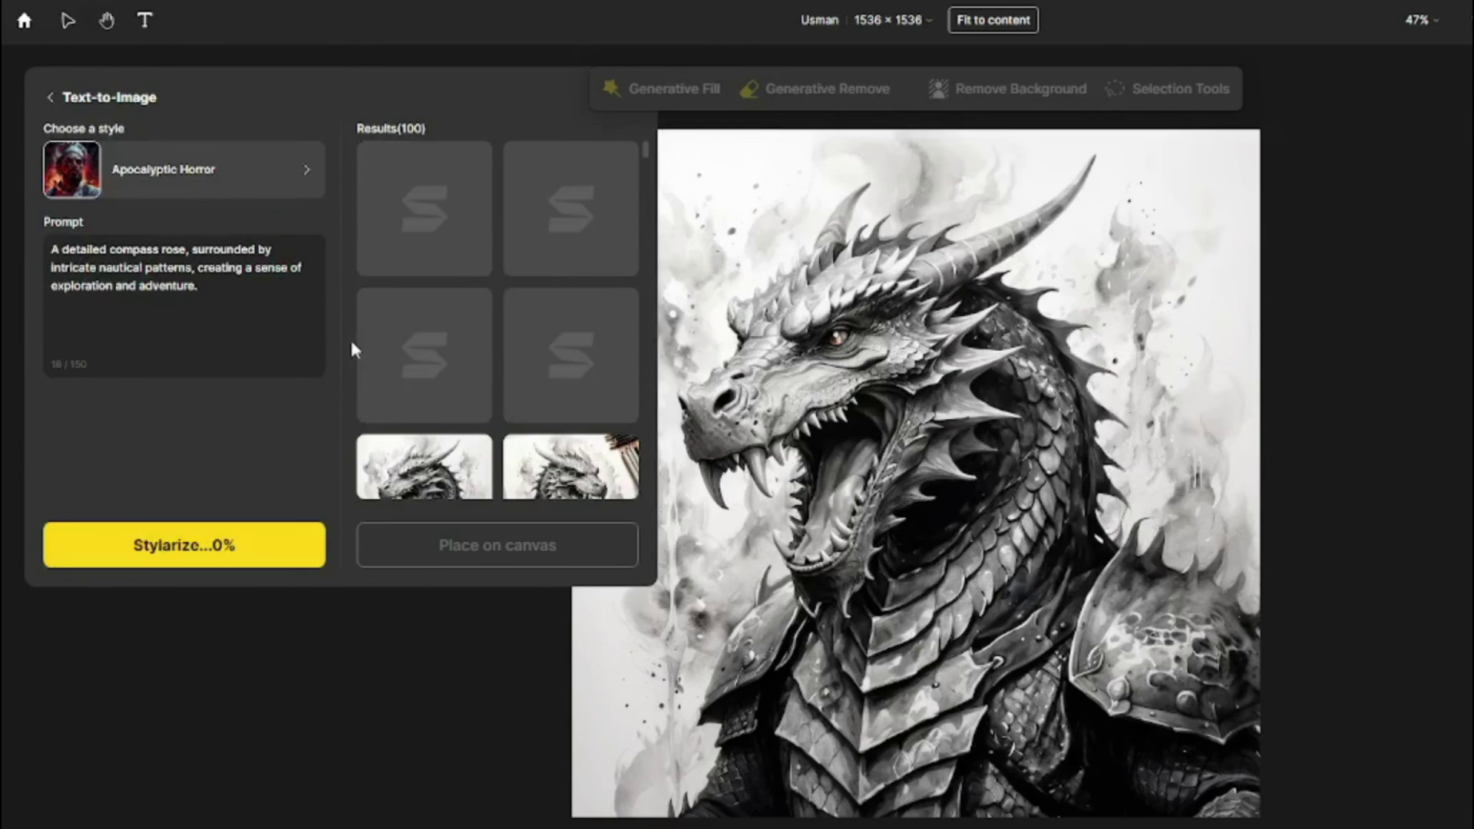
Step: Select the generated compass rose images and place them on the canvas
left_click(443, 192)
left_click(607, 218)
left_click(441, 403)
left_click(550, 560)
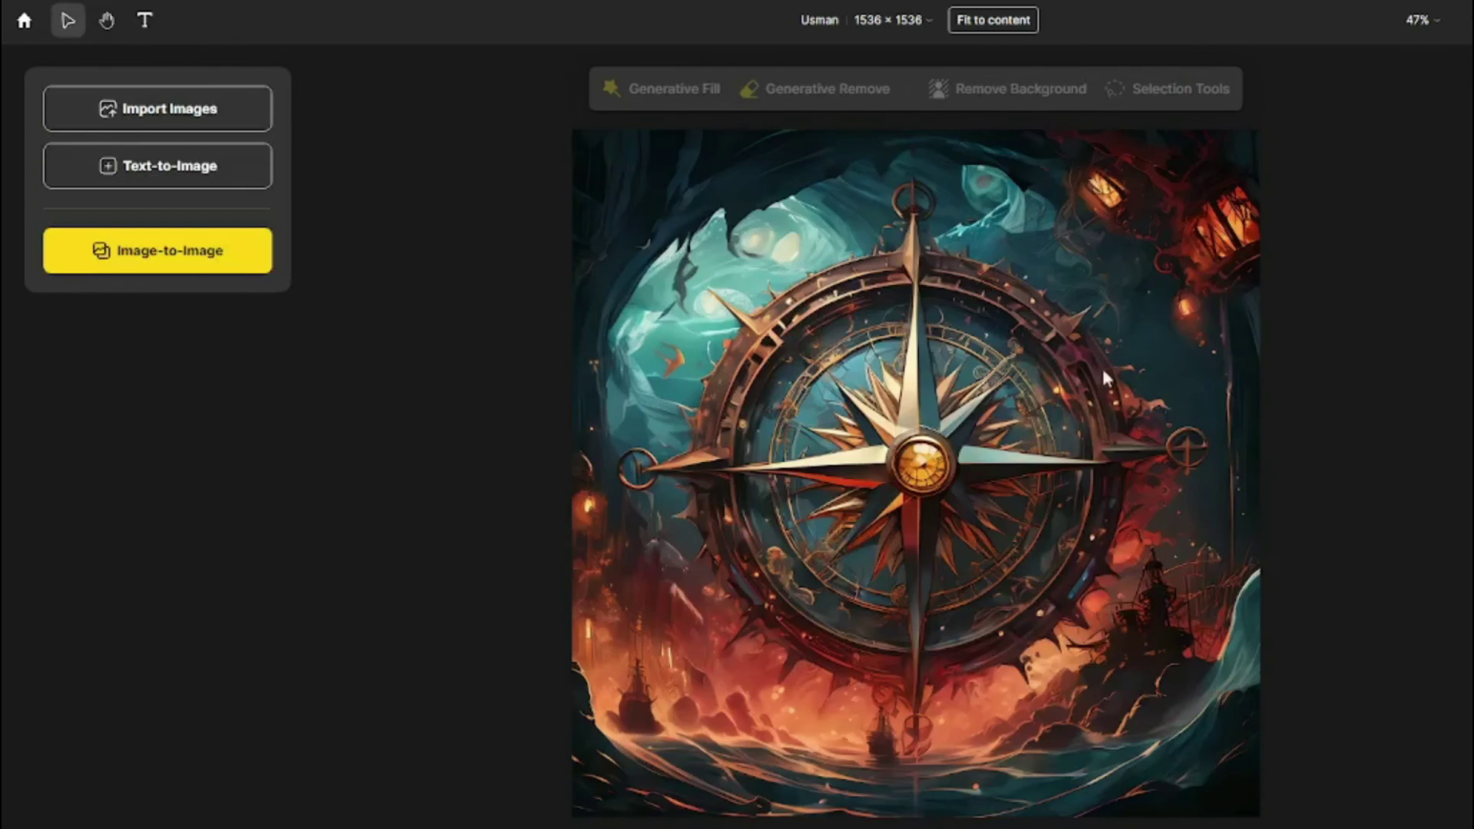
Step: Delete the top three stacked compass images from the canvas, one after another
left_click(1090, 371)
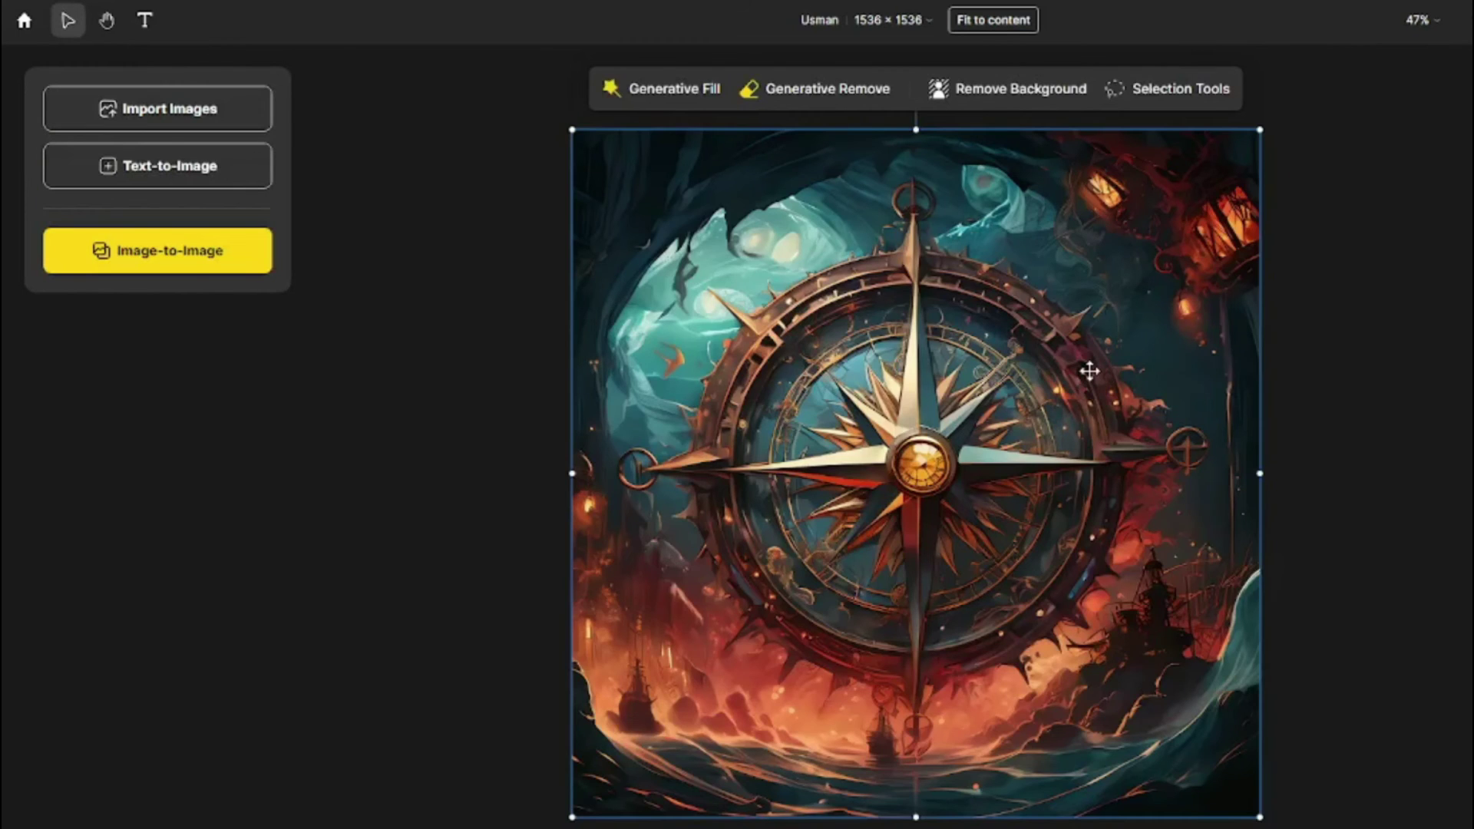
key("Delete")
left_click(937, 399)
key("Delete")
left_click(845, 419)
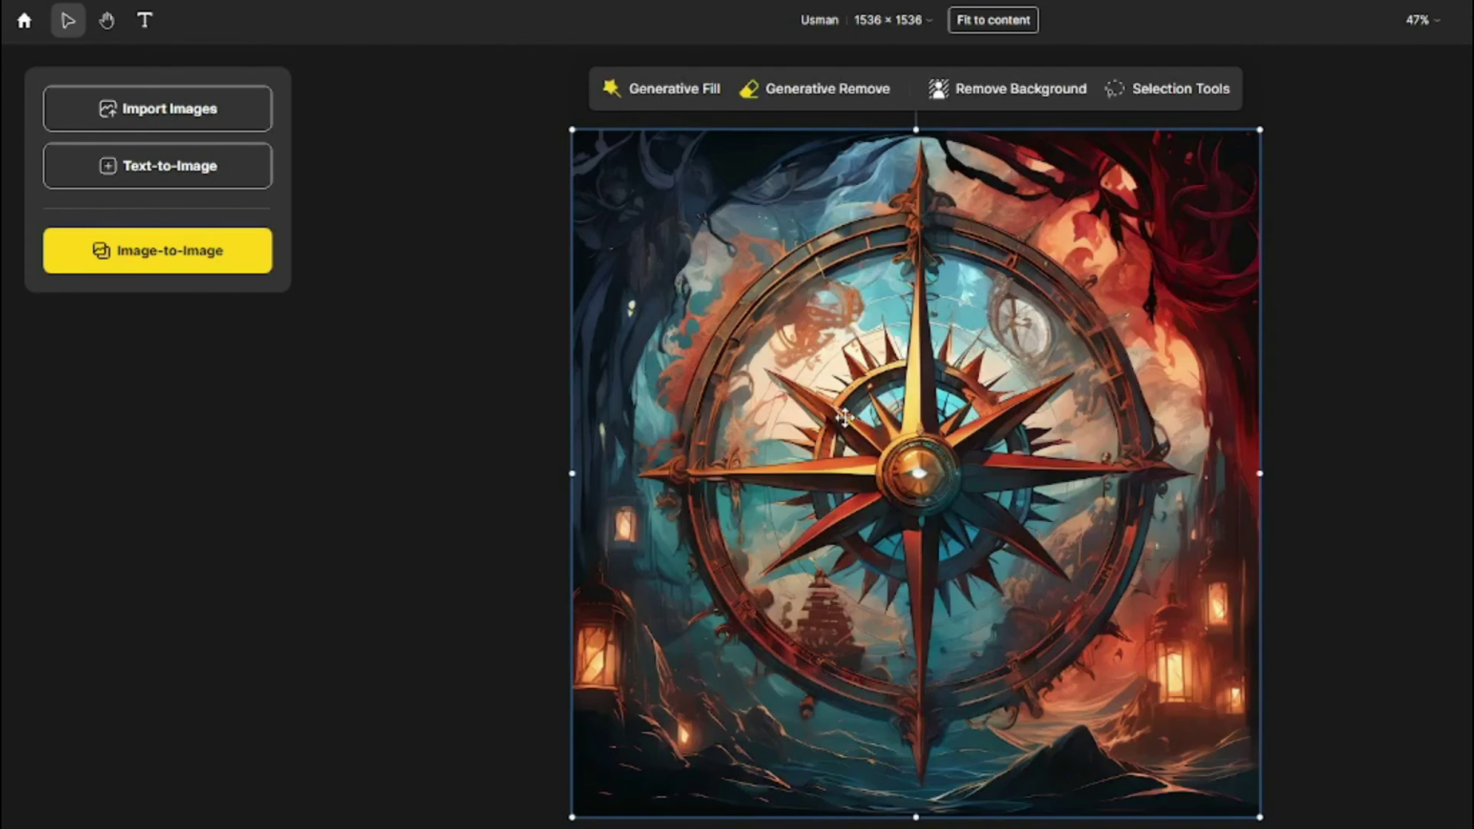
key("Delete")
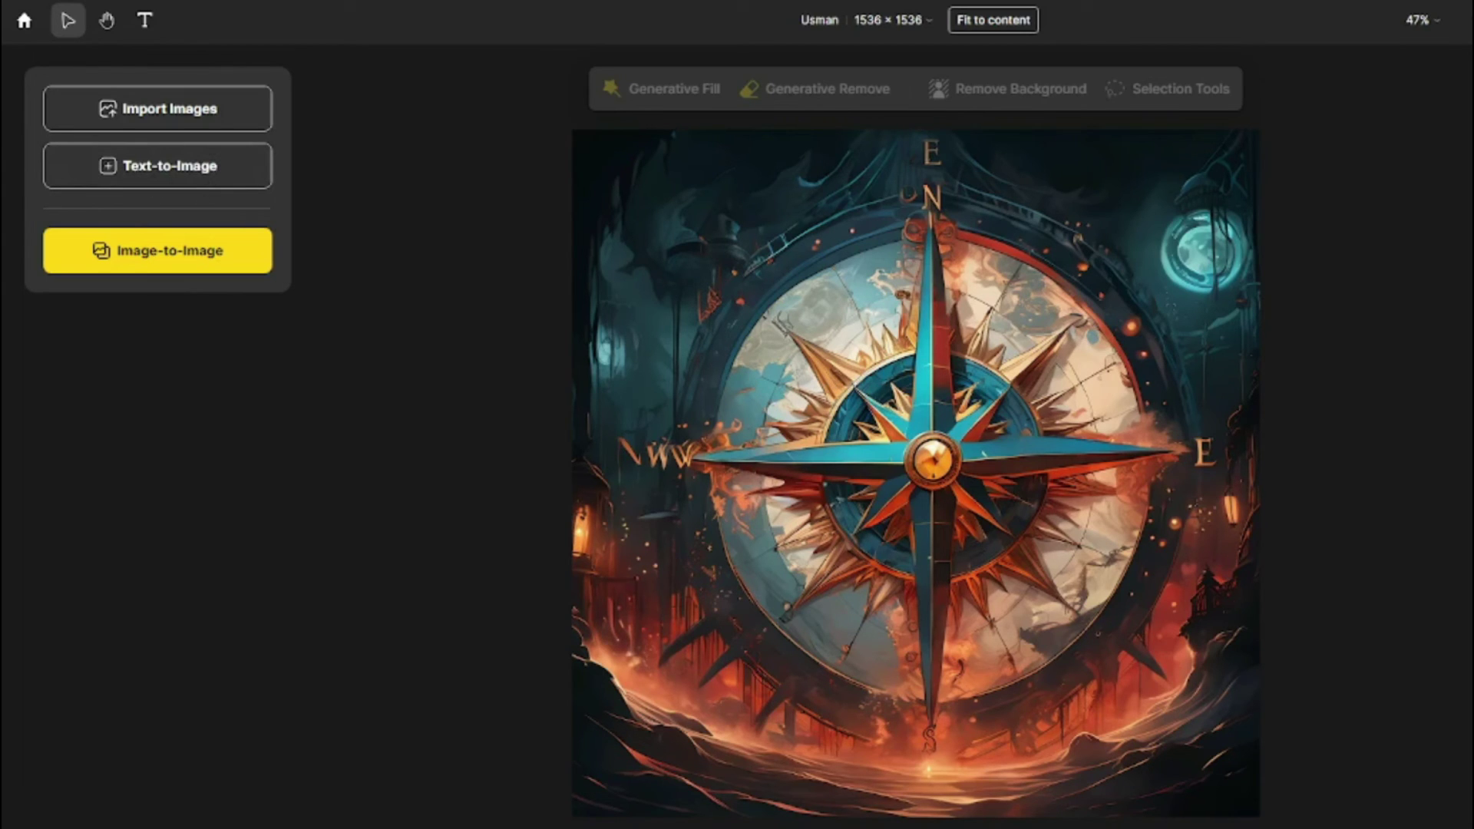
Step: Remove the background from the photo of the woman in the red dress and move the cutout over the compass image
left_click(782, 529)
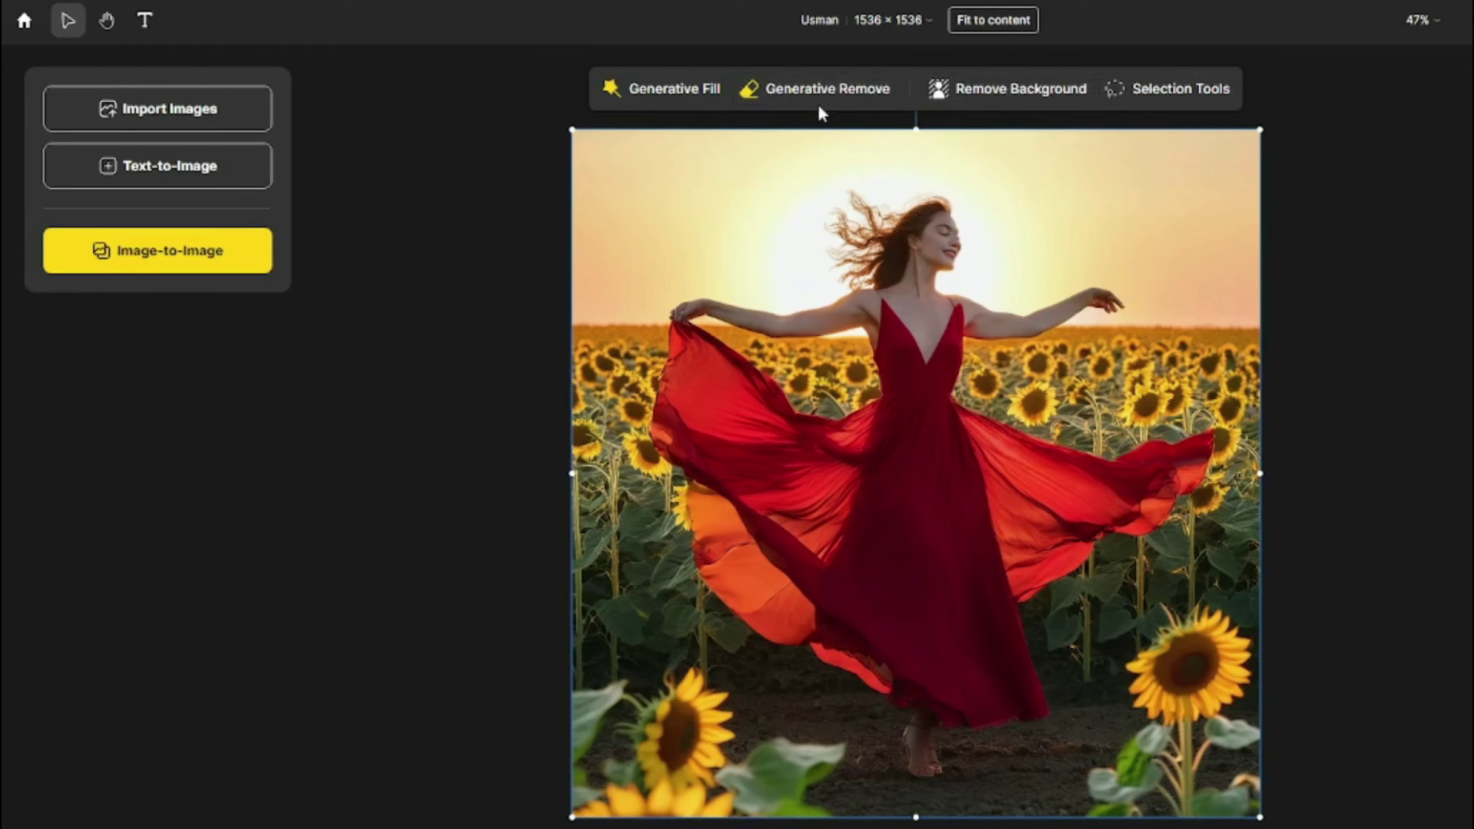
left_click(975, 92)
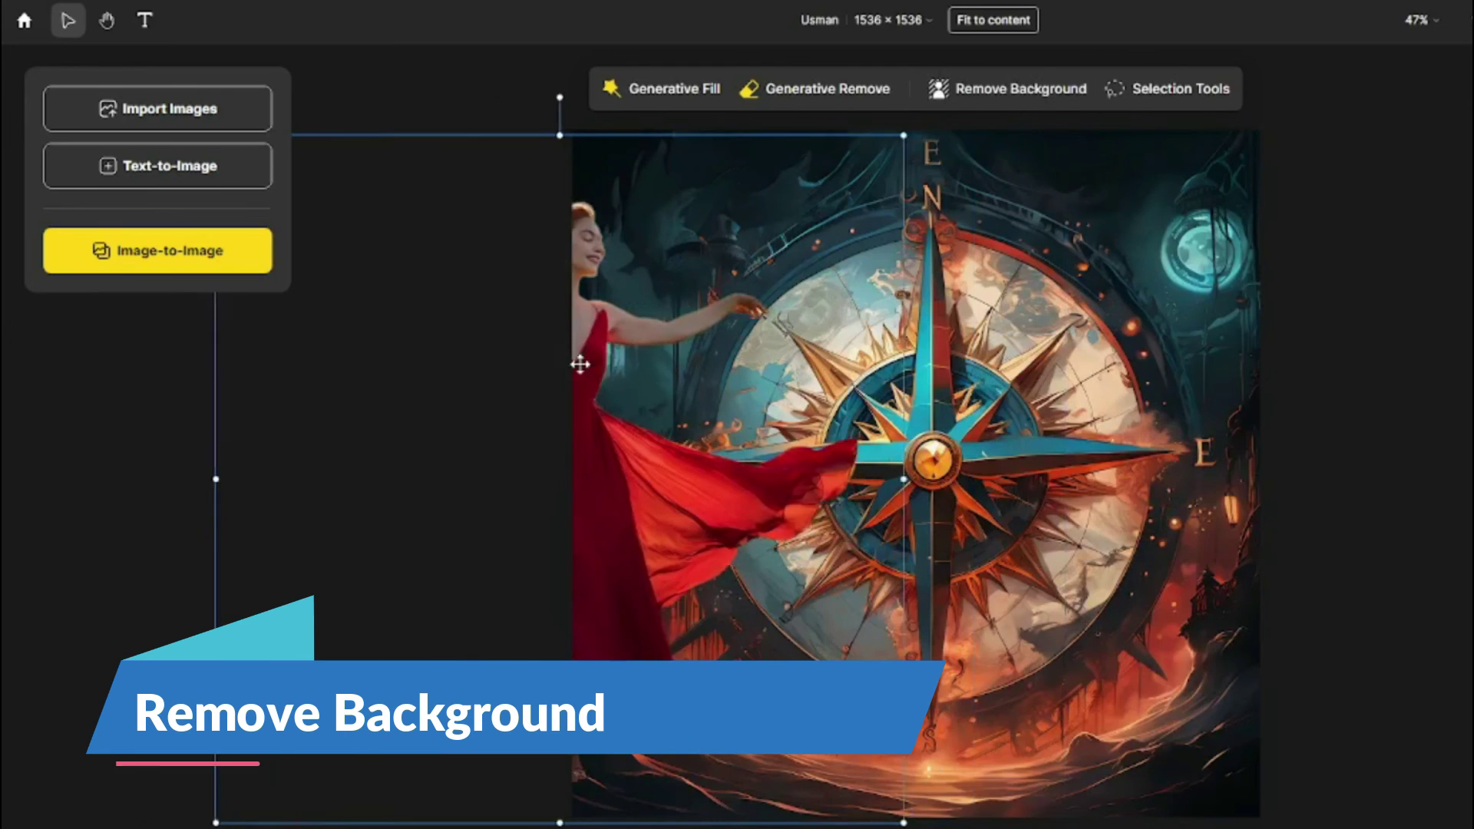
left_click_drag(643, 360, 954, 352)
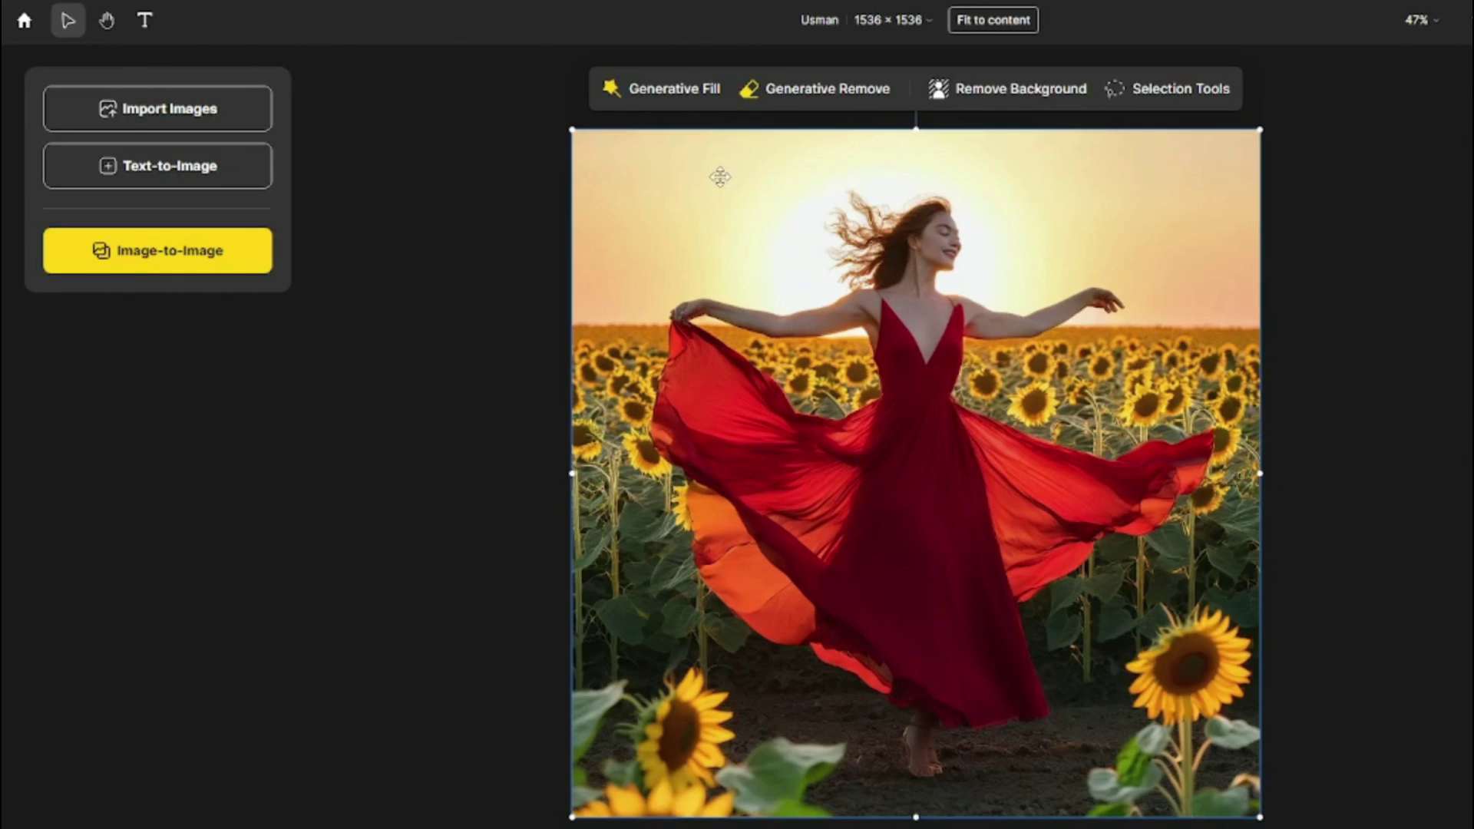
Step: Use Generative Remove to erase the sunflowers and leaves in the lower-left foreground of the red-dress photo
left_click(797, 90)
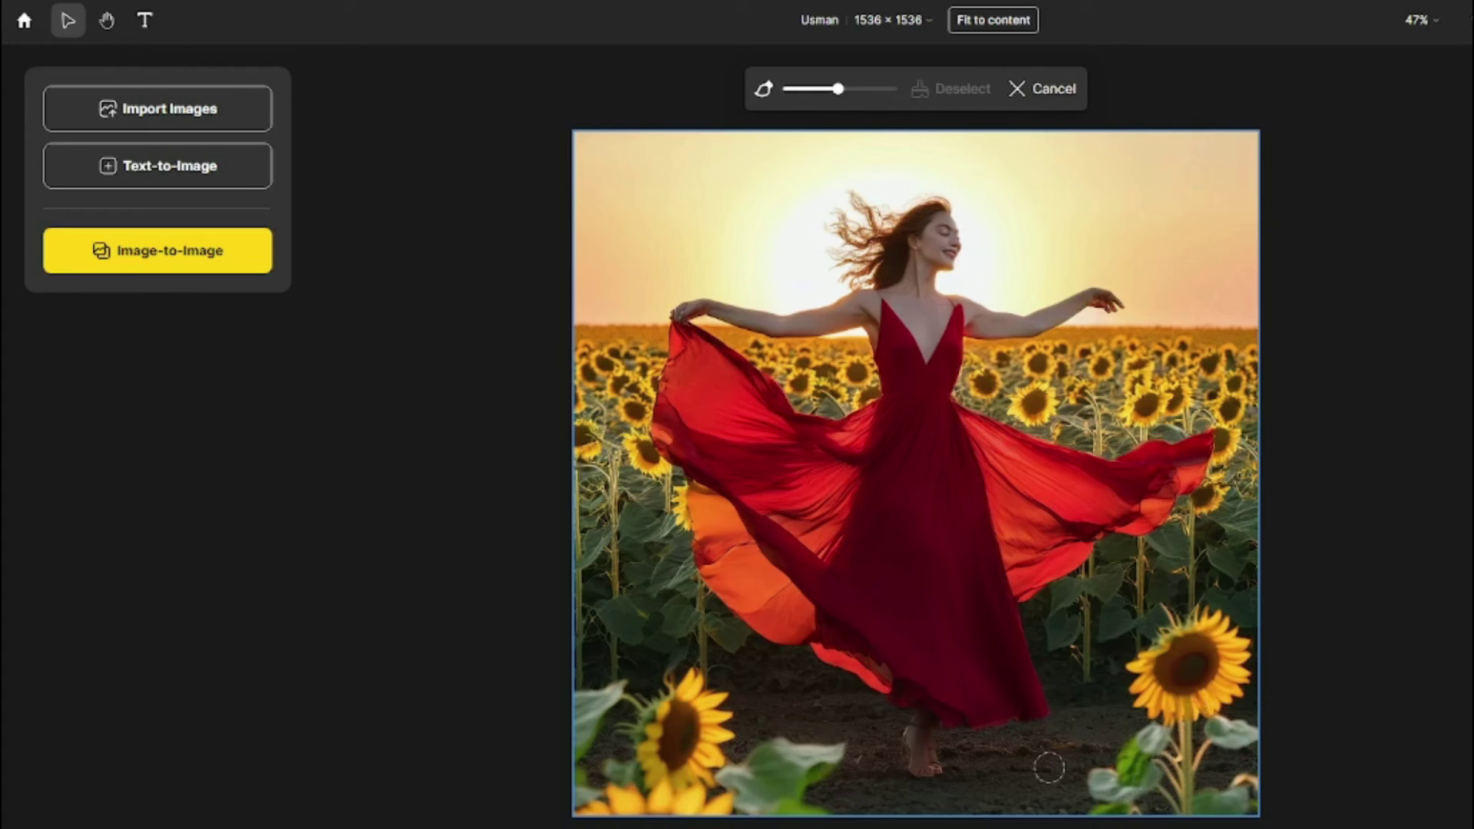
mouse_move(808, 804)
left_mouse_down()
mouse_move(823, 808)
mouse_move(787, 805)
mouse_move(777, 760)
mouse_move(843, 749)
left_mouse_up()
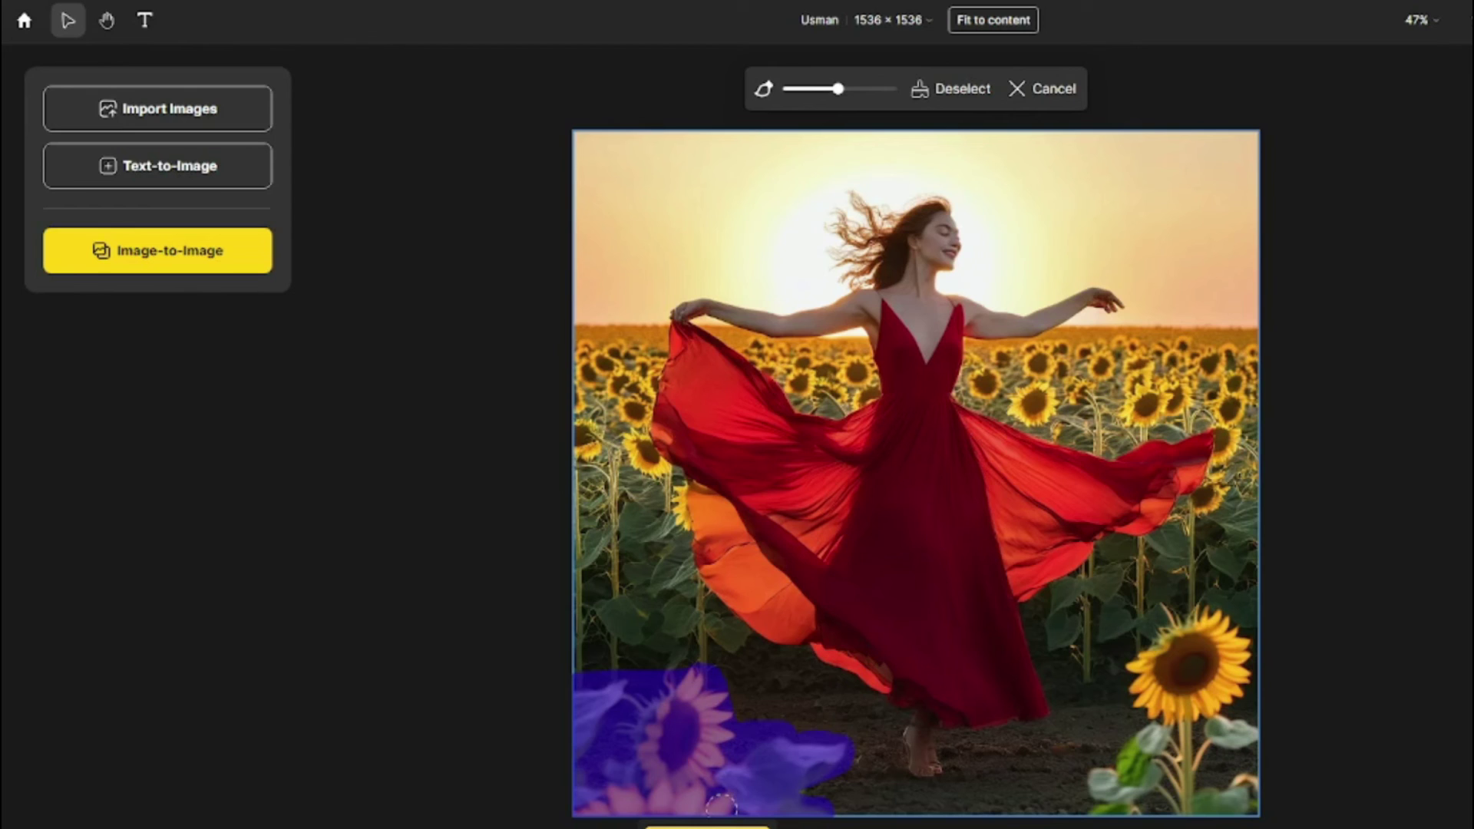
left_click(708, 826)
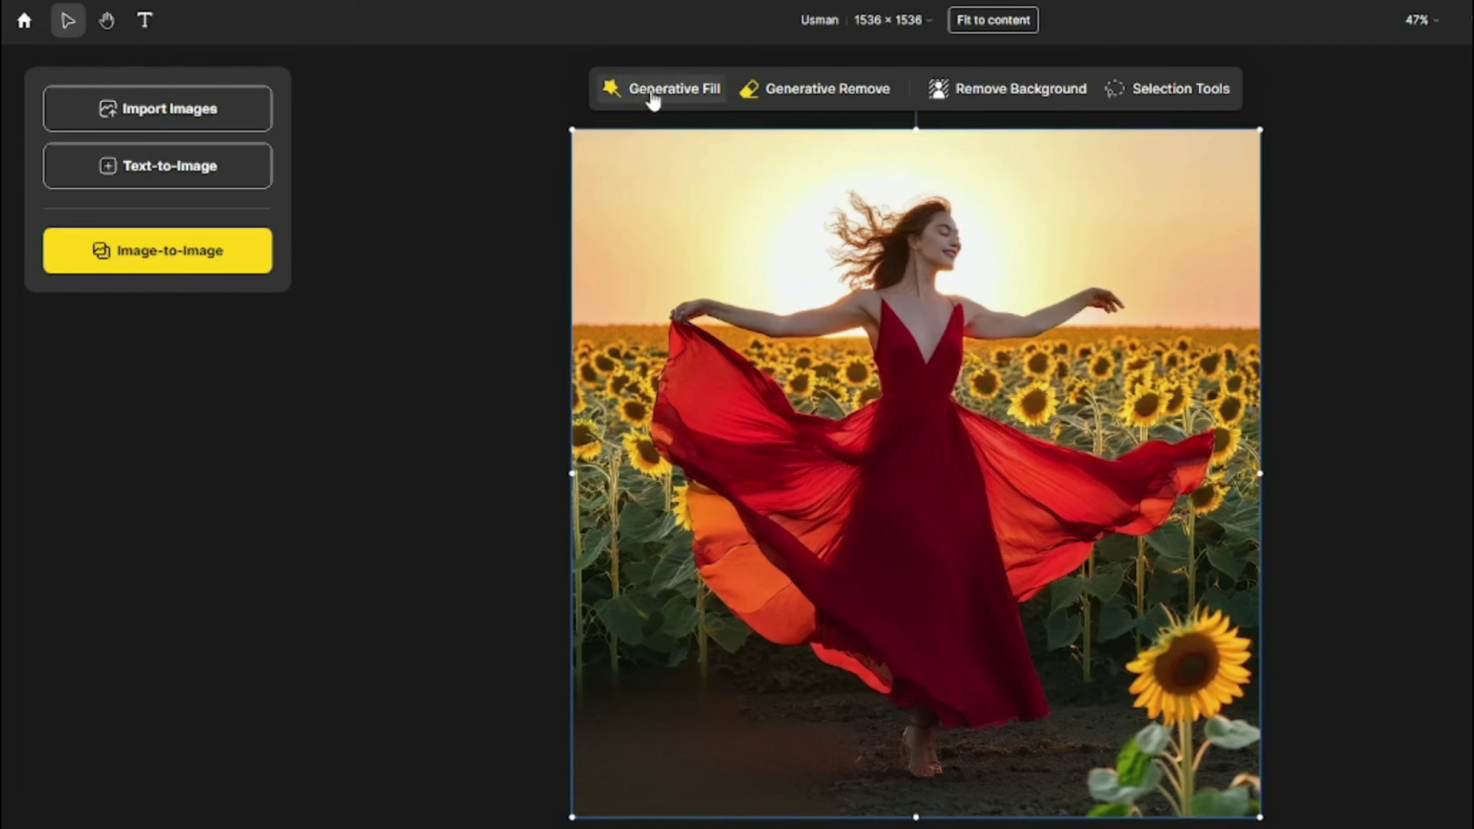
Step: Use Generative Fill to insert "A rose flower" in the lower-left corner of the red-dress photo
left_click(679, 90)
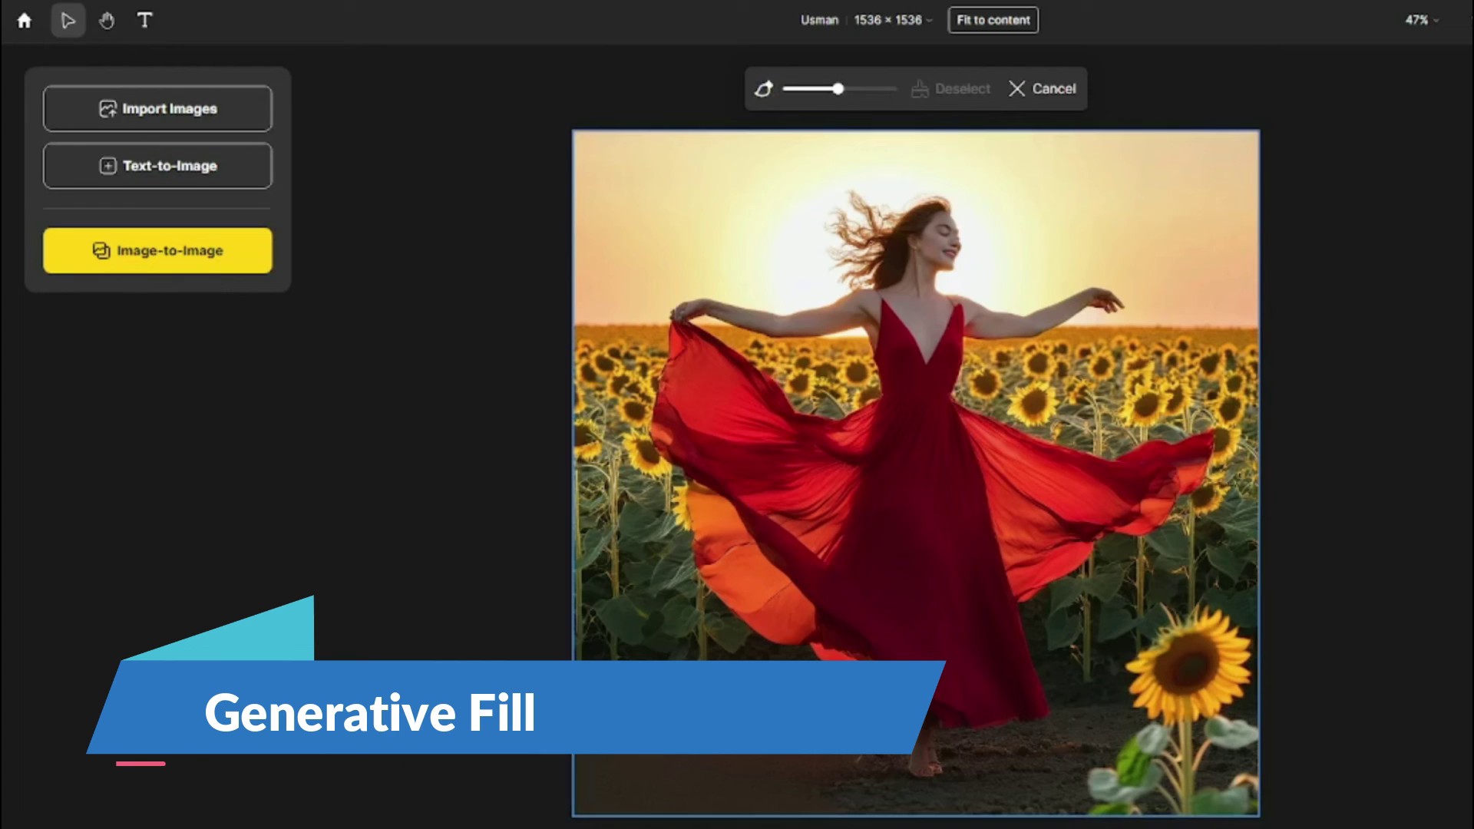
mouse_move(578, 678)
left_mouse_down()
mouse_move(717, 679)
mouse_move(724, 715)
mouse_move(869, 732)
mouse_move(861, 763)
mouse_move(771, 805)
mouse_move(572, 808)
mouse_move(583, 694)
left_mouse_up()
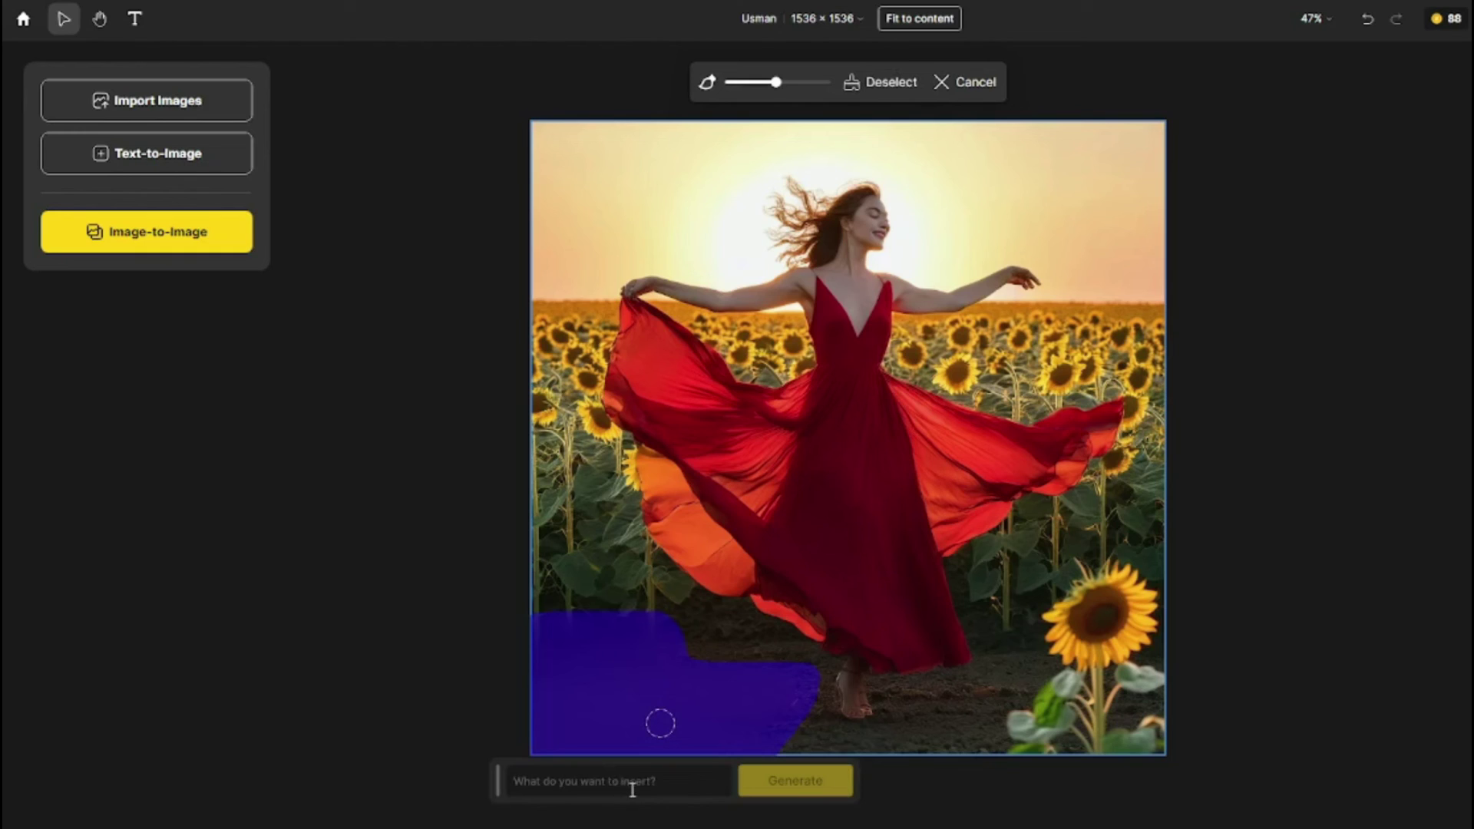
type("A rose flower")
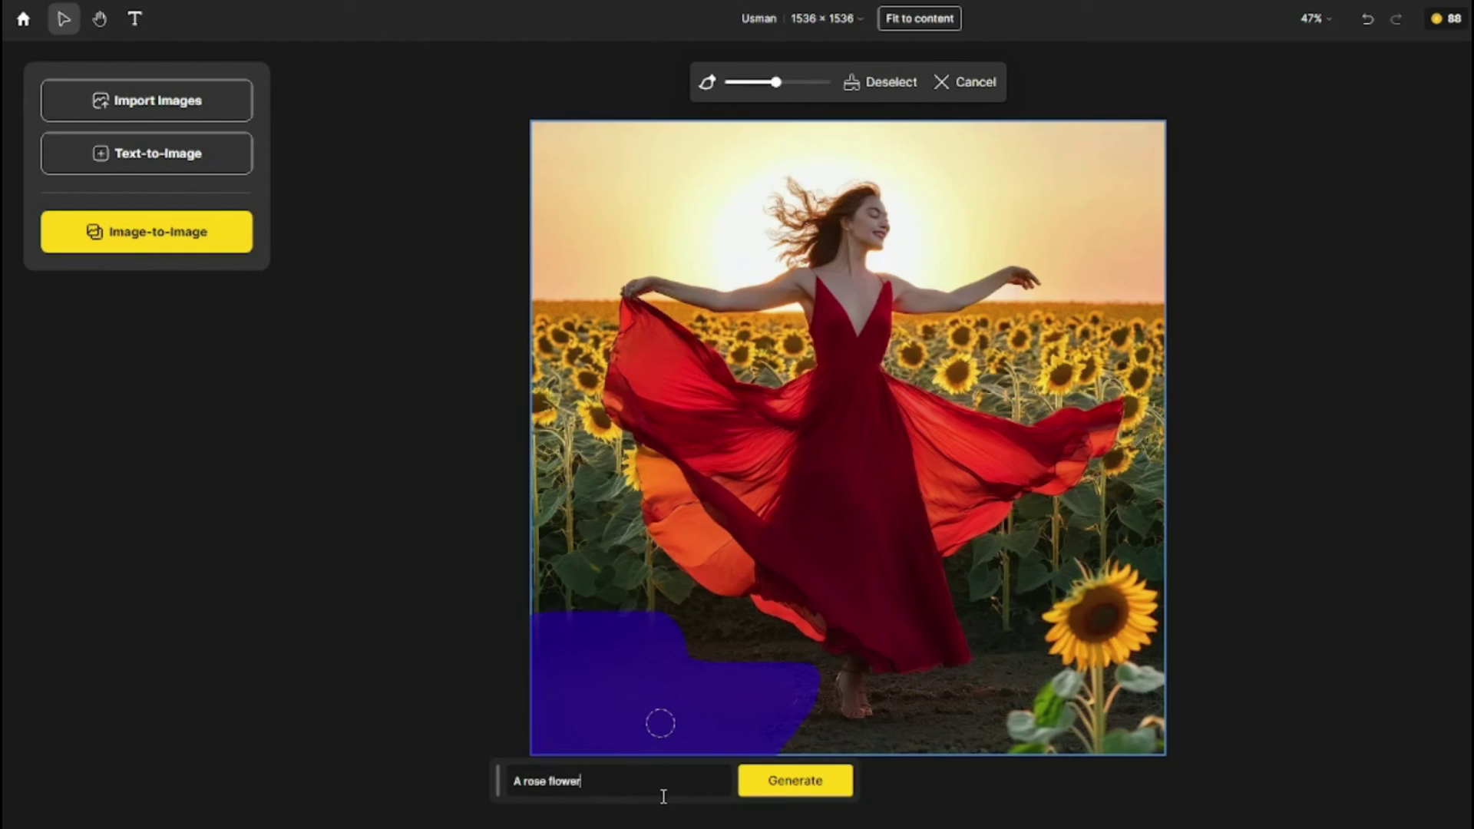
left_click(832, 783)
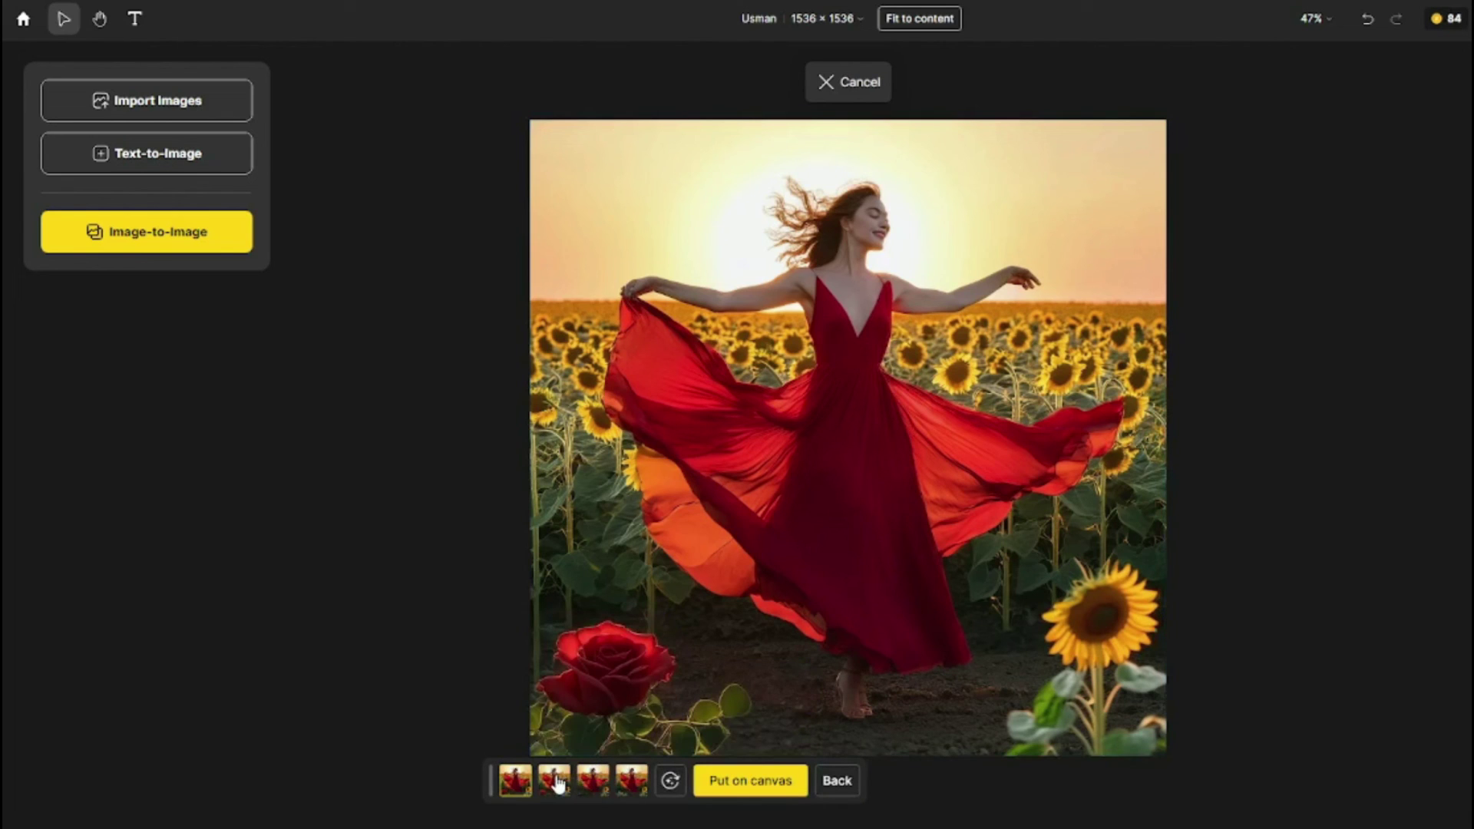
Step: Compare the four generated rose variations, return to the first one, and start cancelling the fill but choose to stay
left_click(556, 783)
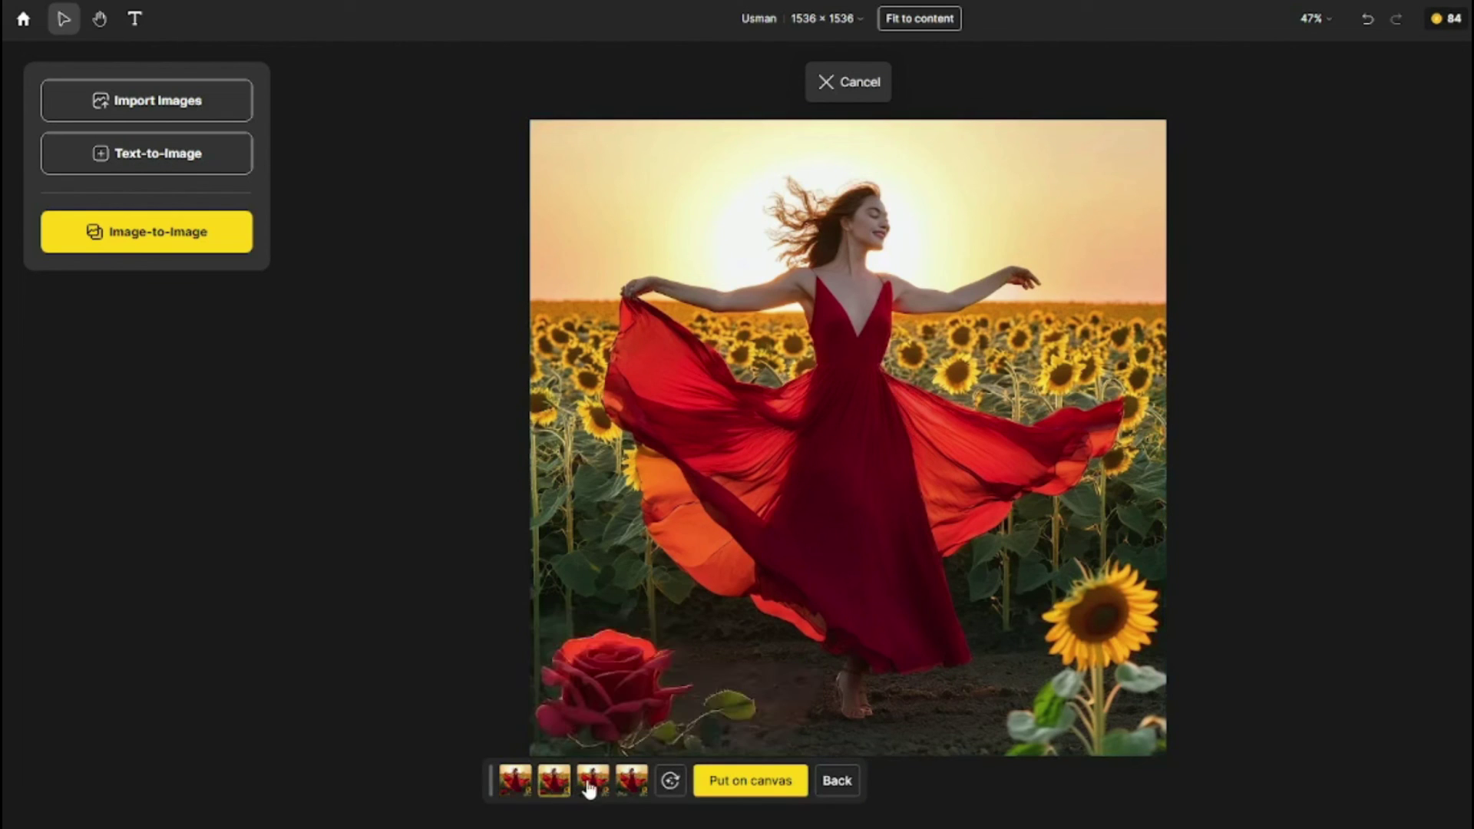
left_click(593, 783)
left_click(630, 779)
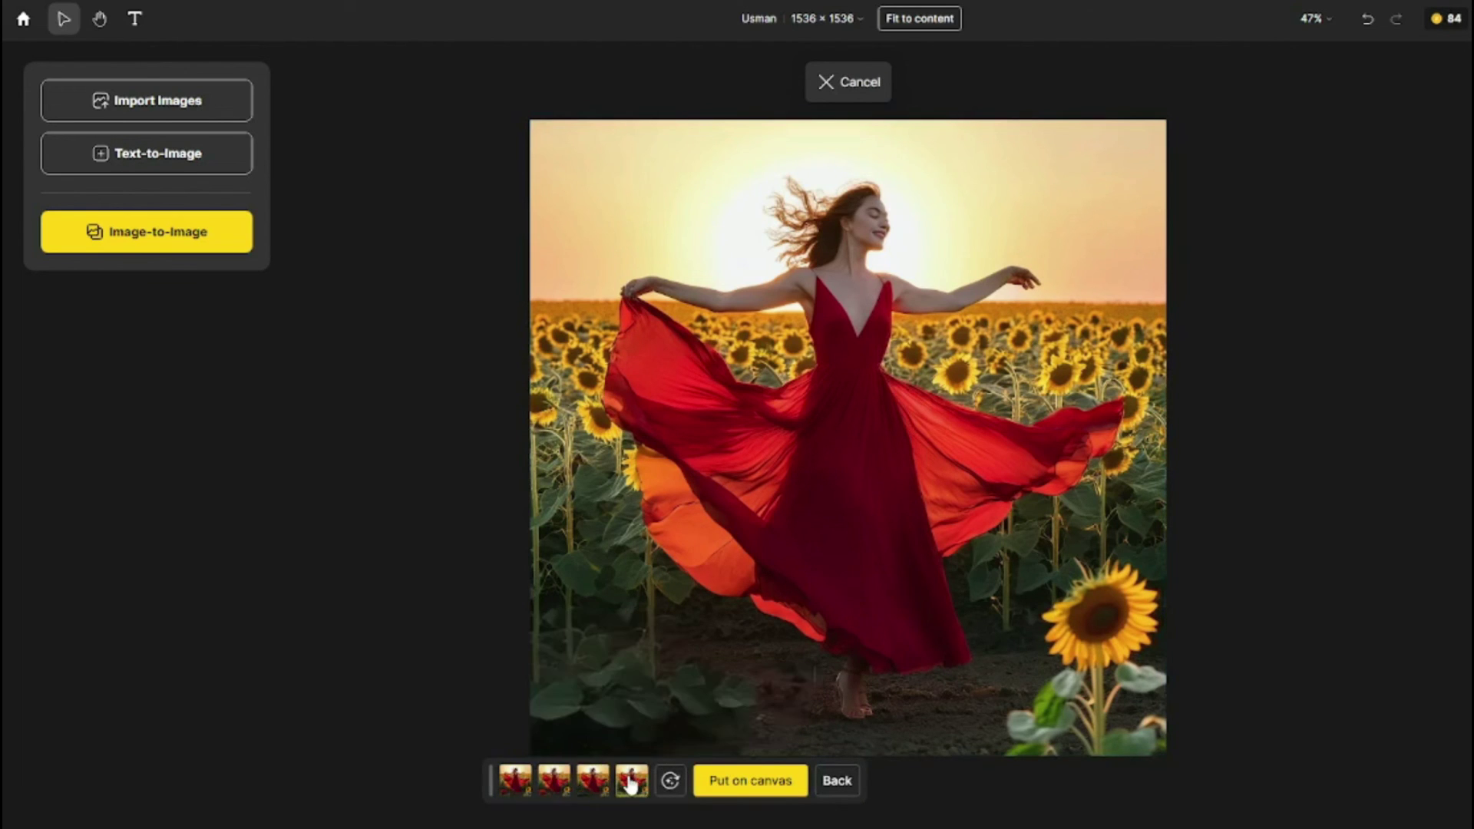
left_click(578, 781)
left_click(562, 784)
left_click(521, 783)
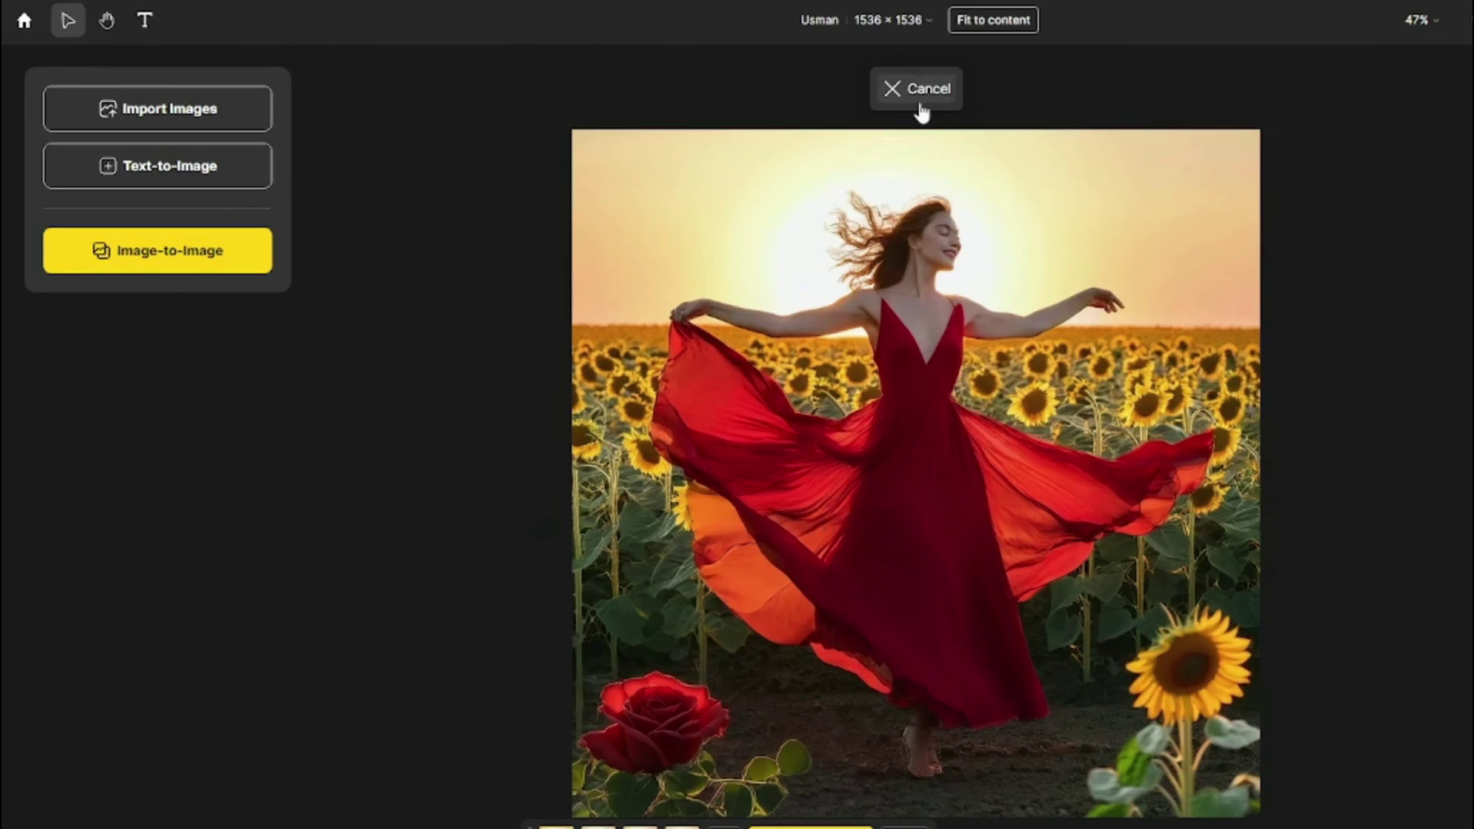
left_click(845, 85)
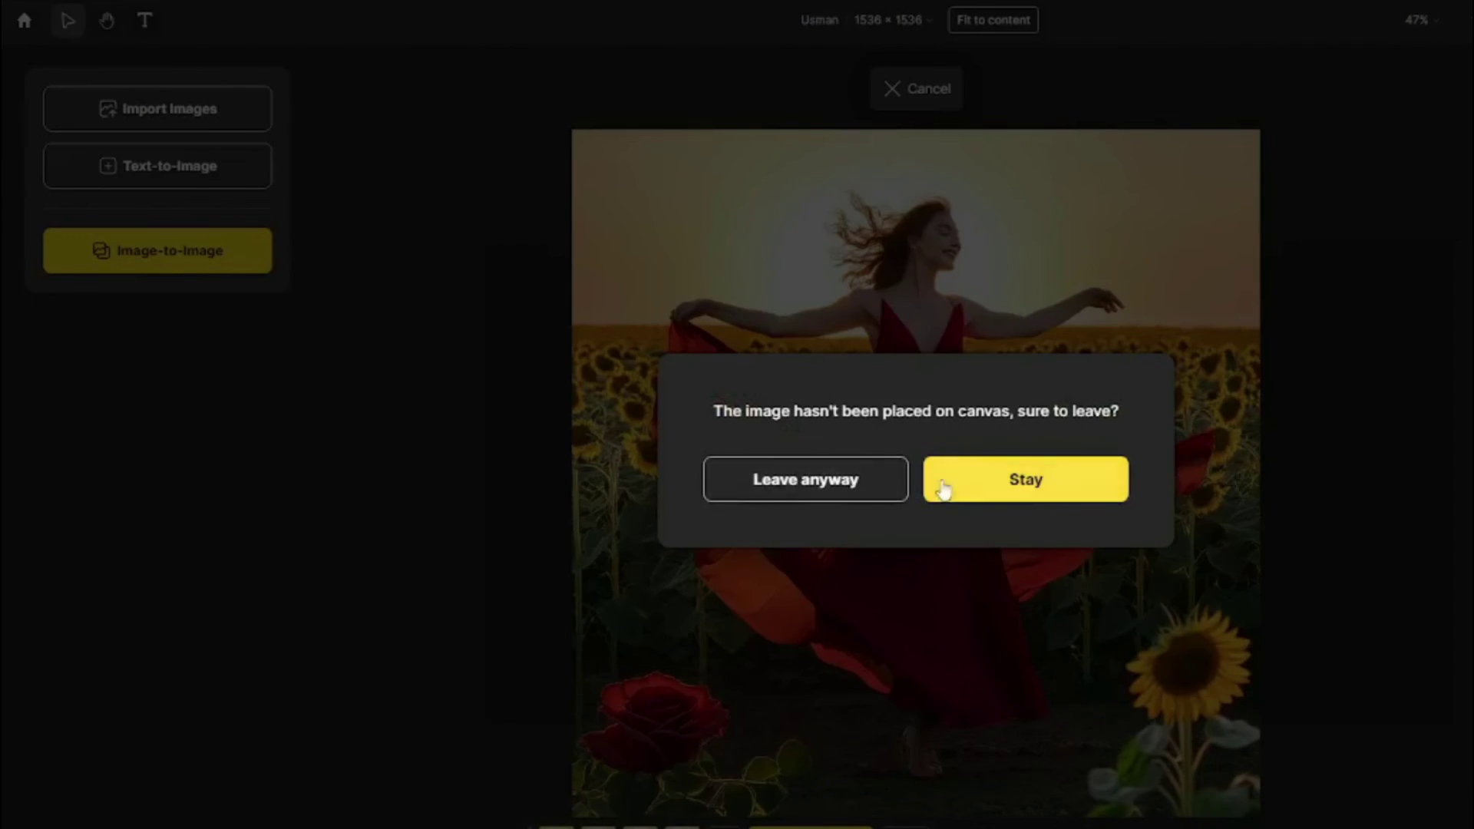
left_click(945, 489)
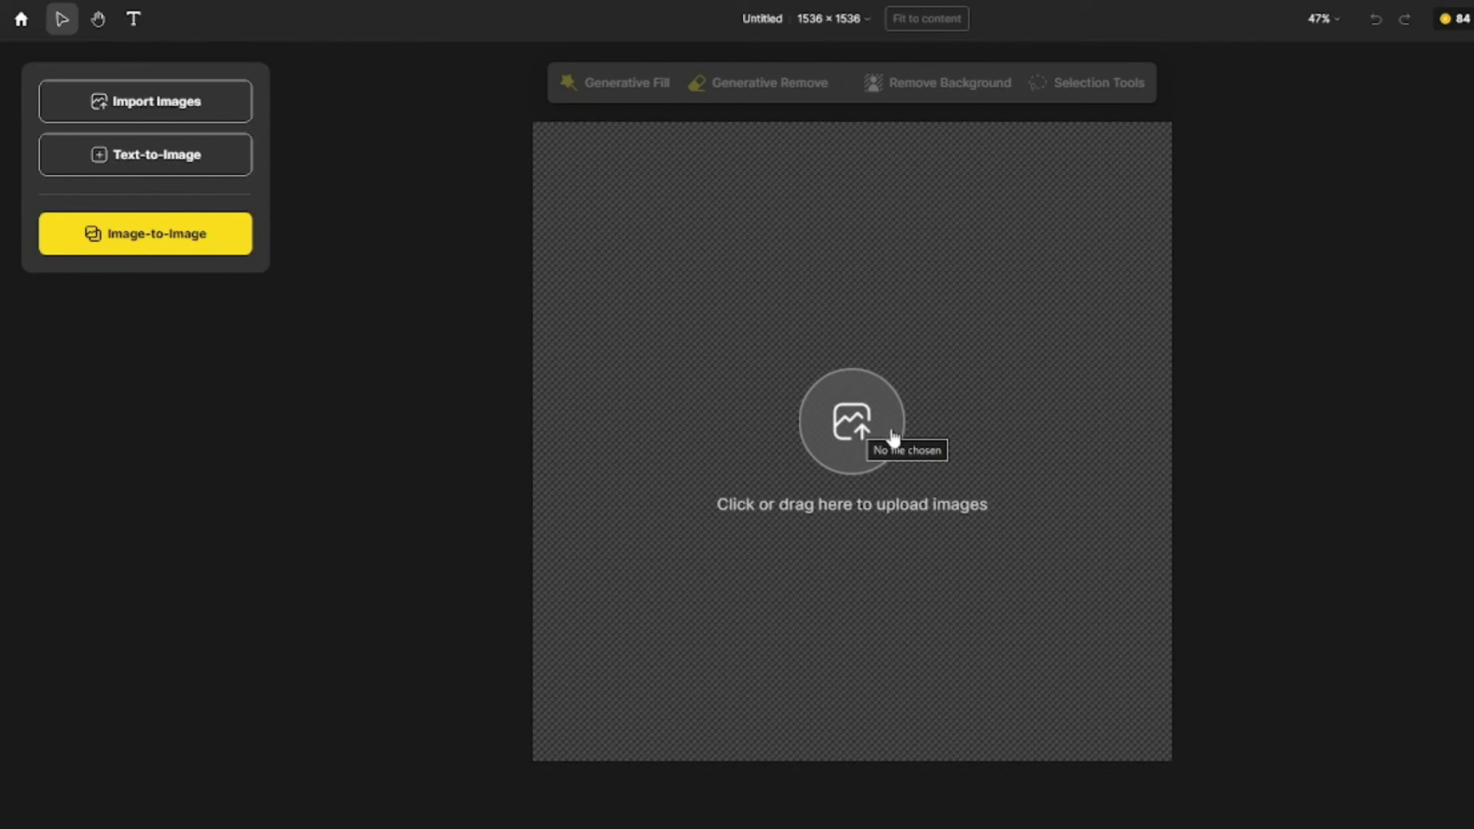
Step: Upload the AS_AI-WOMEN_OP image to the empty canvas and create its Image-to-Image description with Auto Prompt
left_click(845, 425)
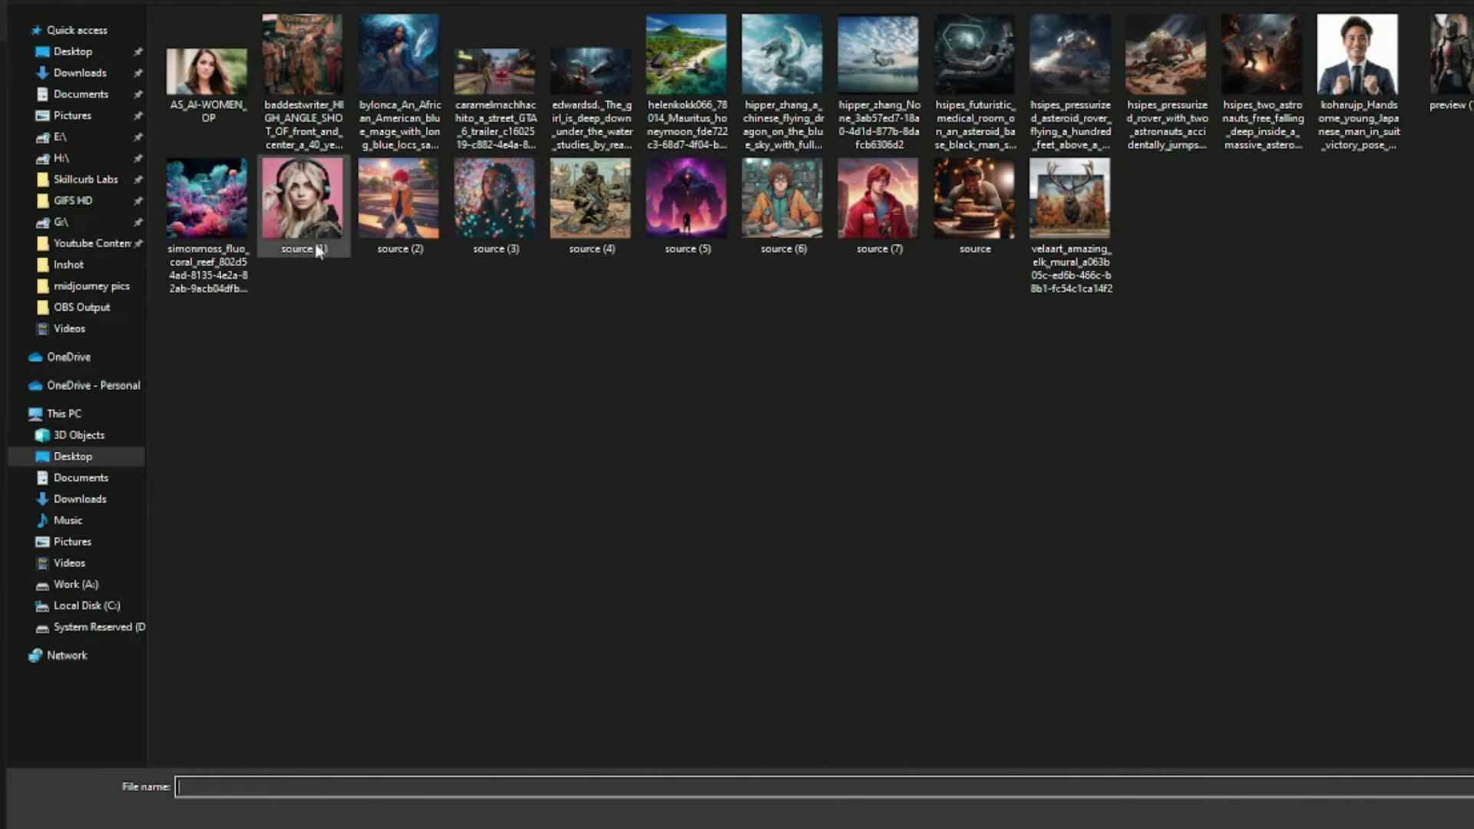
double_click(207, 70)
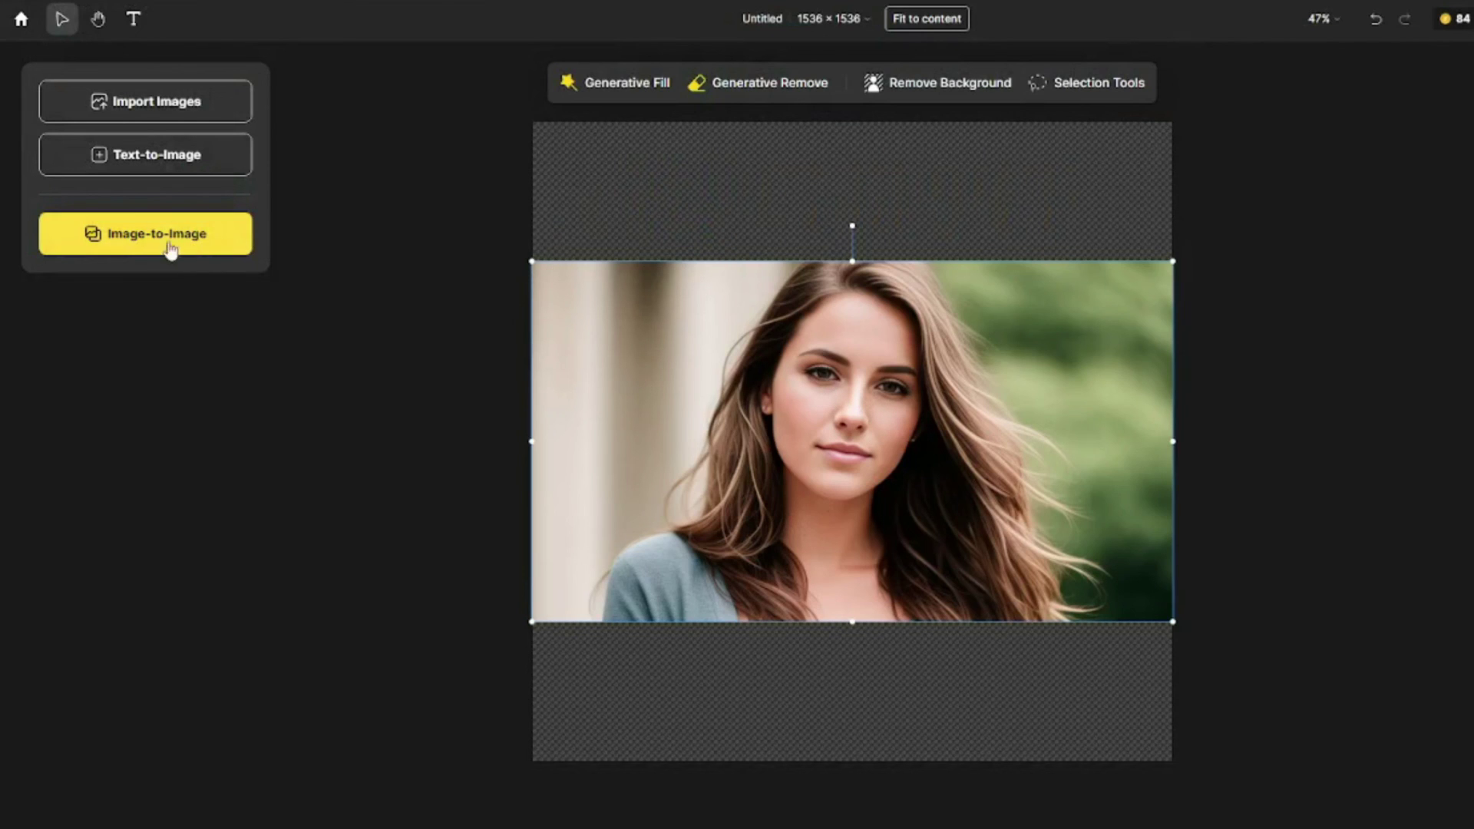
left_click(125, 241)
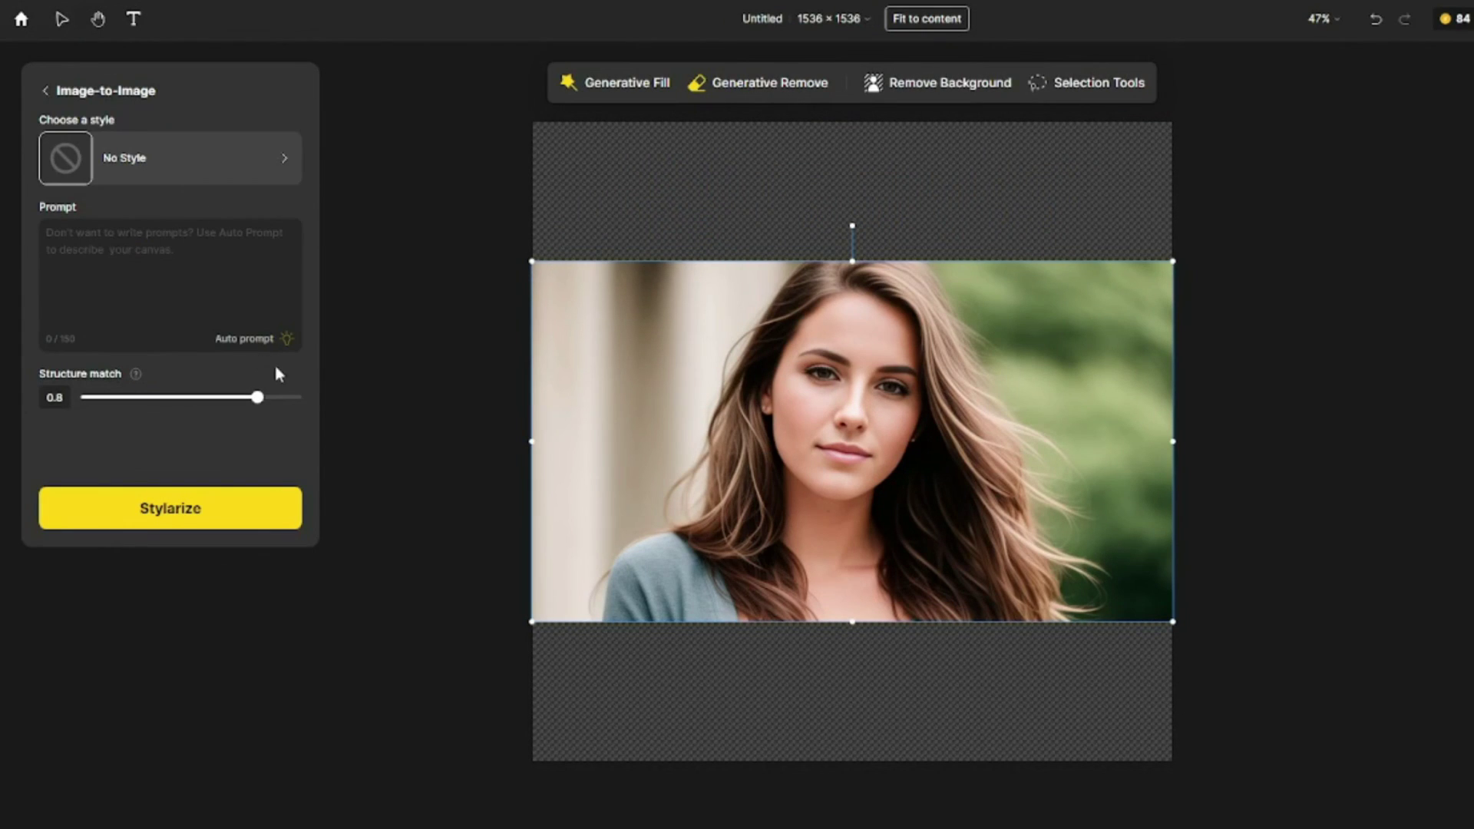
left_click(285, 341)
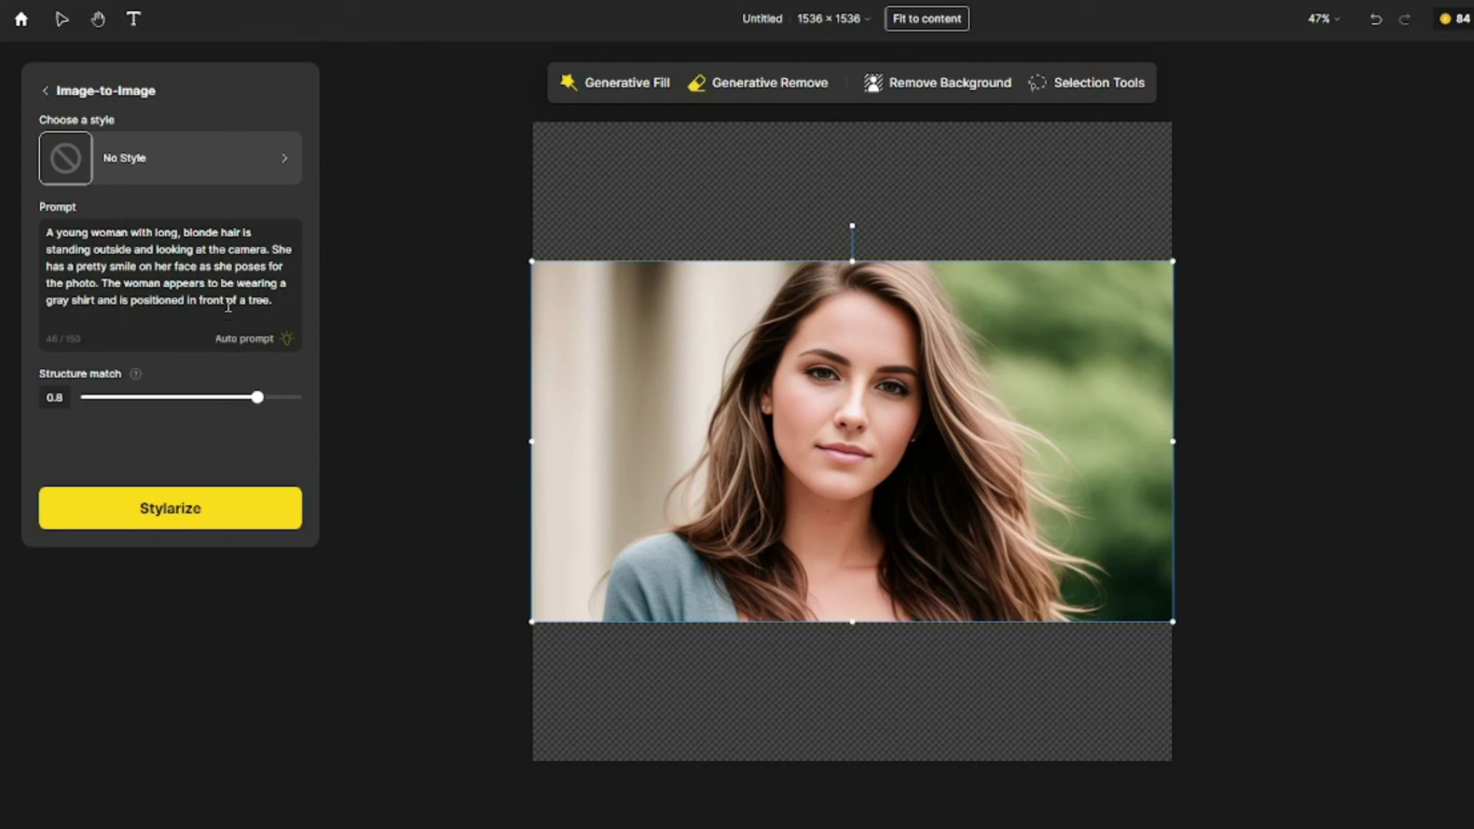
Step: Restyle the portrait with the Ethereal Enchantments style at structure match 0.8 and style intensity 0.4, and select the first result
left_click(188, 156)
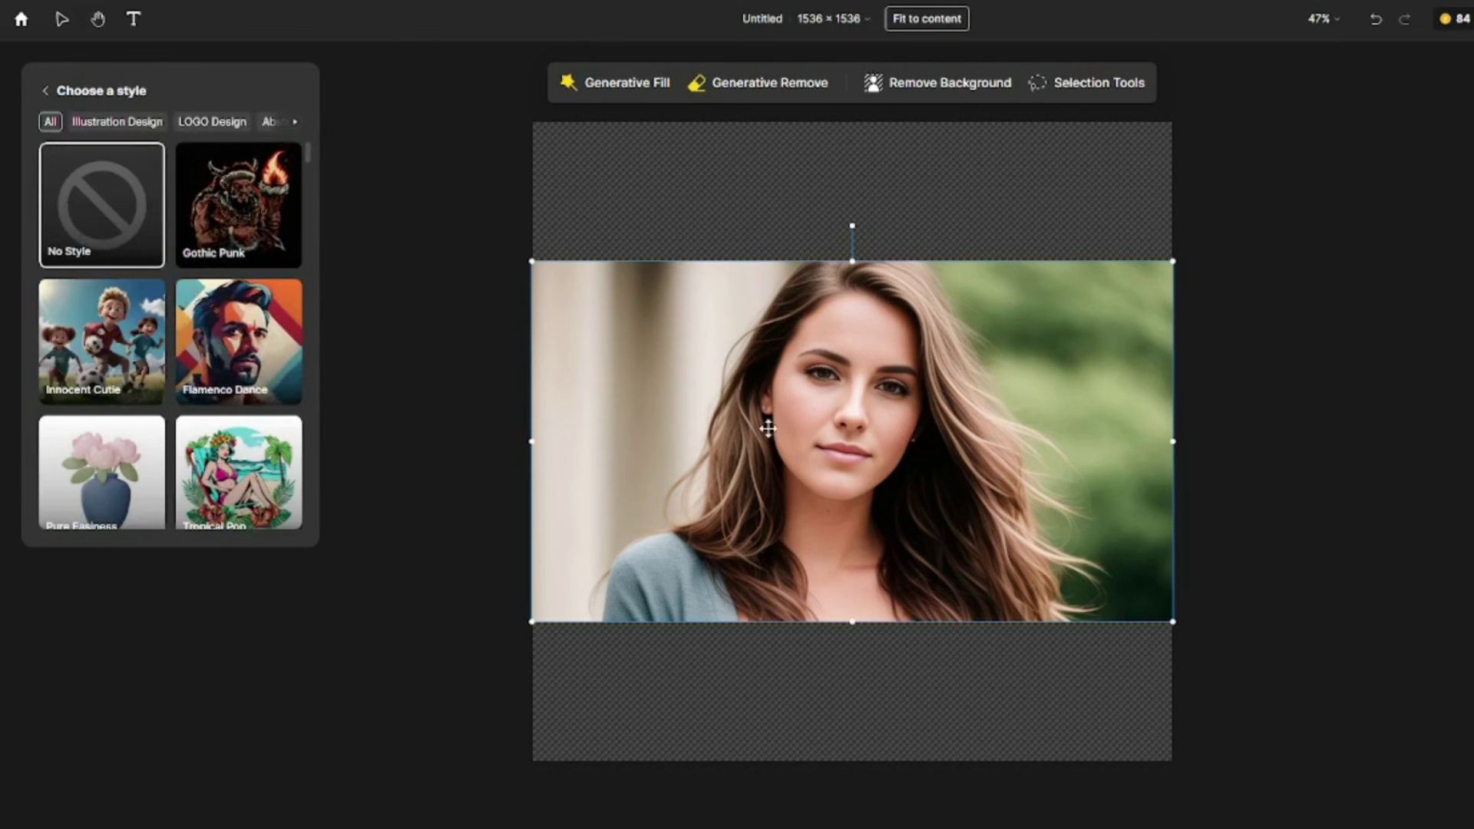
scroll(145, 355, "down", 10)
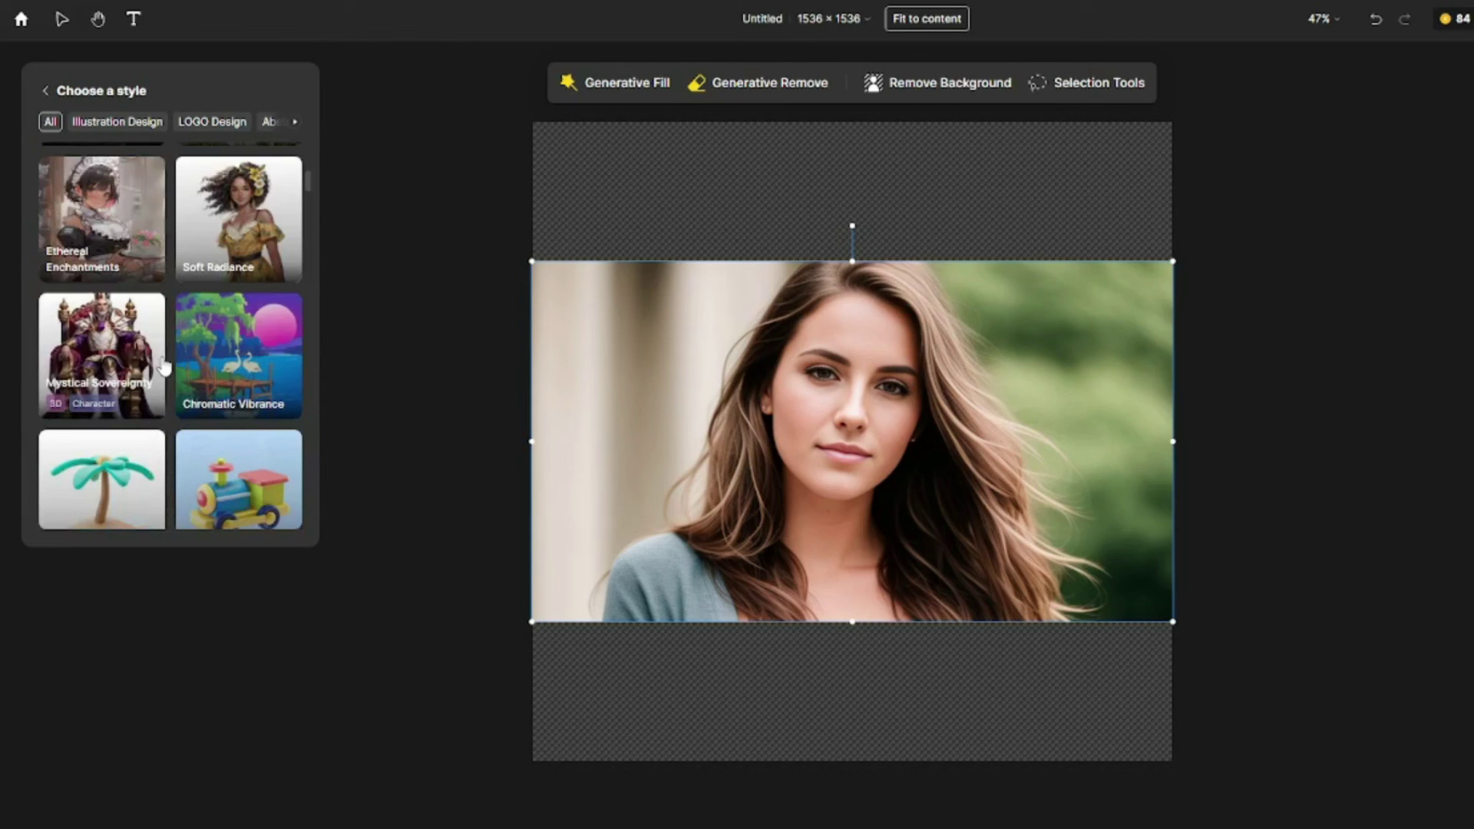
left_click(129, 215)
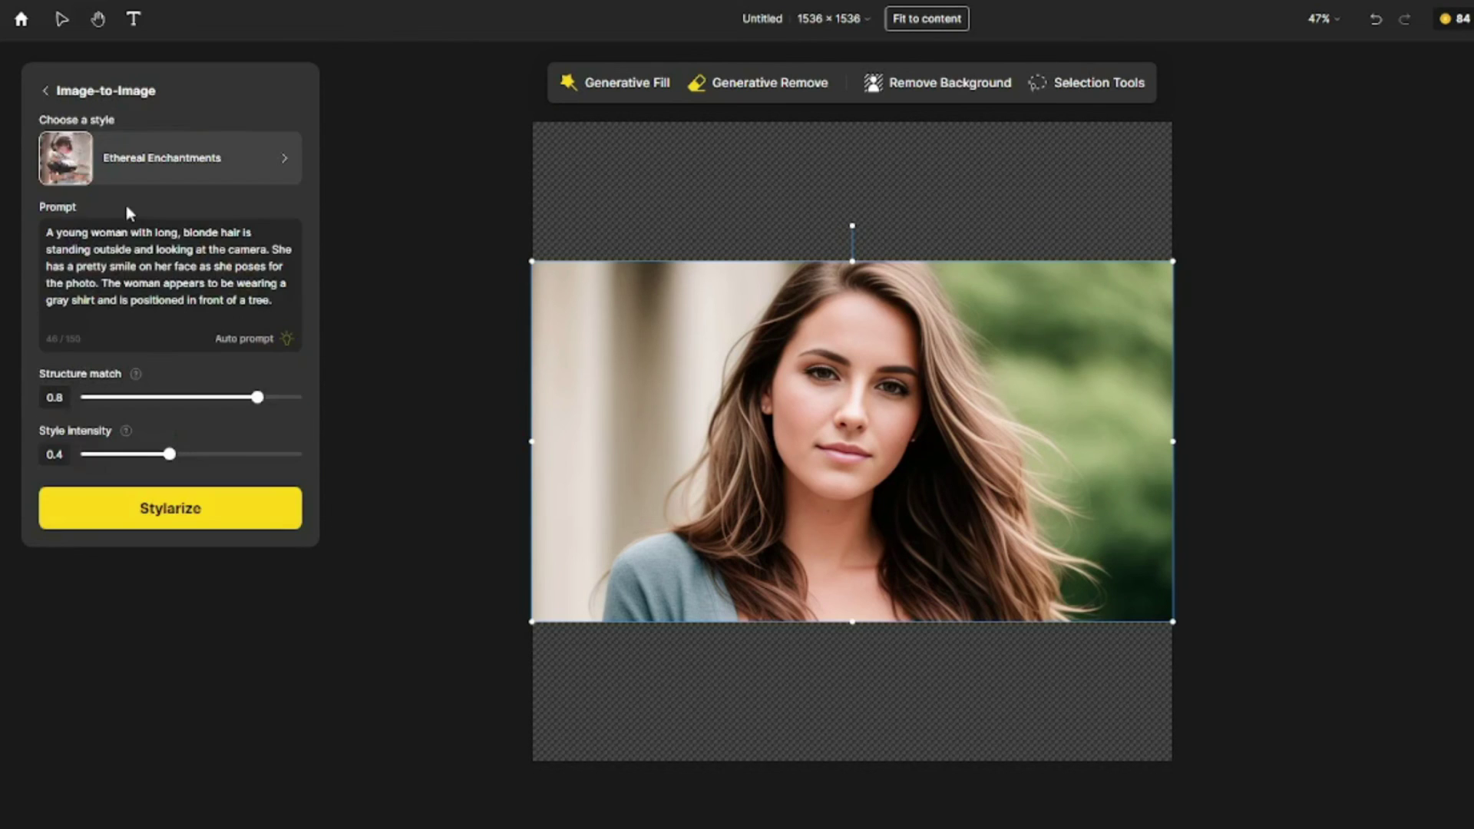
left_click(188, 510)
left_click(413, 226)
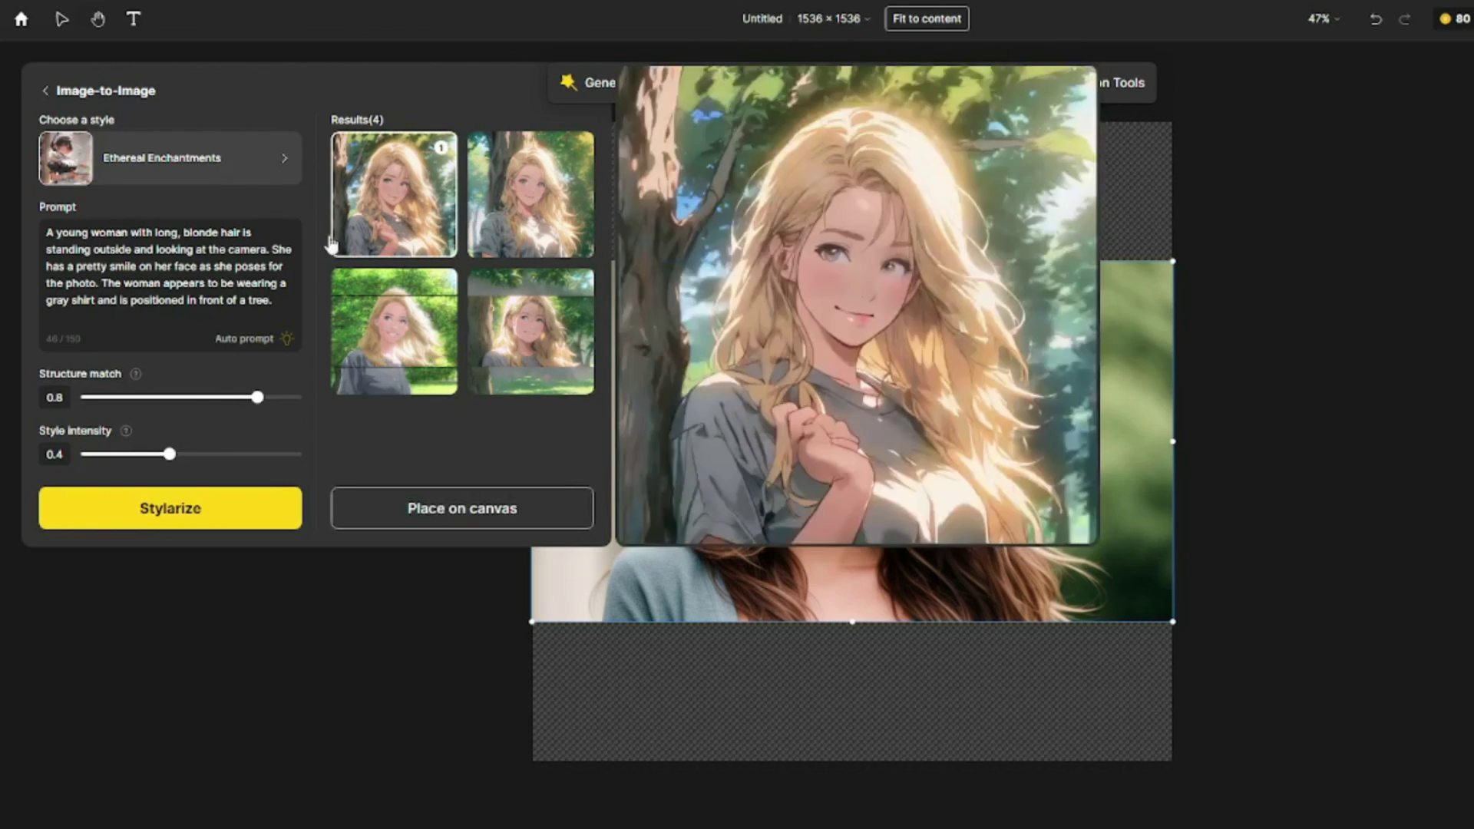
Step: Restyle the portrait with the Dreamlike Portraiture style, preview the new variations, and select all four of them
left_click(177, 164)
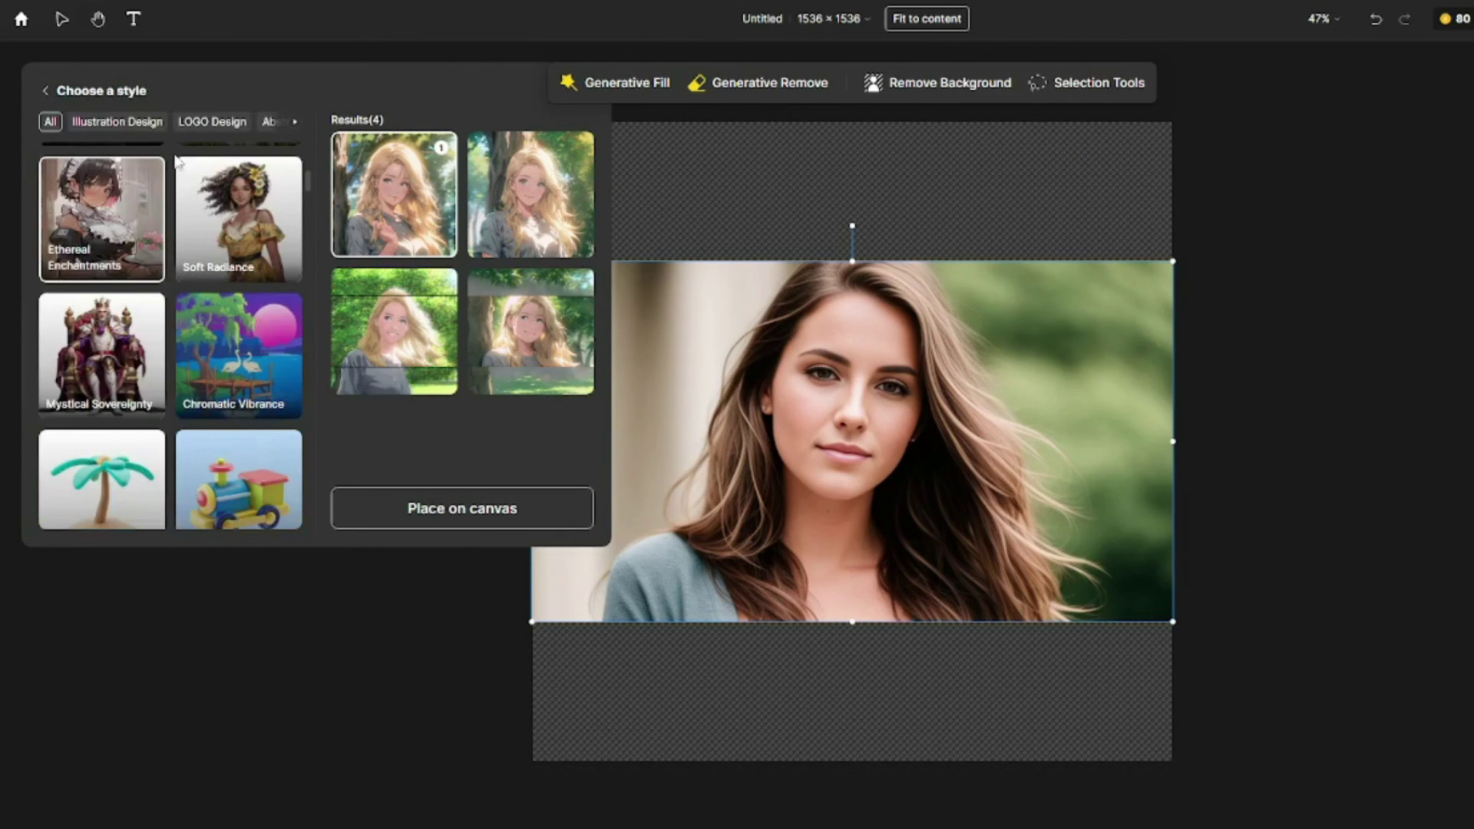
scroll(140, 384, "down", 4)
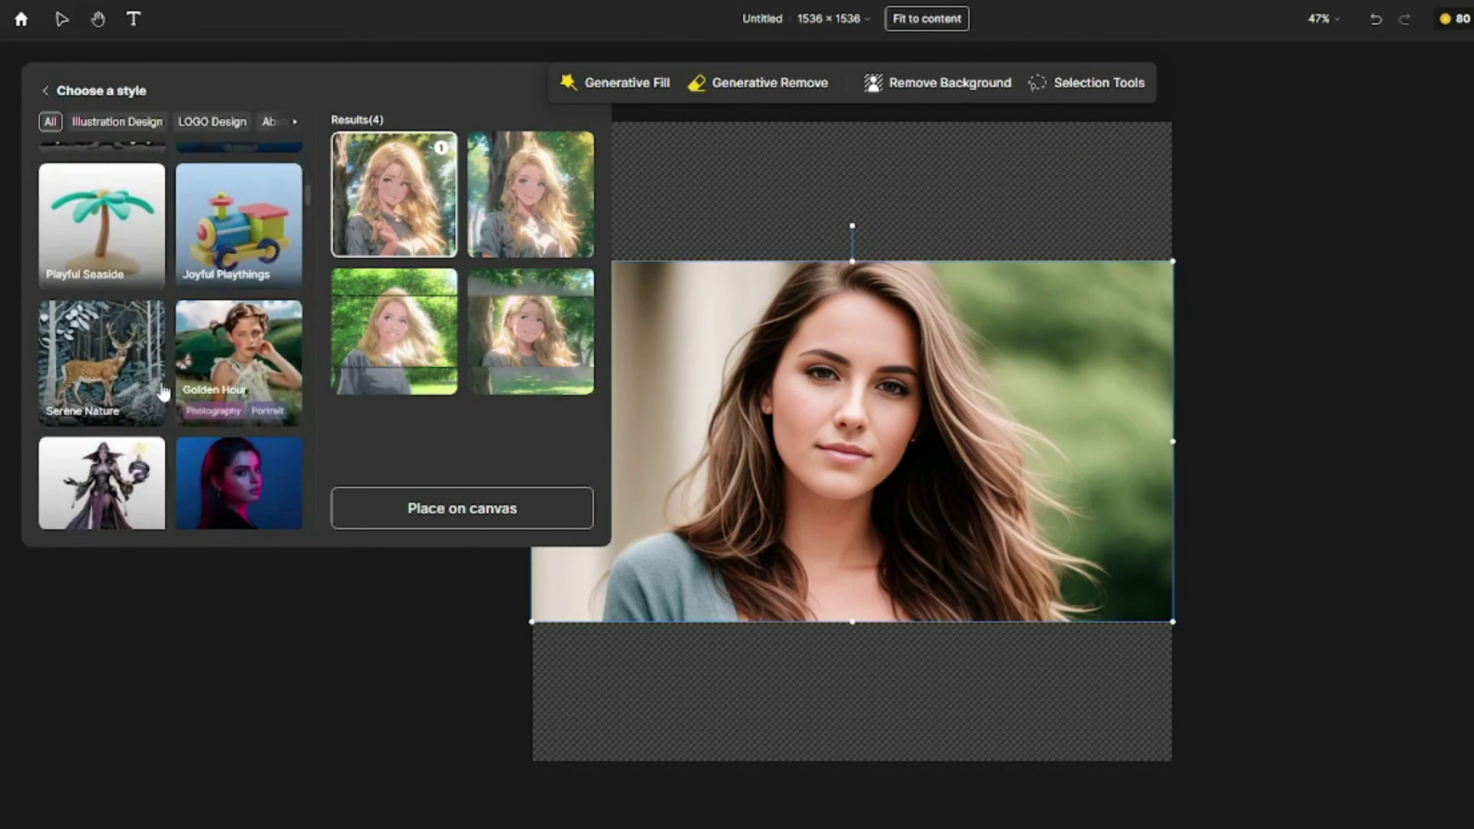
scroll(140, 386, "down", 5)
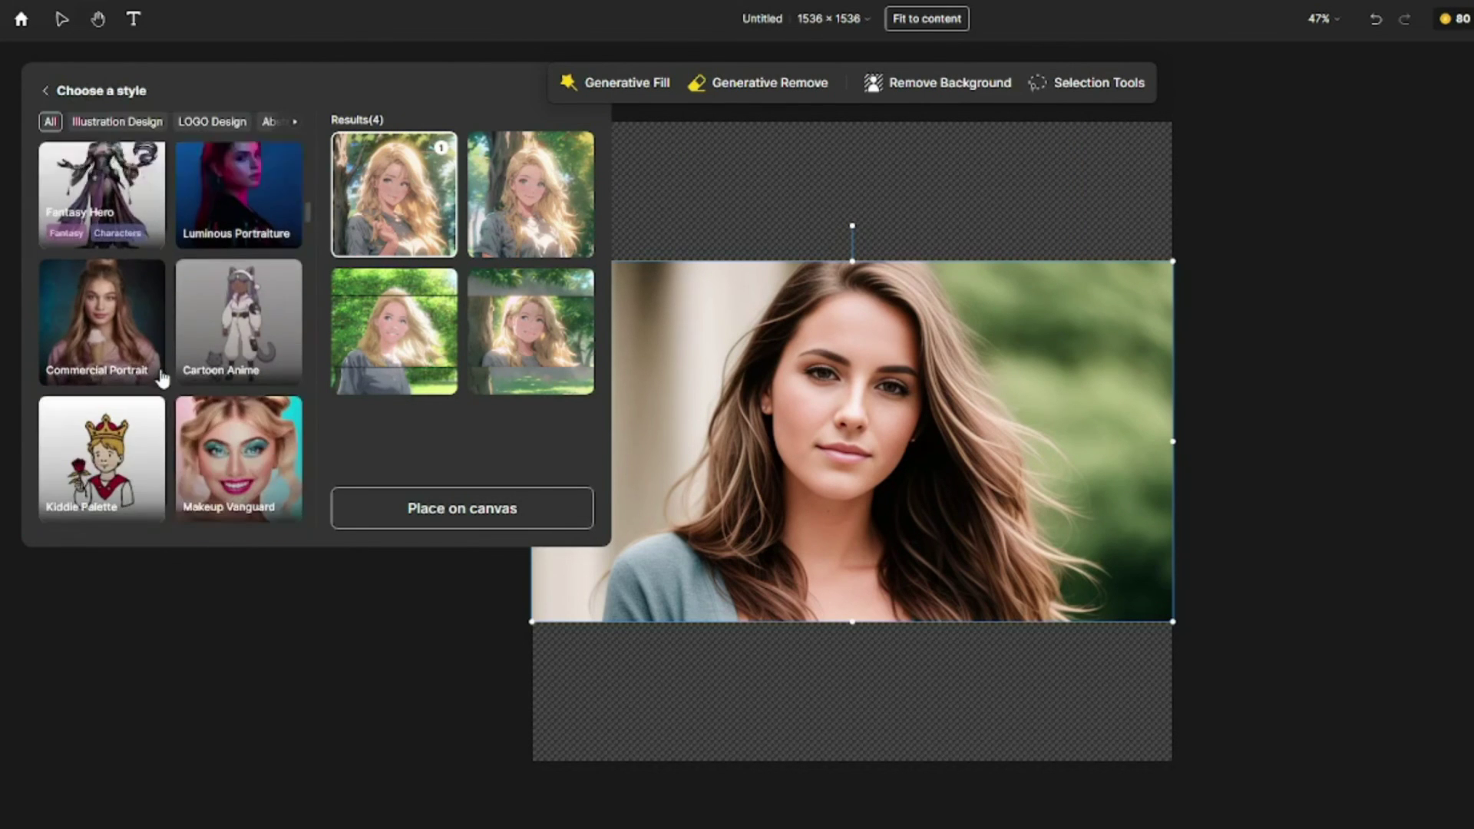
scroll(138, 369, "down", 3)
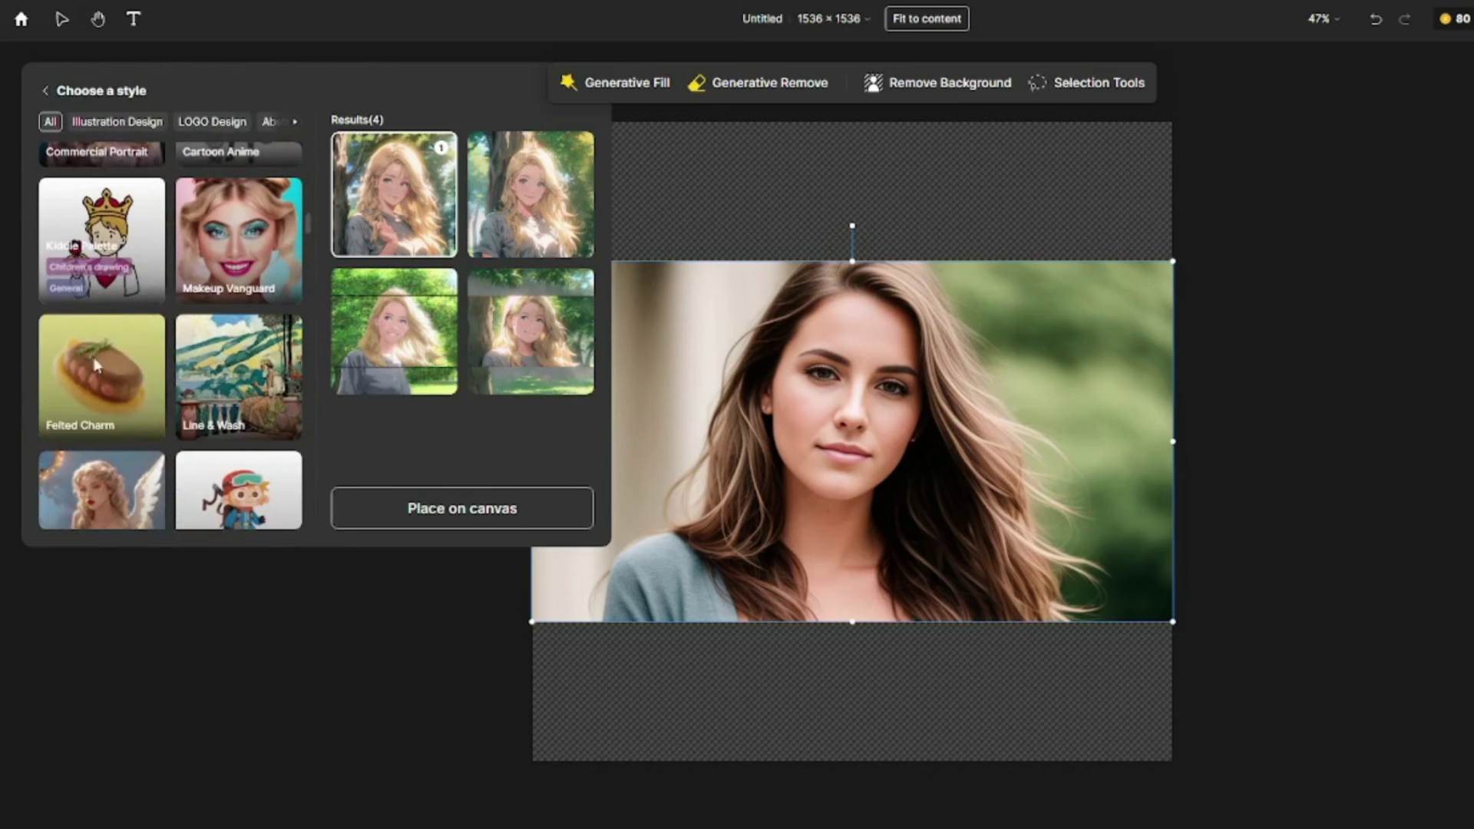
scroll(140, 366, "down", 4)
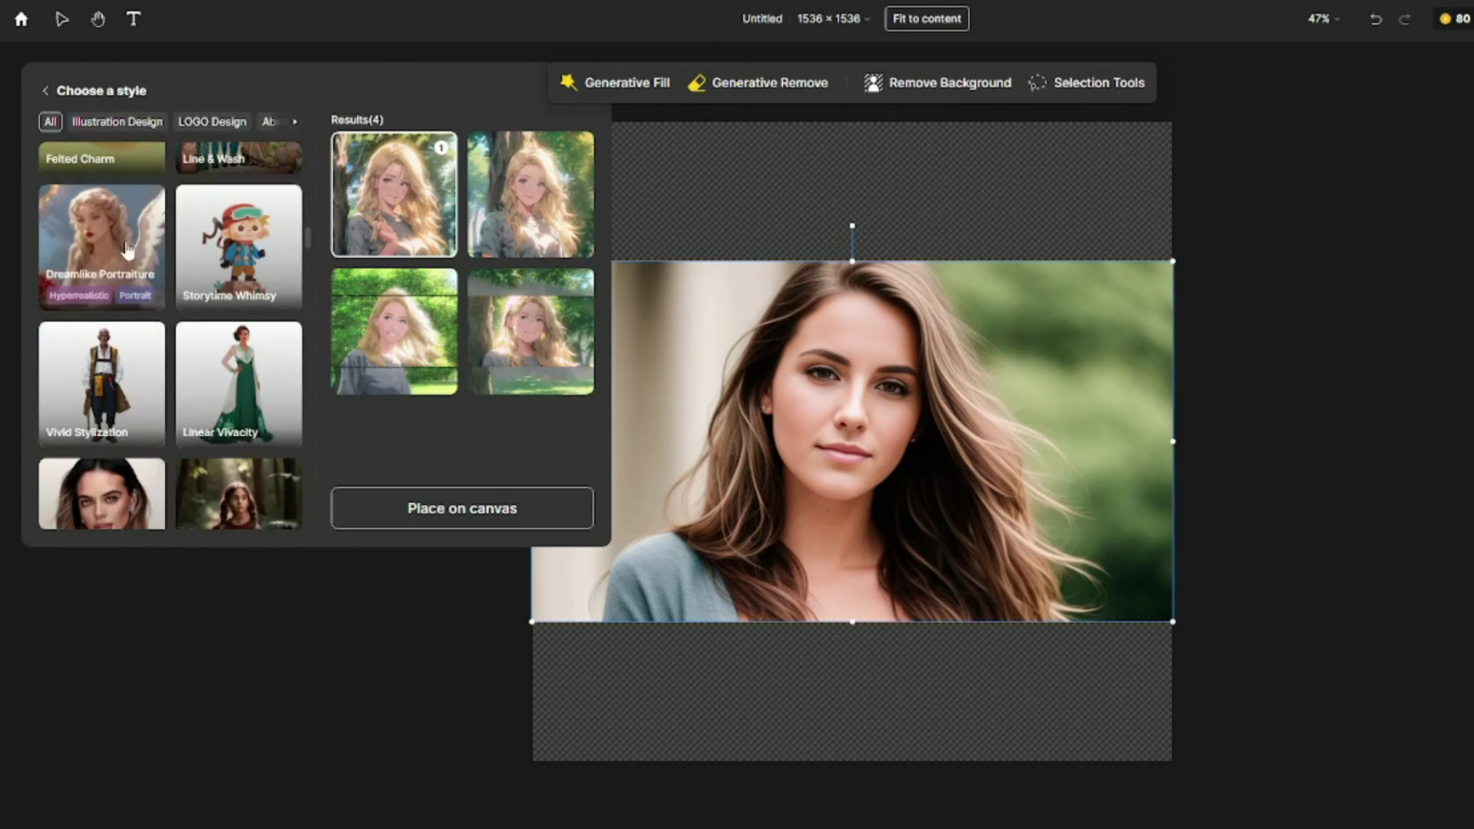
left_click(128, 240)
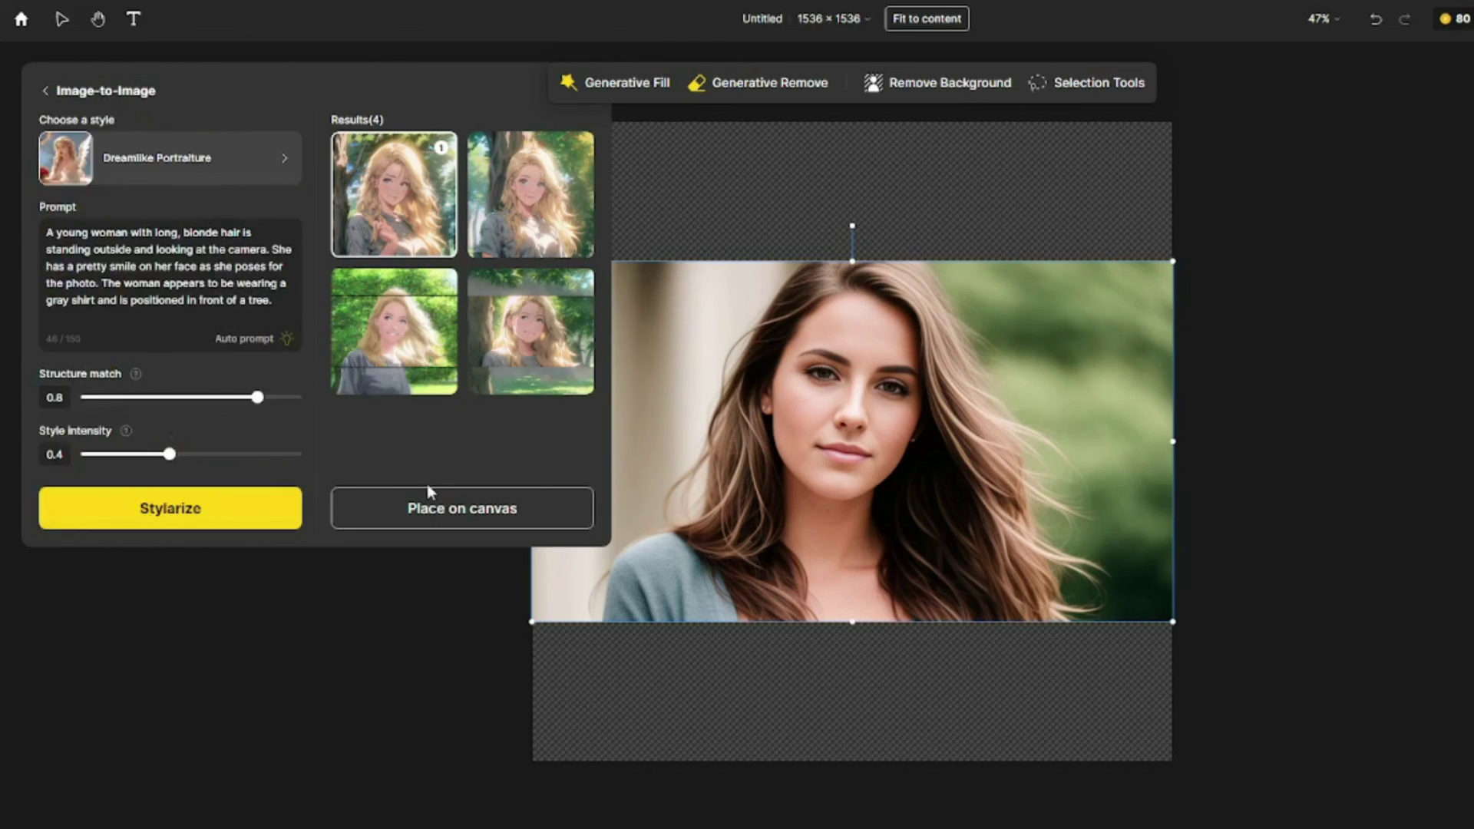
left_click(226, 513)
mouse_move(476, 192)
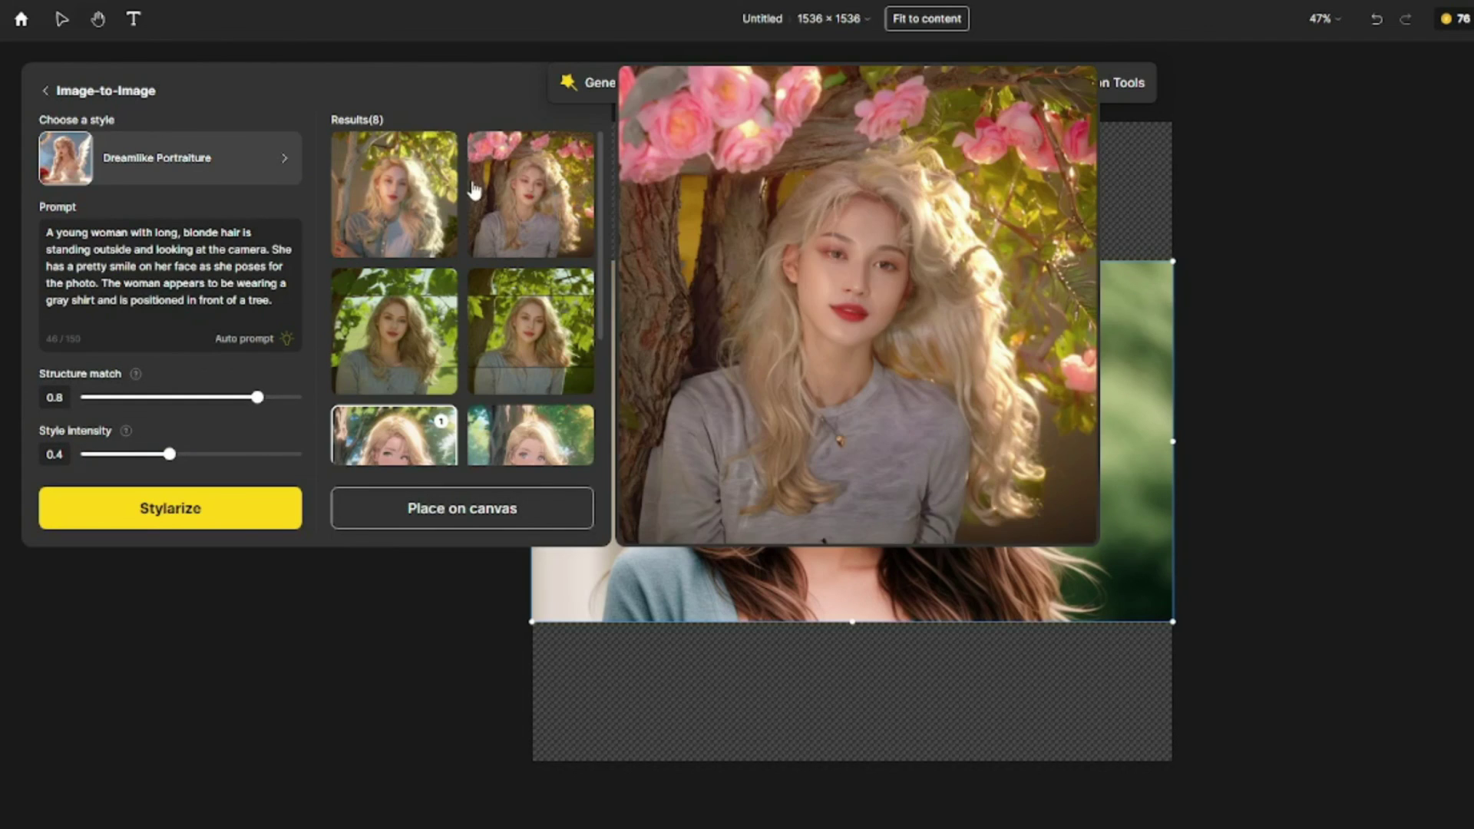
mouse_move(435, 206)
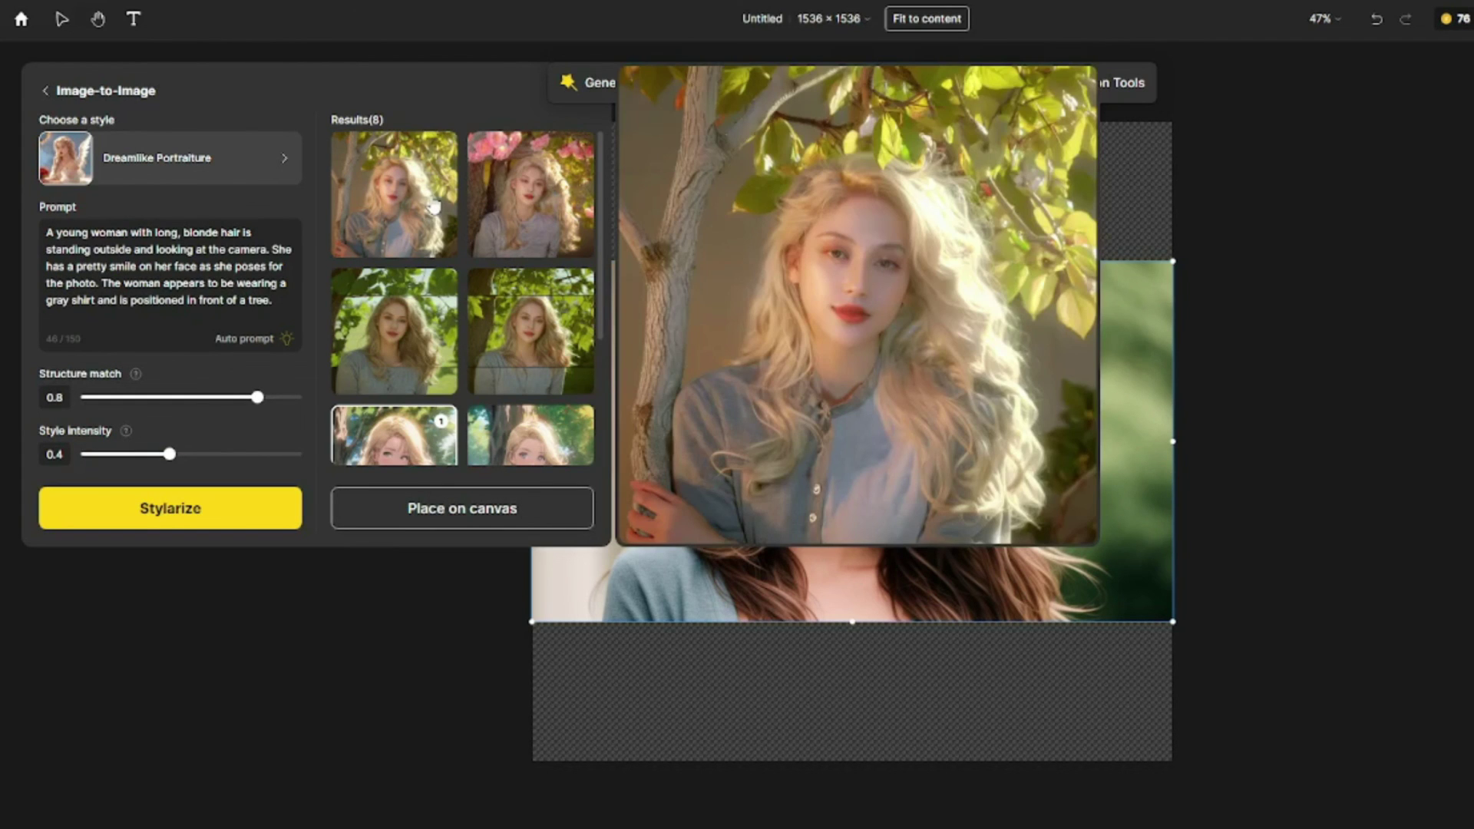
mouse_move(499, 336)
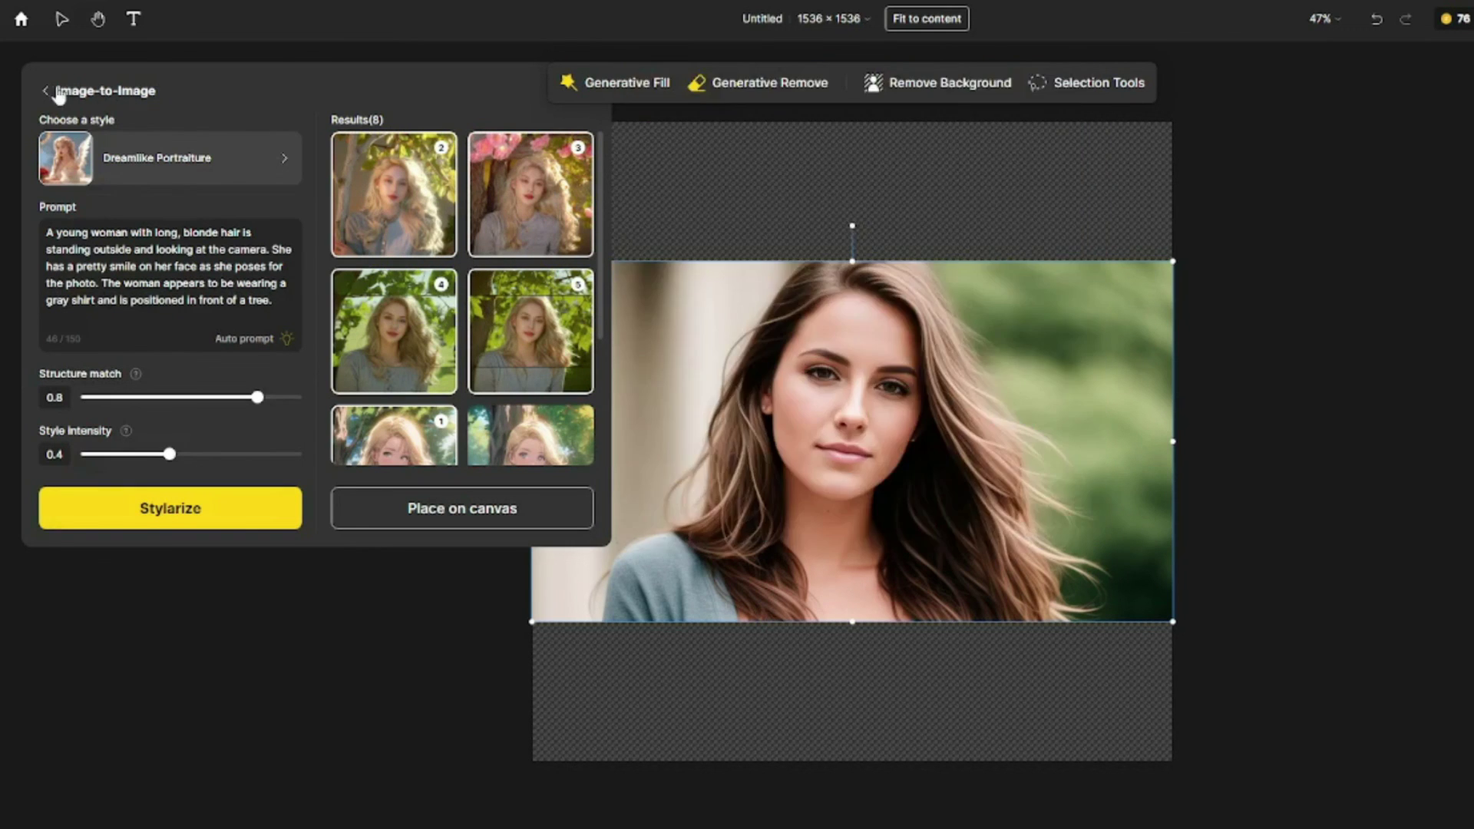
Step: Replace the portrait on the canvas with the uploaded image of the blue-haired mage and the white dolphin-like creature
key("Delete")
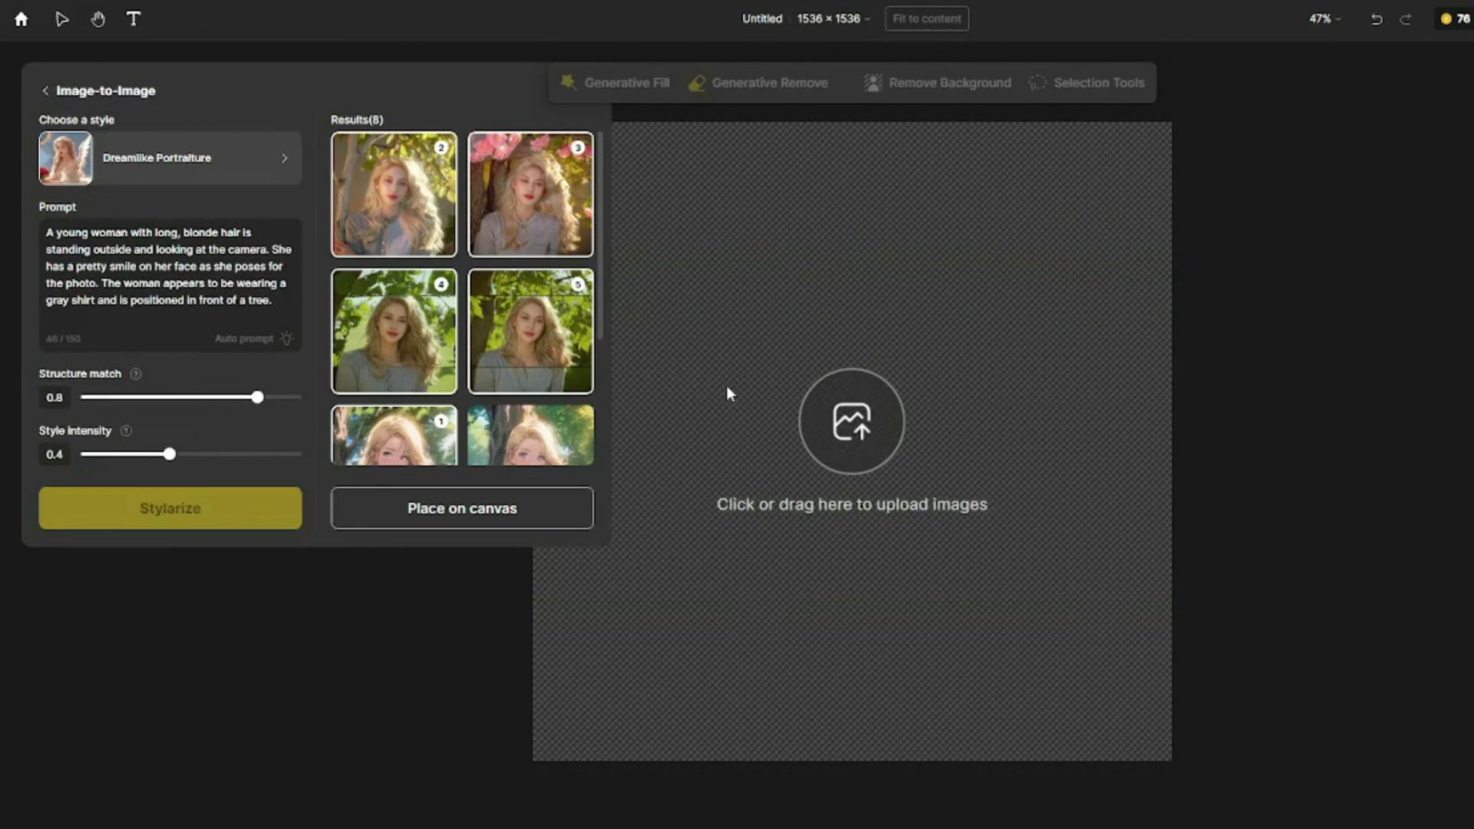
left_click(815, 432)
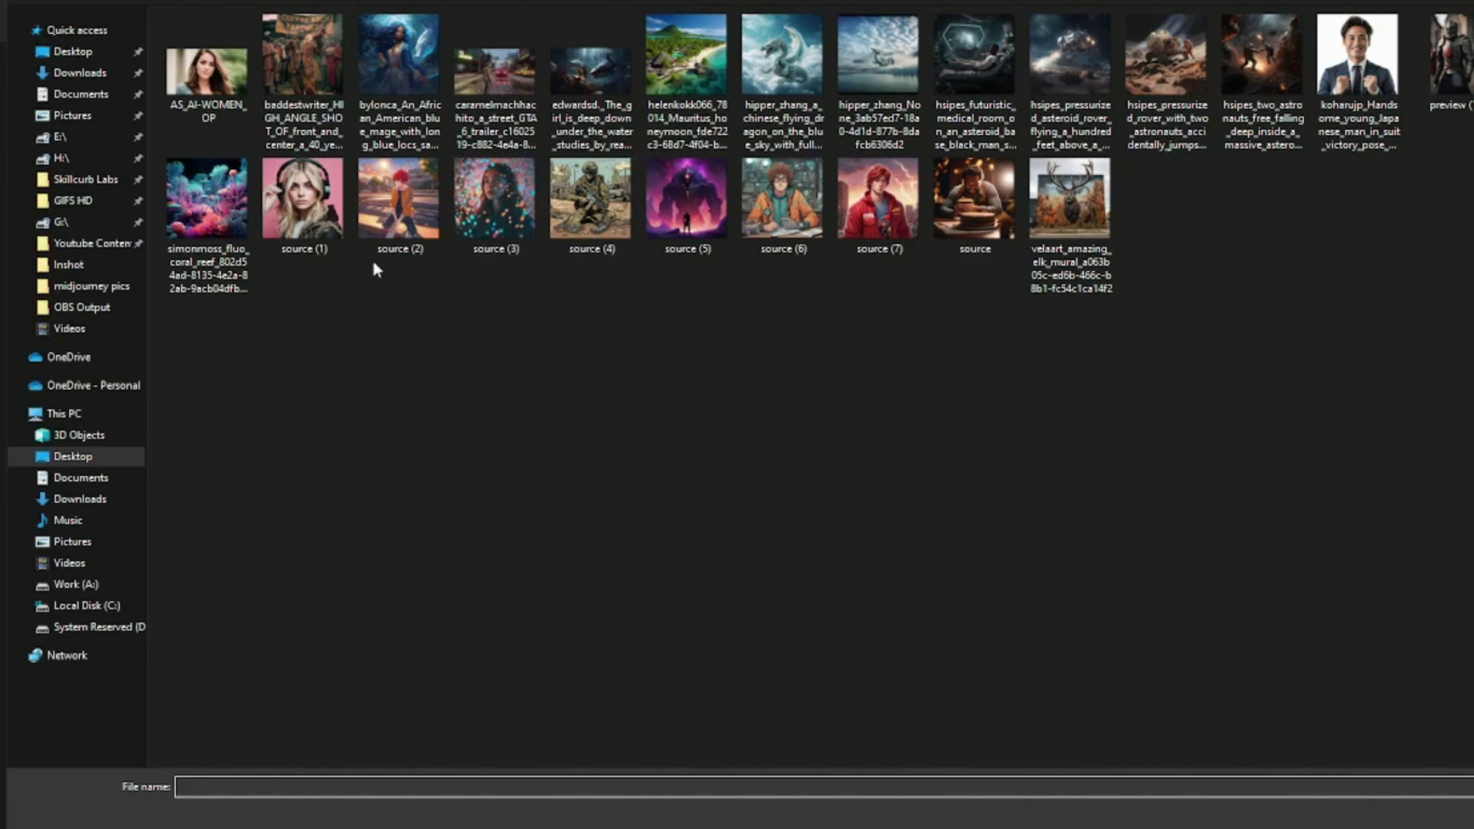
double_click(403, 72)
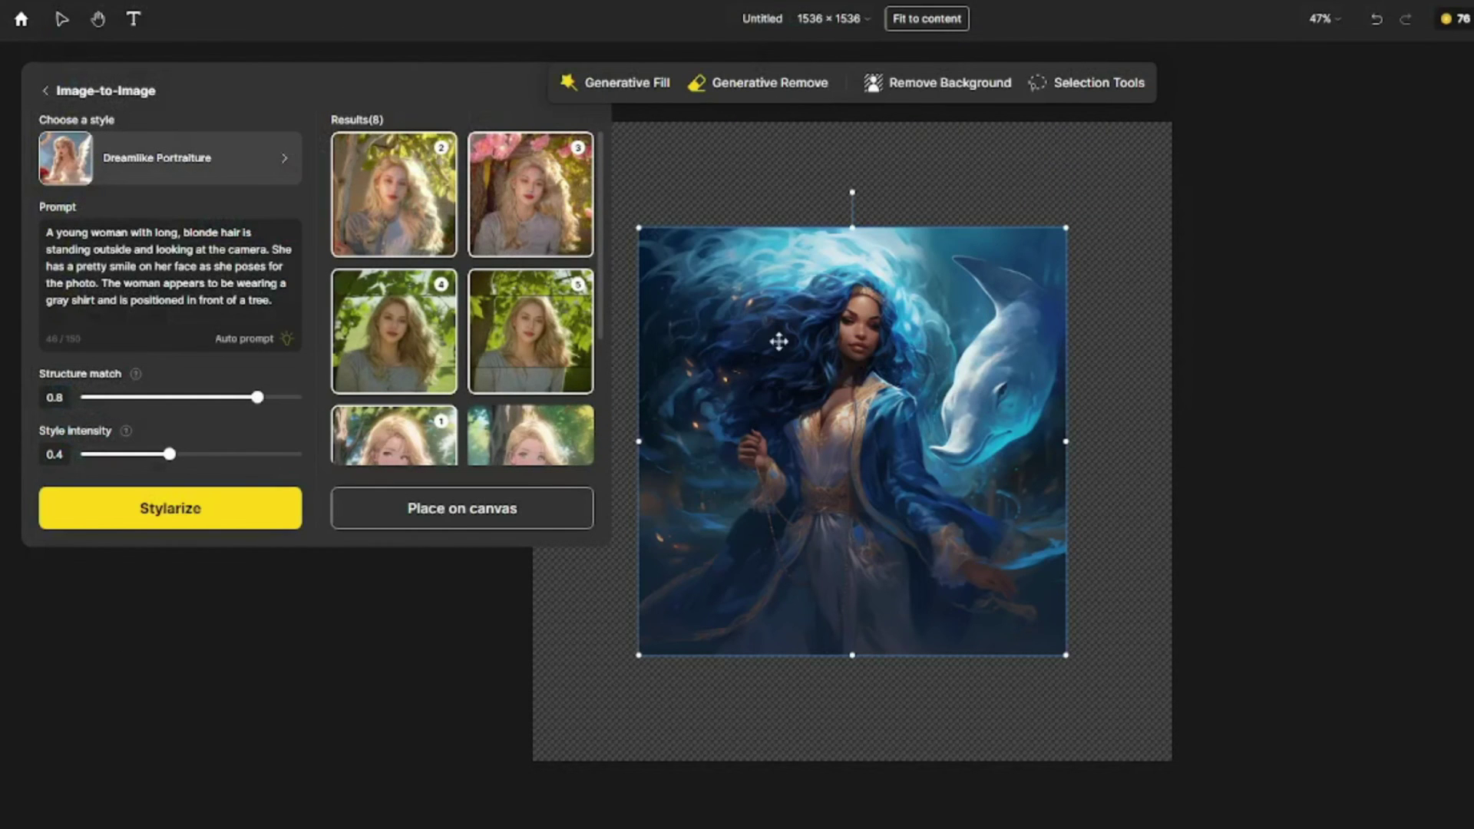
Step: Restyle the blue mage image with the American Story style using the existing prompt, and preview the four comic-style variations
left_click(209, 156)
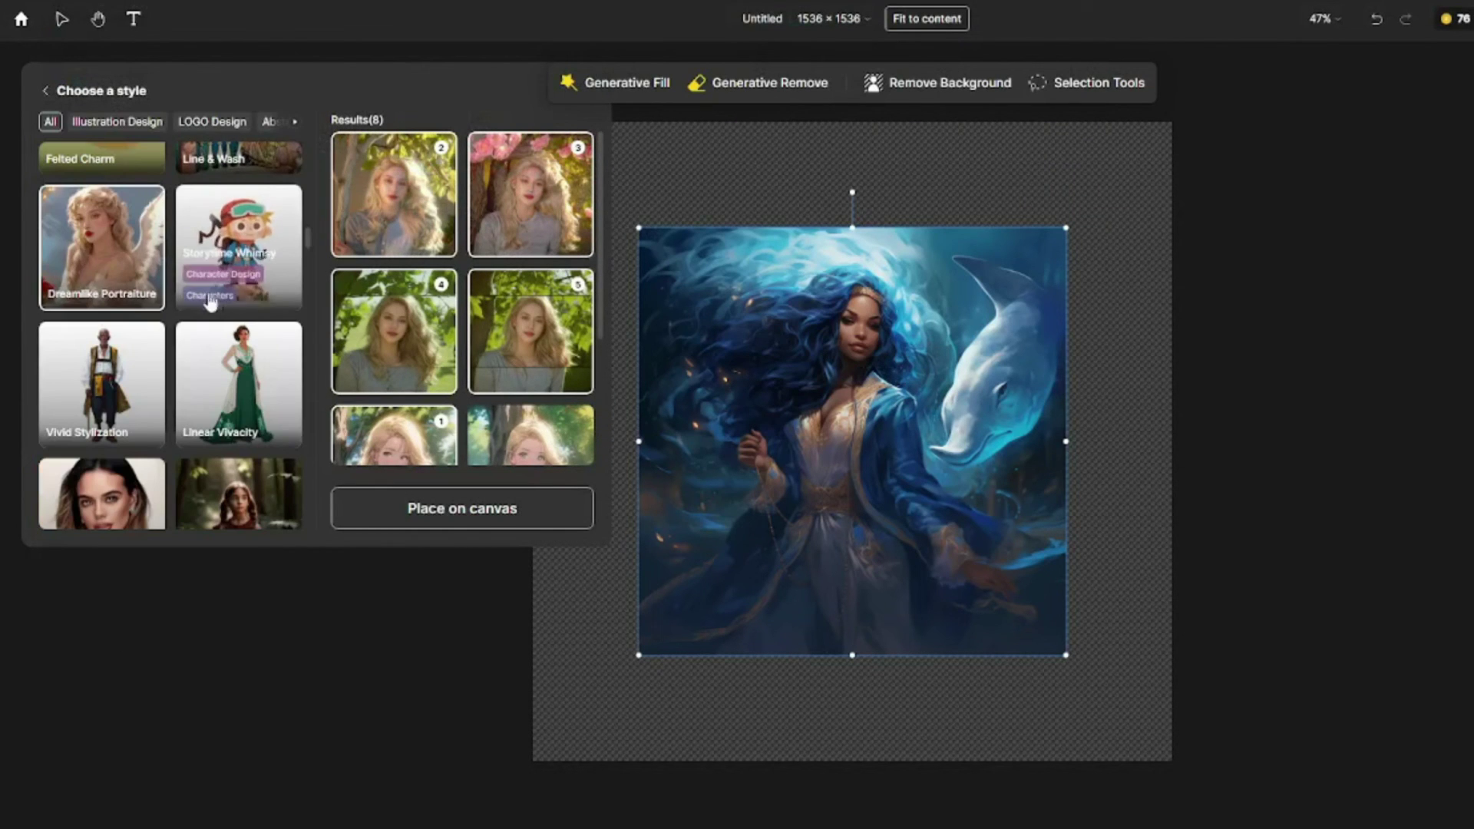
scroll(207, 322, "down", 5)
scroll(206, 381, "down", 2)
left_click(205, 381)
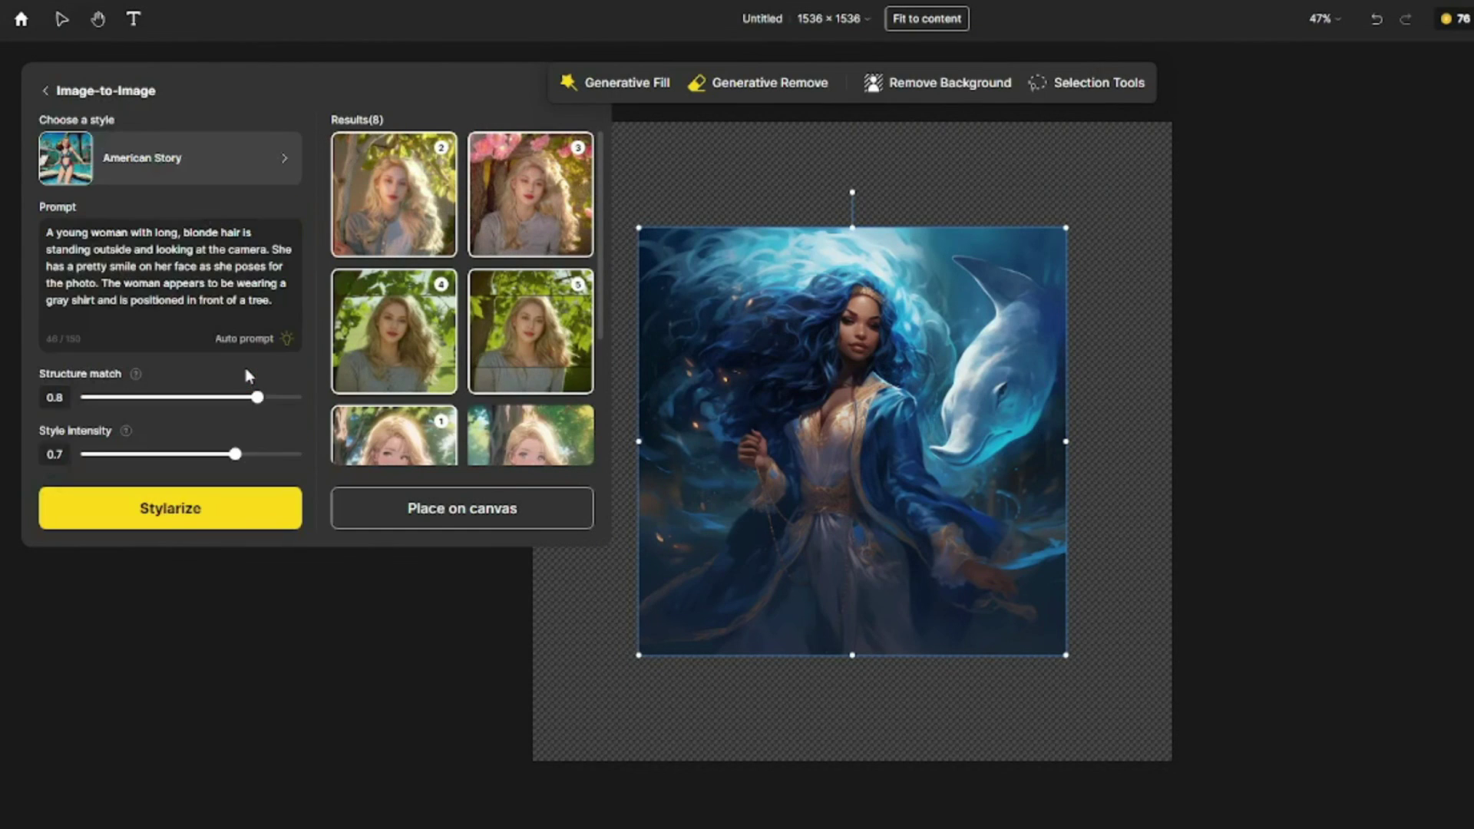
left_click(208, 528)
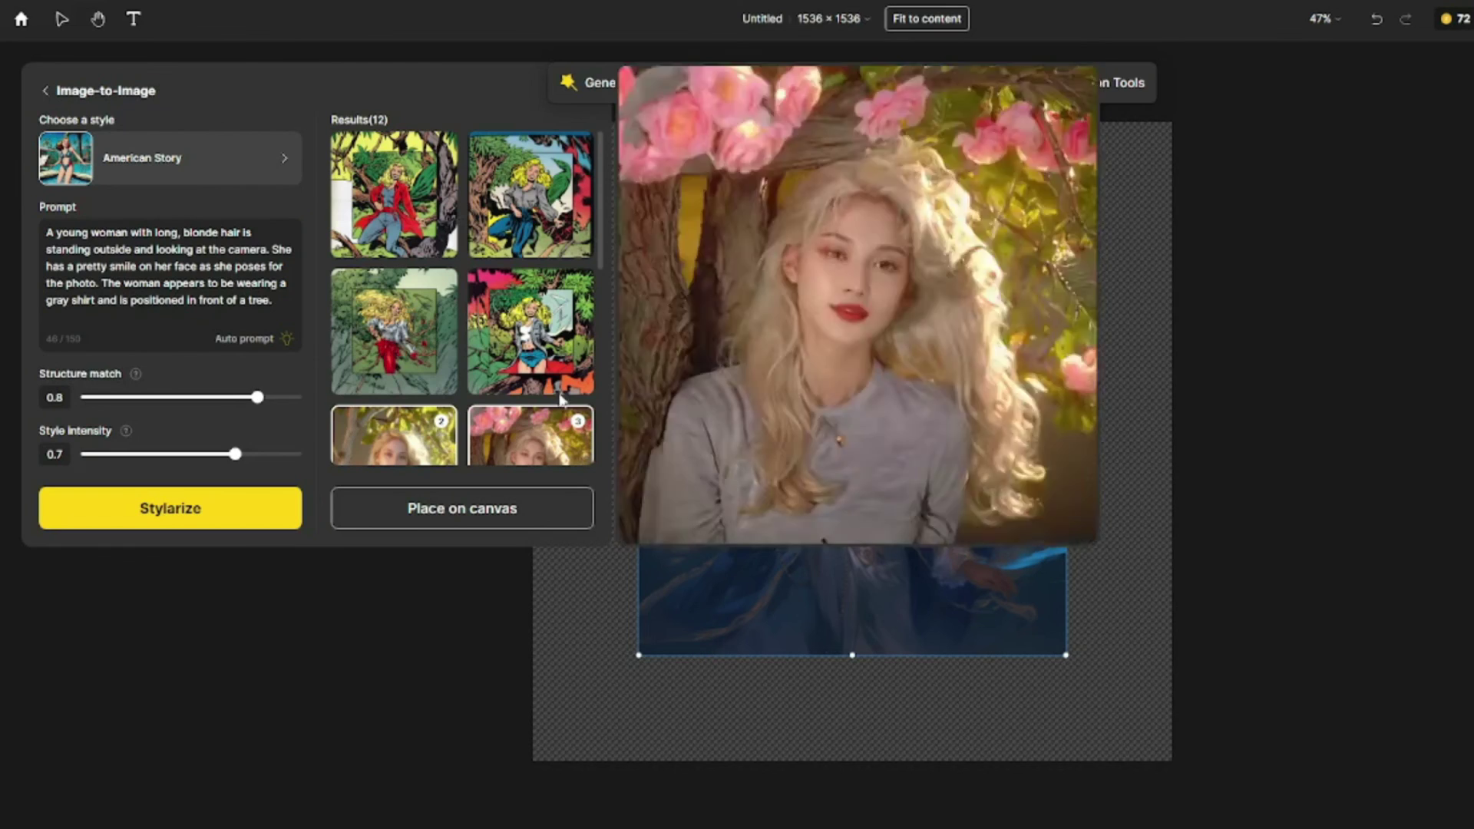
mouse_move(415, 234)
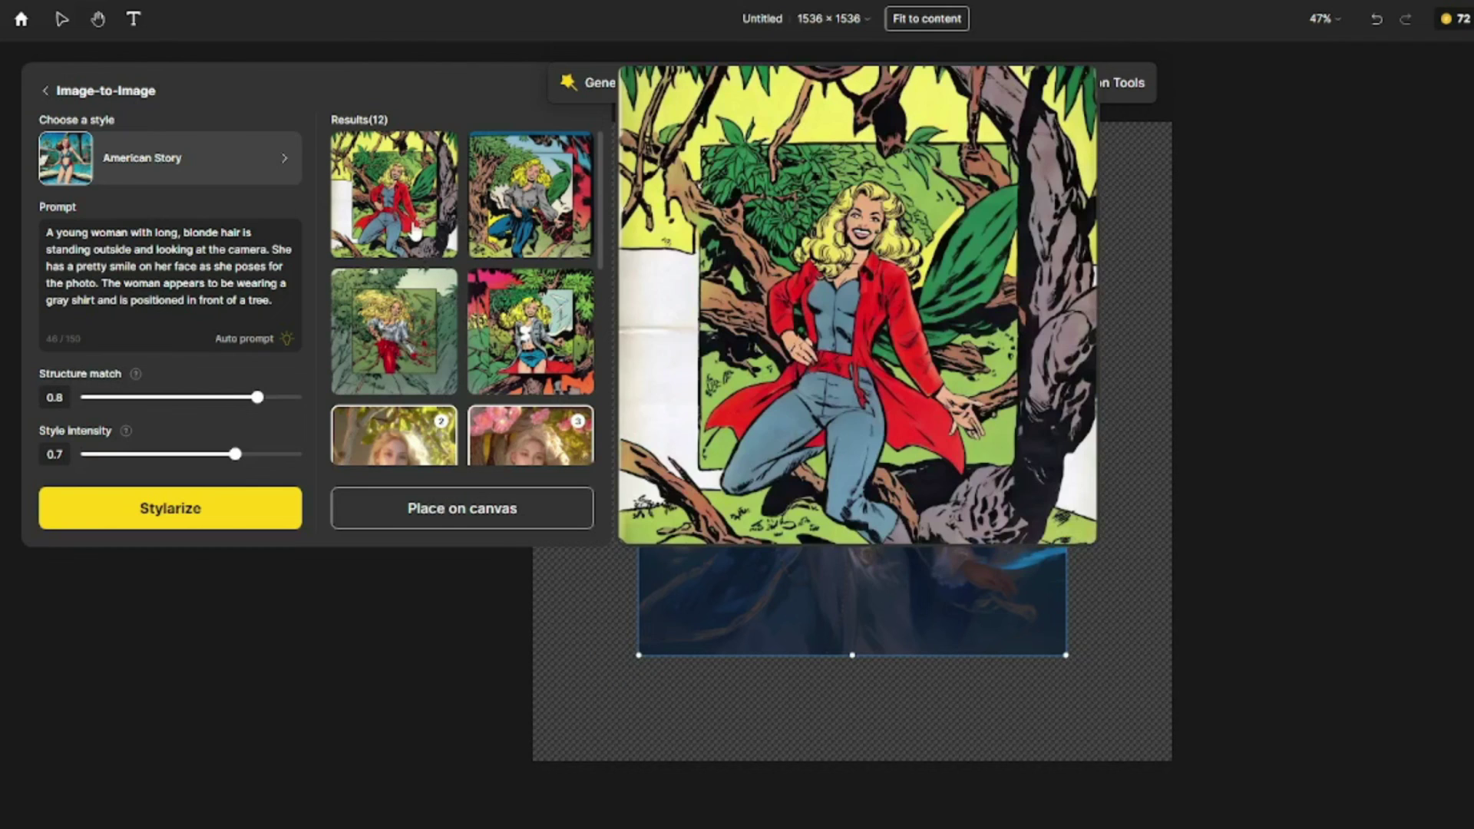
mouse_move(532, 220)
mouse_move(444, 315)
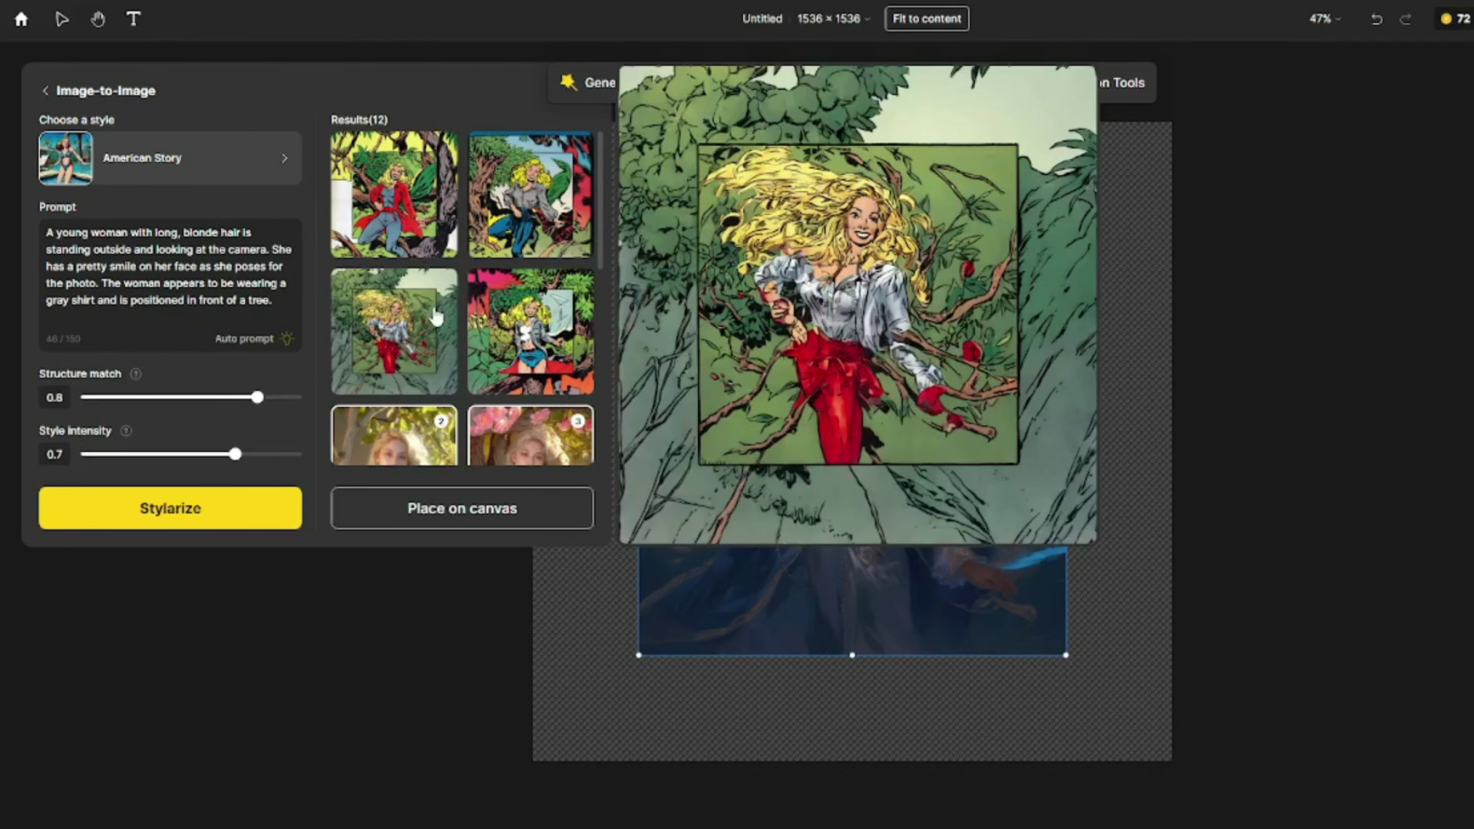
mouse_move(529, 330)
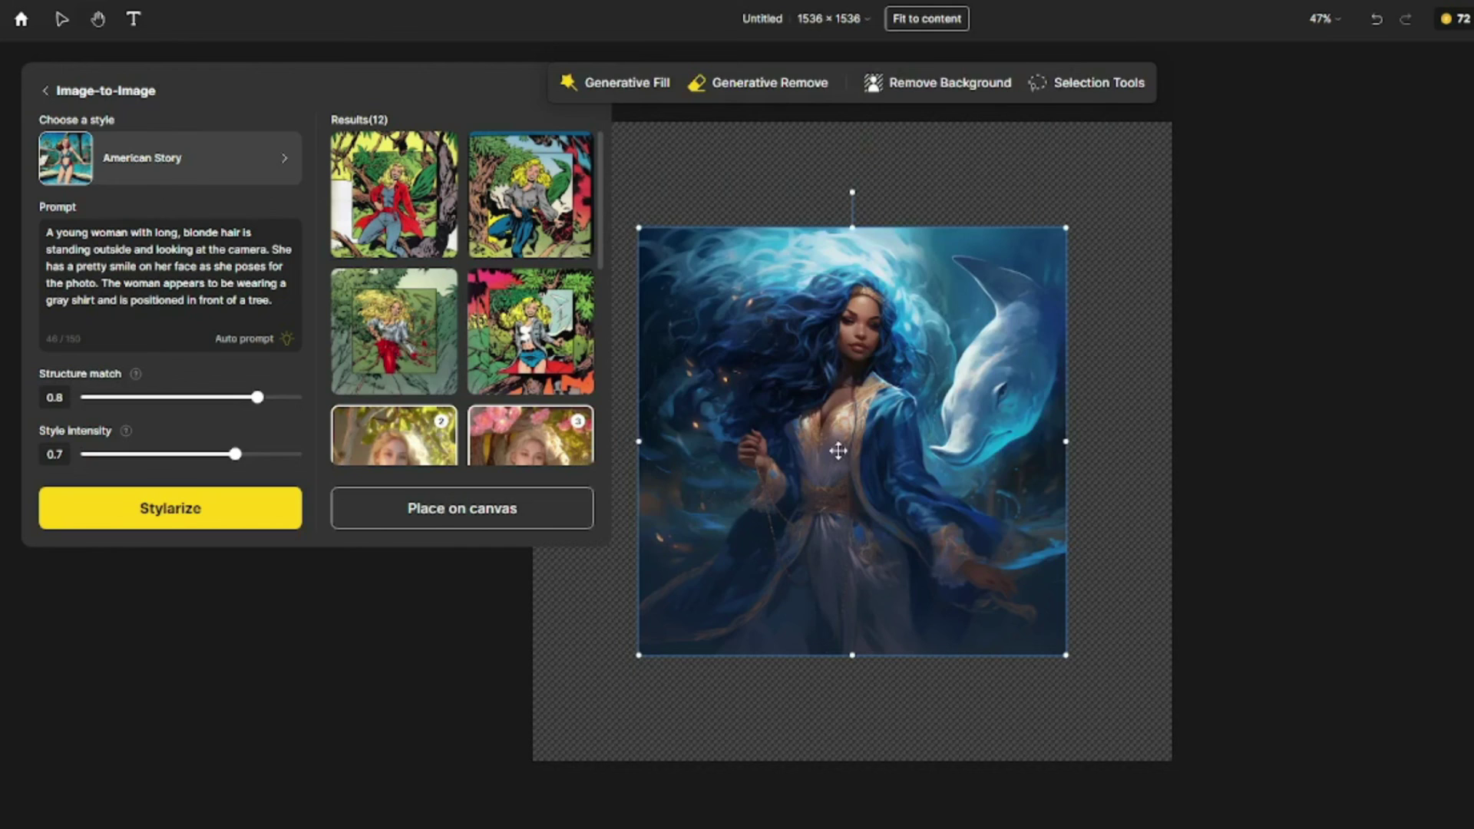
Step: Replace the blue mage image on the canvas with the uploaded source (7) image
key("Delete")
left_click(838, 453)
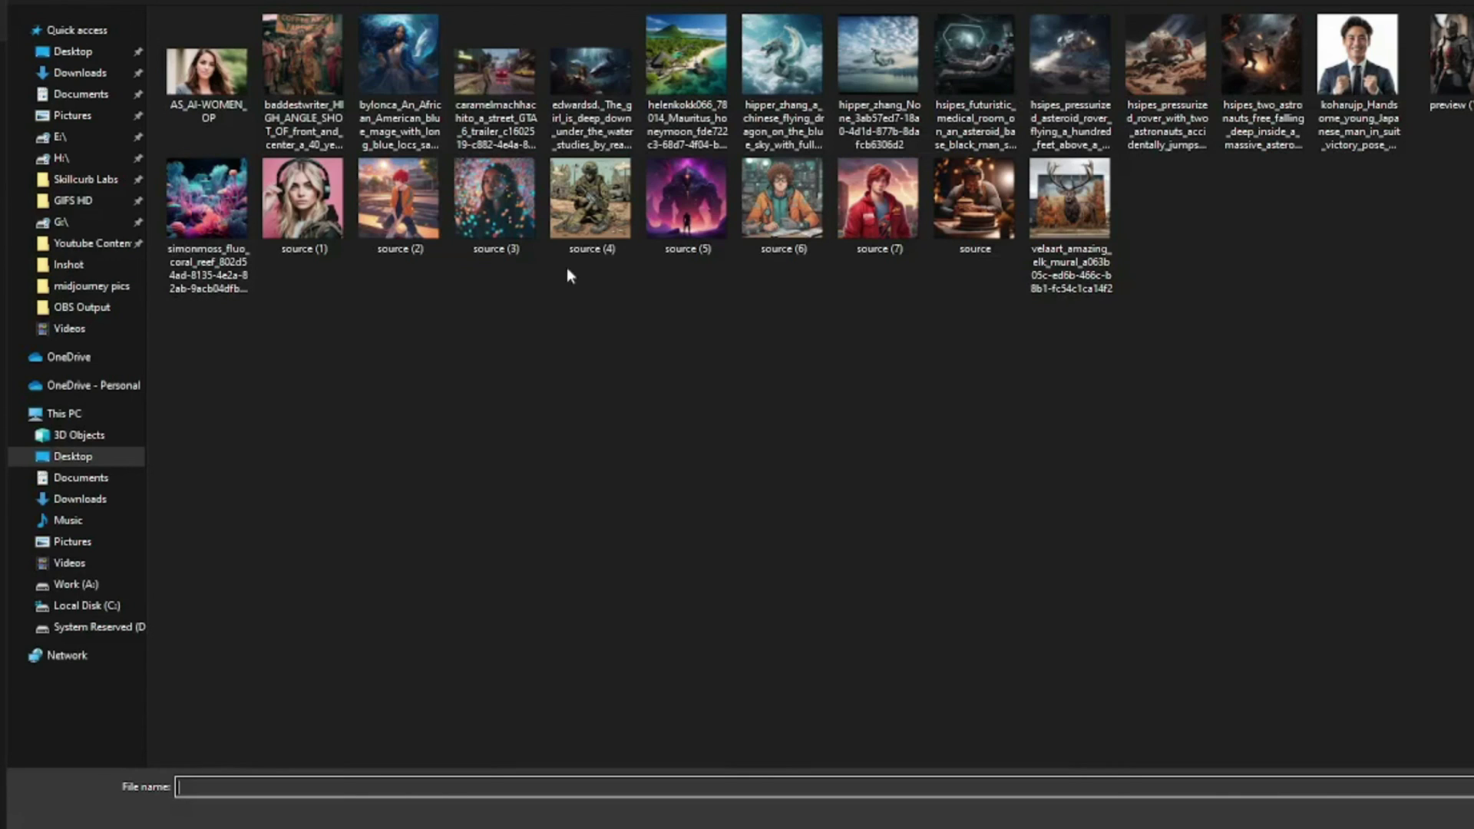
double_click(879, 198)
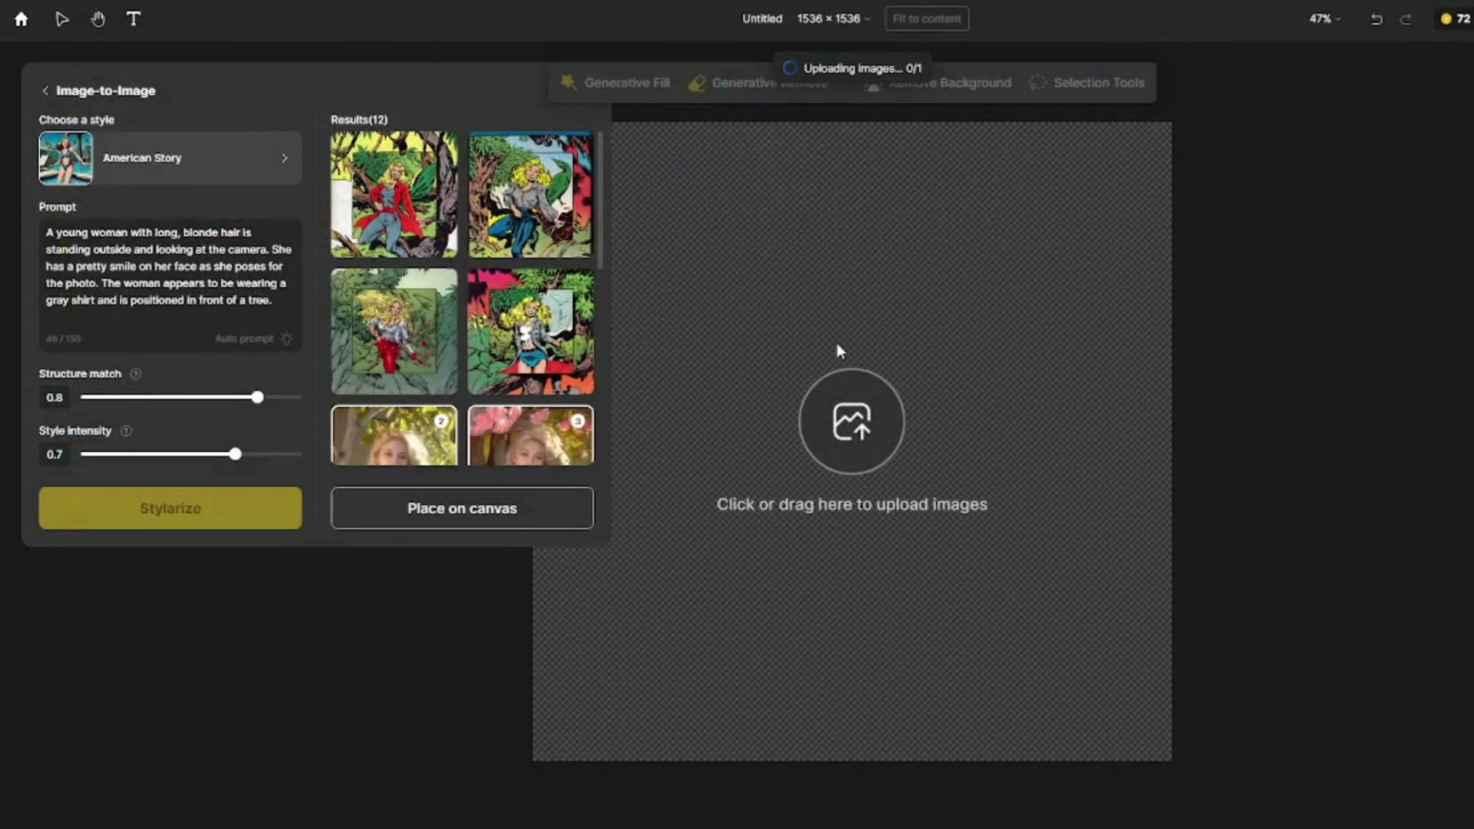
Step: Set the style to Realistic for the red-jacket character and create a new description of the image with Auto Prompt
left_click(188, 156)
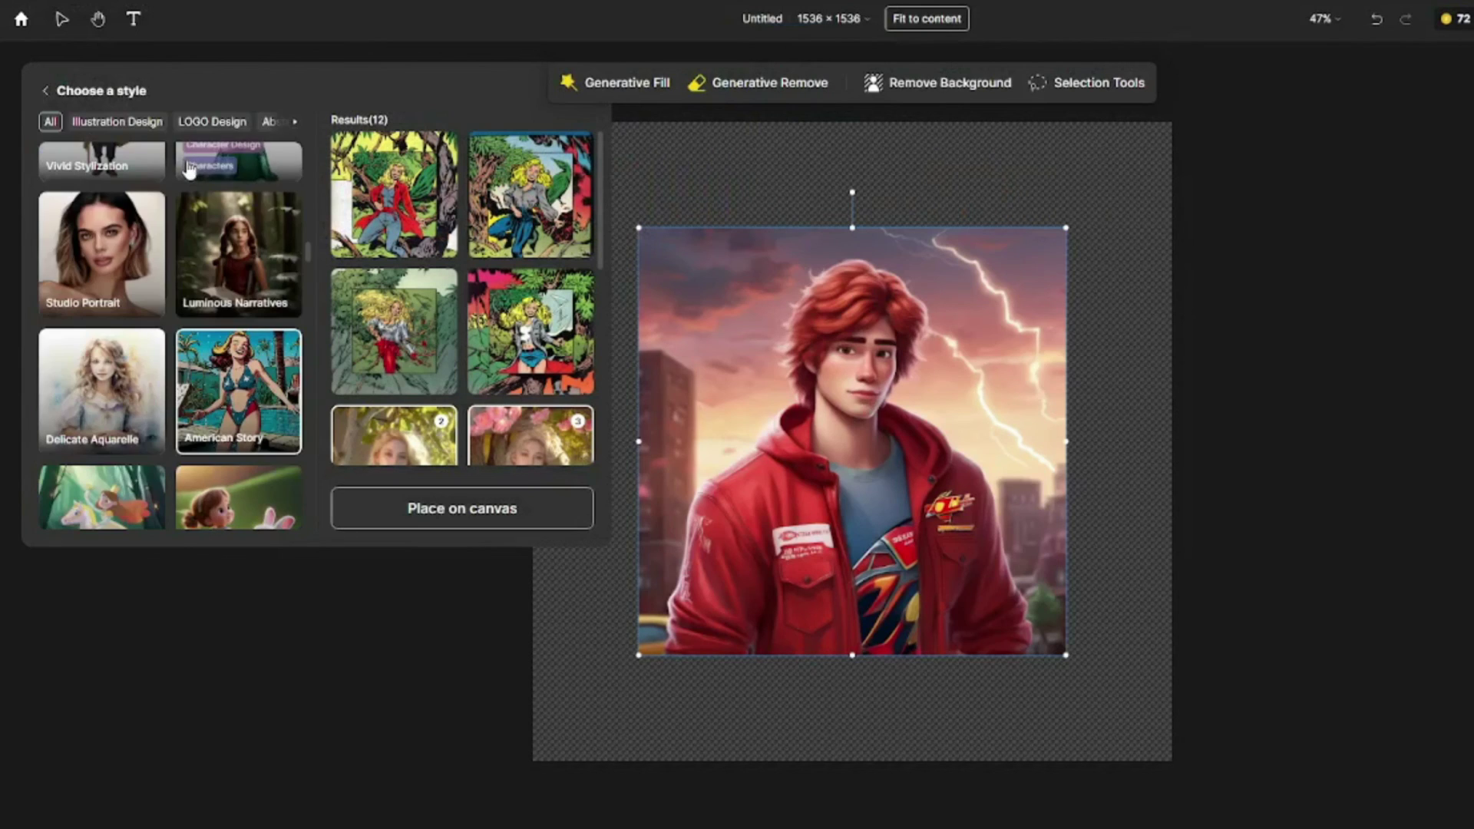
left_click(58, 92)
left_click(187, 156)
scroll(151, 343, "up", 3)
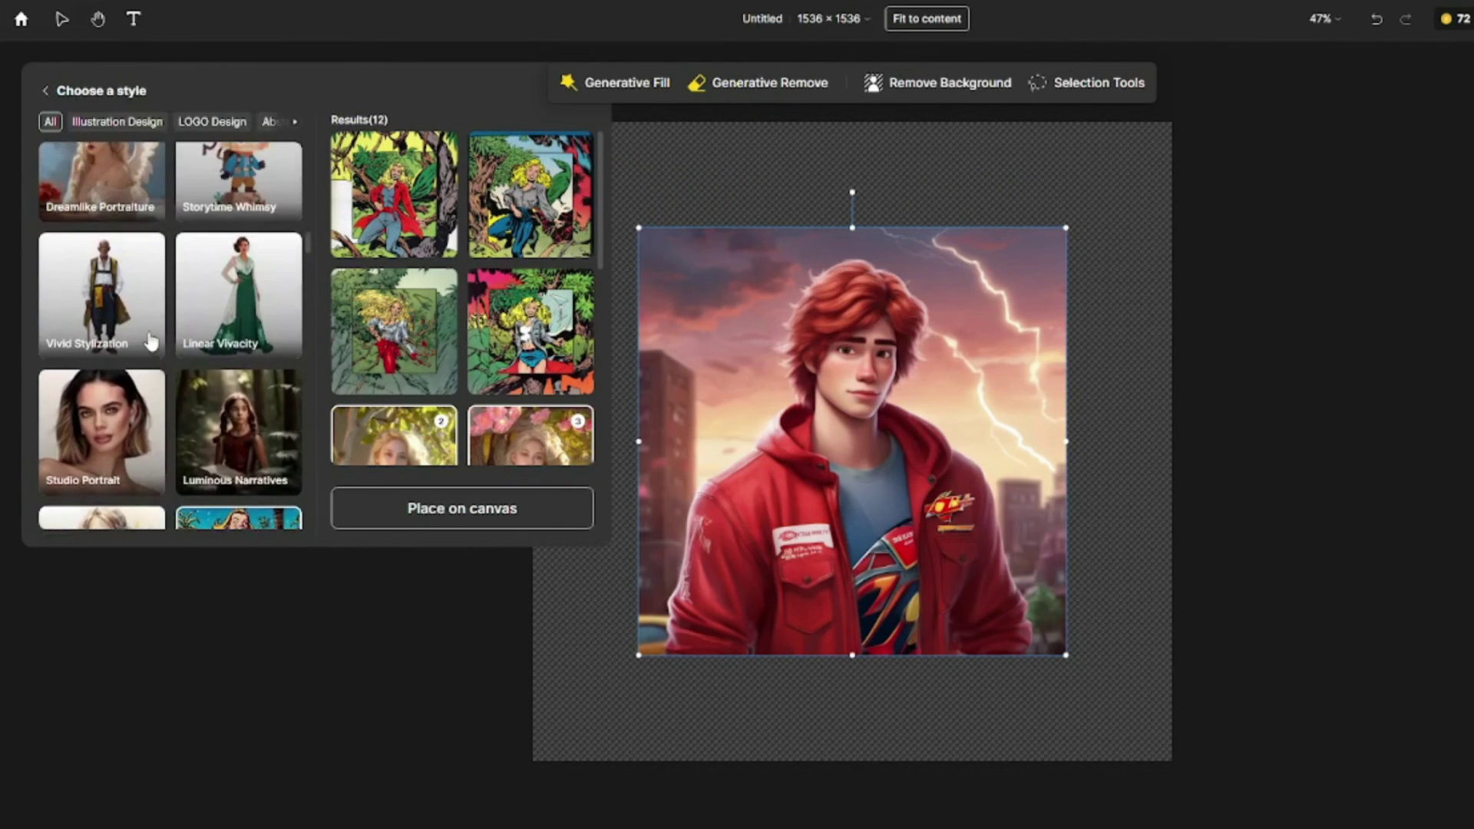
left_click(115, 430)
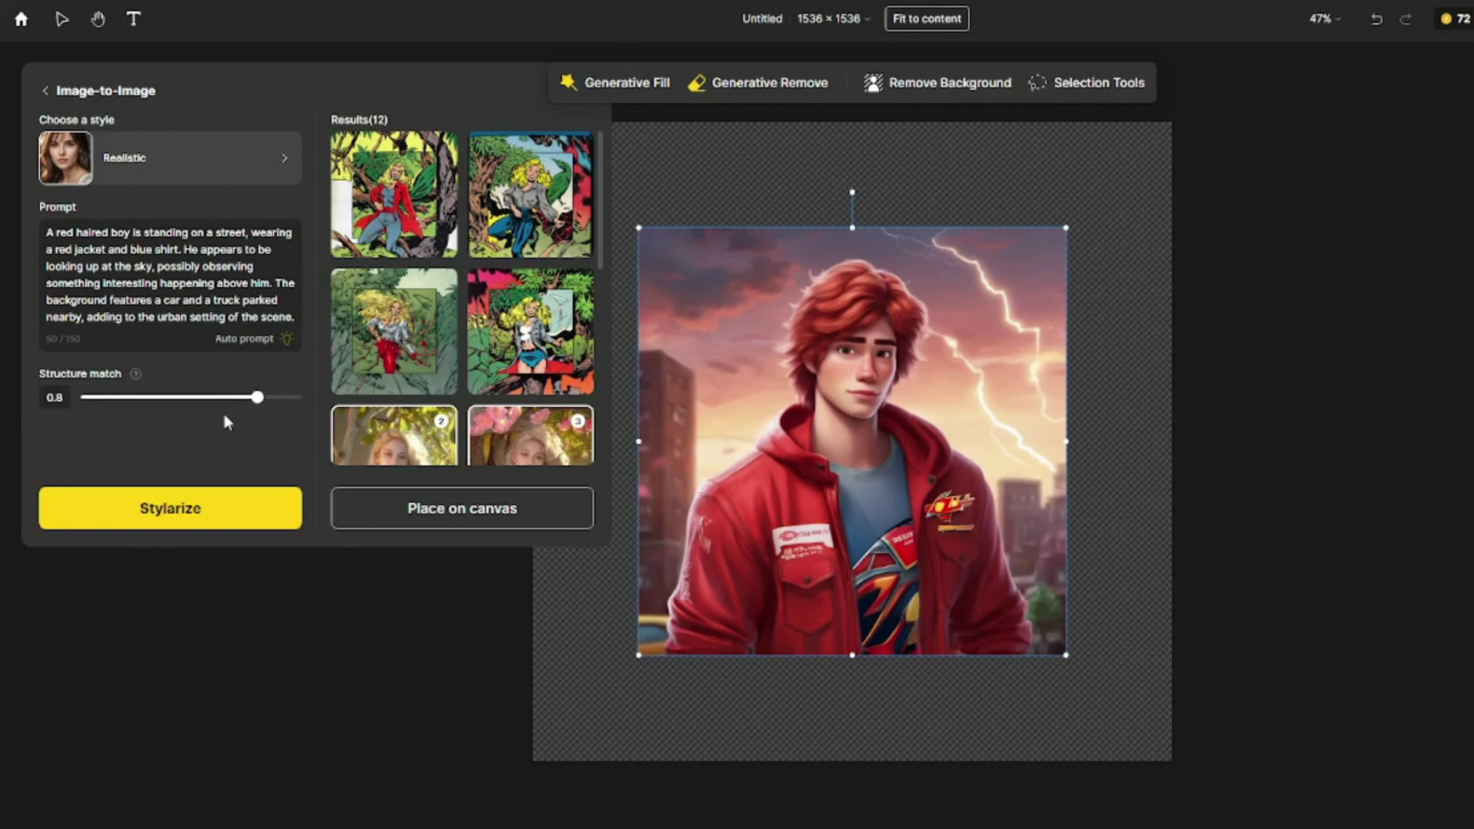
Step: Generate the Realistic variations of the red-haired character, place the selected results on the canvas, and select the topmost image
left_click(214, 512)
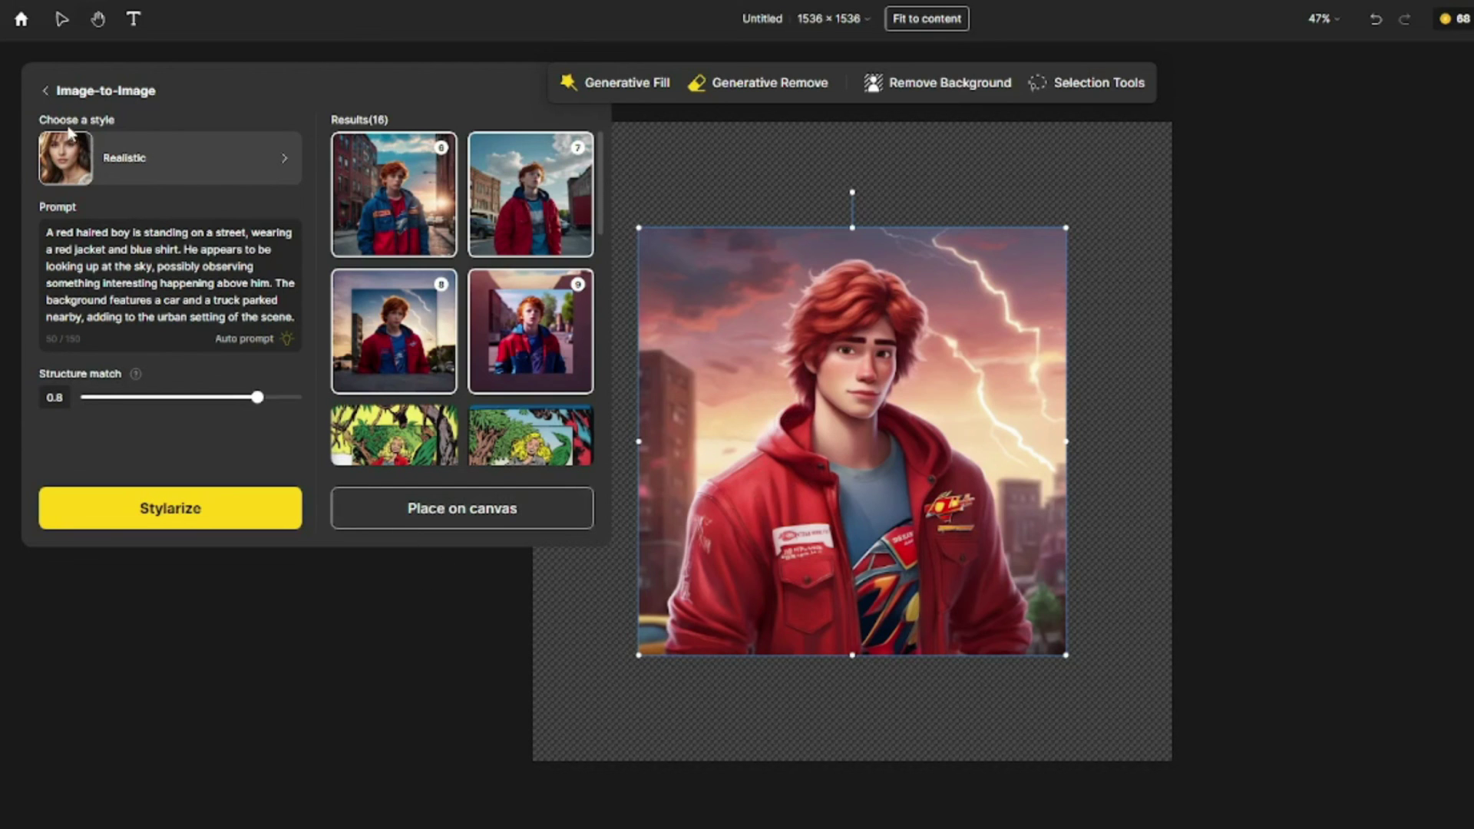
left_click(435, 512)
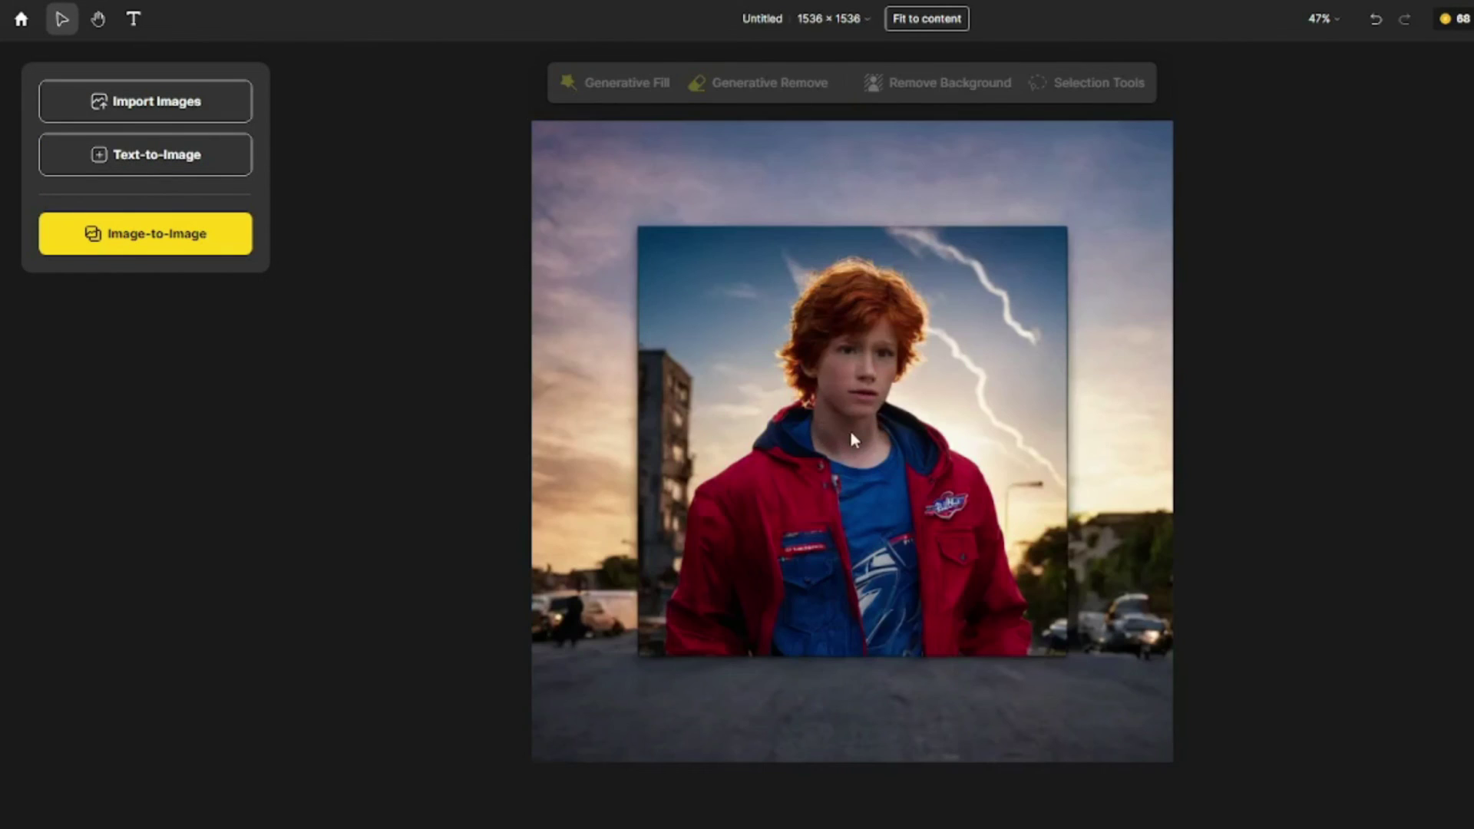
left_click(852, 436)
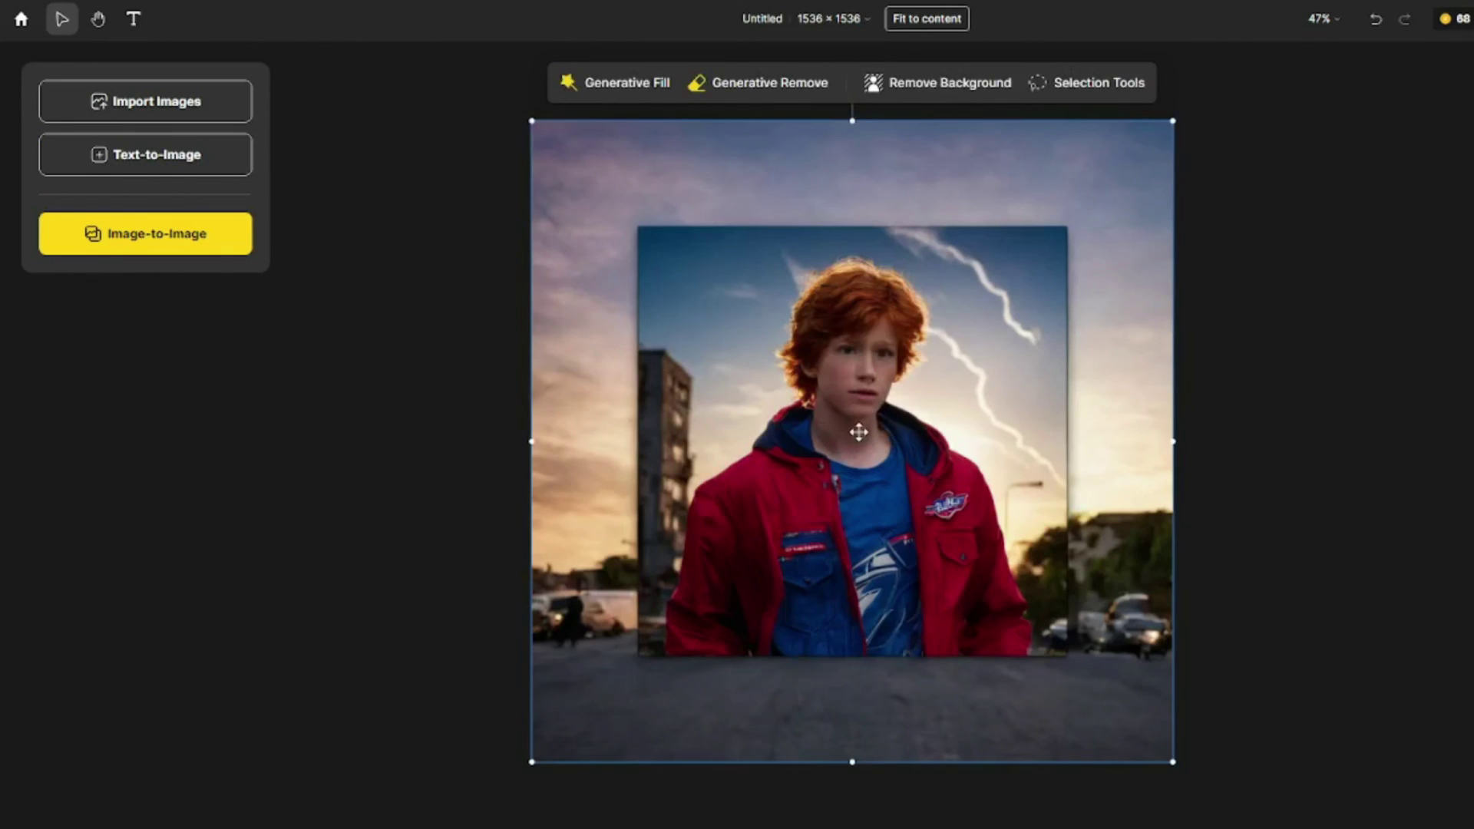